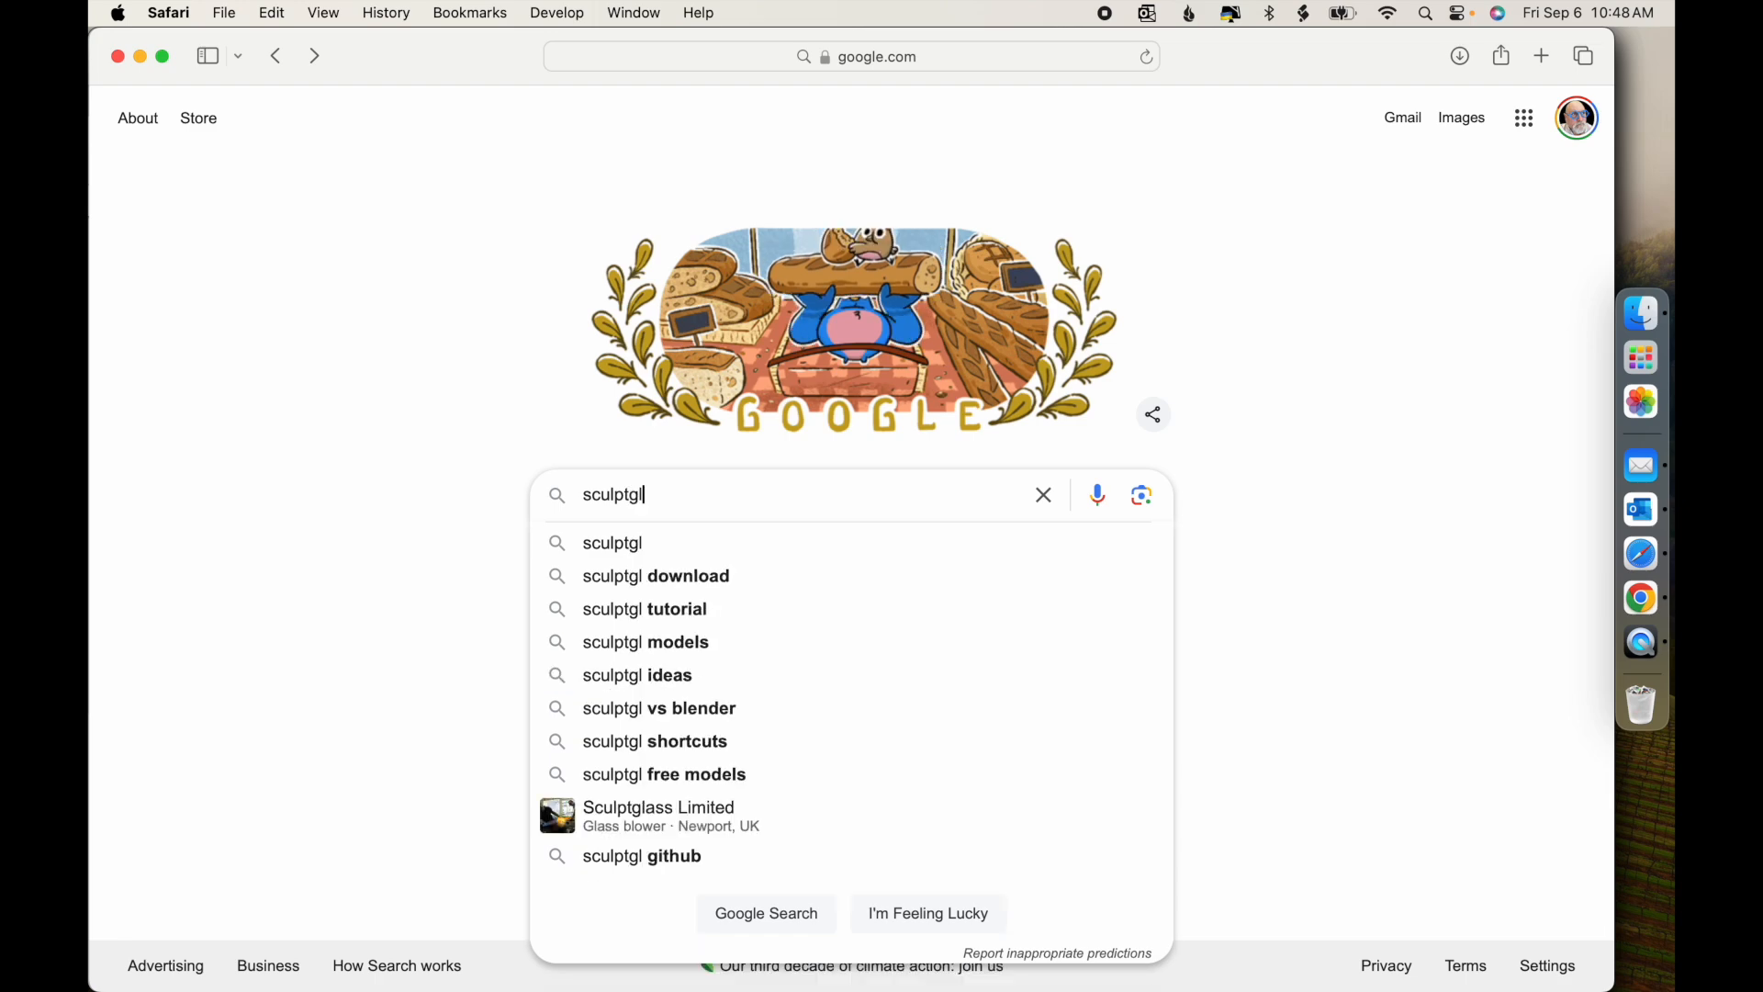
Search Google for sculptgl, open the SculptGL sculpting app and delete its default sphere
{"action": "key", "text": "Return"}
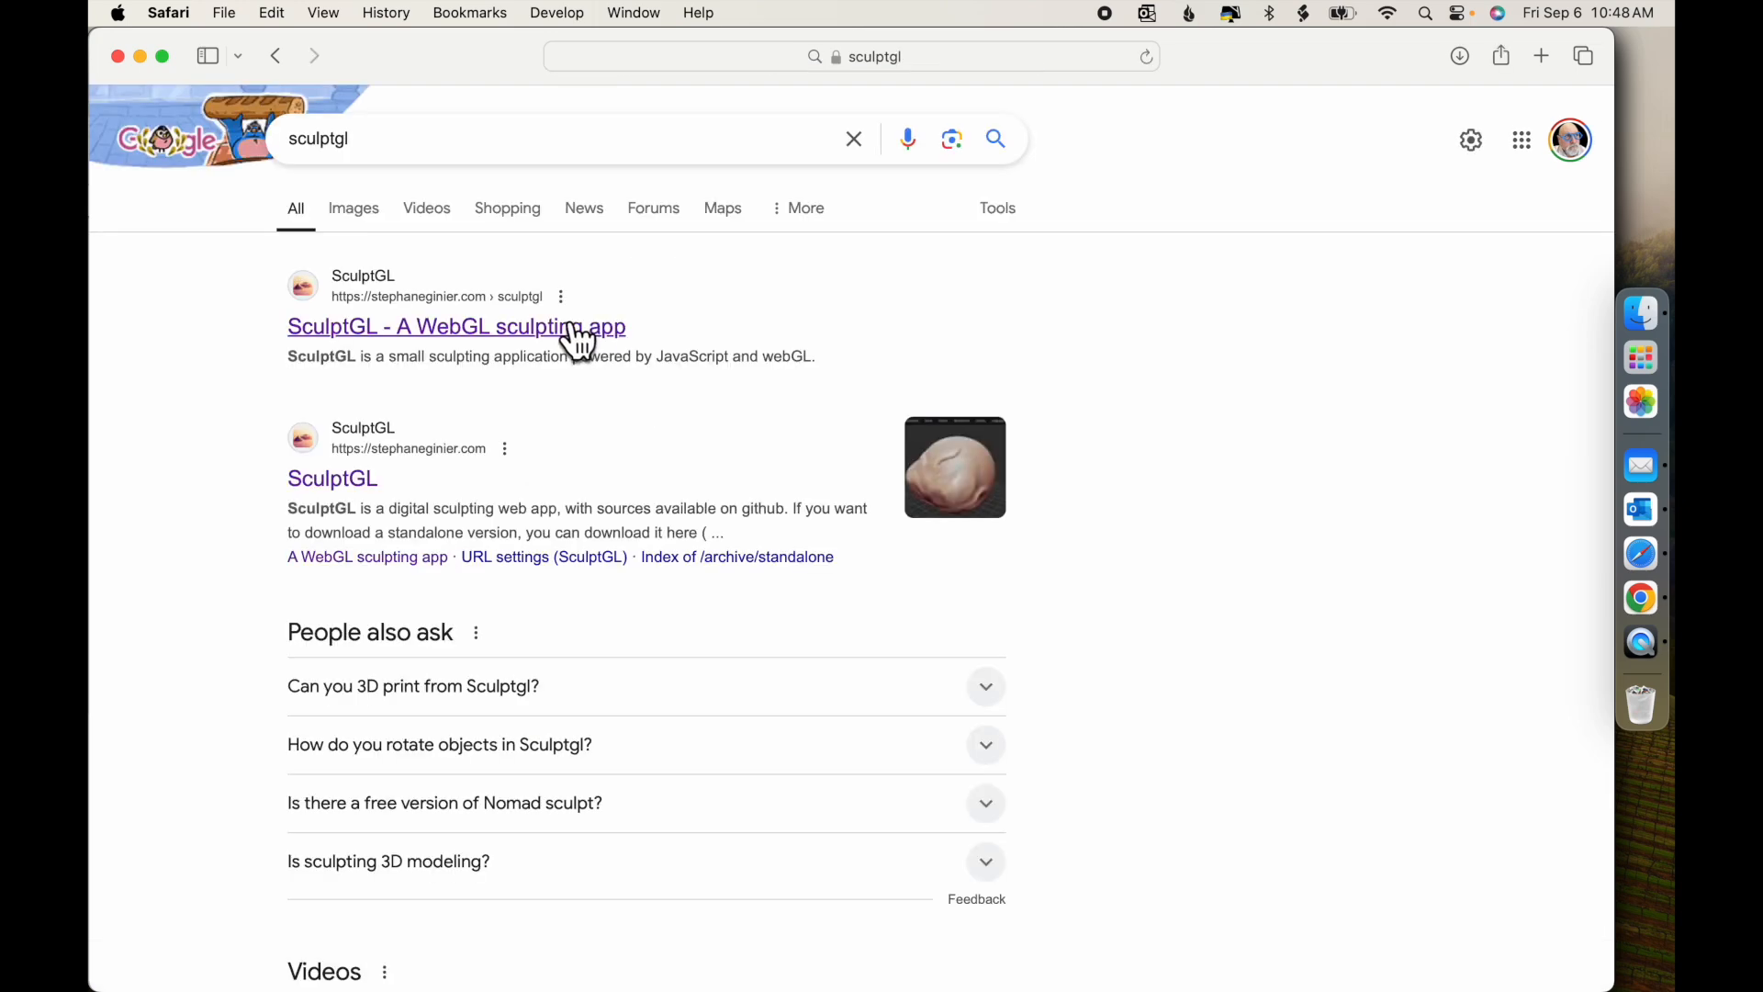
{"action": "left_click", "coordinate": [573, 328]}
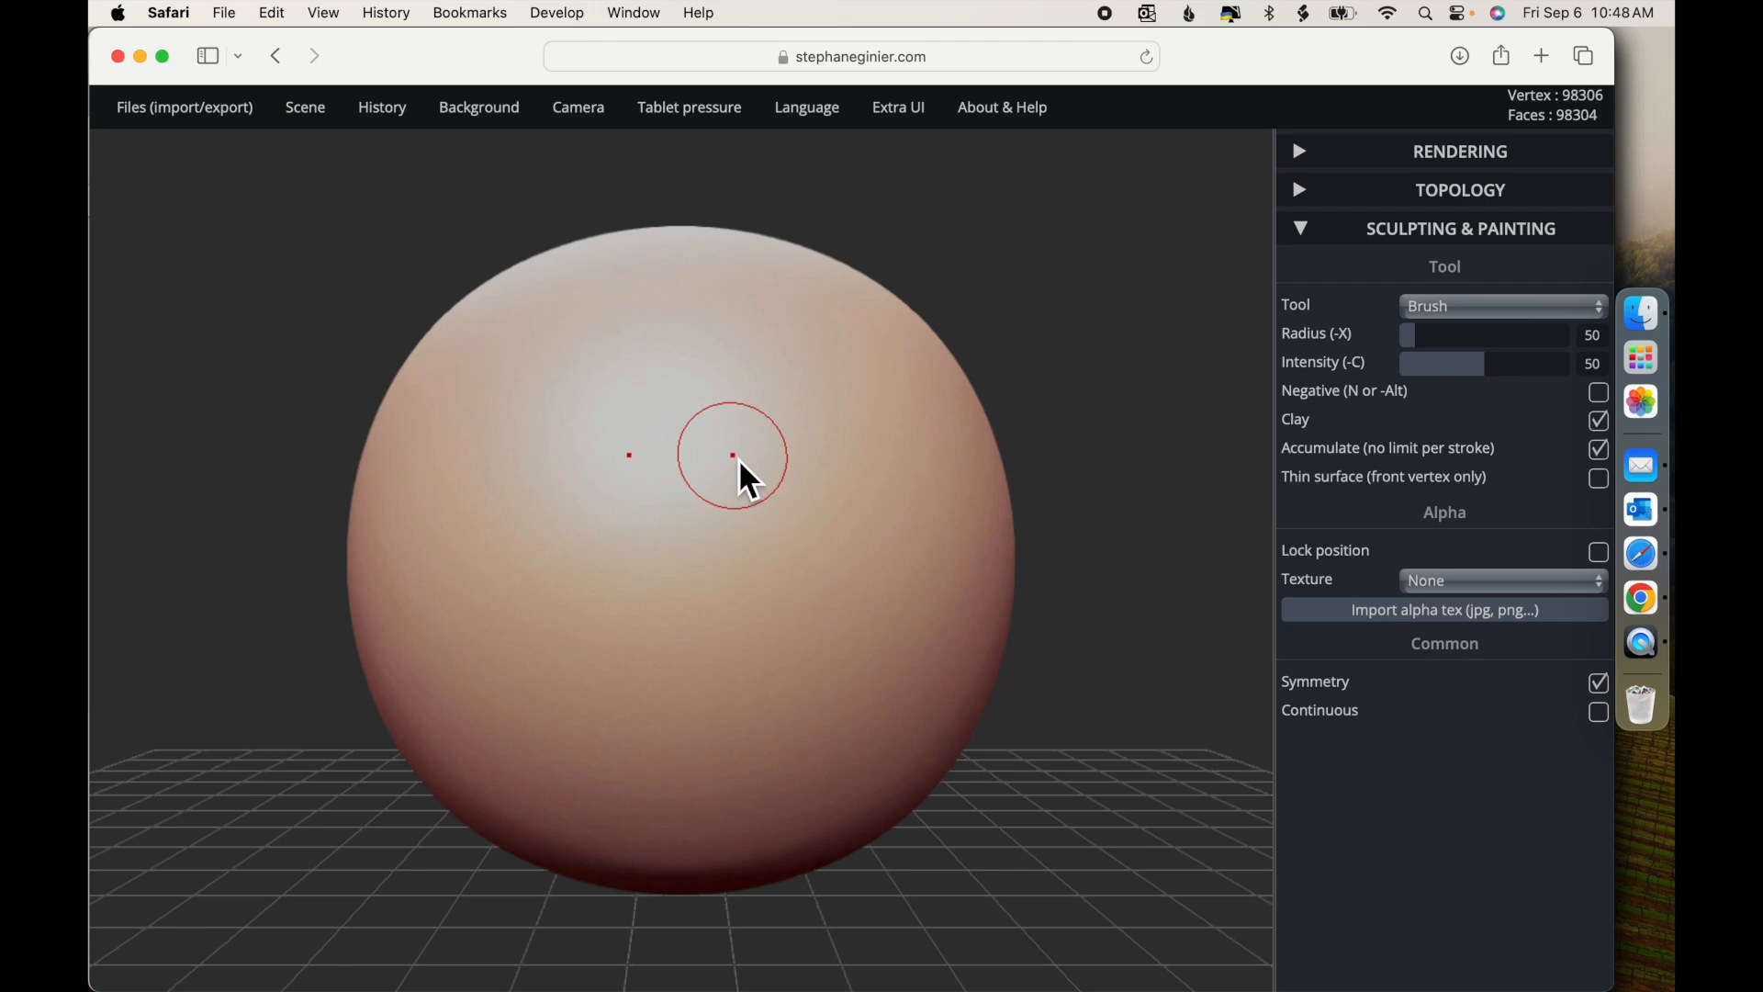
{"action": "mouse_move", "coordinate": [311, 129]}
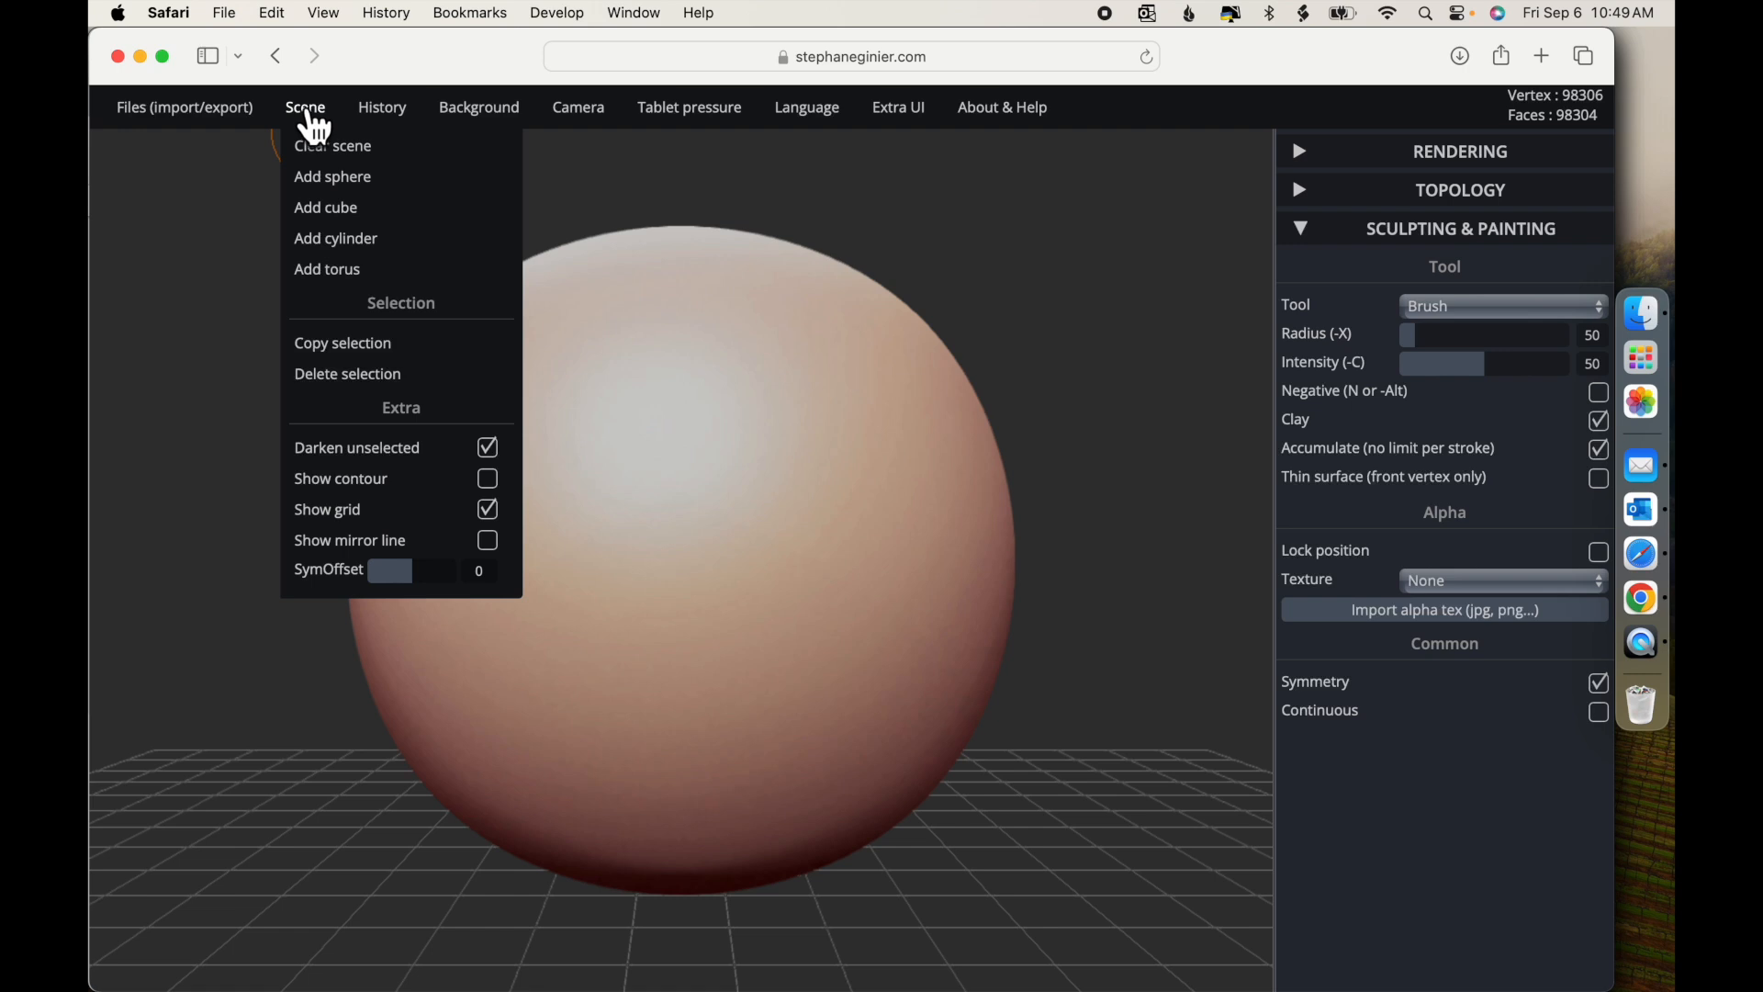
{"action": "left_click", "coordinate": [353, 379]}
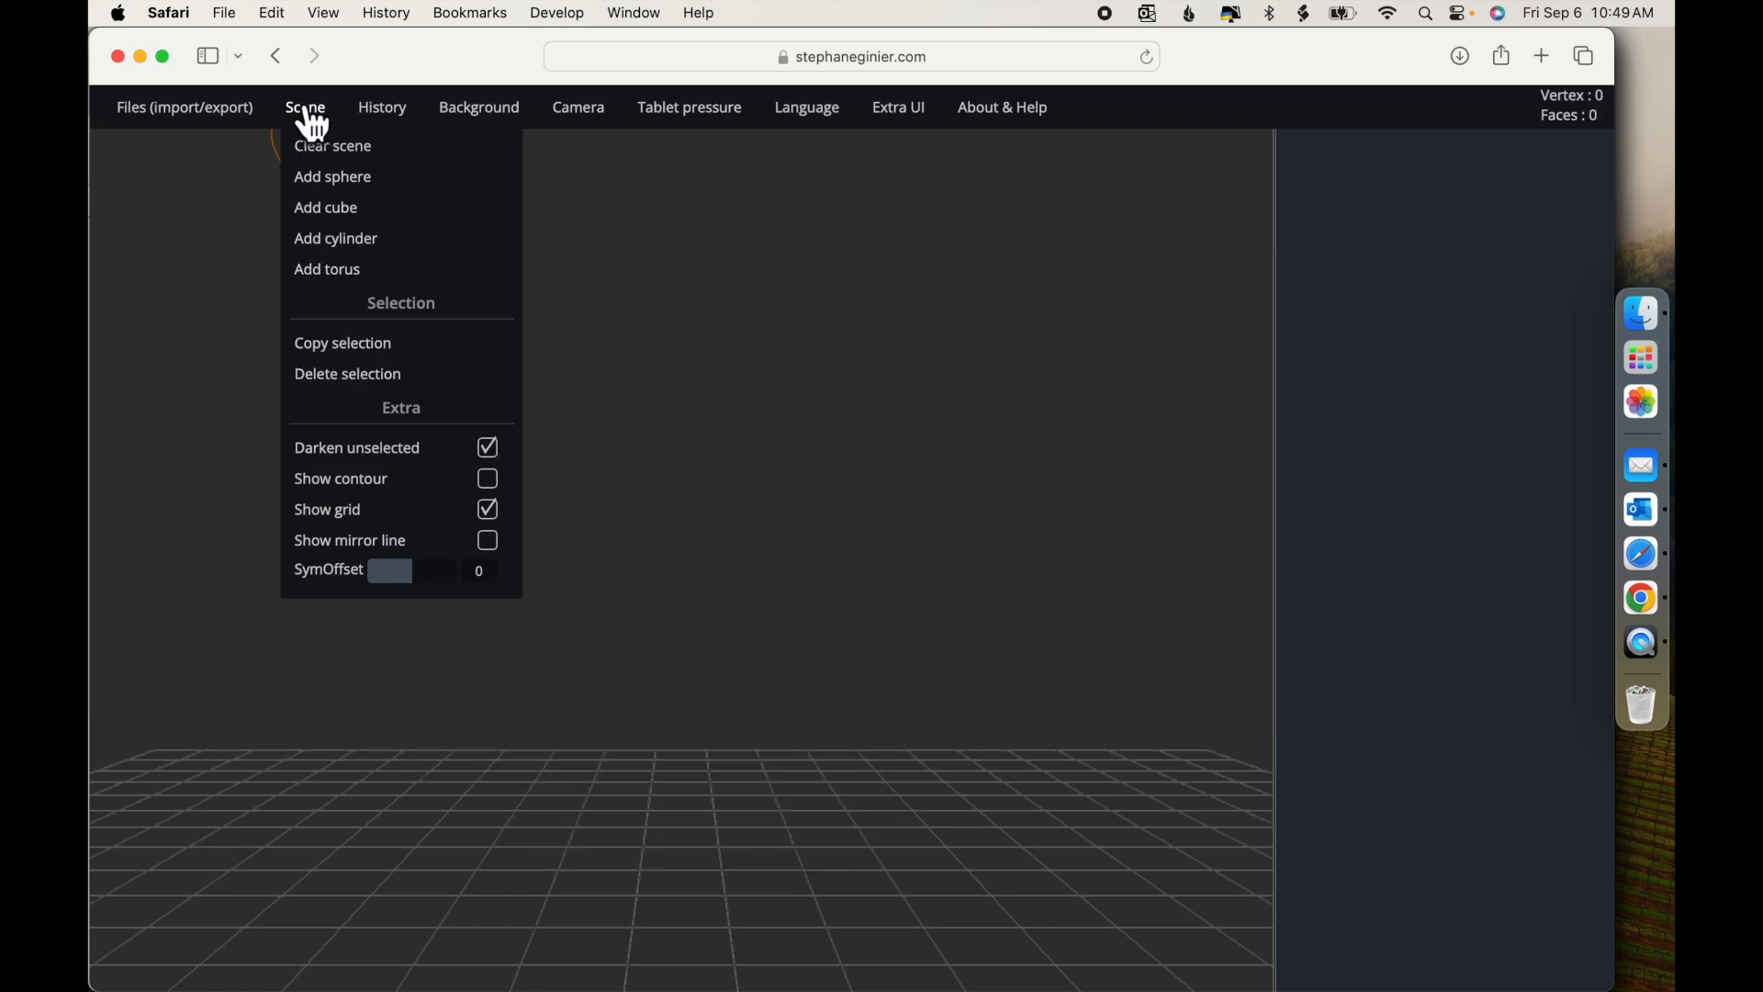
Open makerworld.com in a new browser tab and search its models for "human head"
{"action": "left_click", "coordinate": [1545, 57]}
{"action": "type", "text": "makerworld"}
{"action": "key", "text": "Return"}
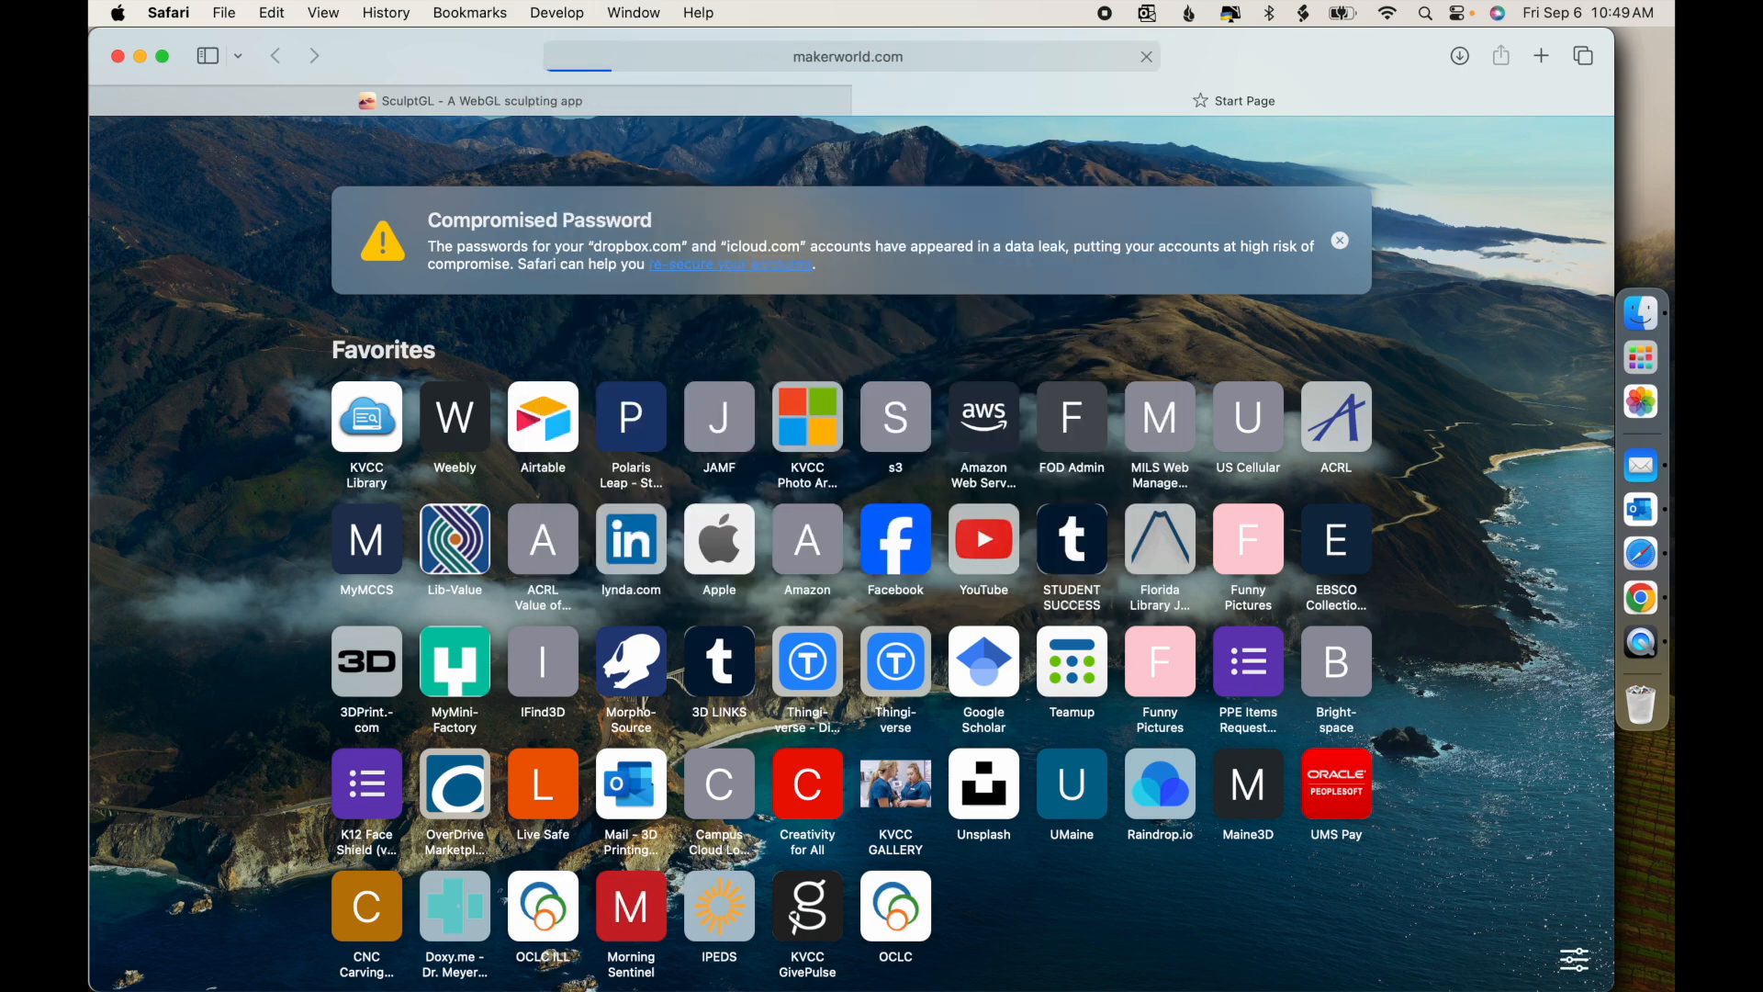
{"action": "left_click", "coordinate": [975, 151]}
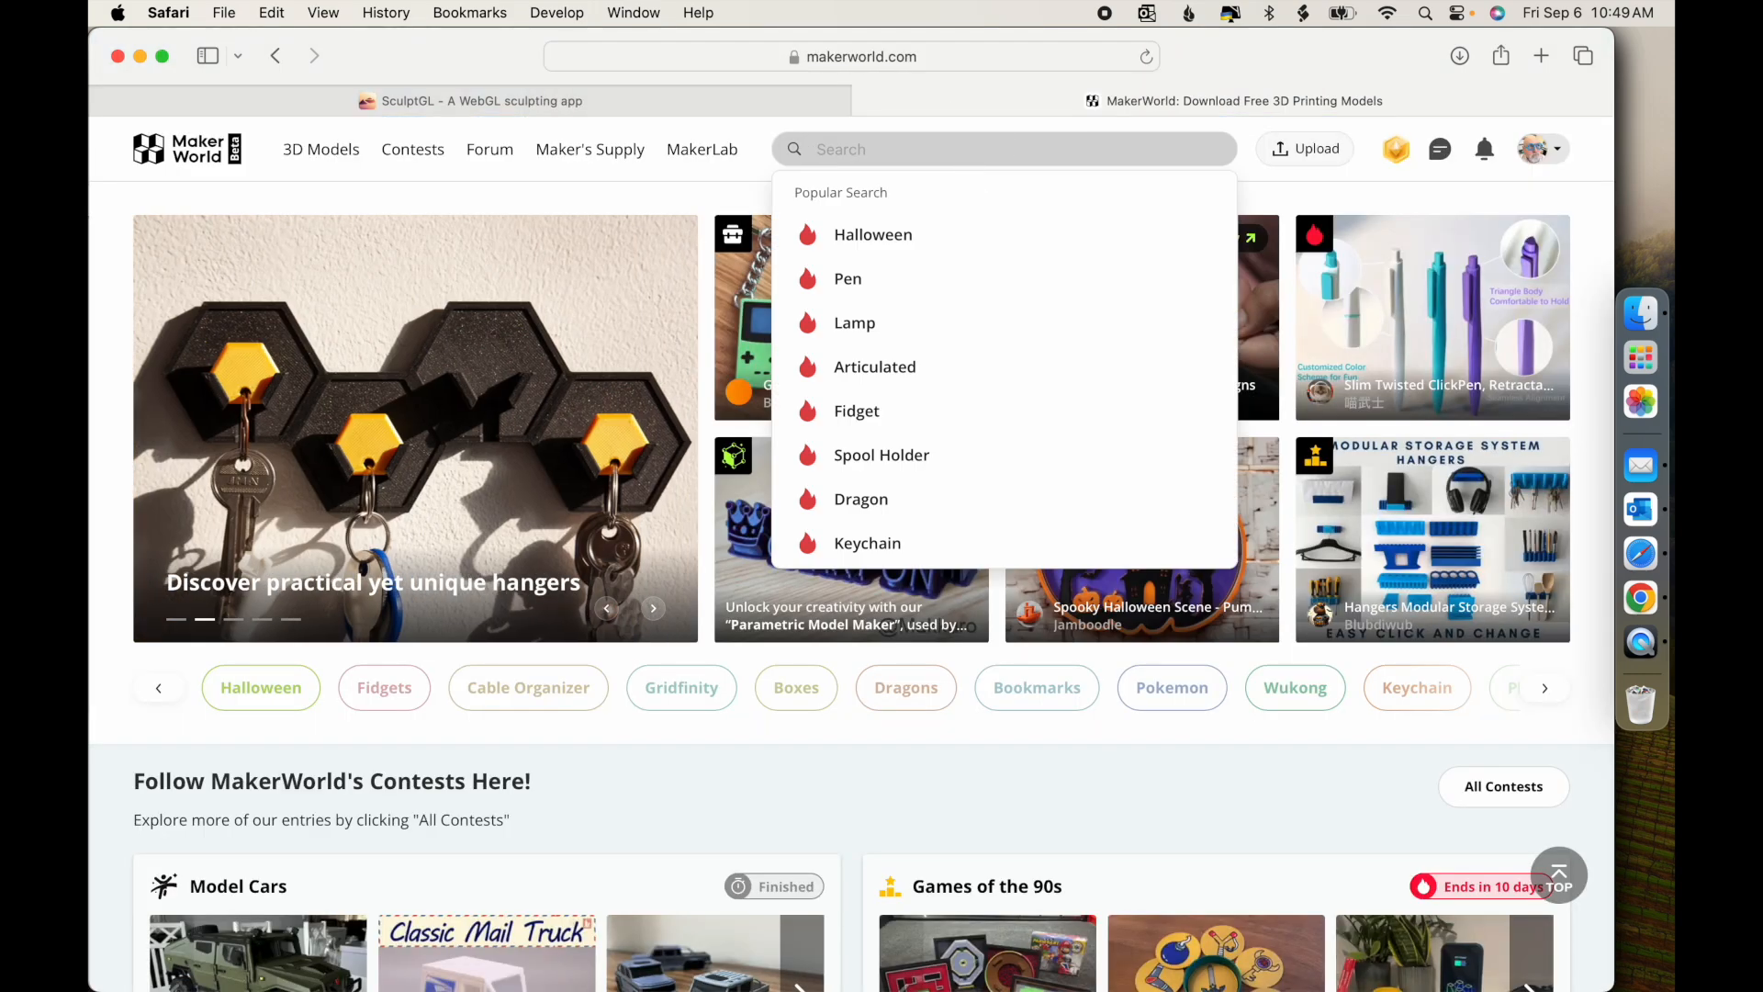
{"action": "type", "text": "human head"}
{"action": "key", "text": "Return"}
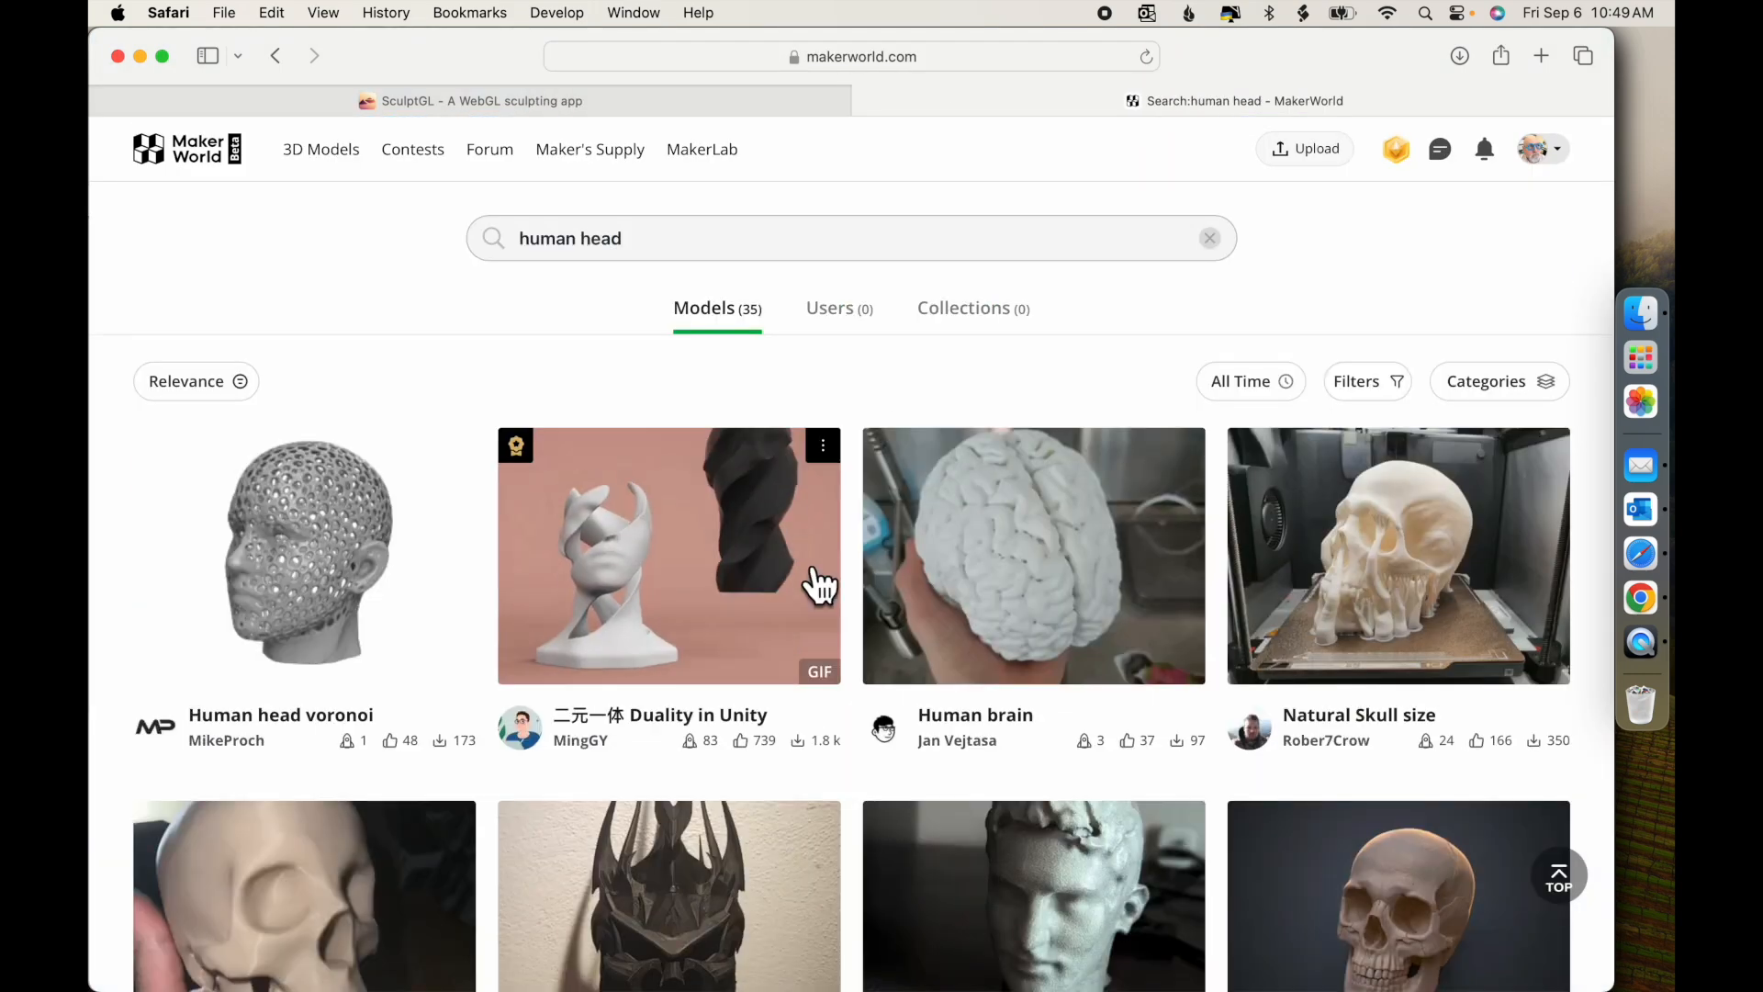
Open the "A standard human head model" result and download all of its STL/CAD files
{"action": "scroll", "coordinate": [821, 585], "scroll_direction": "down", "scroll_amount": 12}
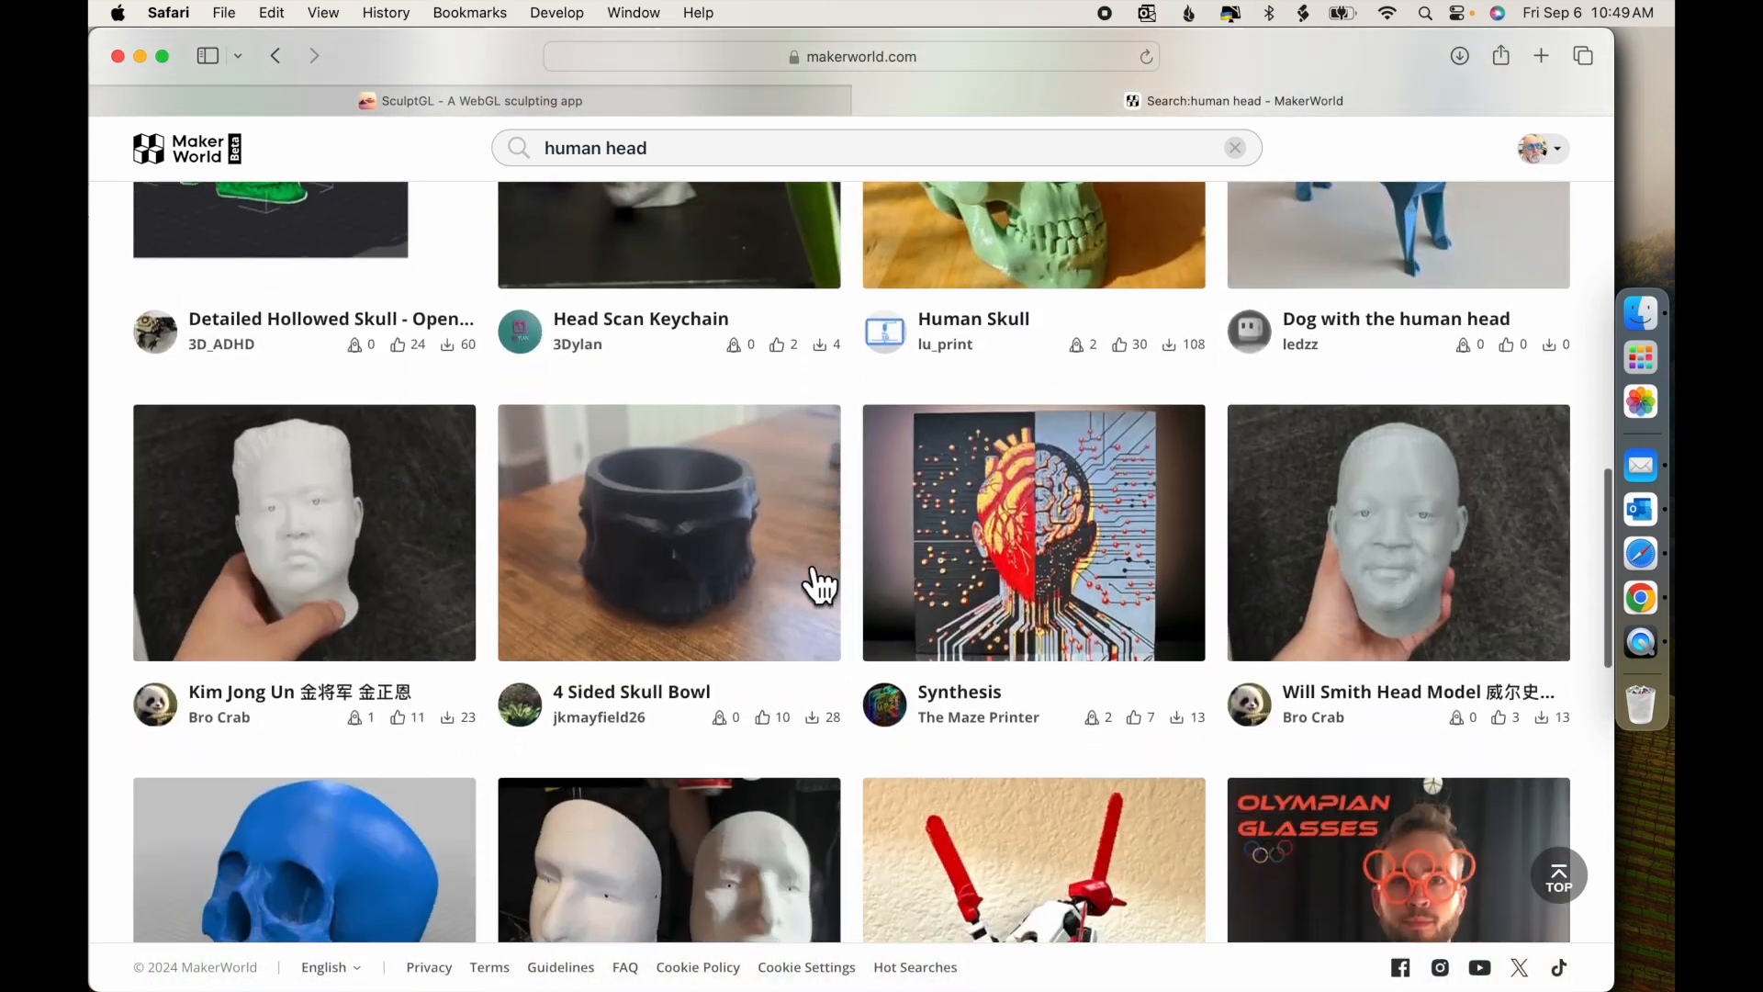
{"action": "scroll", "coordinate": [820, 585], "scroll_direction": "down", "scroll_amount": 12}
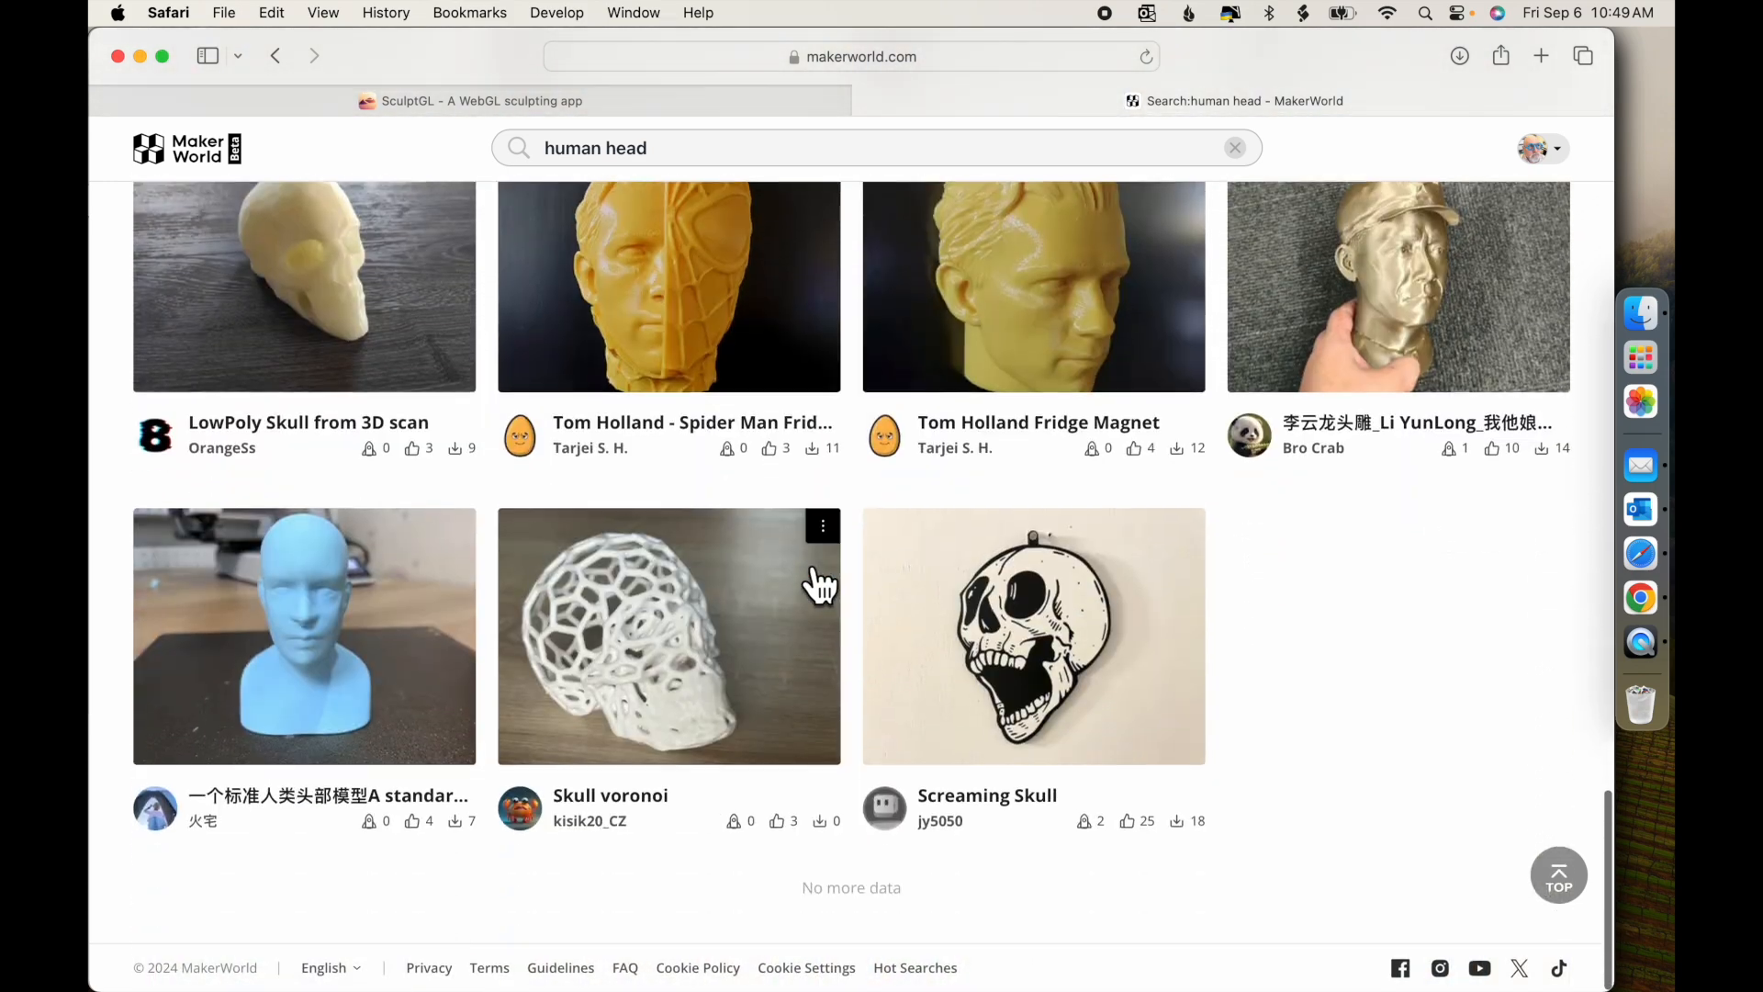
{"action": "left_click", "coordinate": [317, 656]}
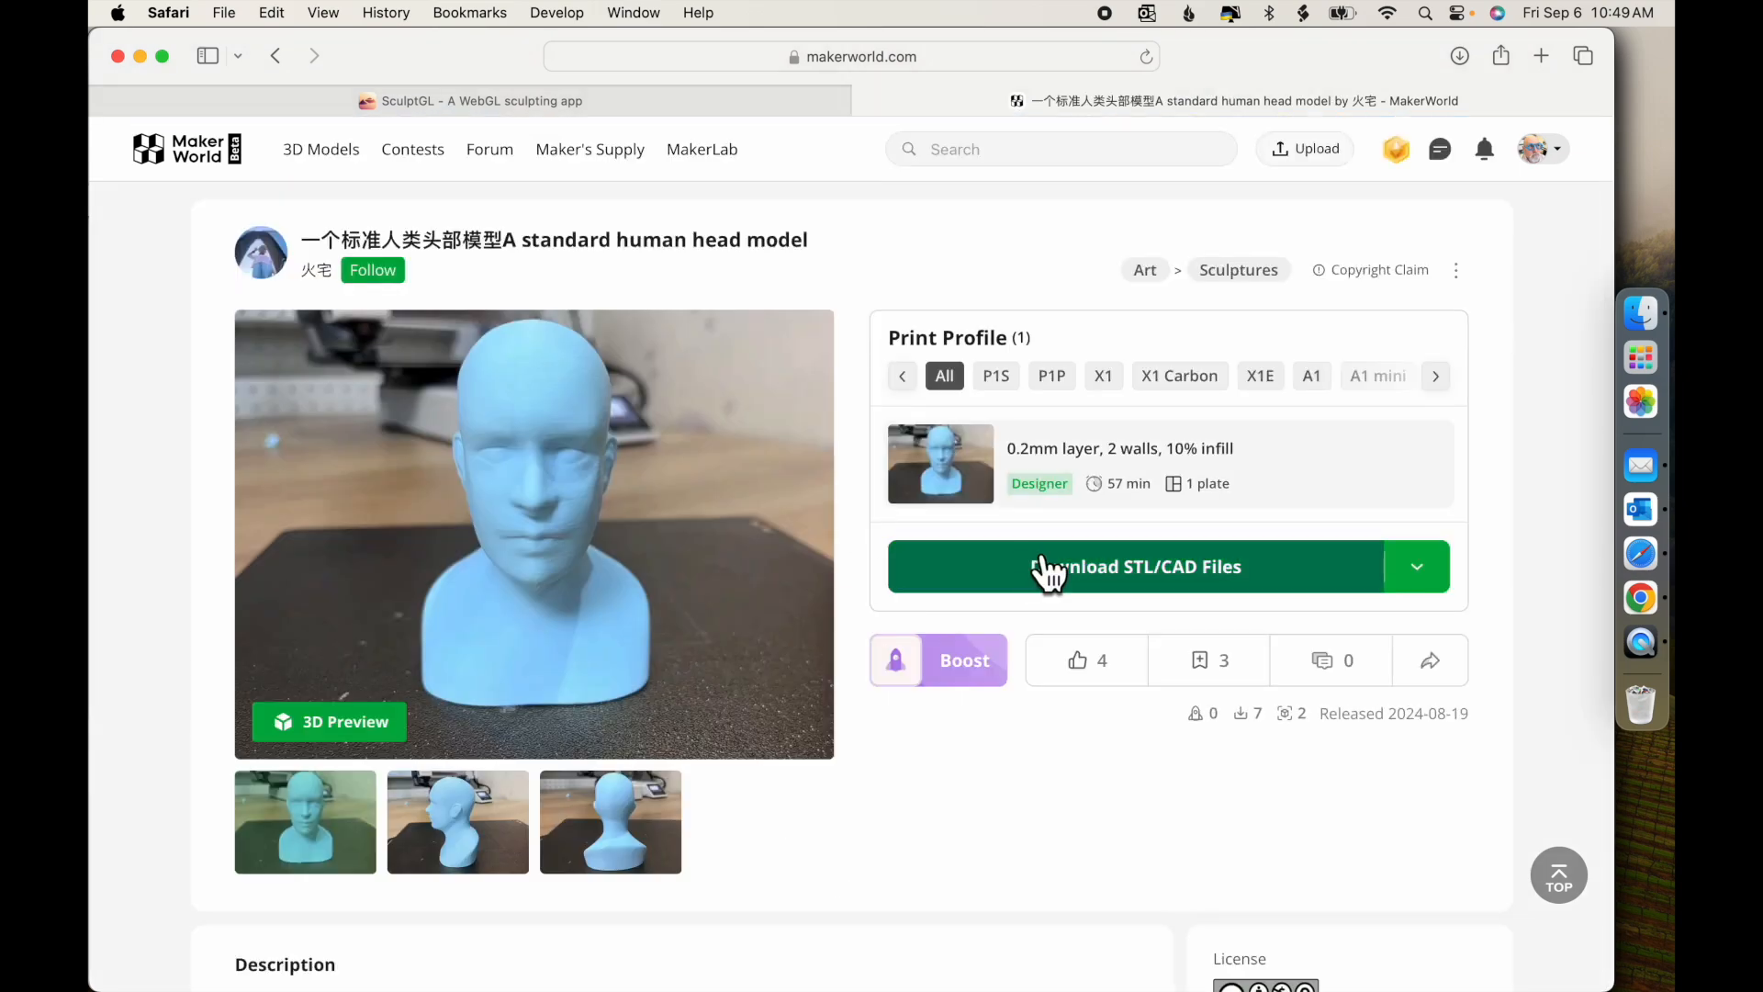
{"action": "left_click", "coordinate": [1175, 580]}
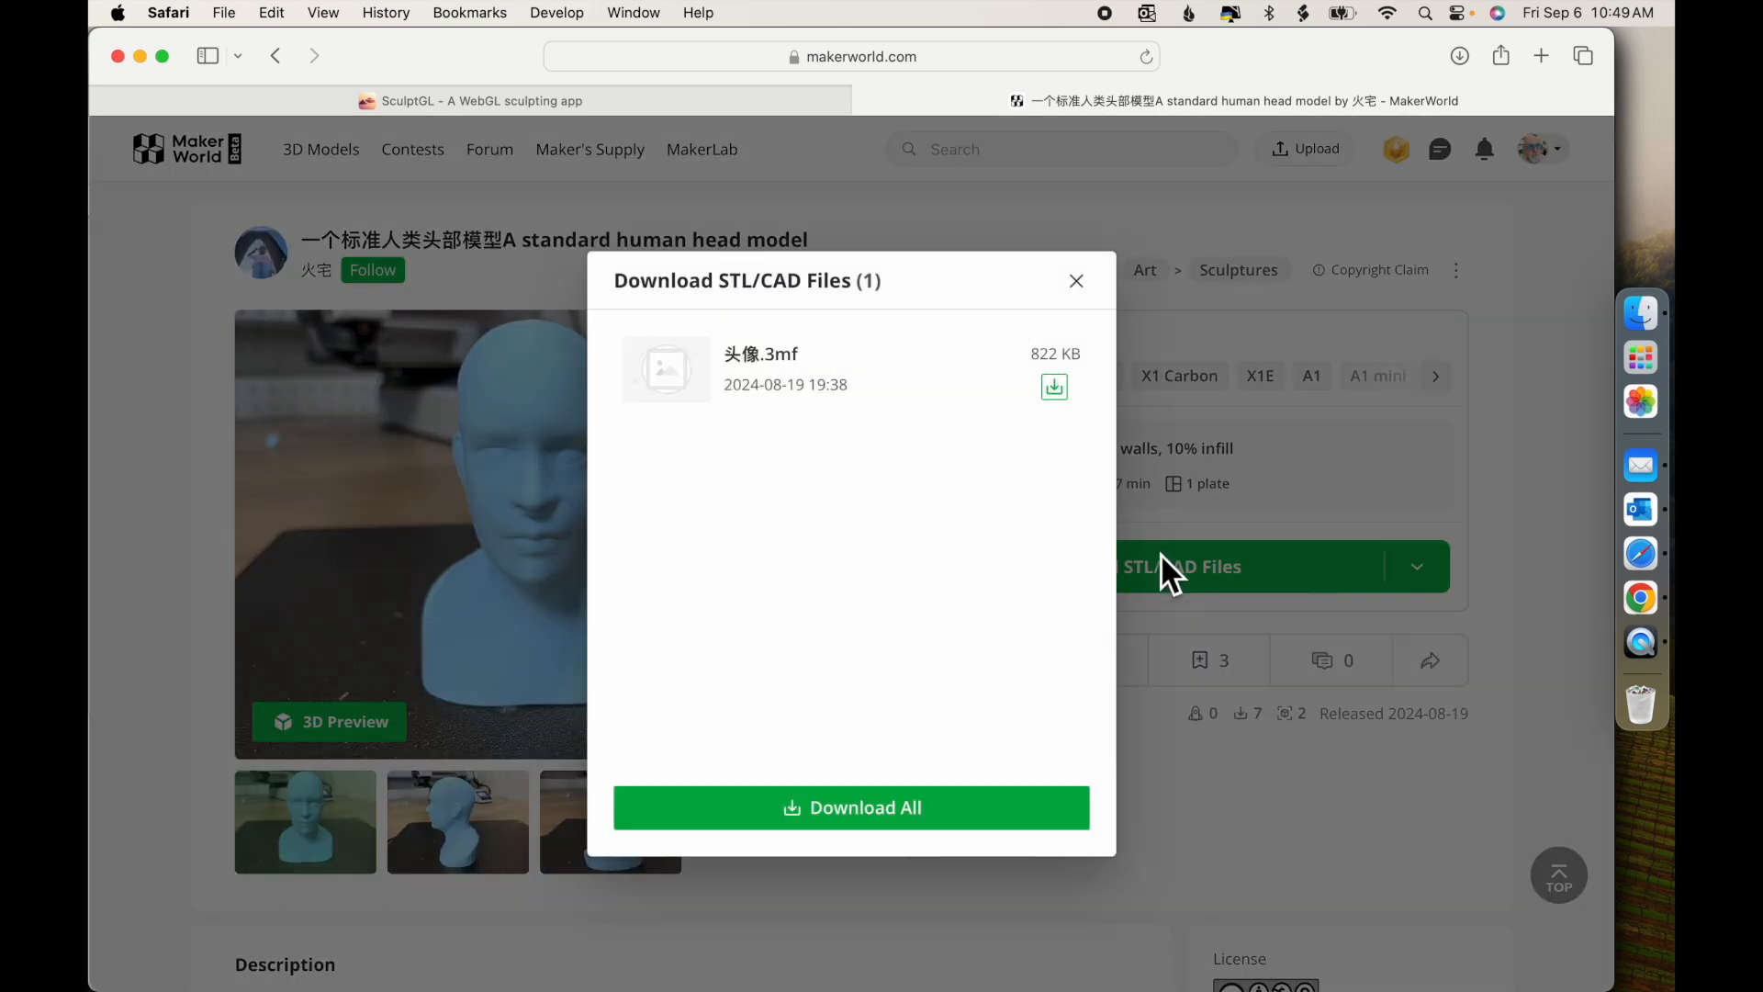
{"action": "left_click", "coordinate": [980, 801]}
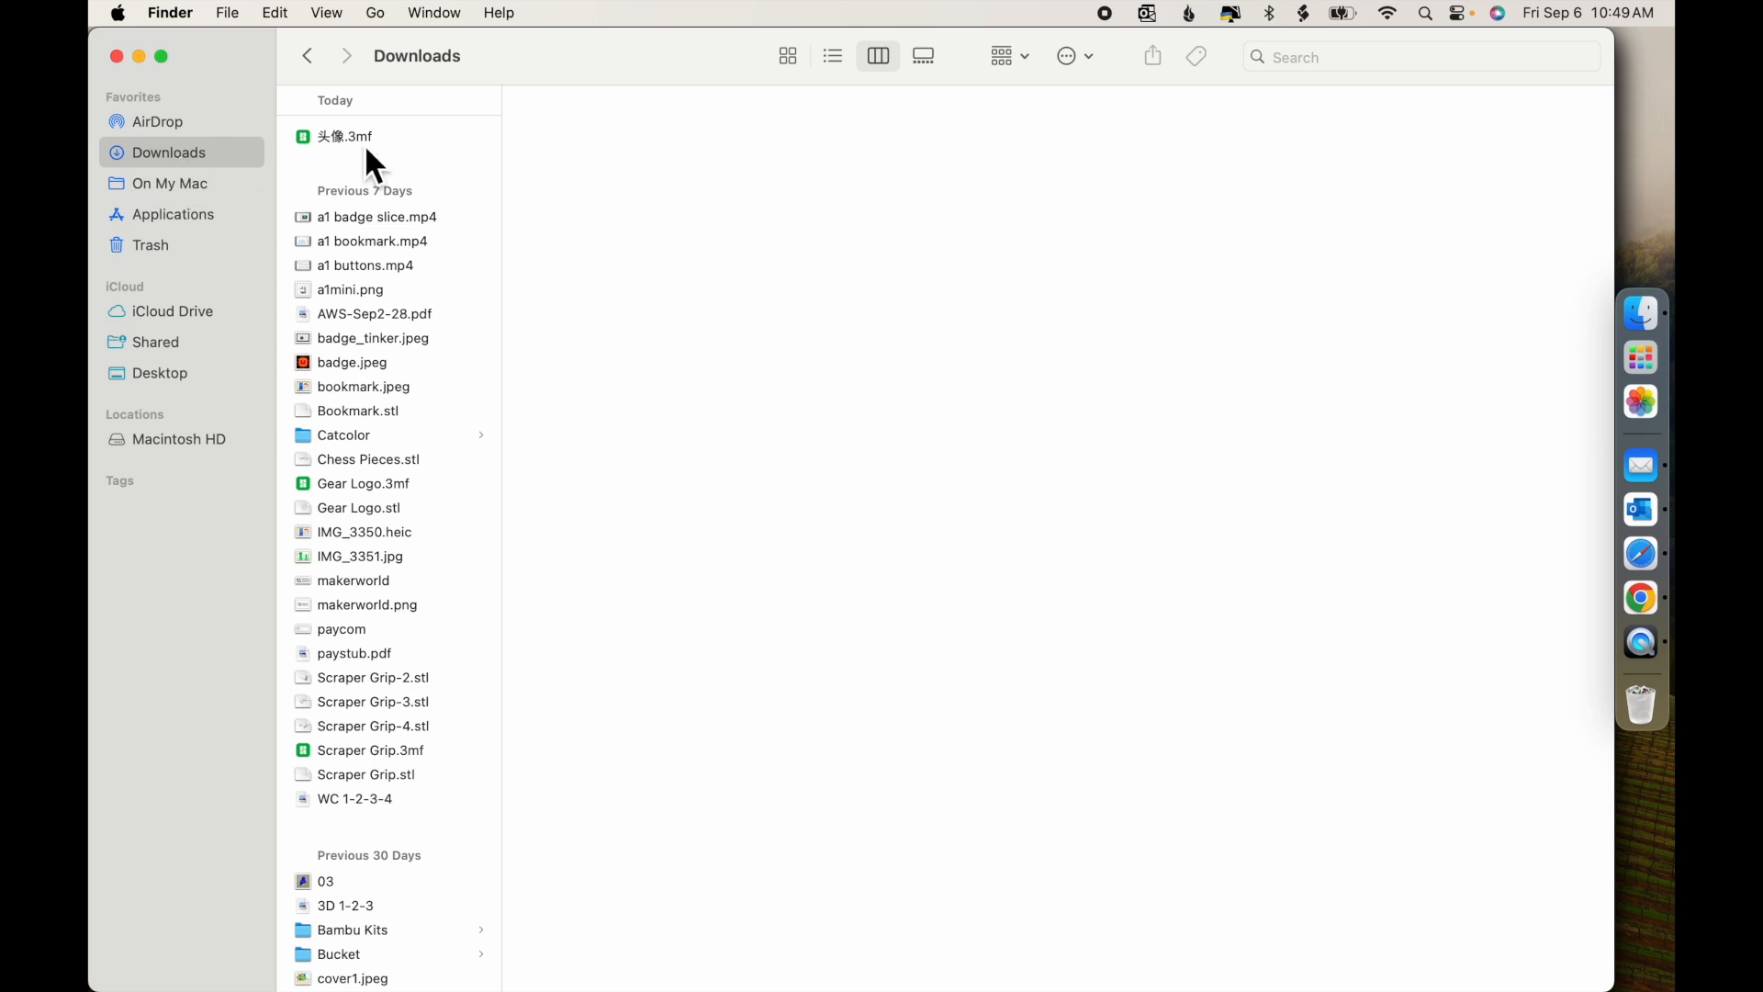
Open the downloaded 头像.3mf in Bambu Studio and export all objects as STLs to the Downloads folder
{"action": "left_click", "coordinate": [366, 142]}
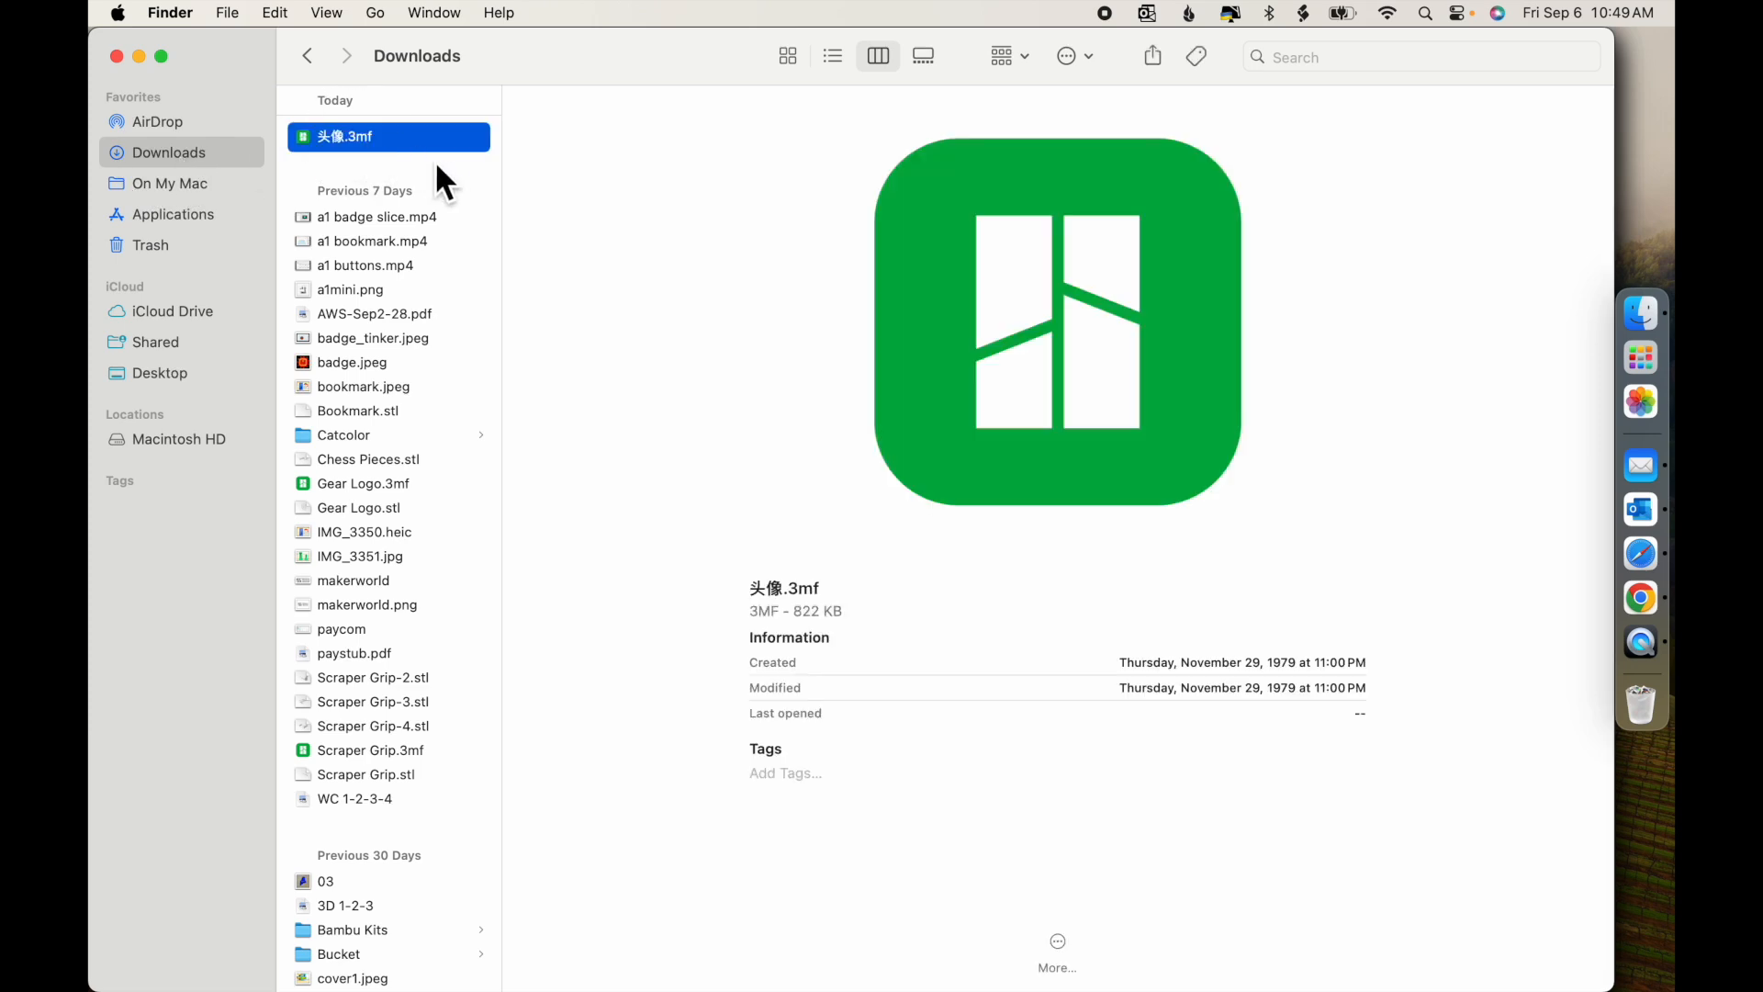
{"action": "double_click", "coordinate": [378, 143]}
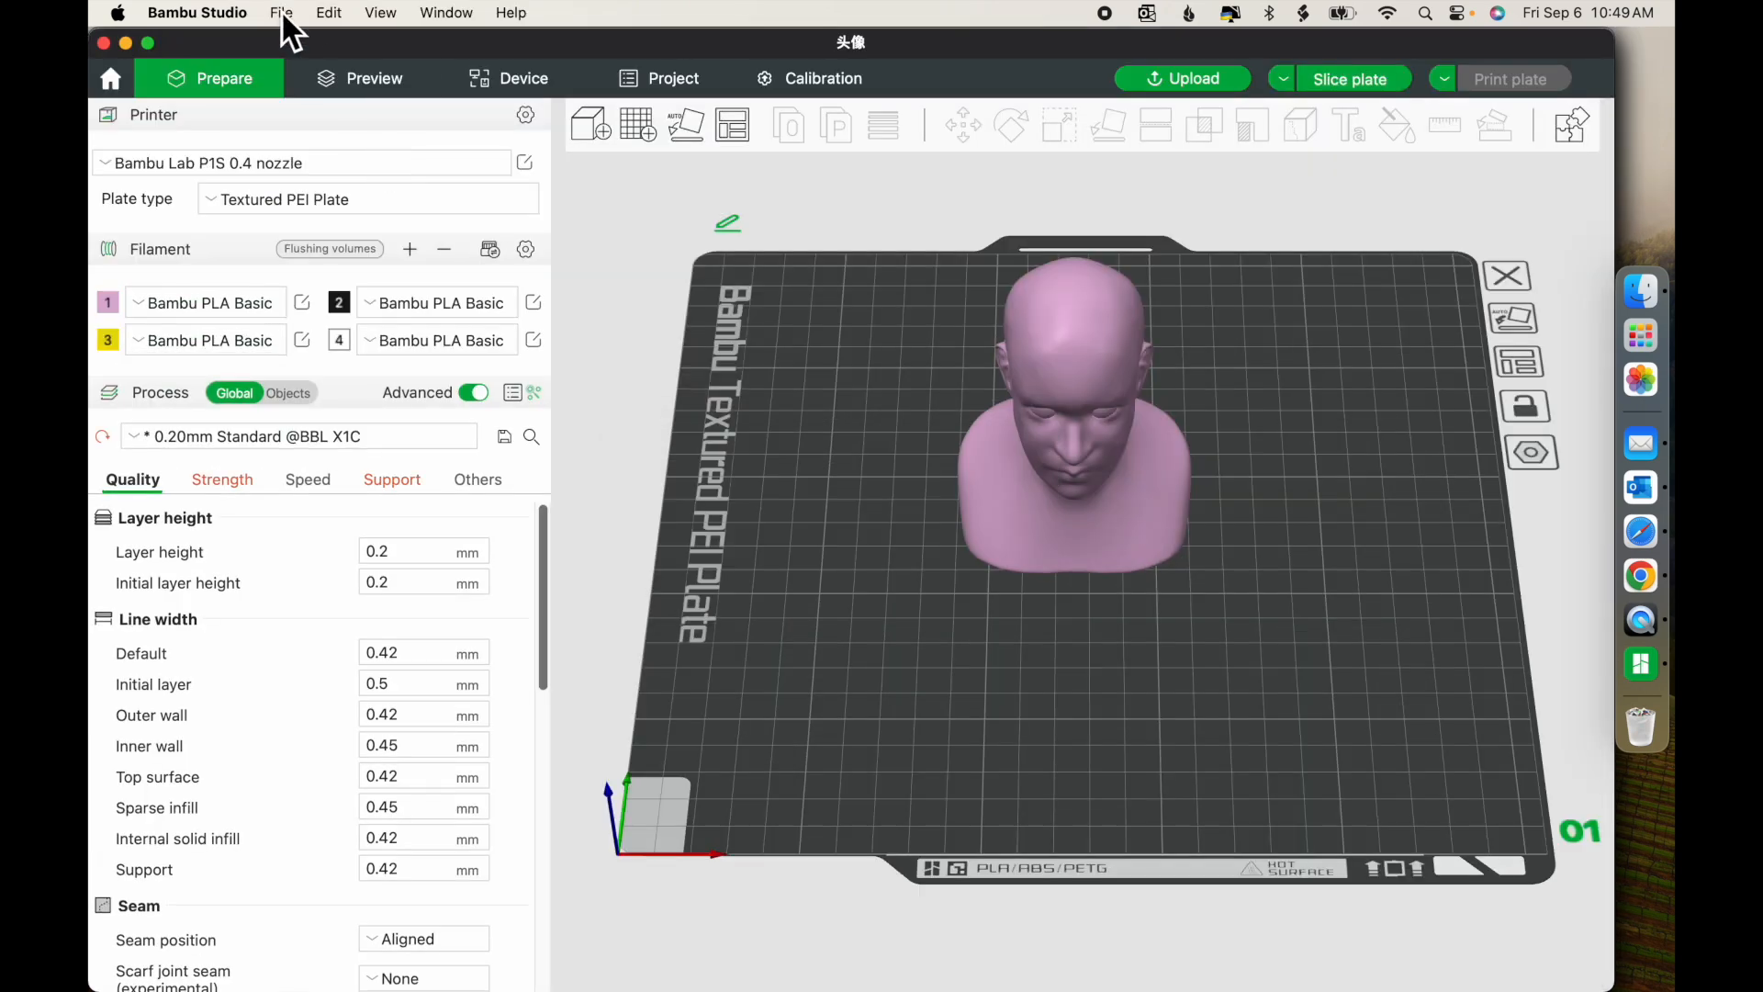
{"action": "left_click", "coordinate": [281, 12]}
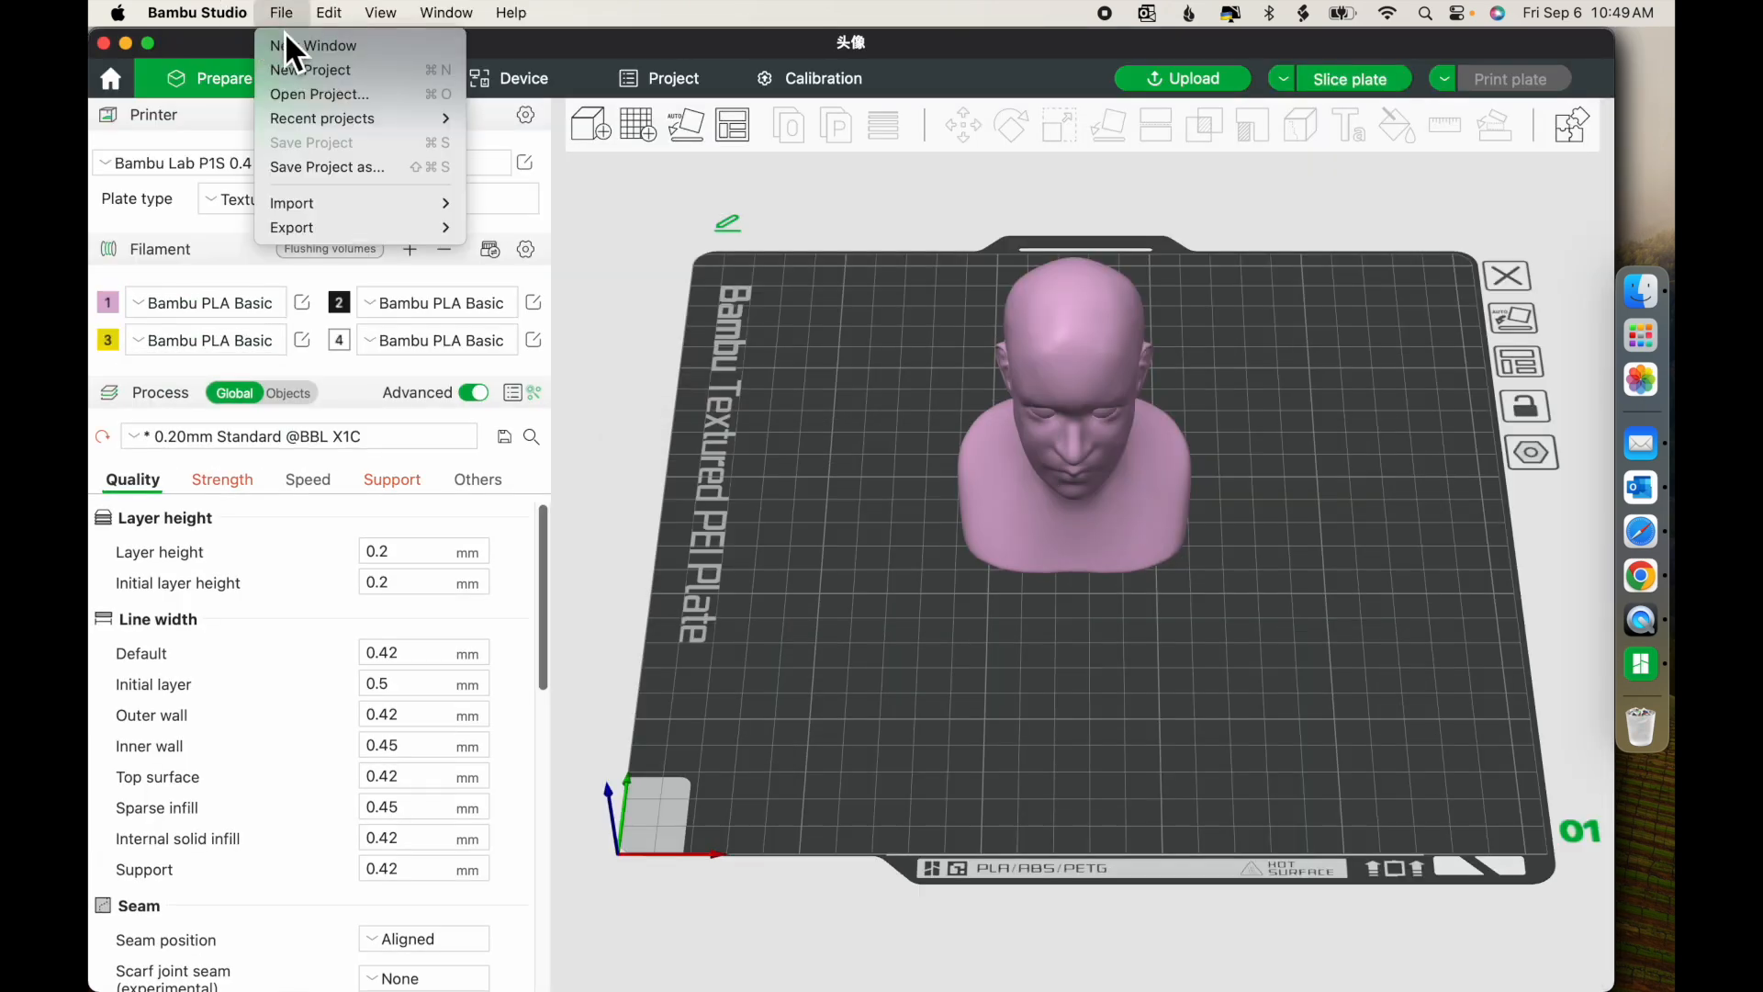
{"action": "mouse_move", "coordinate": [350, 233]}
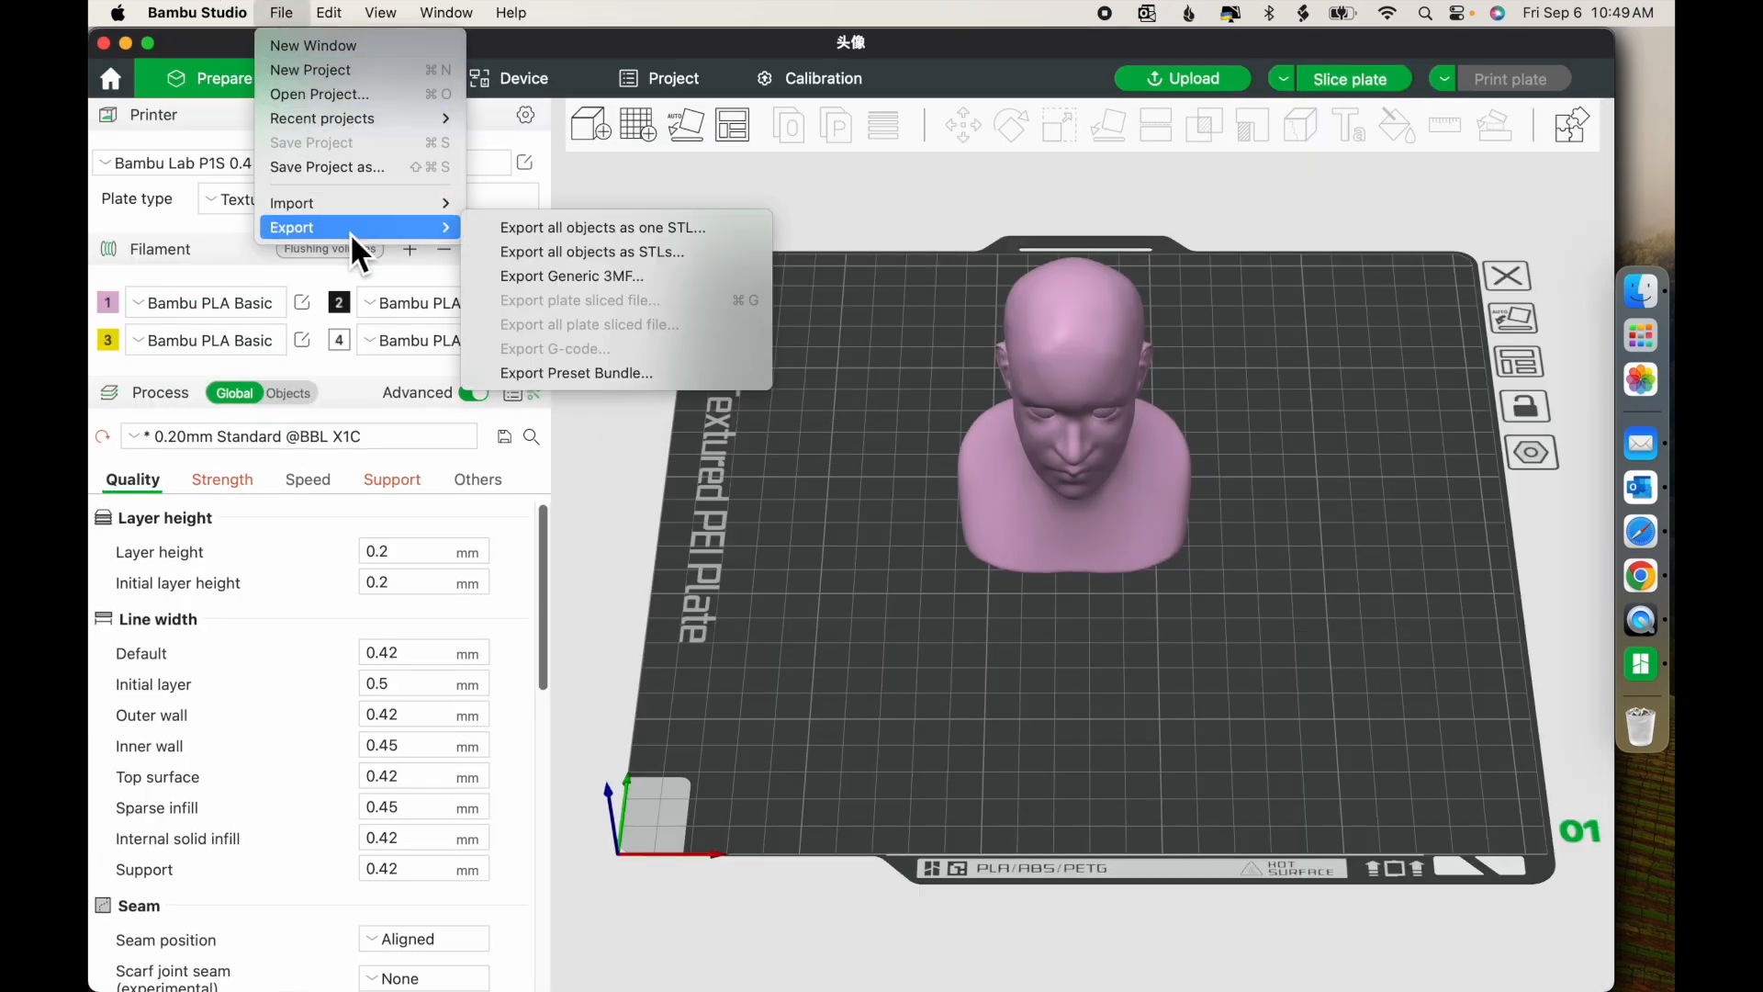
{"action": "left_click", "coordinate": [555, 257]}
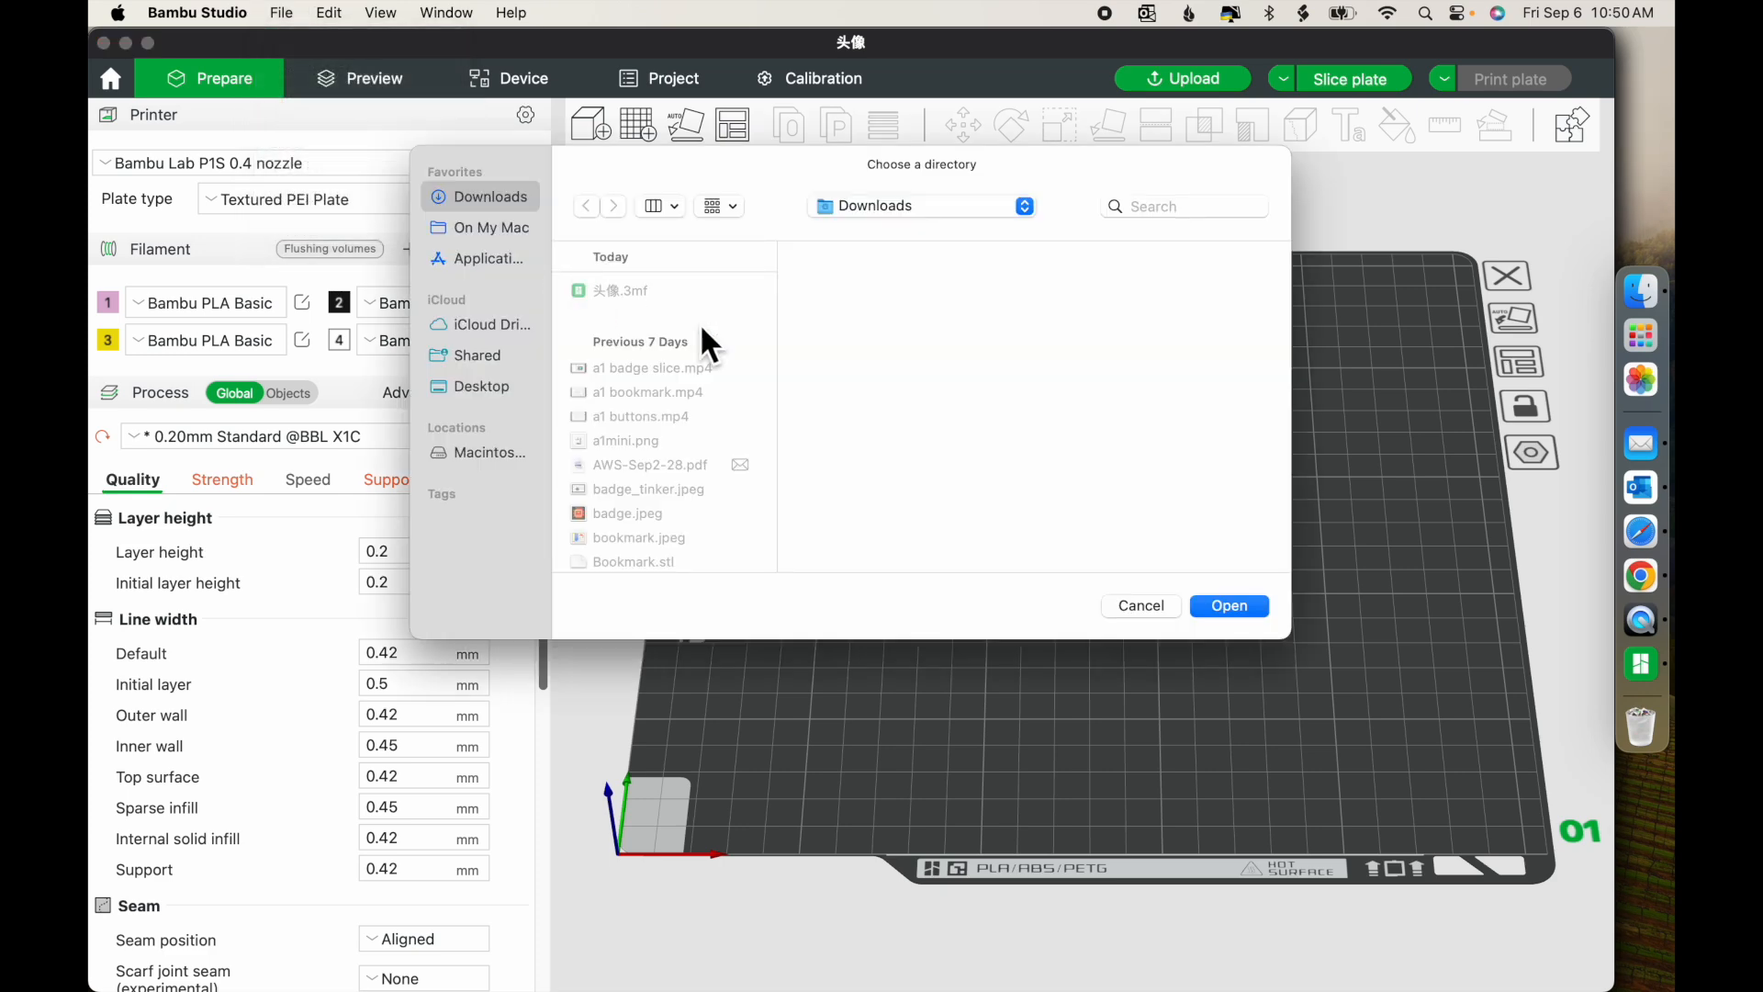
{"action": "left_click", "coordinate": [1229, 606]}
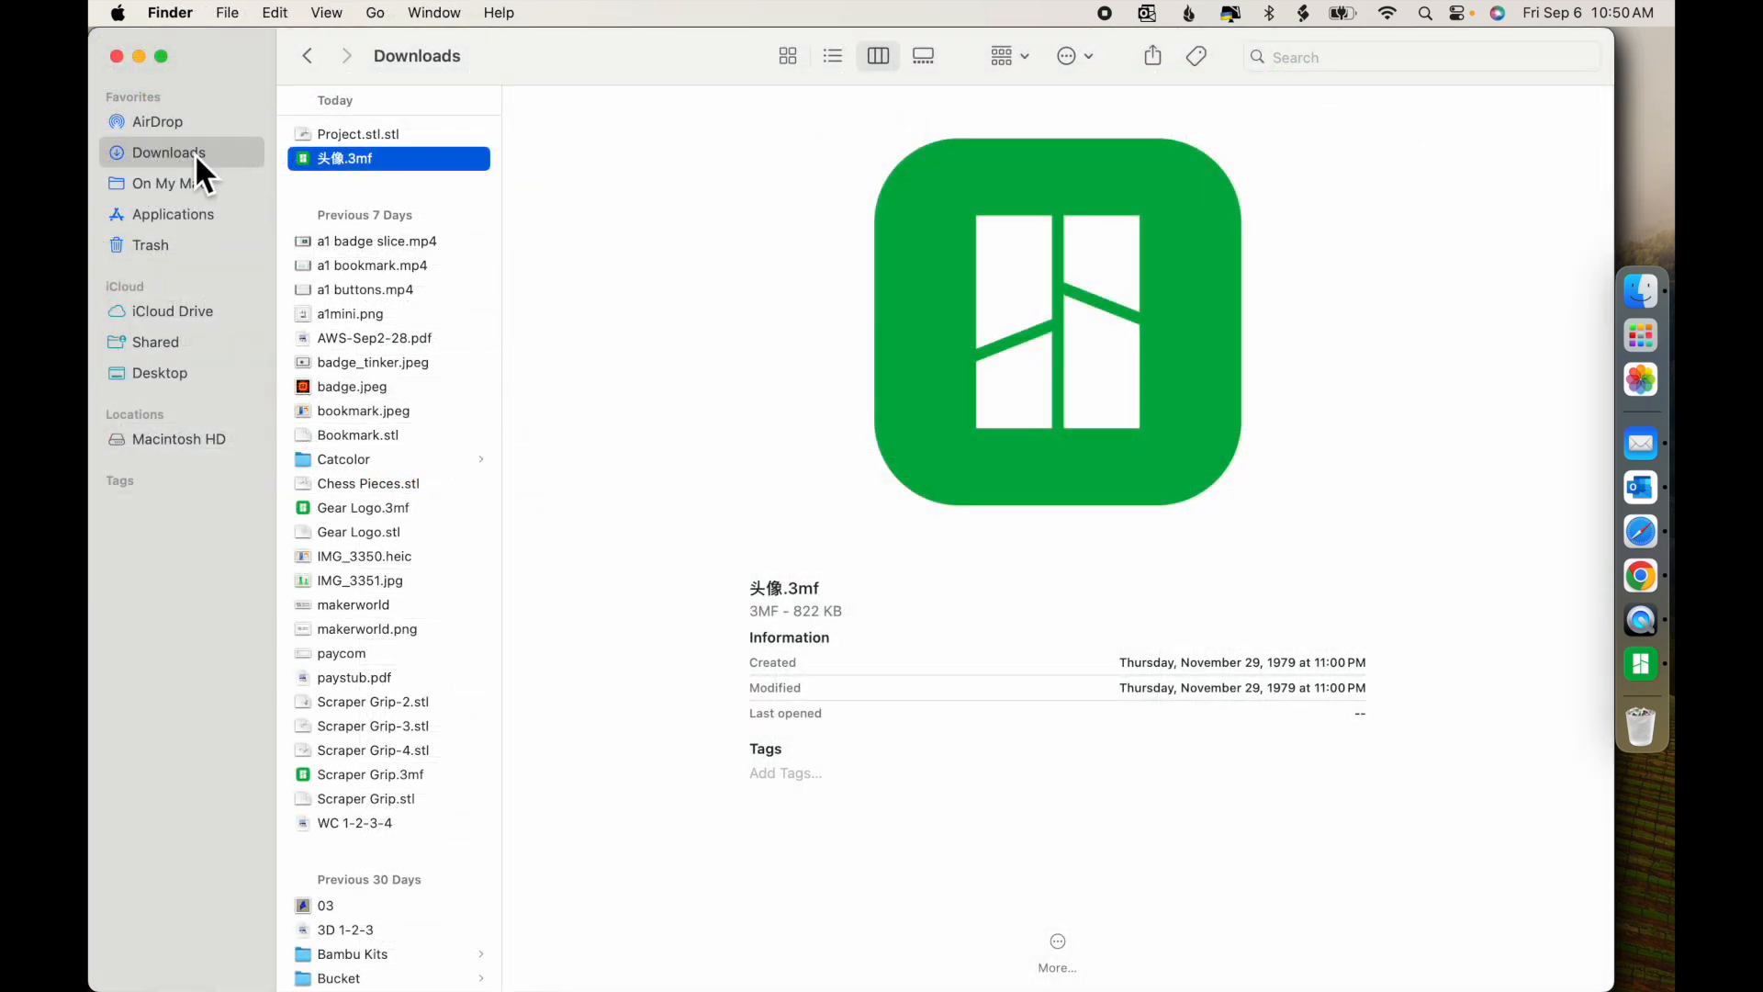
Rename the exported Project.stl.stl in the Downloads folder as head.stl
{"action": "left_click", "coordinate": [394, 139]}
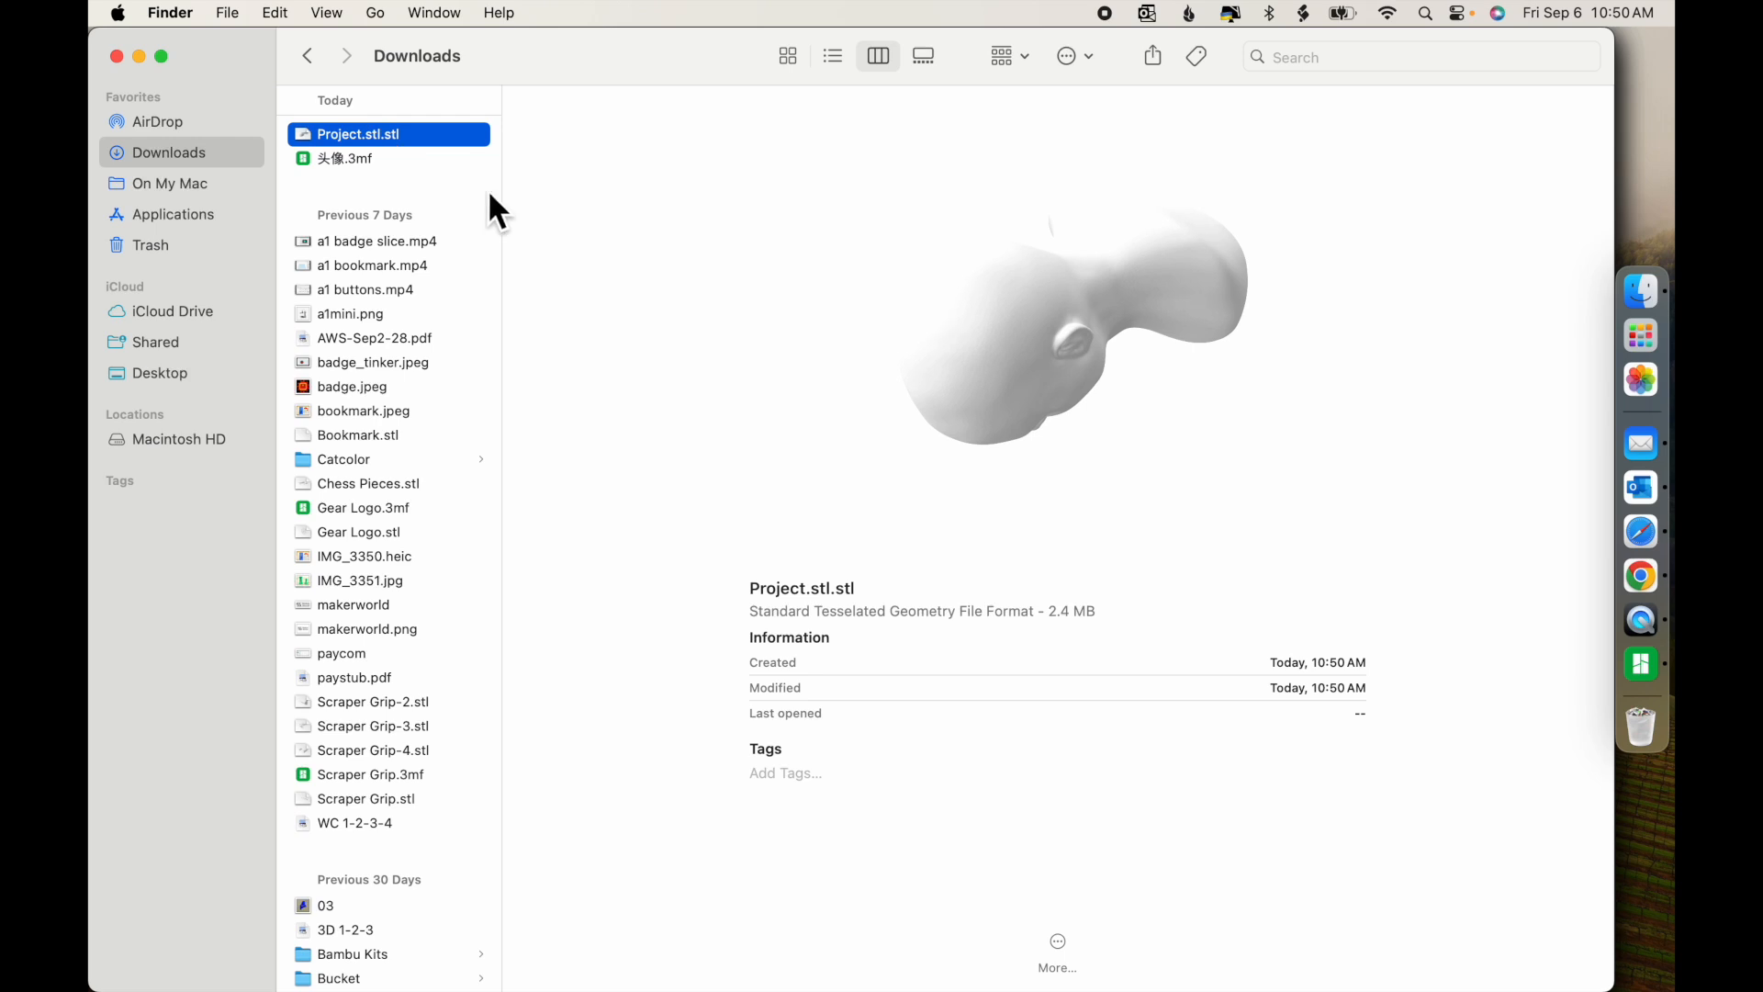
{"action": "left_click", "coordinate": [387, 135]}
{"action": "type", "text": "hea"}
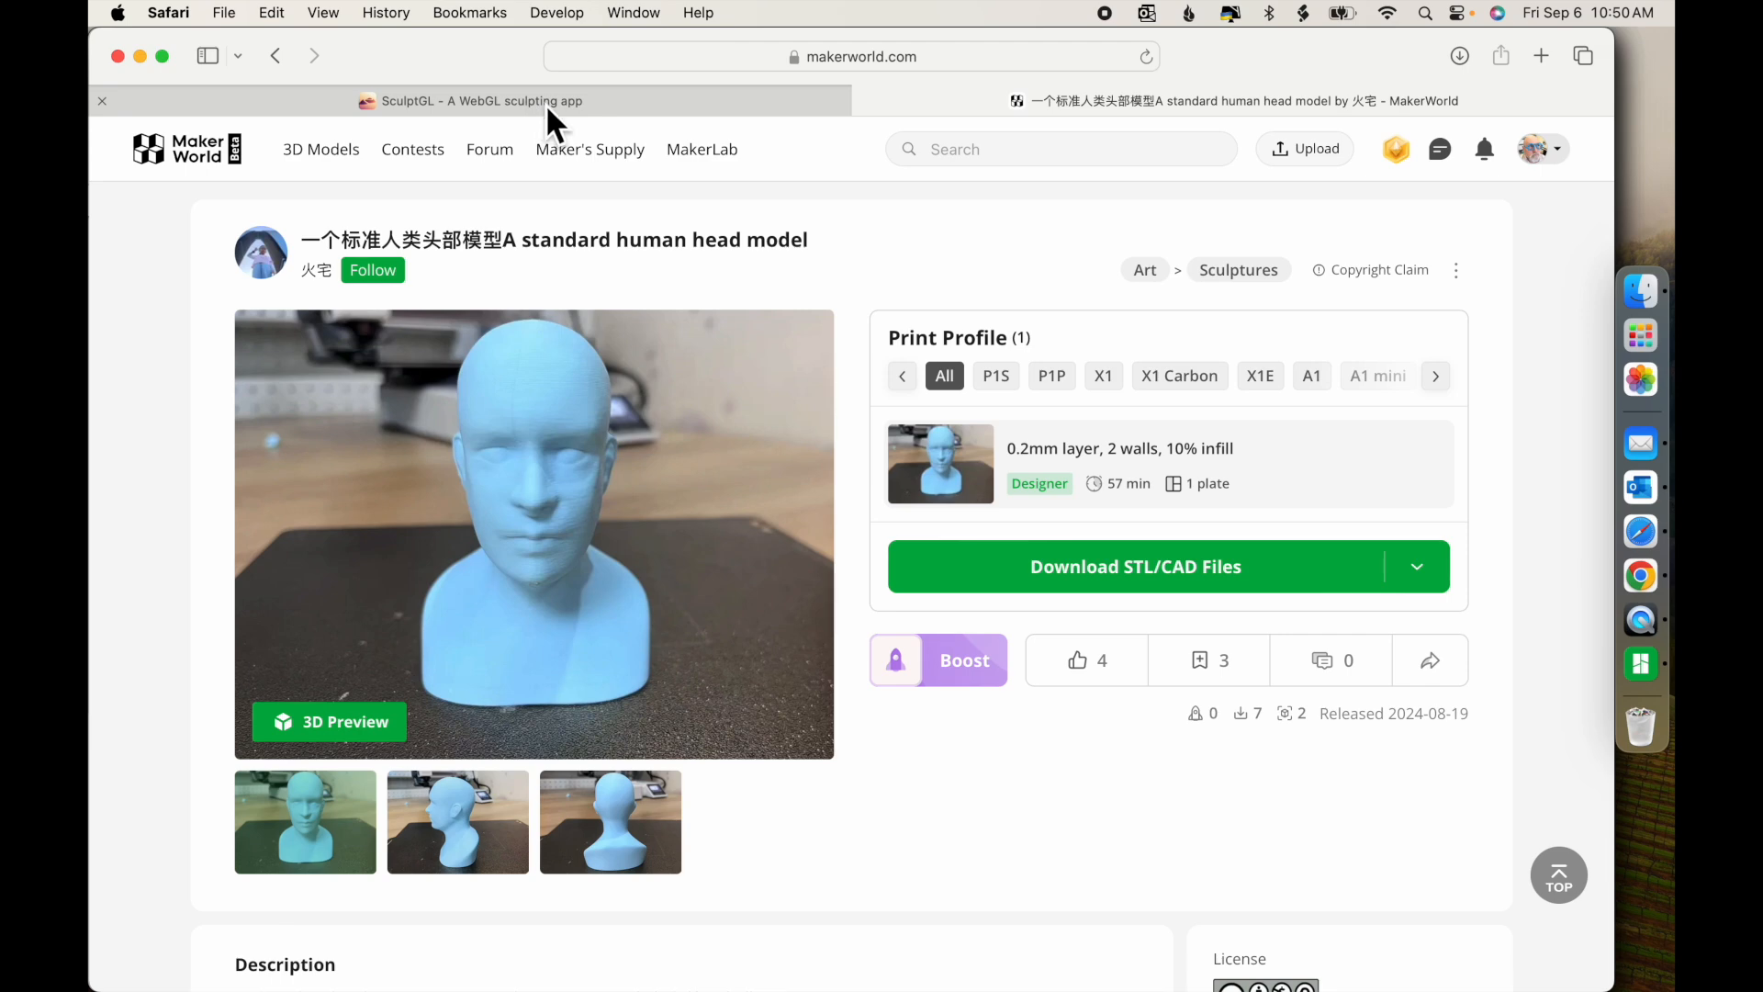
Return to SculptGL in the browser and import head.stl from Downloads into the empty scene
{"action": "left_click", "coordinate": [546, 103]}
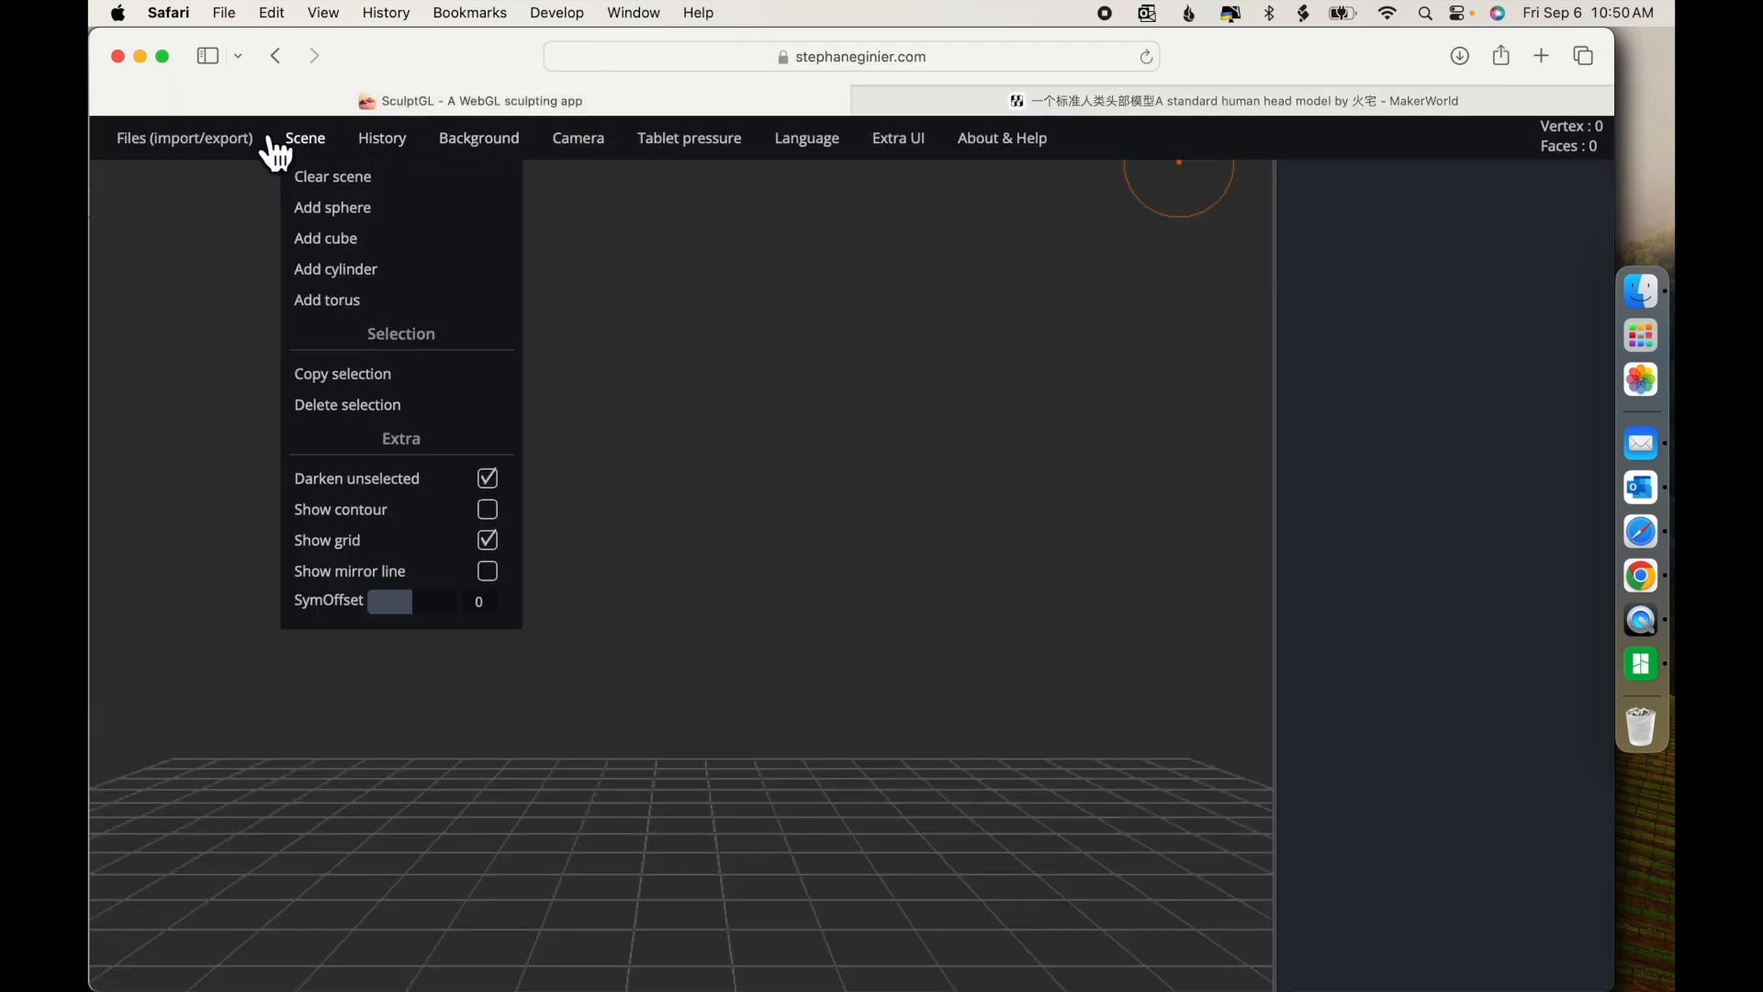
{"action": "mouse_move", "coordinate": [240, 151]}
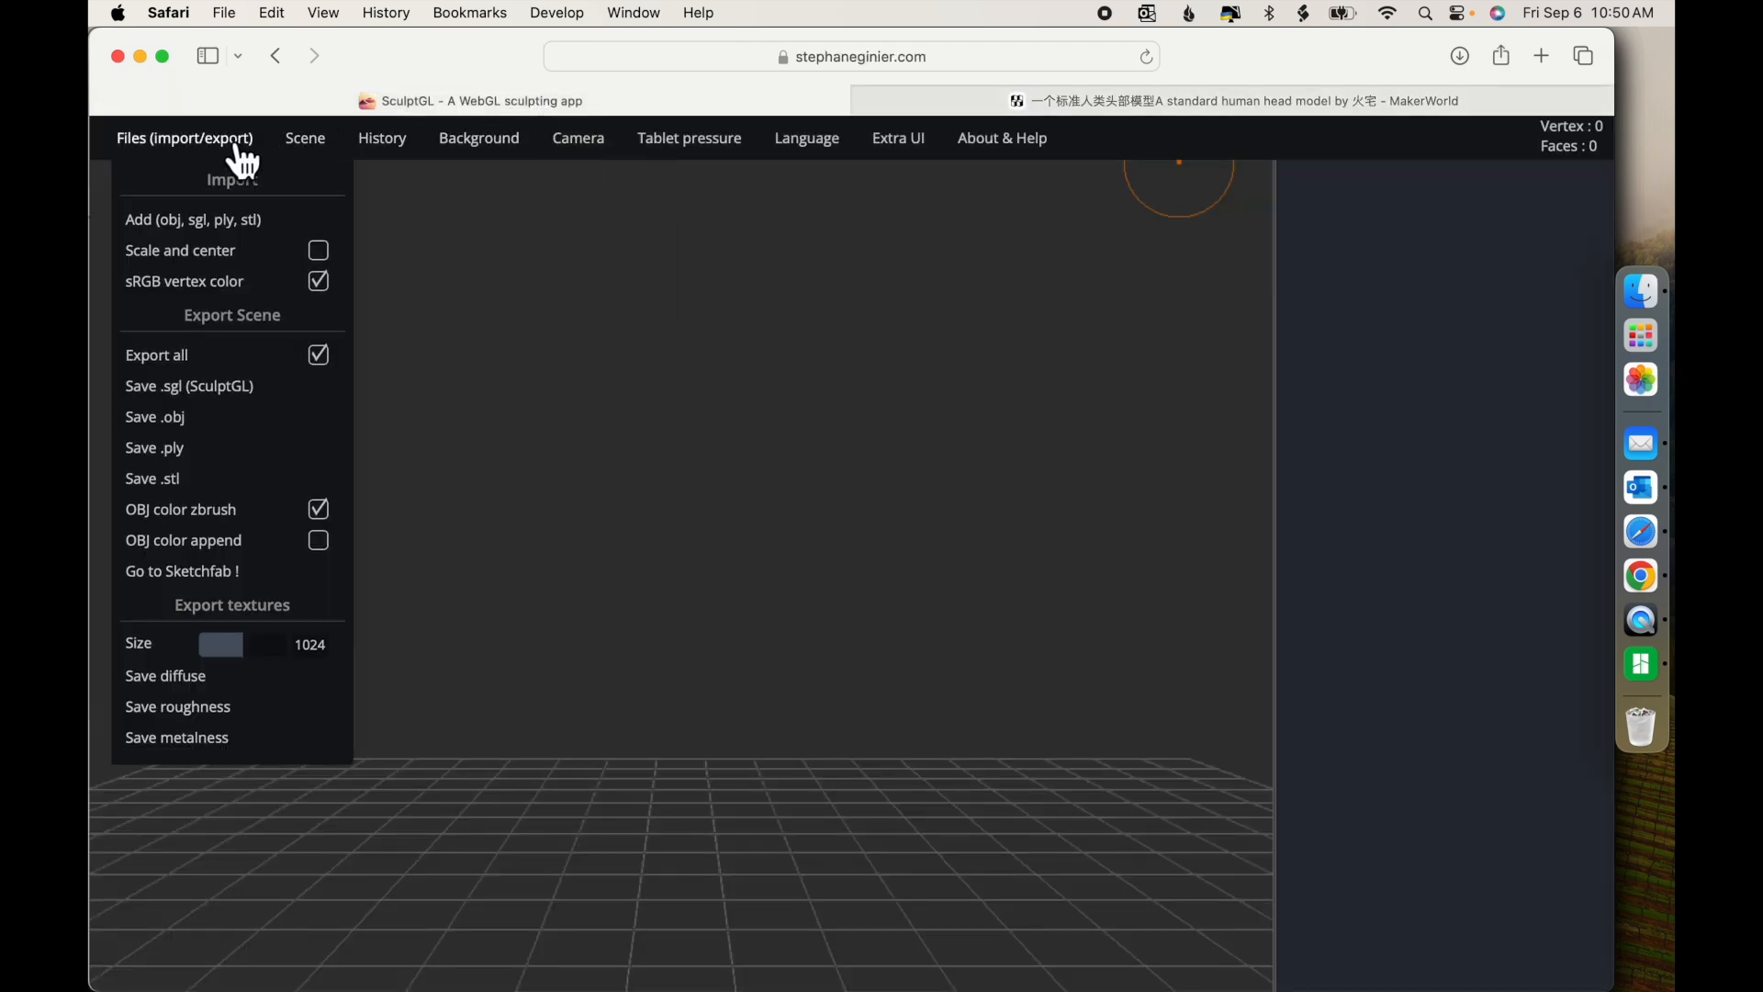
{"action": "left_click", "coordinate": [235, 222]}
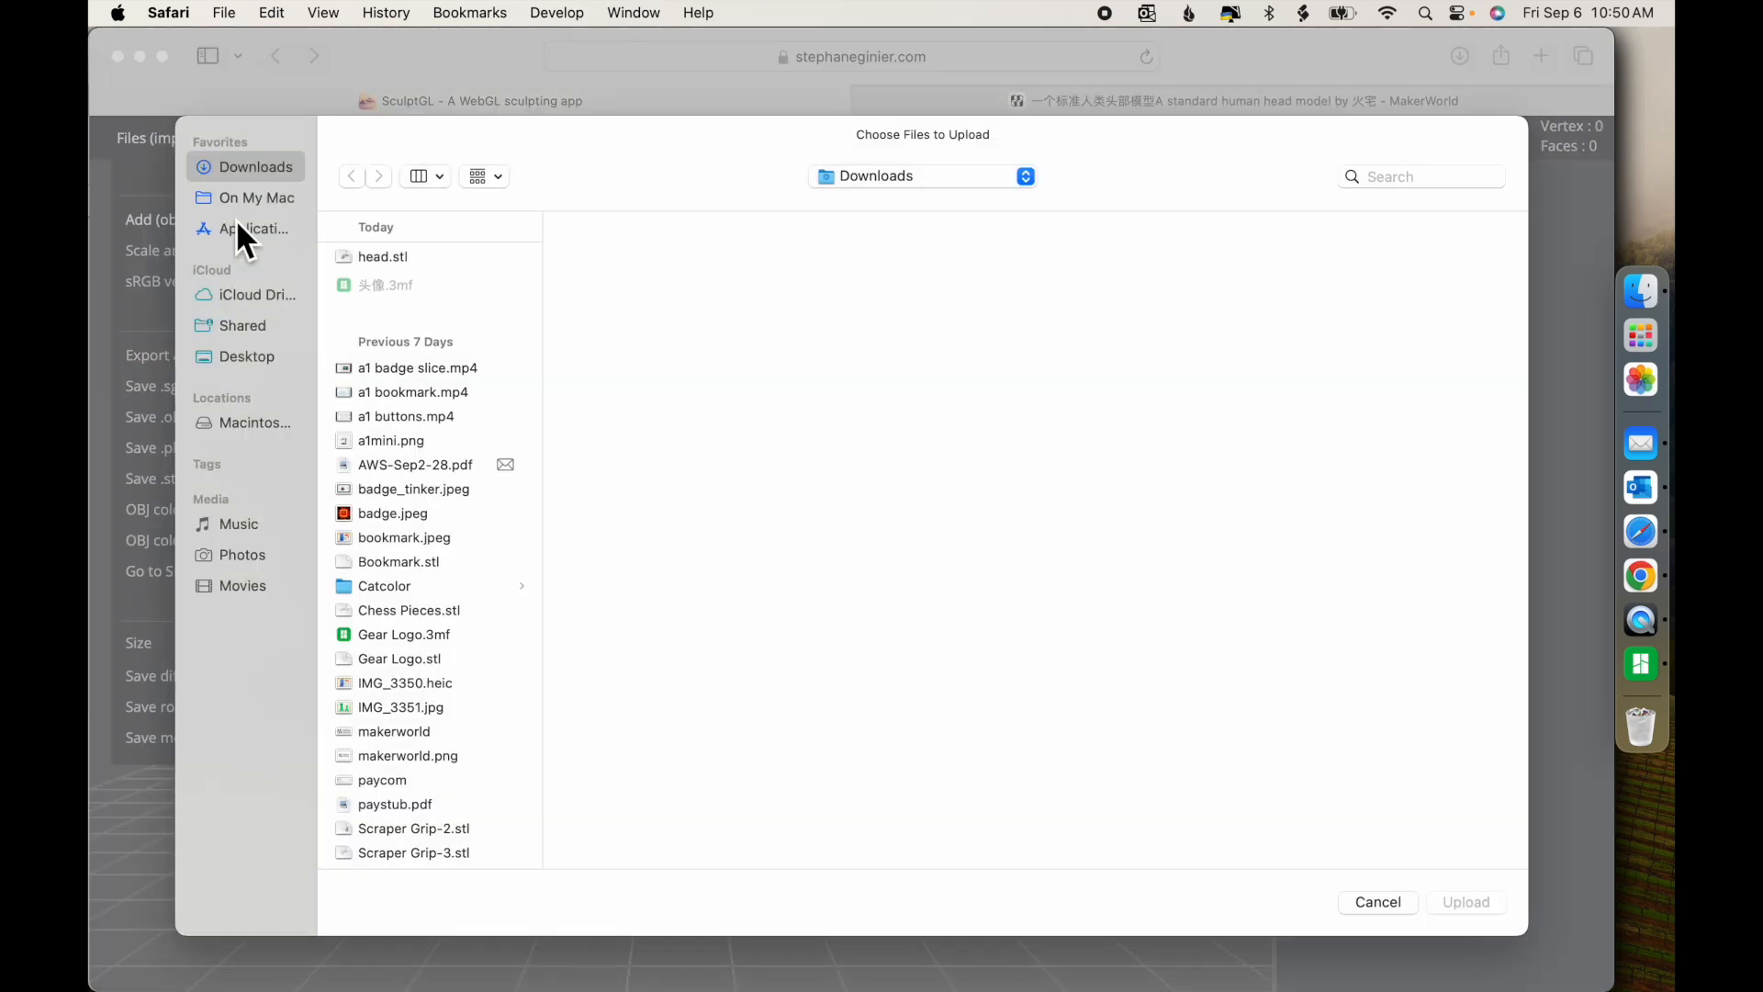
{"action": "left_click", "coordinate": [386, 261]}
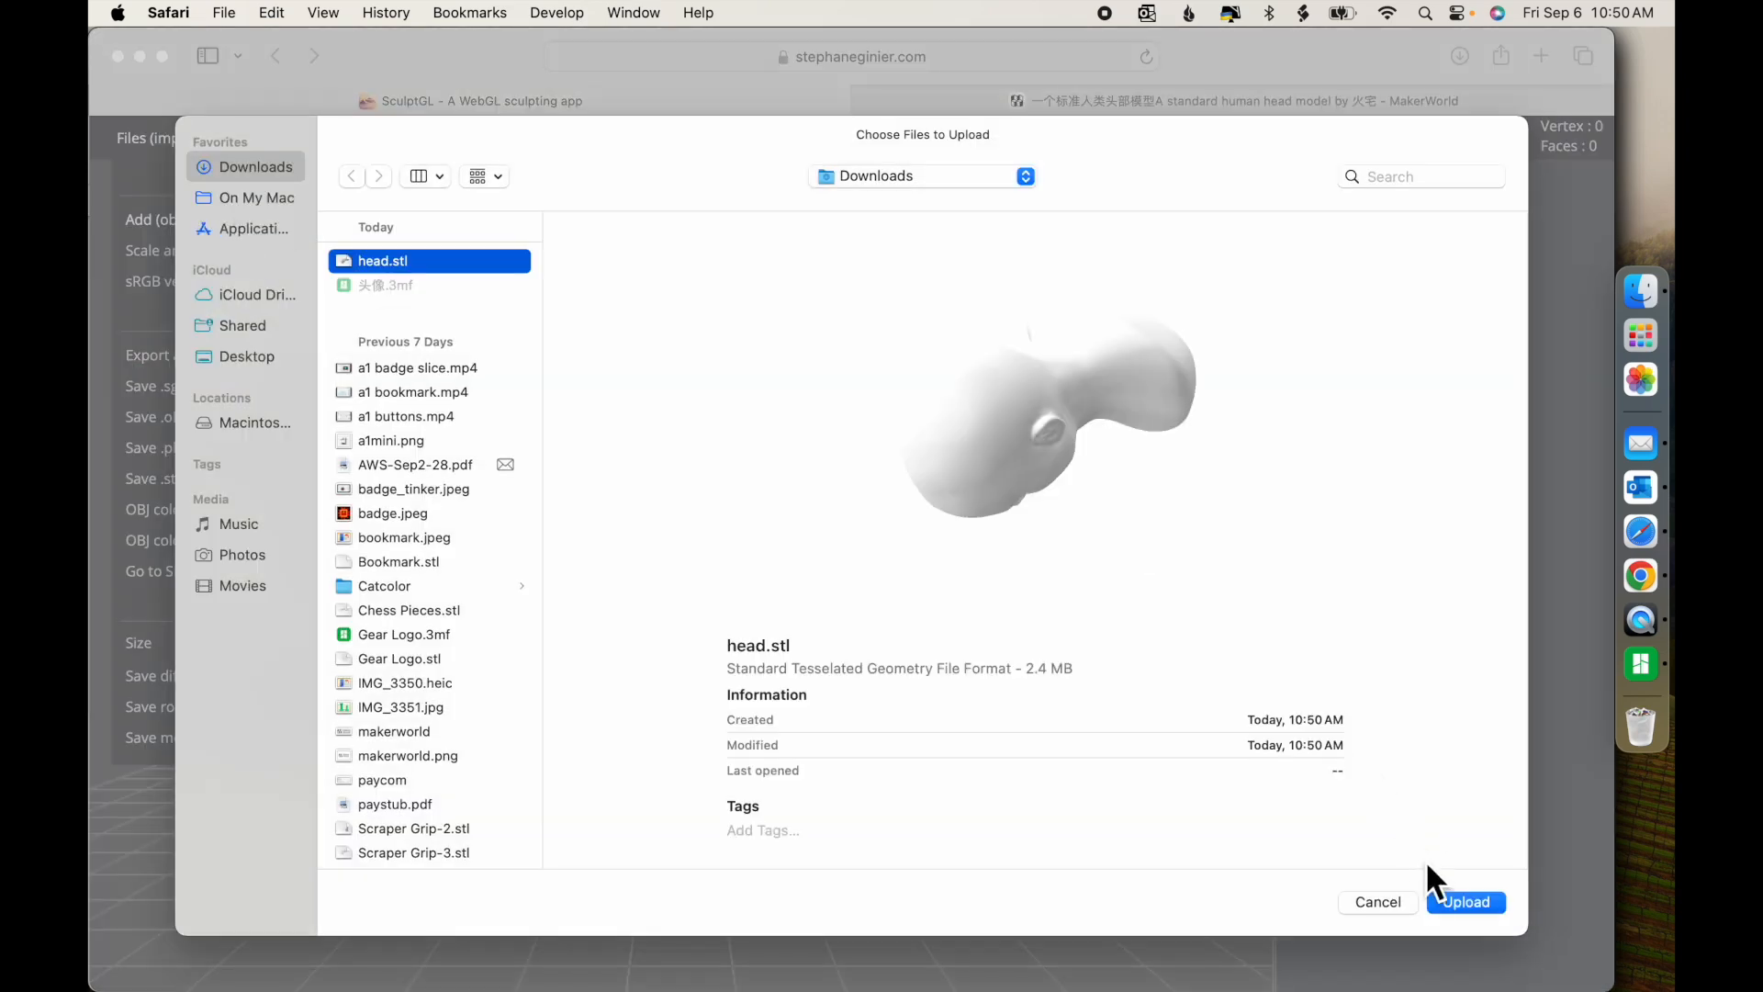
{"action": "left_click", "coordinate": [1473, 906]}
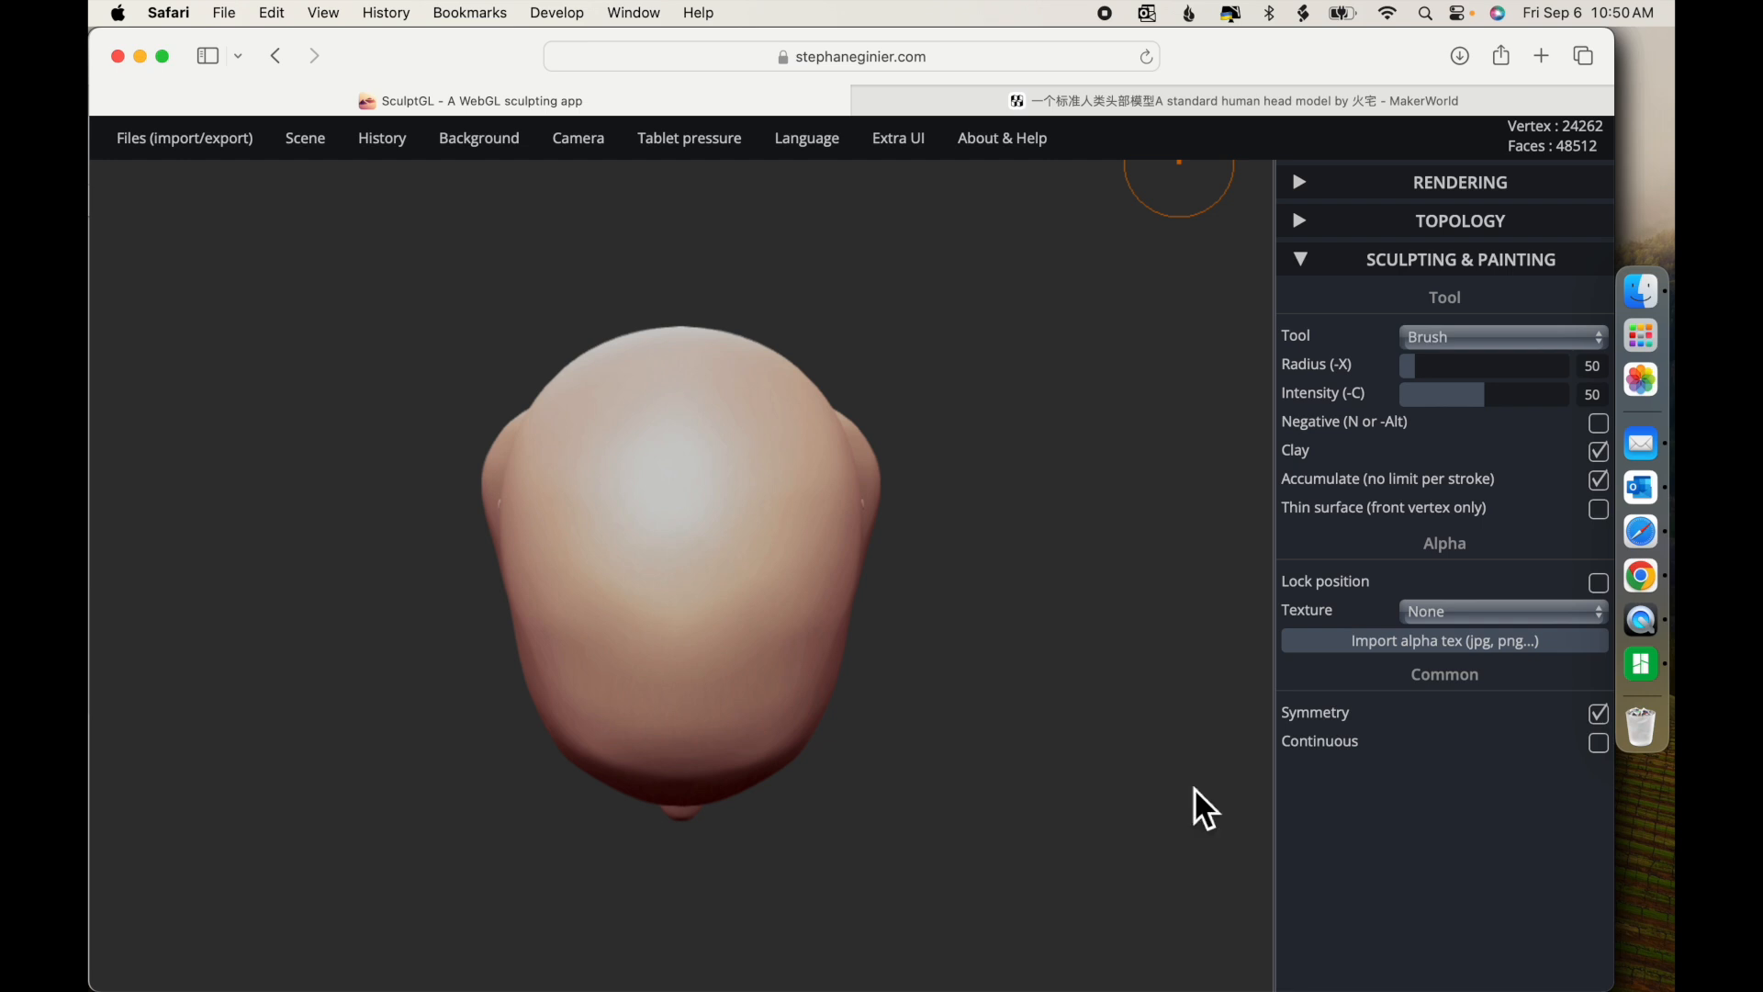
Build up the forehead and brow ridge of the head with symmetric Brush strokes
{"action": "left_click_drag", "start_coordinate": [1040, 724], "coordinate": [1040, 435]}
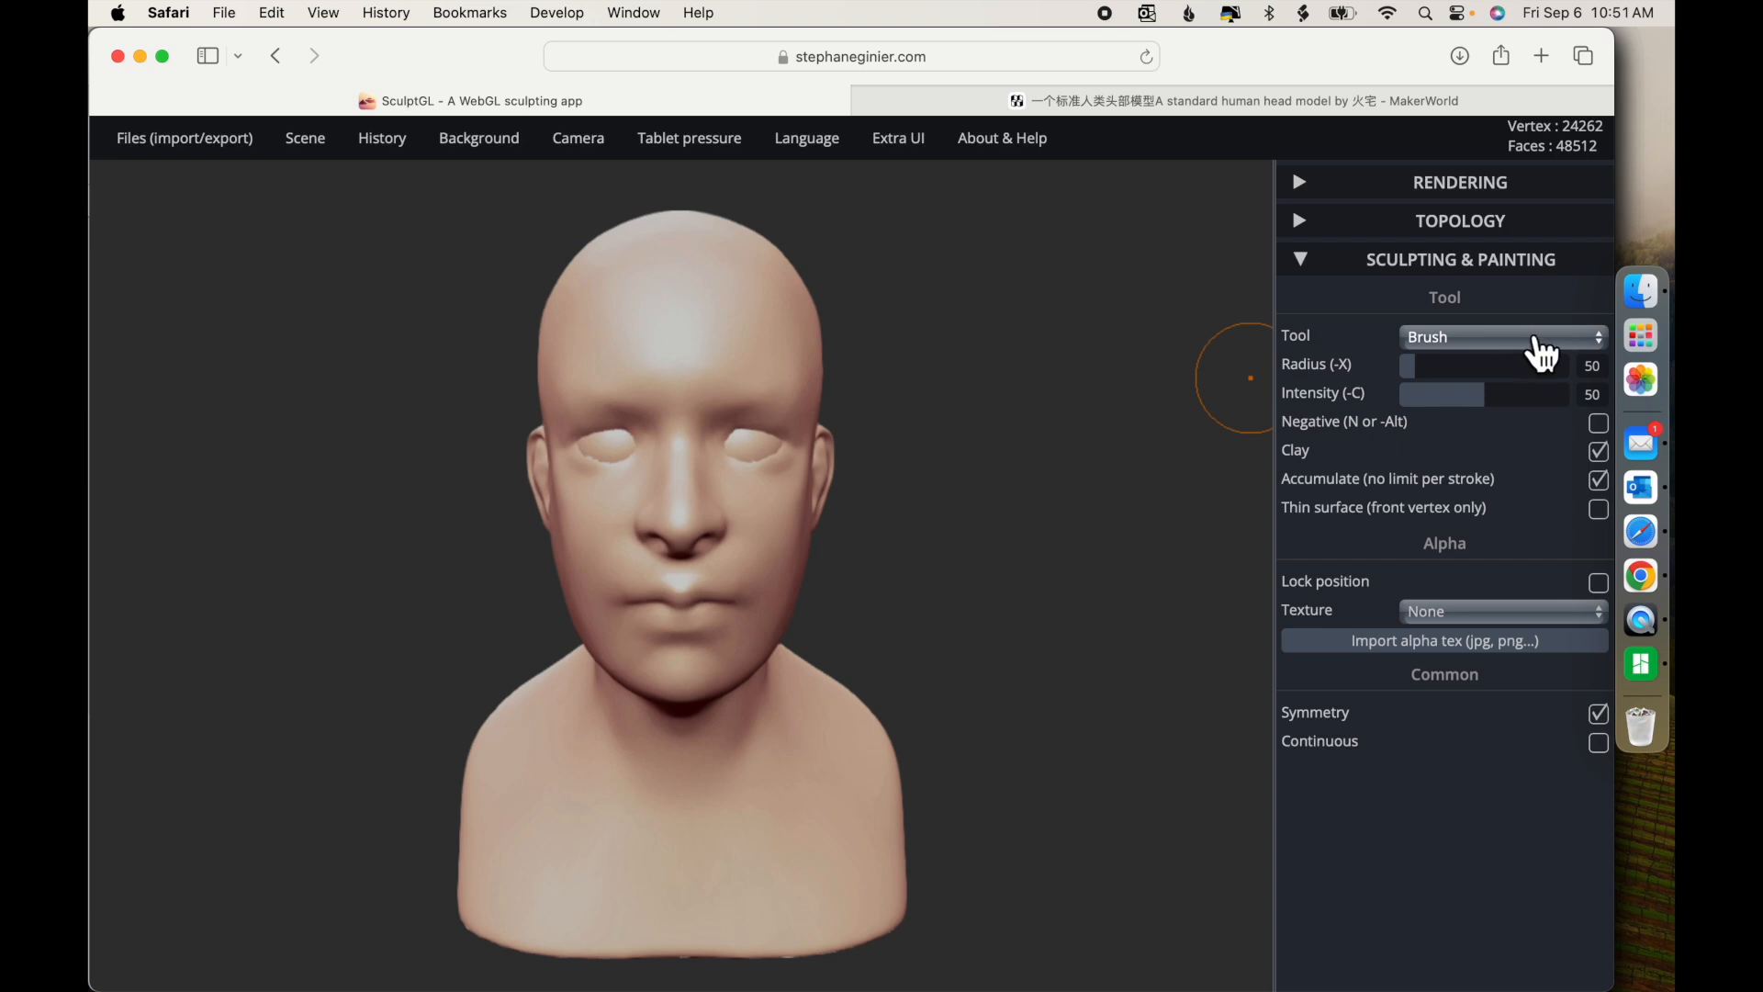
{"action": "left_click", "coordinate": [1543, 353]}
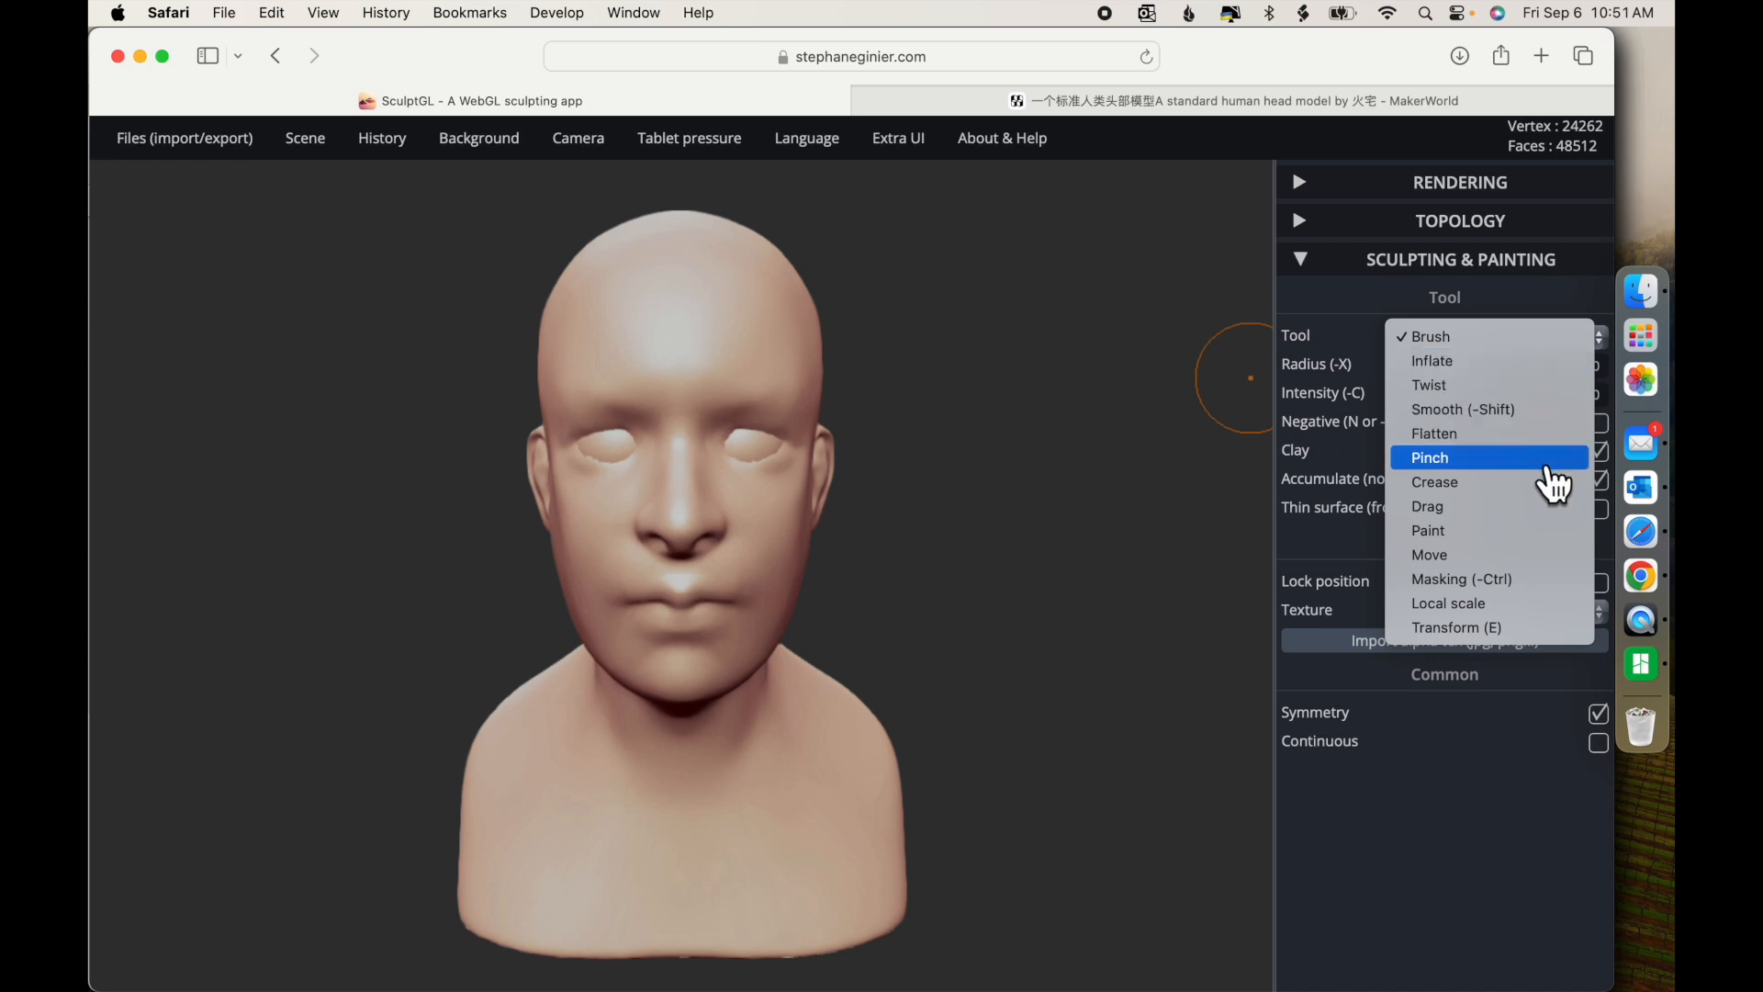
{"action": "left_click", "coordinate": [1546, 351]}
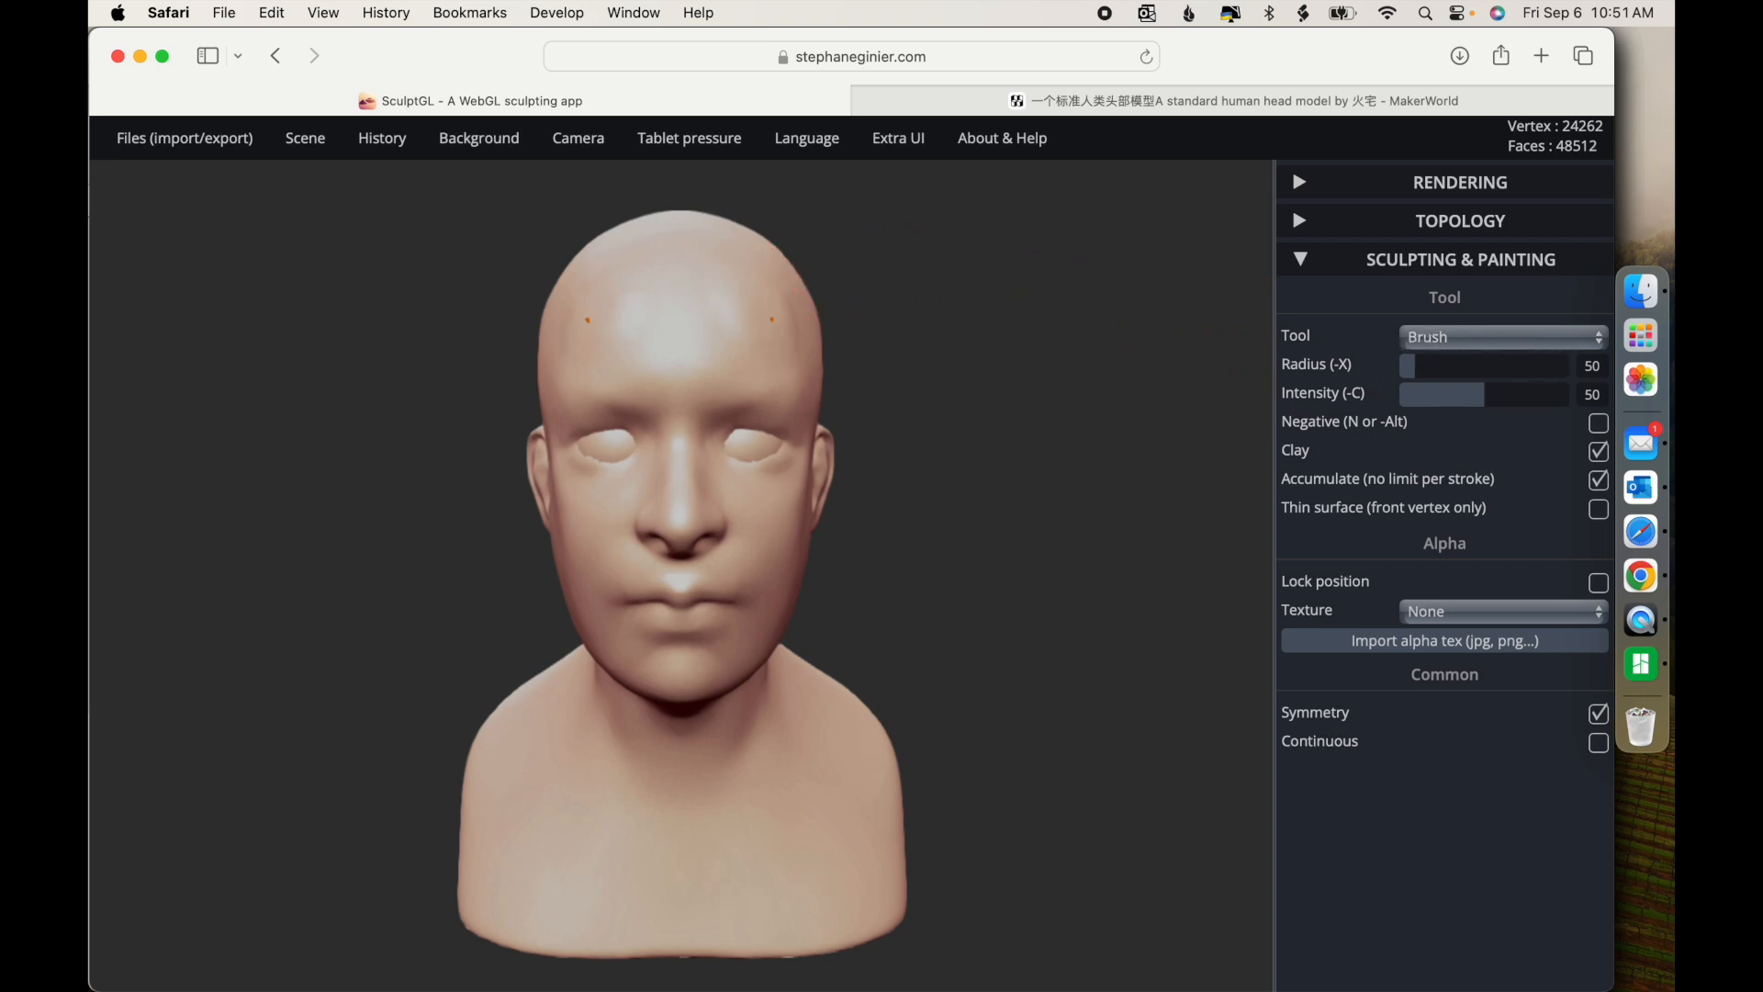
{"action": "left_click_drag", "start_coordinate": [601, 319], "coordinate": [600, 332]}
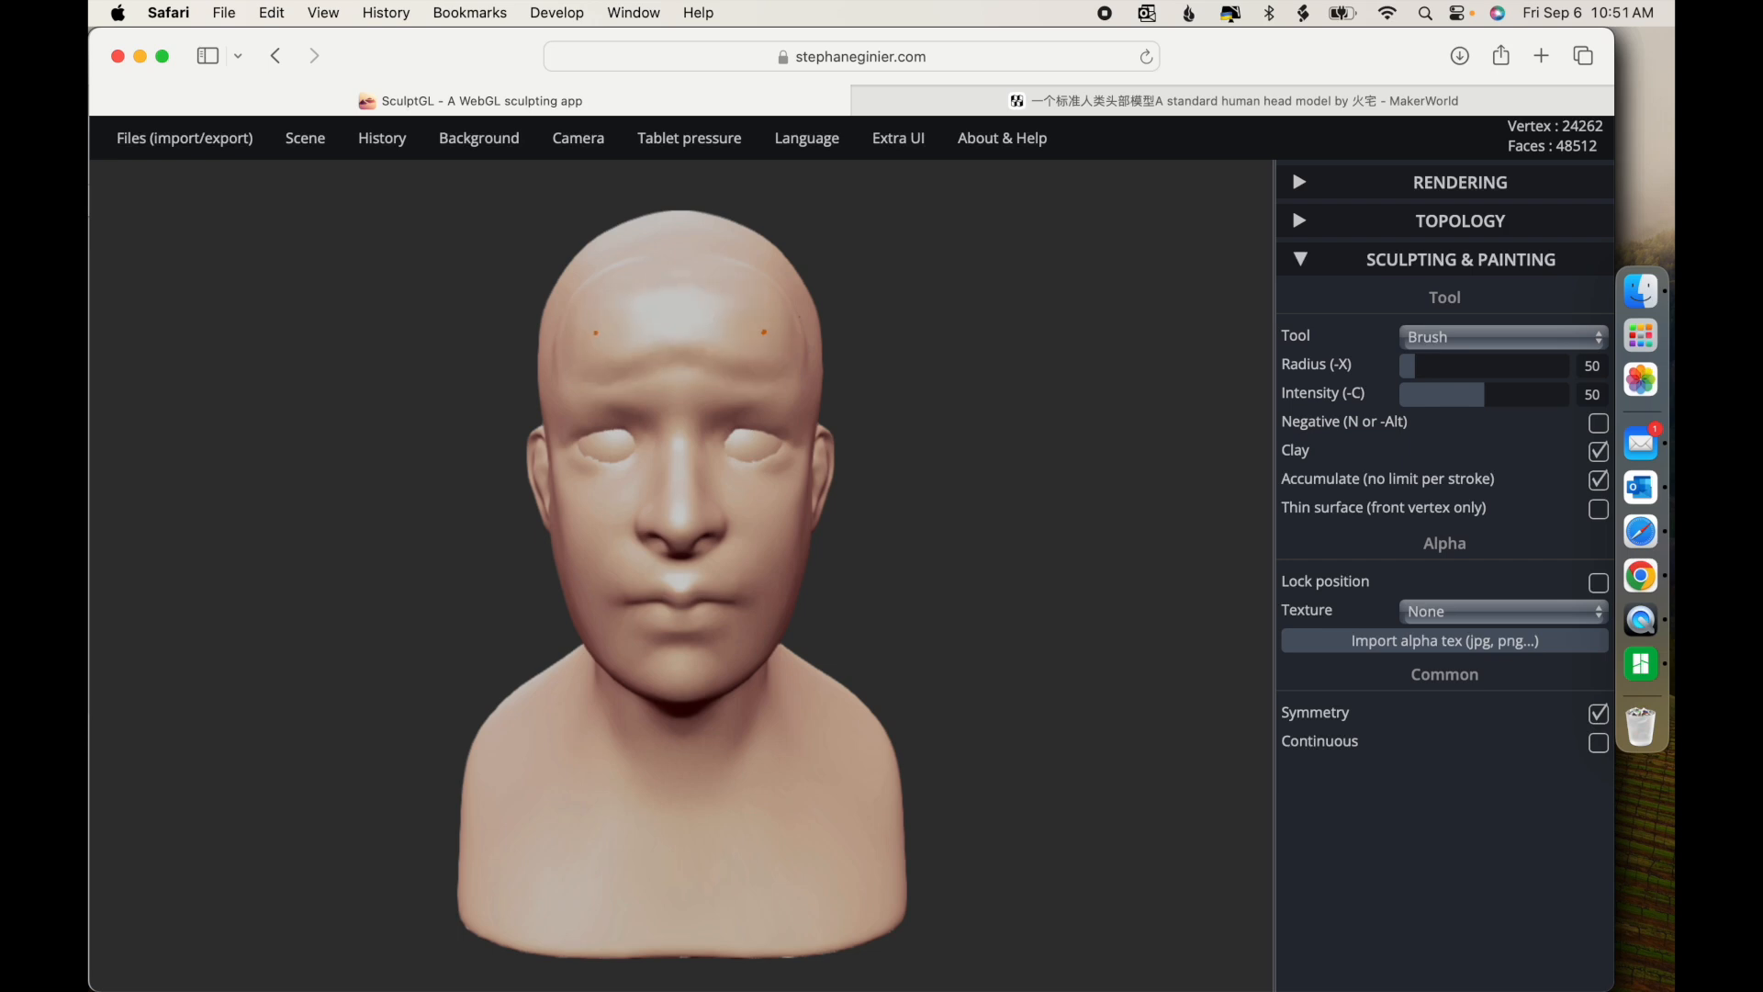
{"action": "mouse_move", "coordinate": [733, 330]}
{"action": "left_mouse_down"}
{"action": "mouse_move", "coordinate": [786, 344]}
{"action": "mouse_move", "coordinate": [708, 382]}
{"action": "left_mouse_up"}
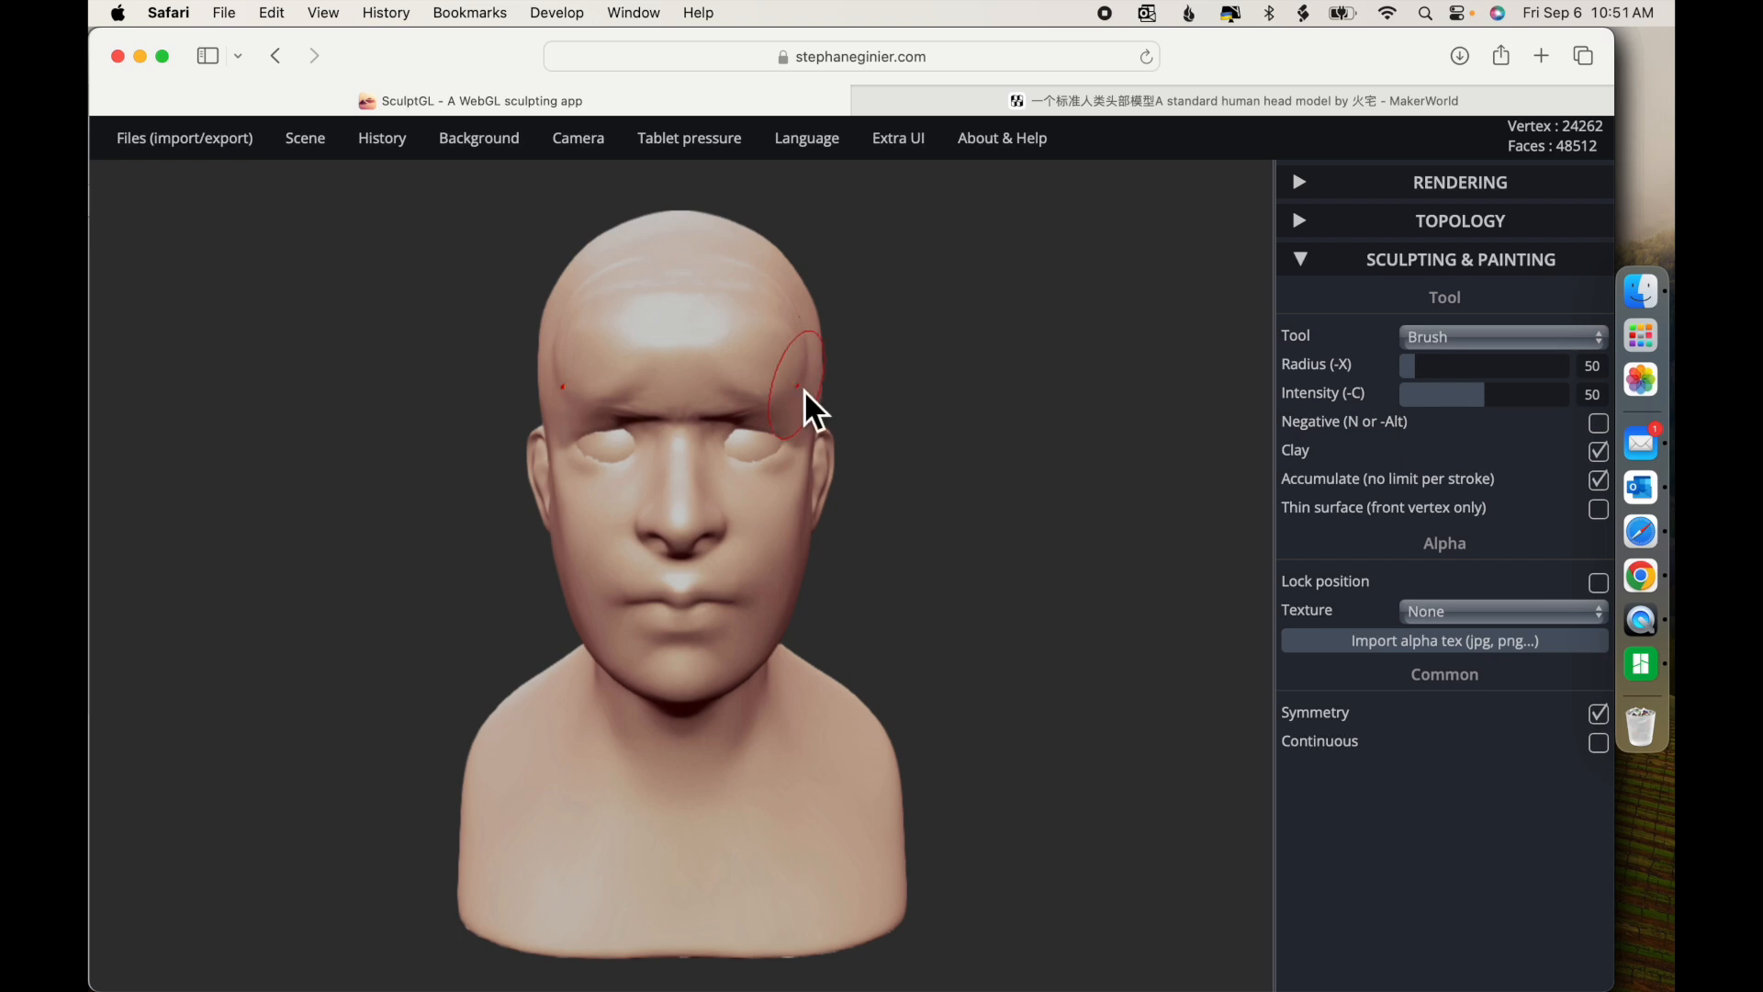
Rotate the head model upright about its side-to-side axis with the Transform tool
{"action": "left_click_drag", "start_coordinate": [1079, 413], "coordinate": [1092, 356]}
{"action": "left_click_drag", "start_coordinate": [1042, 754], "coordinate": [1038, 895]}
{"action": "left_click_drag", "start_coordinate": [1021, 432], "coordinate": [1019, 574]}
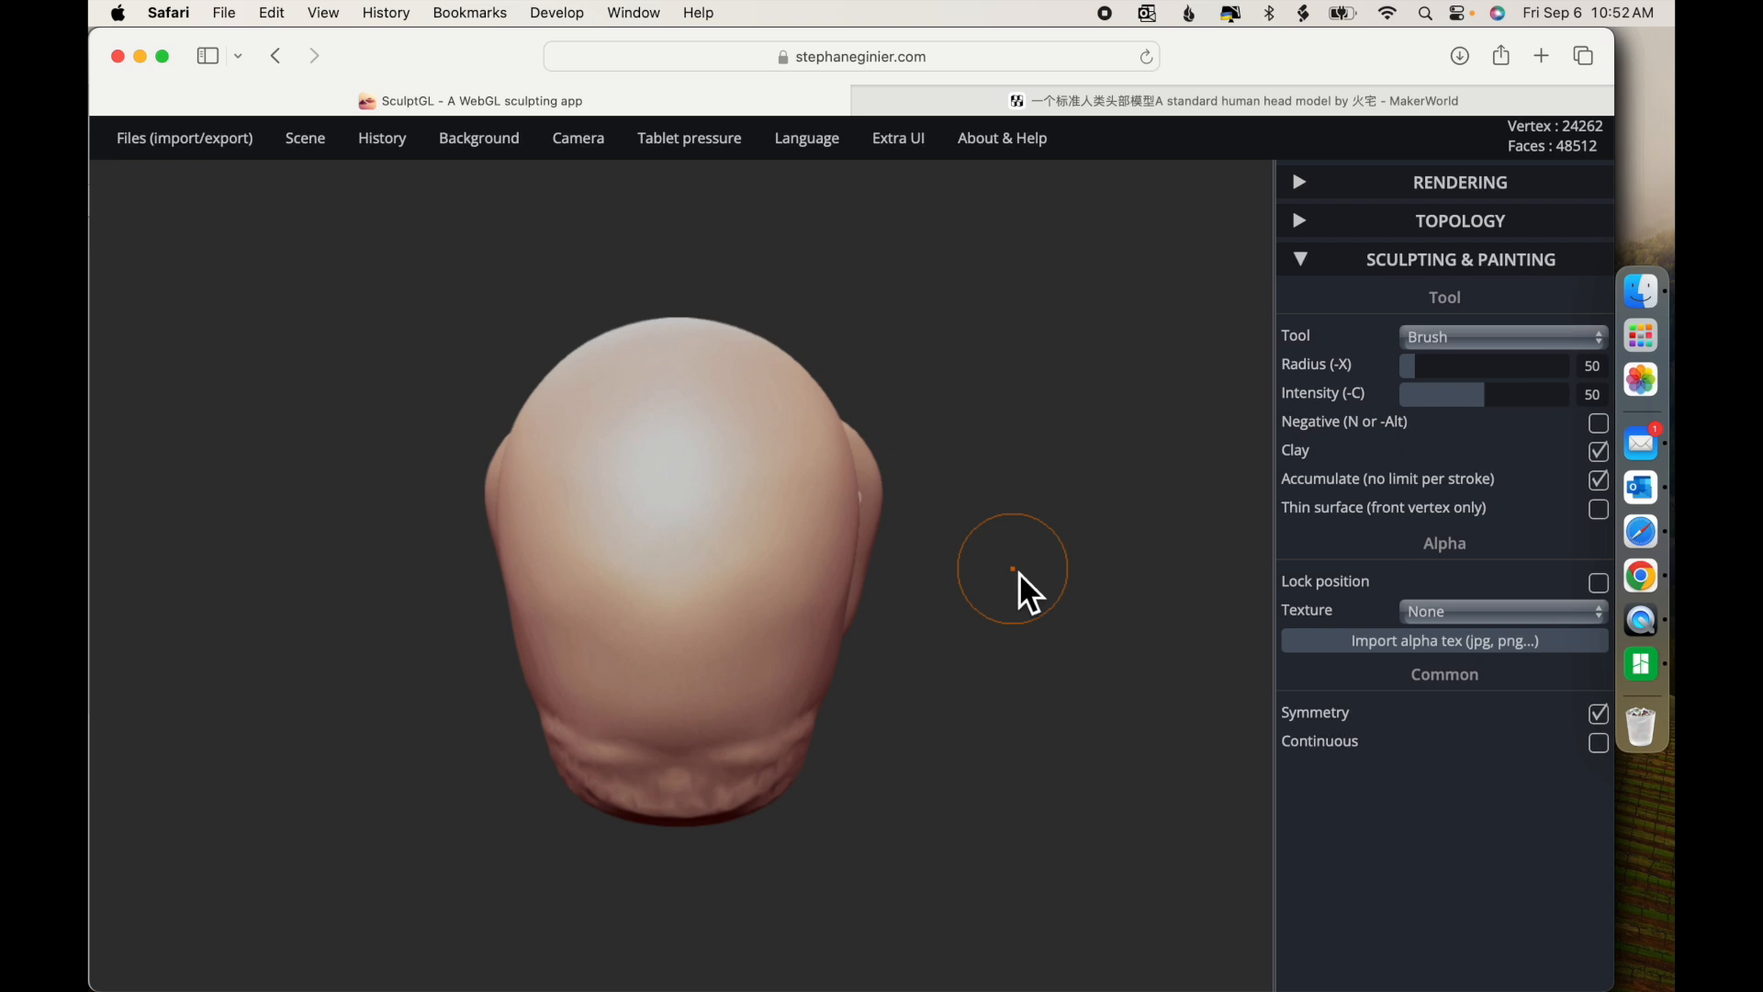
{"action": "left_click", "coordinate": [1581, 338]}
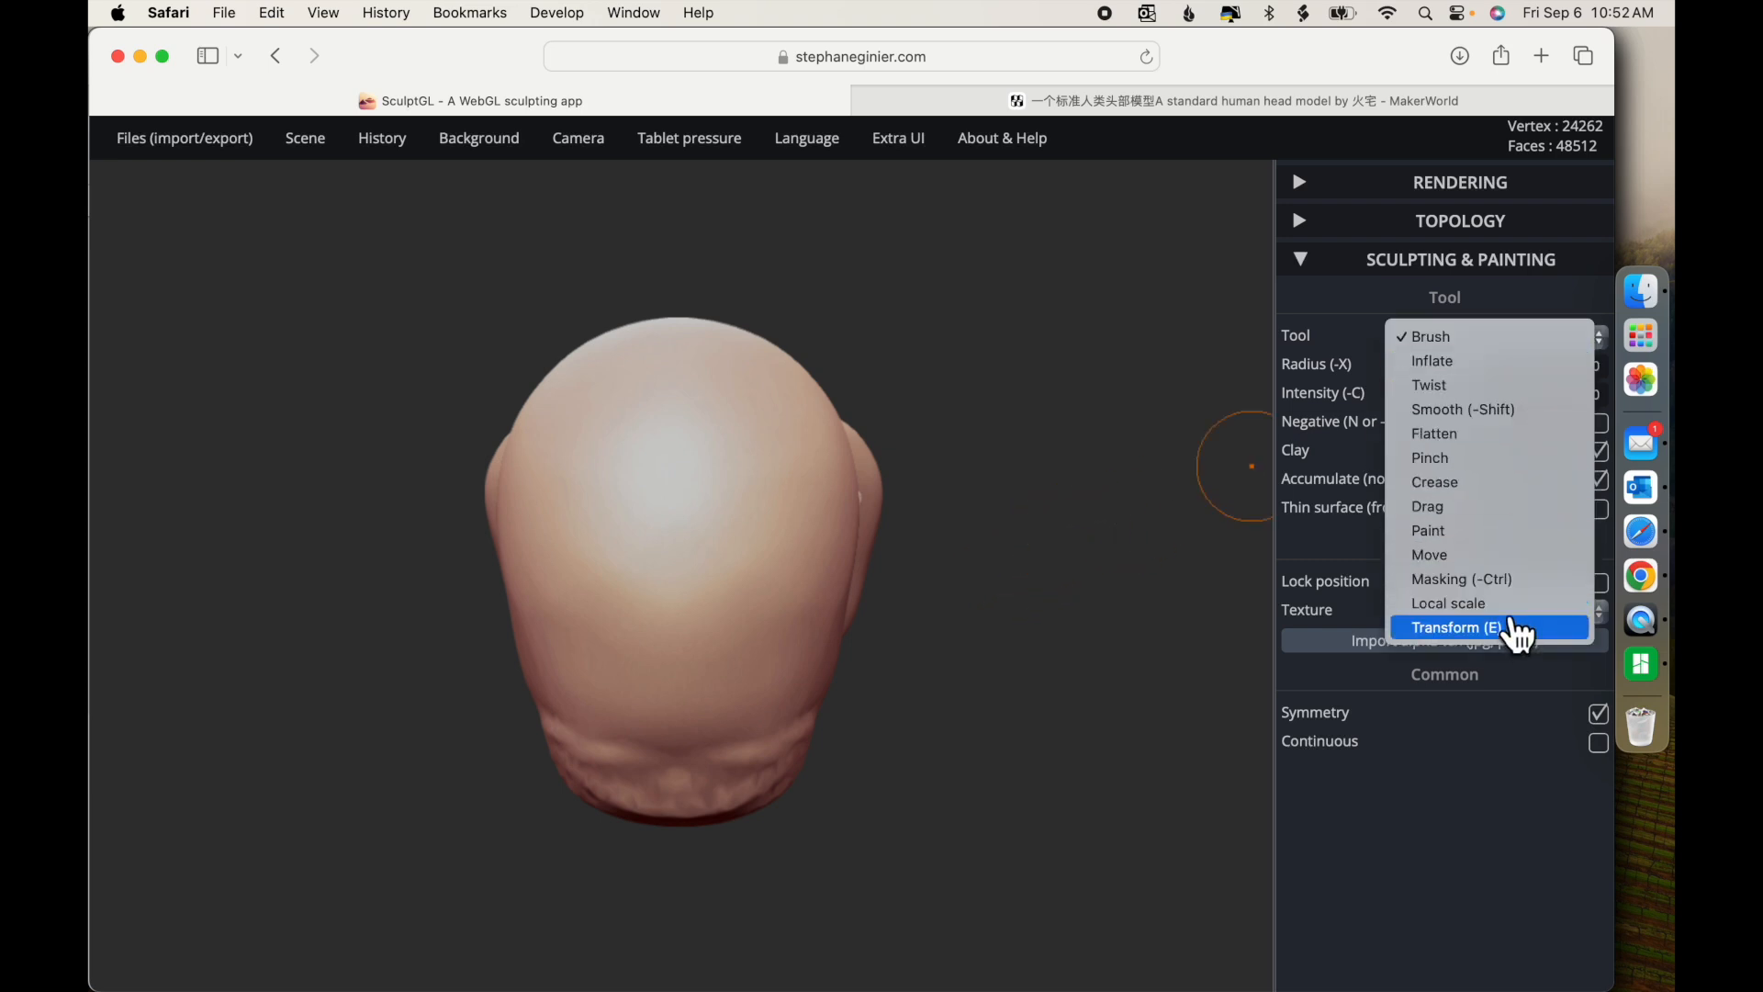
{"action": "left_click", "coordinate": [1511, 631]}
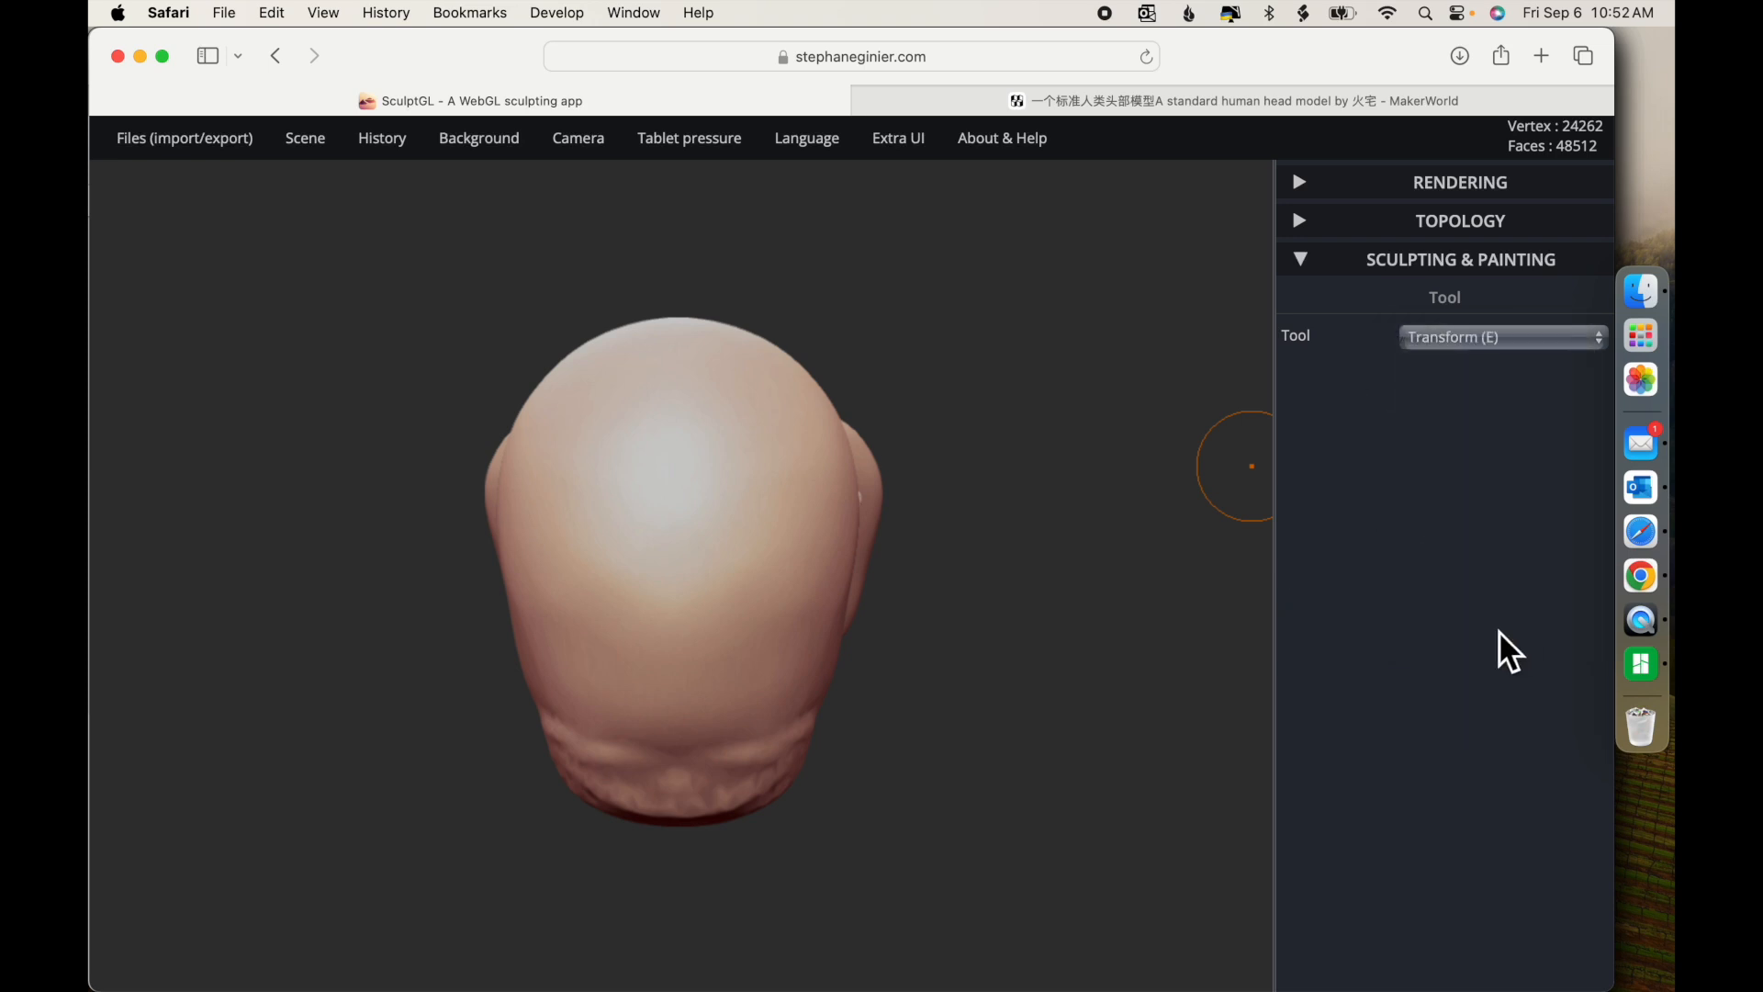
{"action": "left_click_drag", "start_coordinate": [1019, 783], "coordinate": [642, 795]}
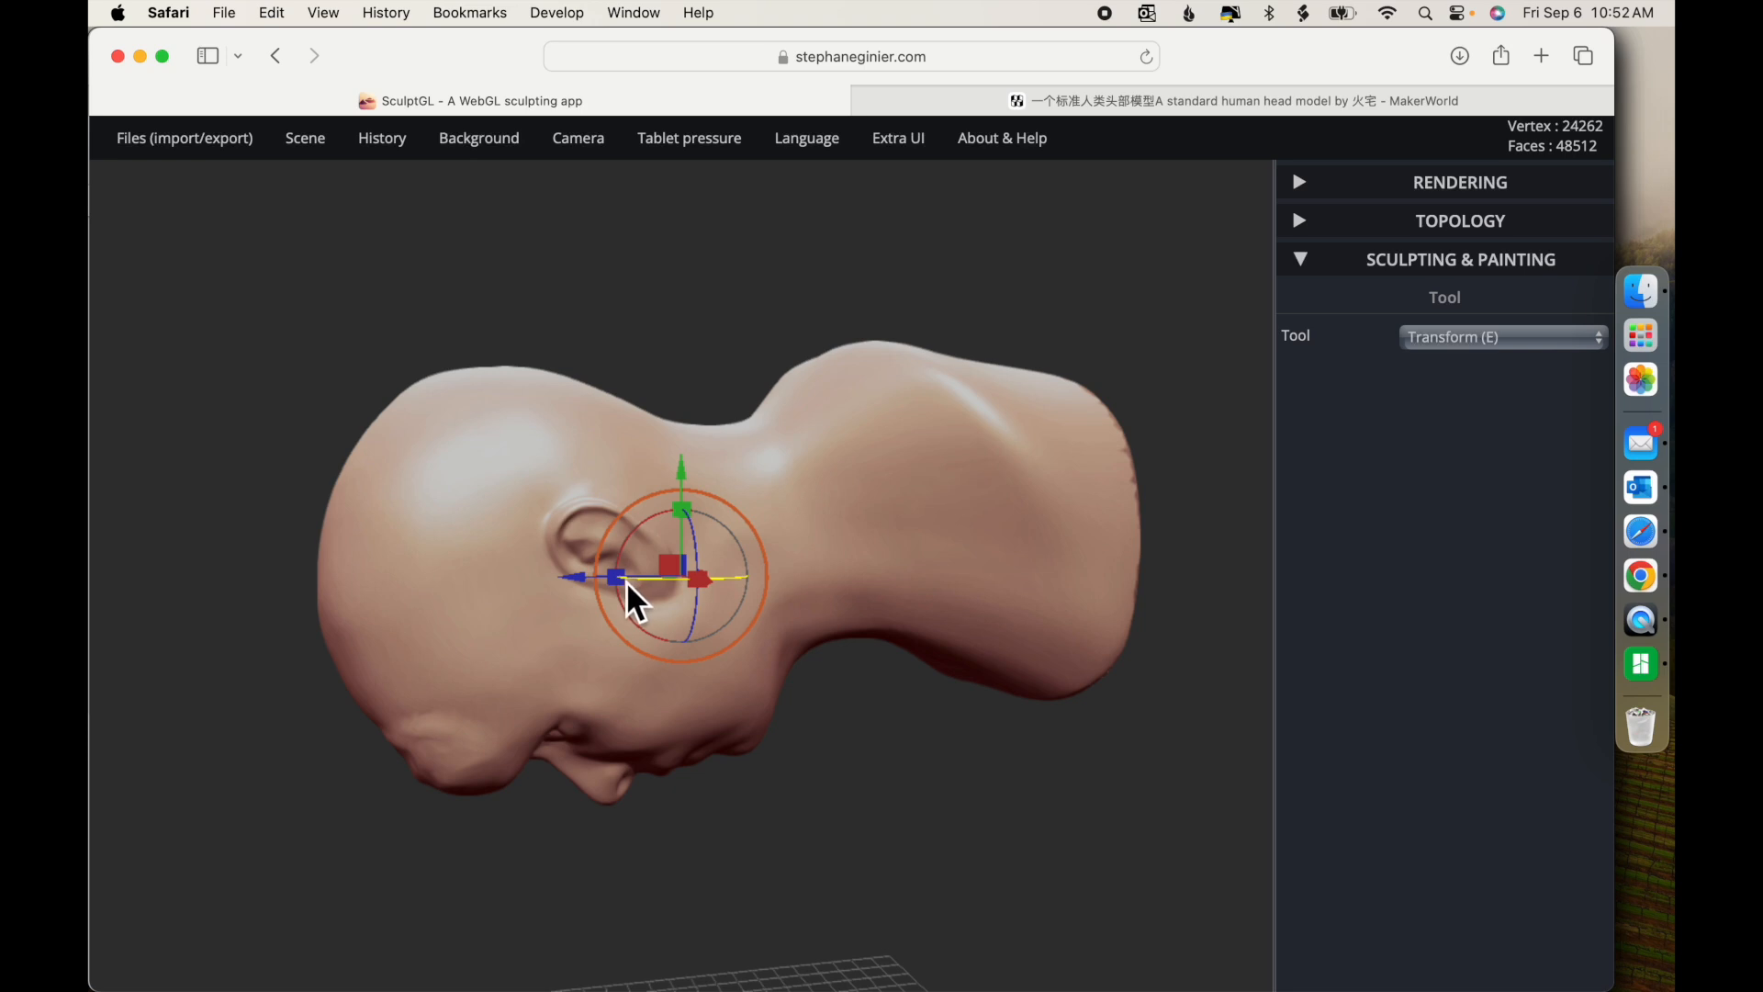
{"action": "left_click_drag", "start_coordinate": [634, 532], "coordinate": [889, 548]}
Sculpt raised muscle bands down both sides of the neck with symmetric Brush strokes at radius 50 and intensity 50
{"action": "left_click", "coordinate": [1422, 347]}
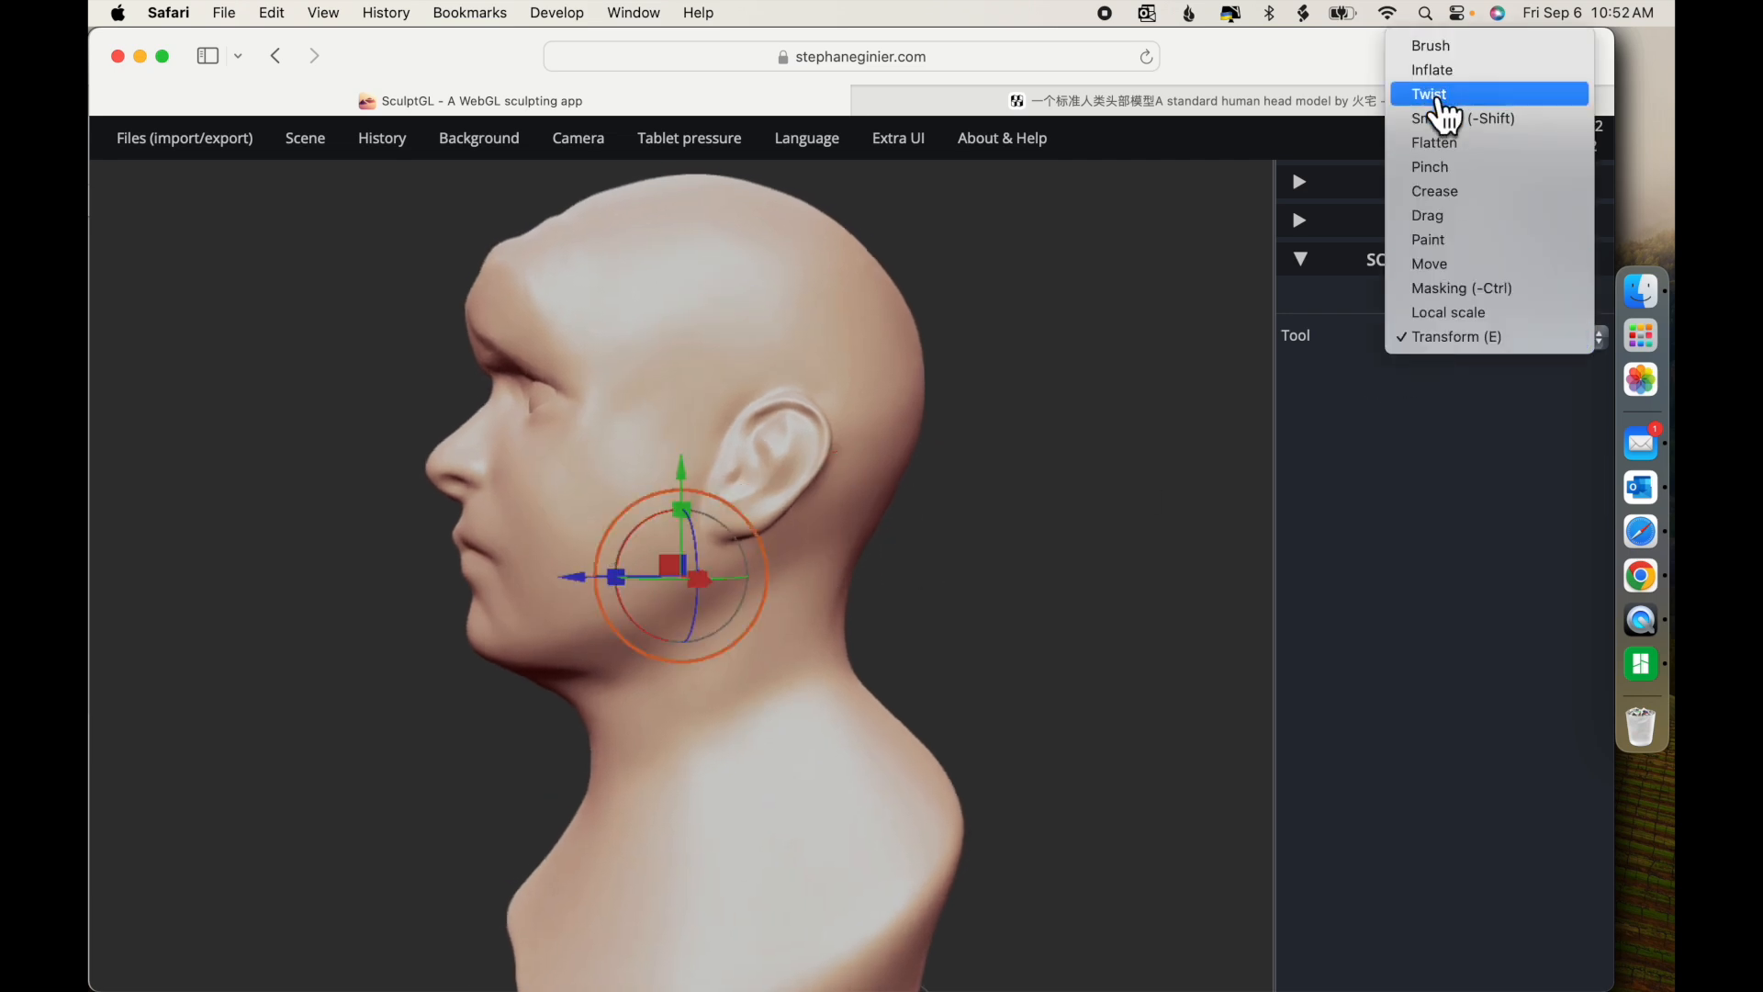
{"action": "left_click", "coordinate": [1446, 48]}
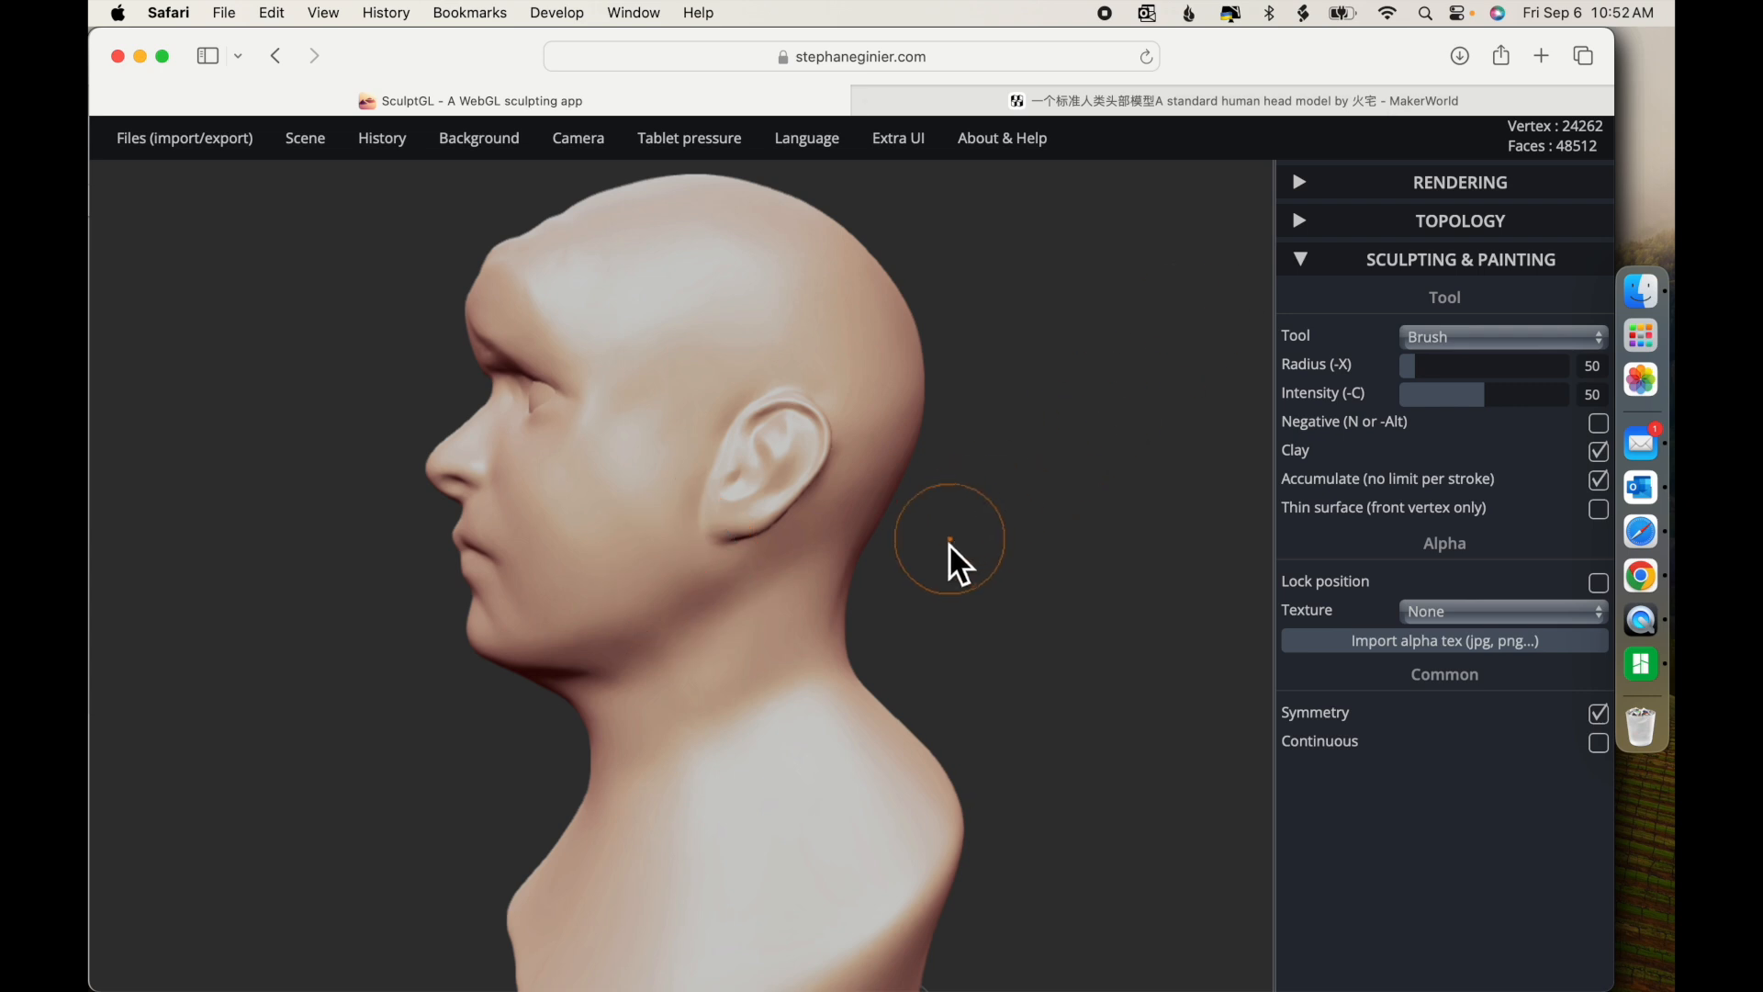
{"action": "left_click_drag", "start_coordinate": [963, 545], "coordinate": [1154, 611]}
{"action": "mouse_move", "coordinate": [991, 608]}
{"action": "left_mouse_down"}
{"action": "mouse_move", "coordinate": [1150, 611]}
{"action": "mouse_move", "coordinate": [971, 639]}
{"action": "mouse_move", "coordinate": [890, 630]}
{"action": "mouse_move", "coordinate": [1134, 597]}
{"action": "mouse_move", "coordinate": [906, 622]}
{"action": "mouse_move", "coordinate": [1126, 618]}
{"action": "mouse_move", "coordinate": [937, 626]}
{"action": "mouse_move", "coordinate": [945, 441]}
{"action": "mouse_move", "coordinate": [952, 808]}
{"action": "mouse_move", "coordinate": [959, 618]}
{"action": "left_mouse_up"}
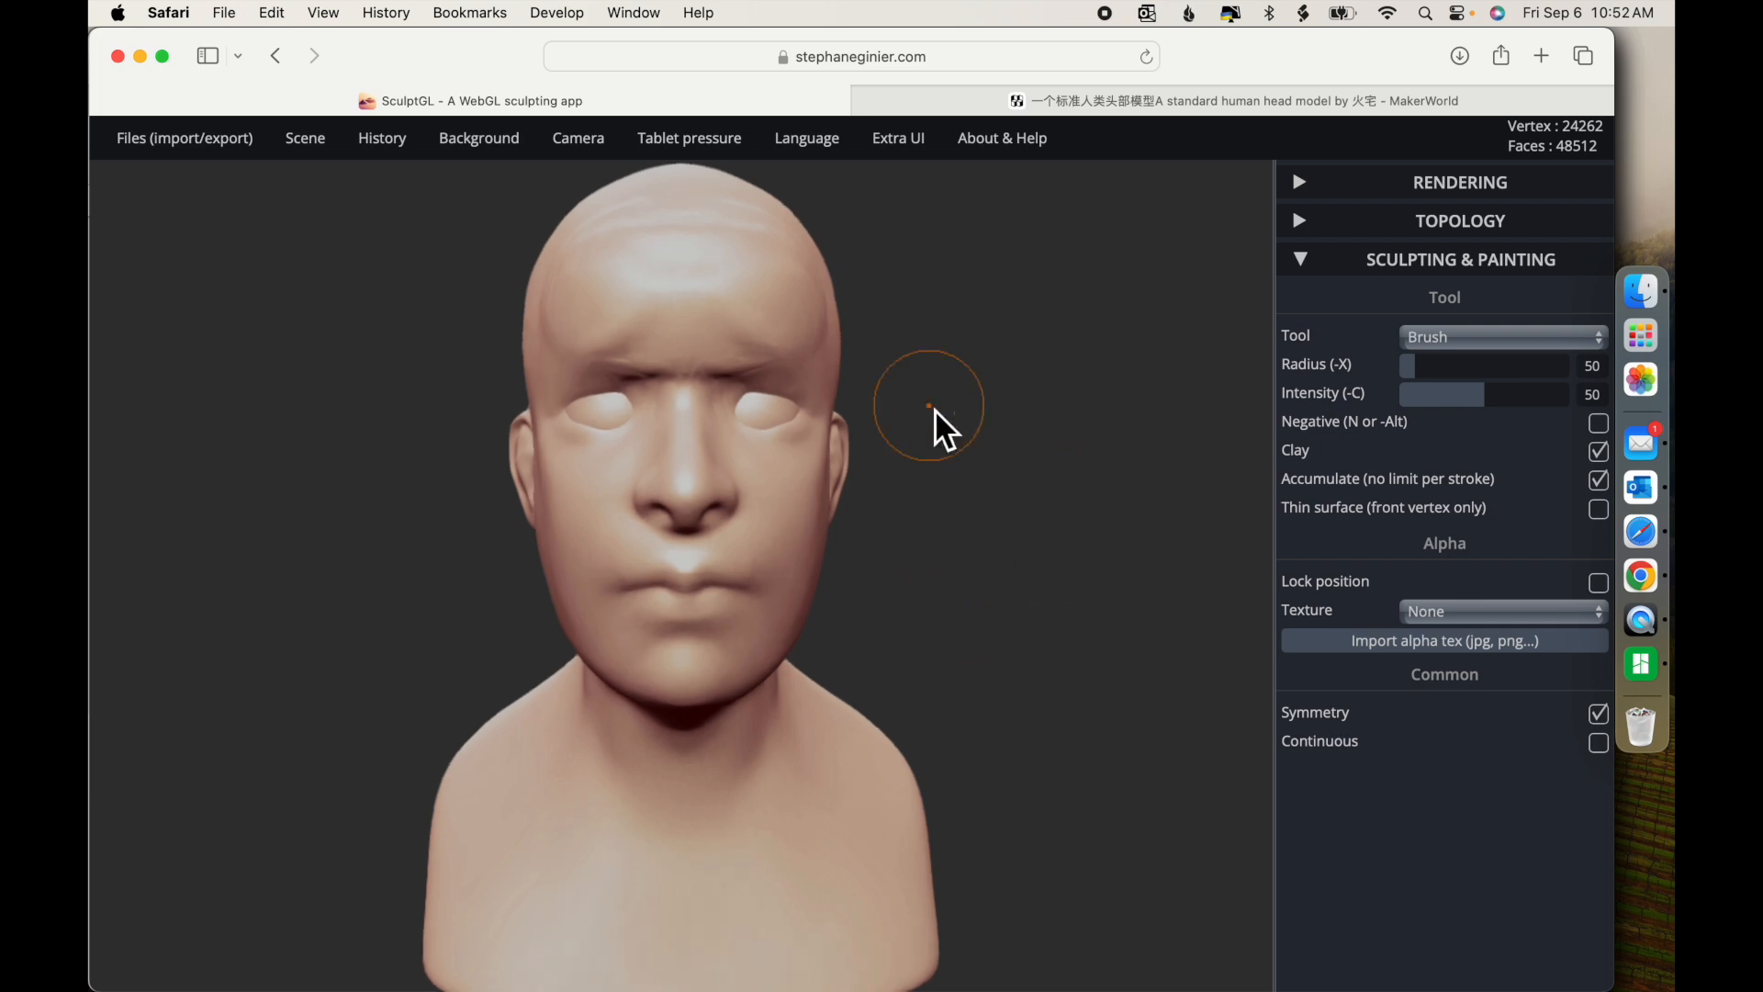
{"action": "left_click_drag", "start_coordinate": [933, 417], "coordinate": [866, 598]}
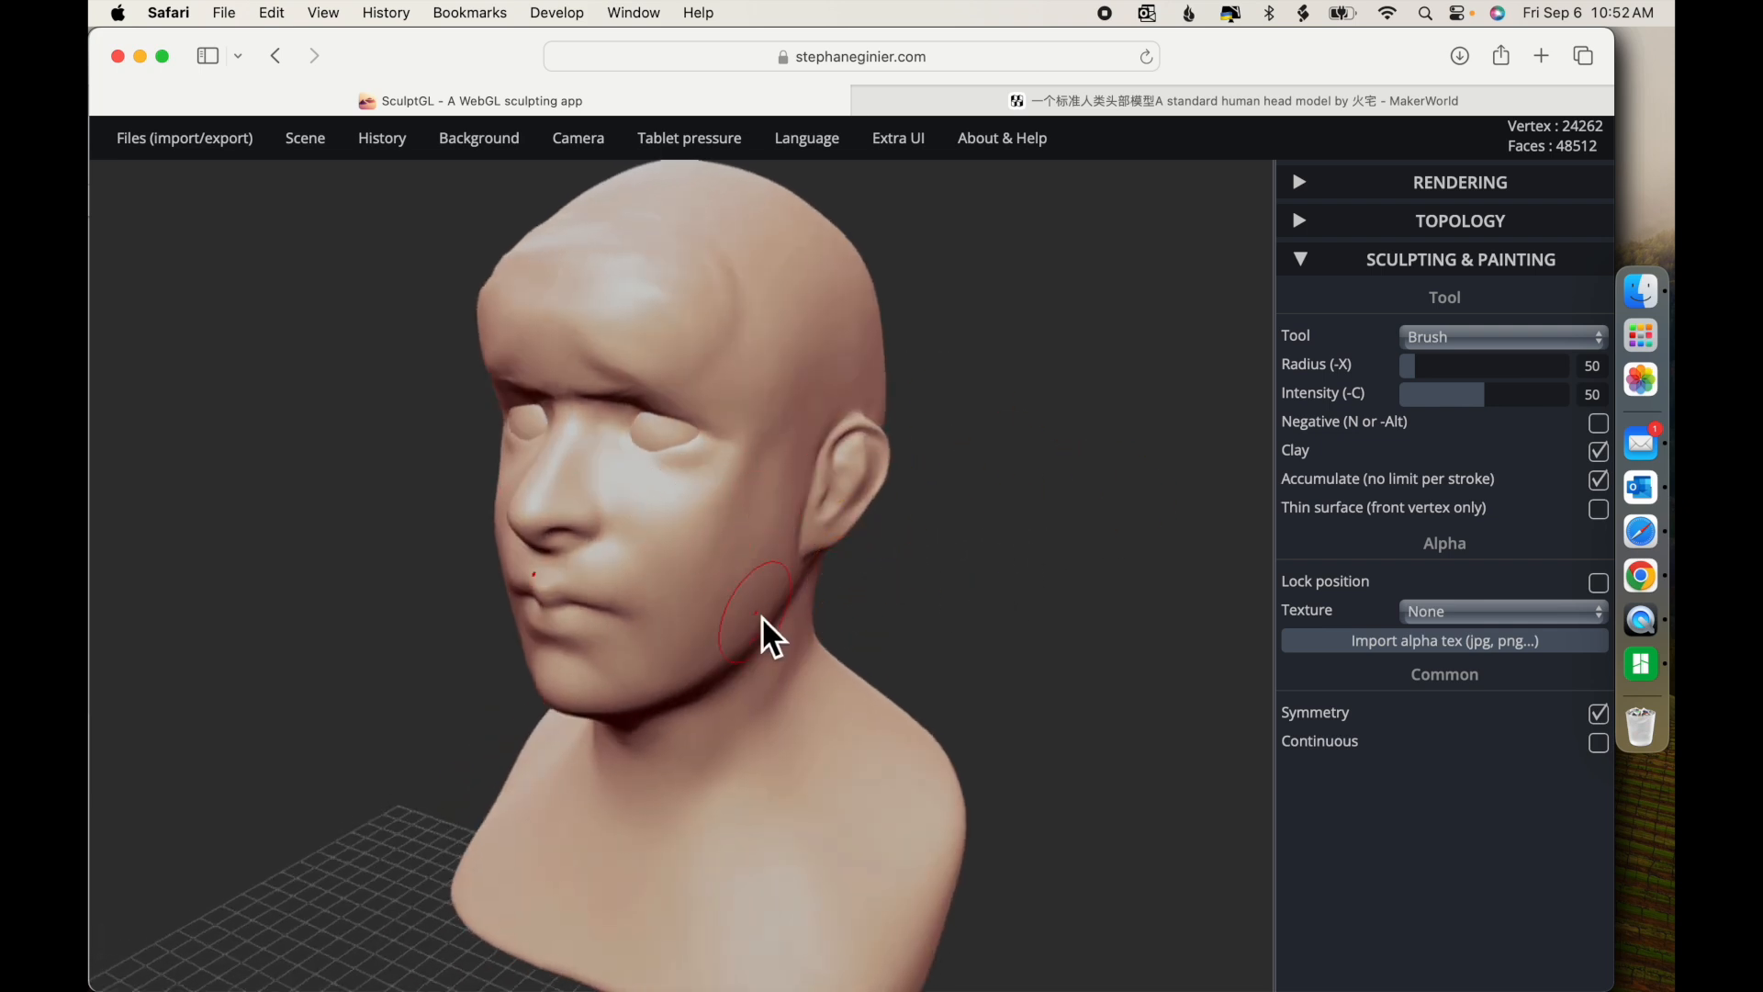
{"action": "left_click_drag", "start_coordinate": [775, 651], "coordinate": [844, 795]}
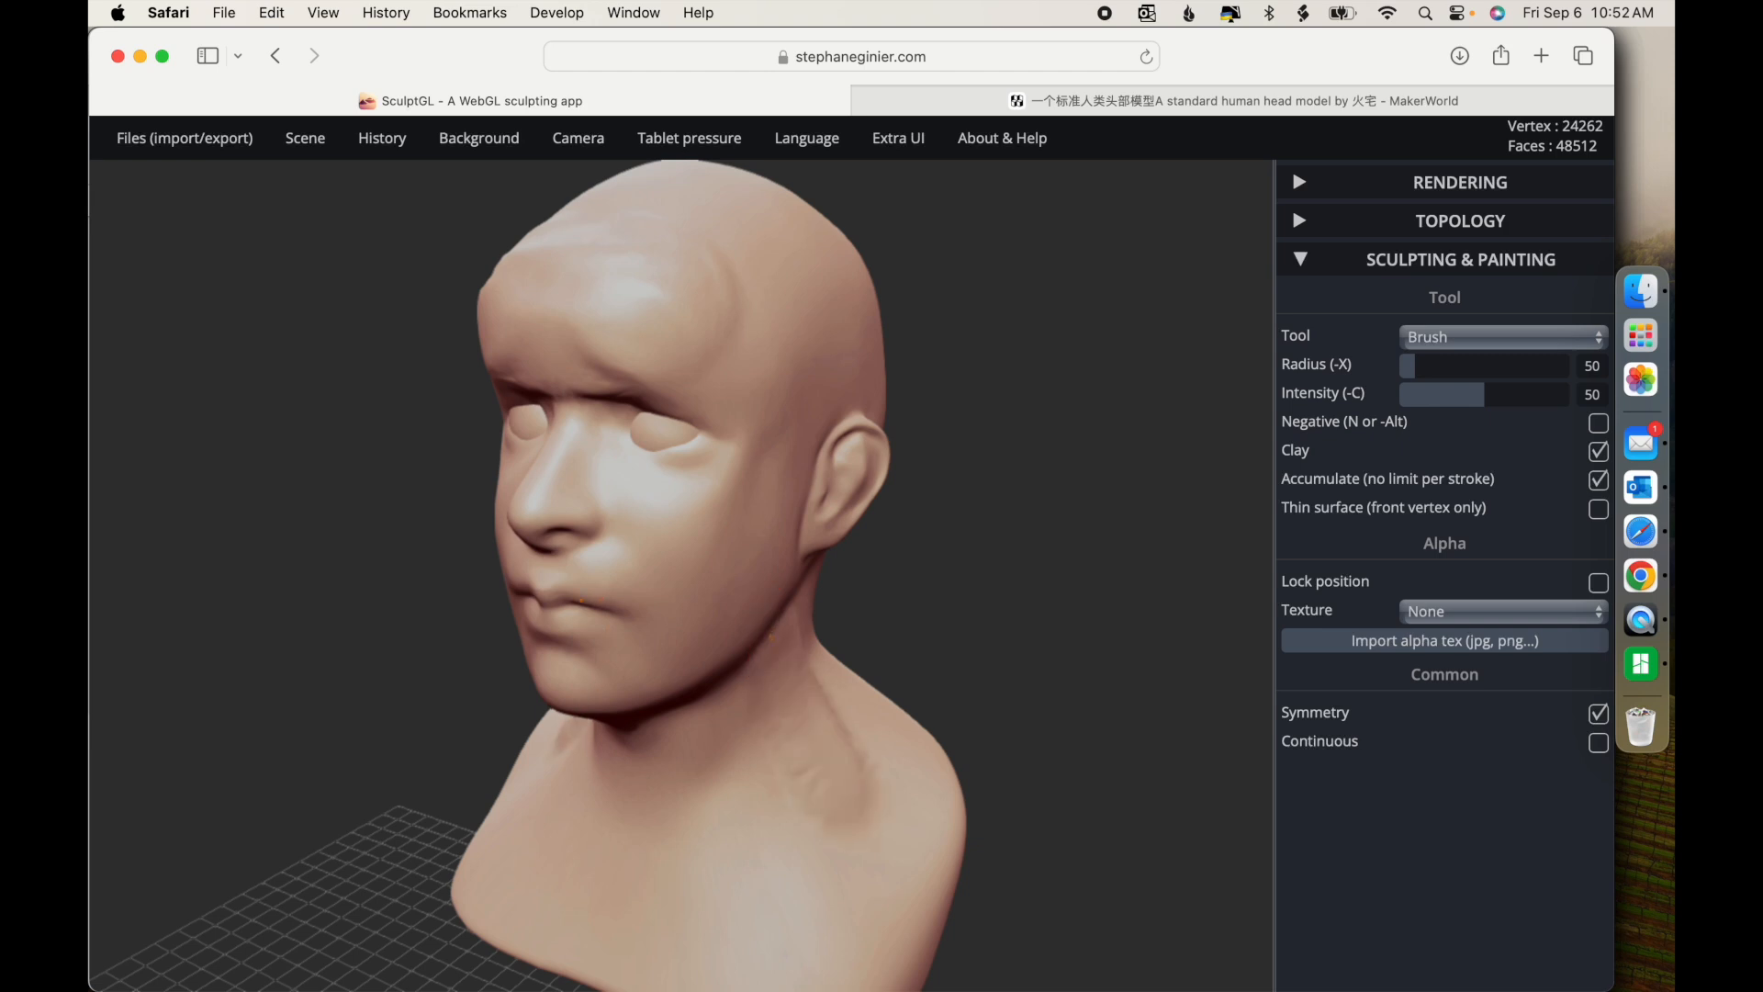
{"action": "left_click_drag", "start_coordinate": [771, 635], "coordinate": [878, 850]}
{"action": "left_click_drag", "start_coordinate": [995, 707], "coordinate": [943, 566]}
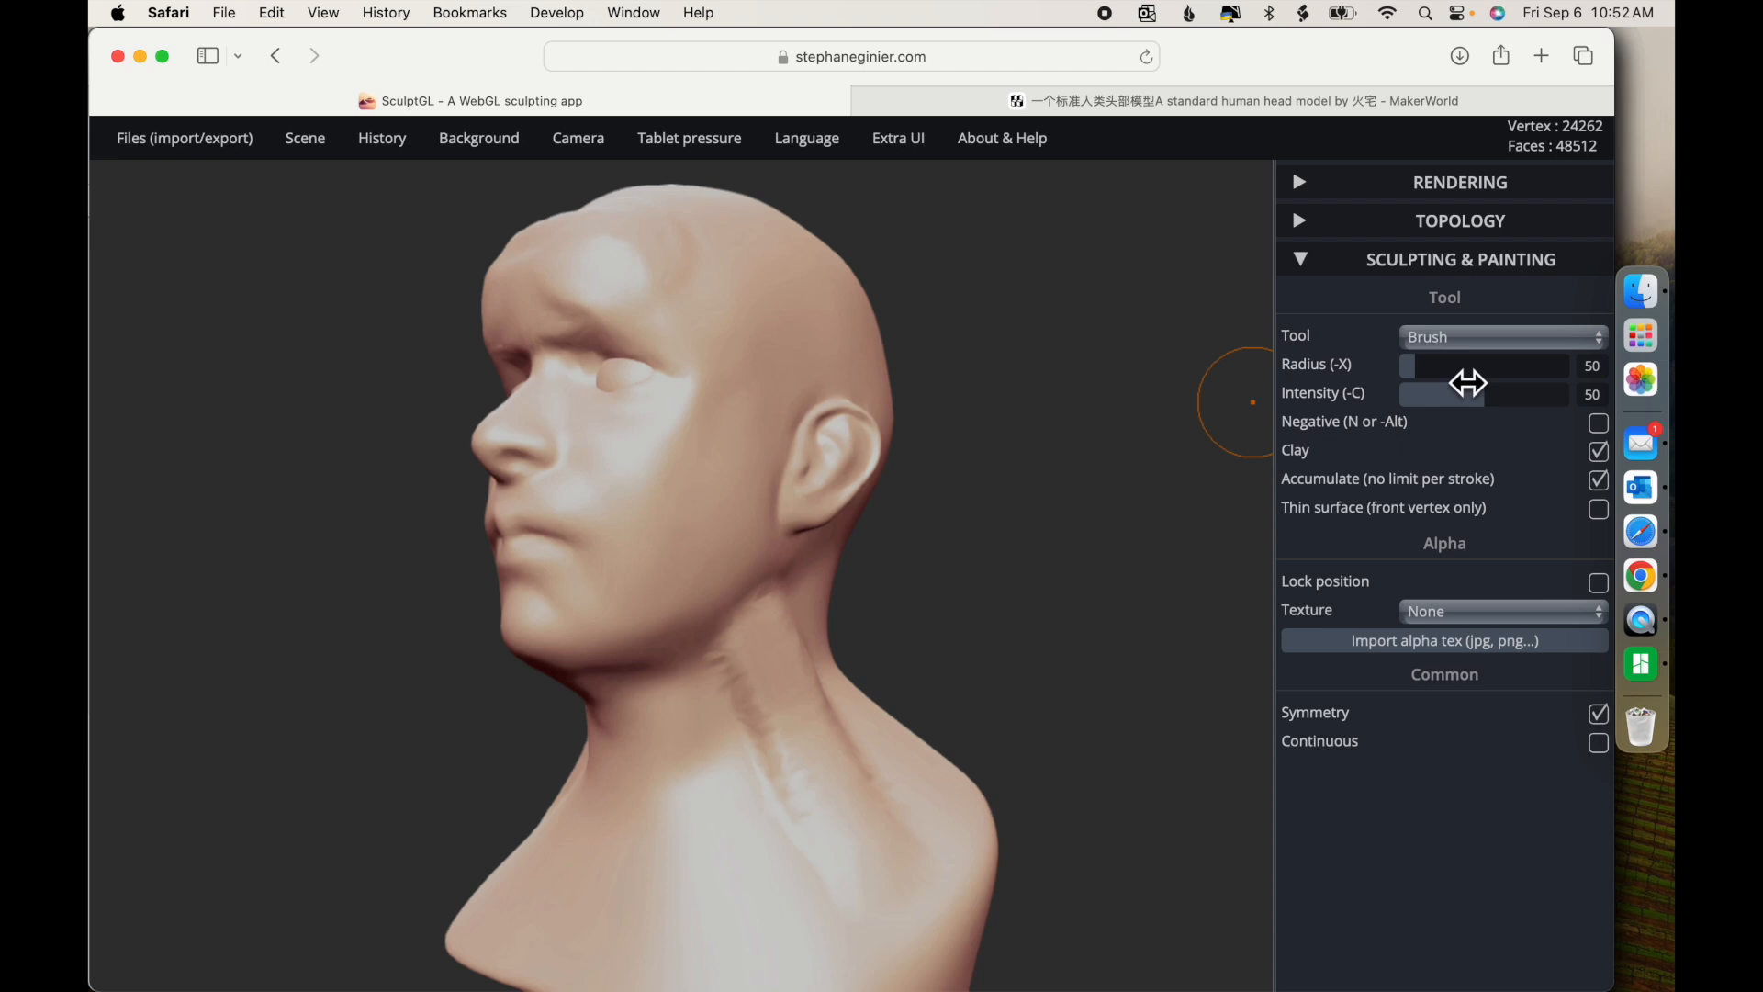
Thicken the sides and back of the neck with symmetric Brush strokes at radius 162 and intensity 63
{"action": "left_click", "coordinate": [1466, 381]}
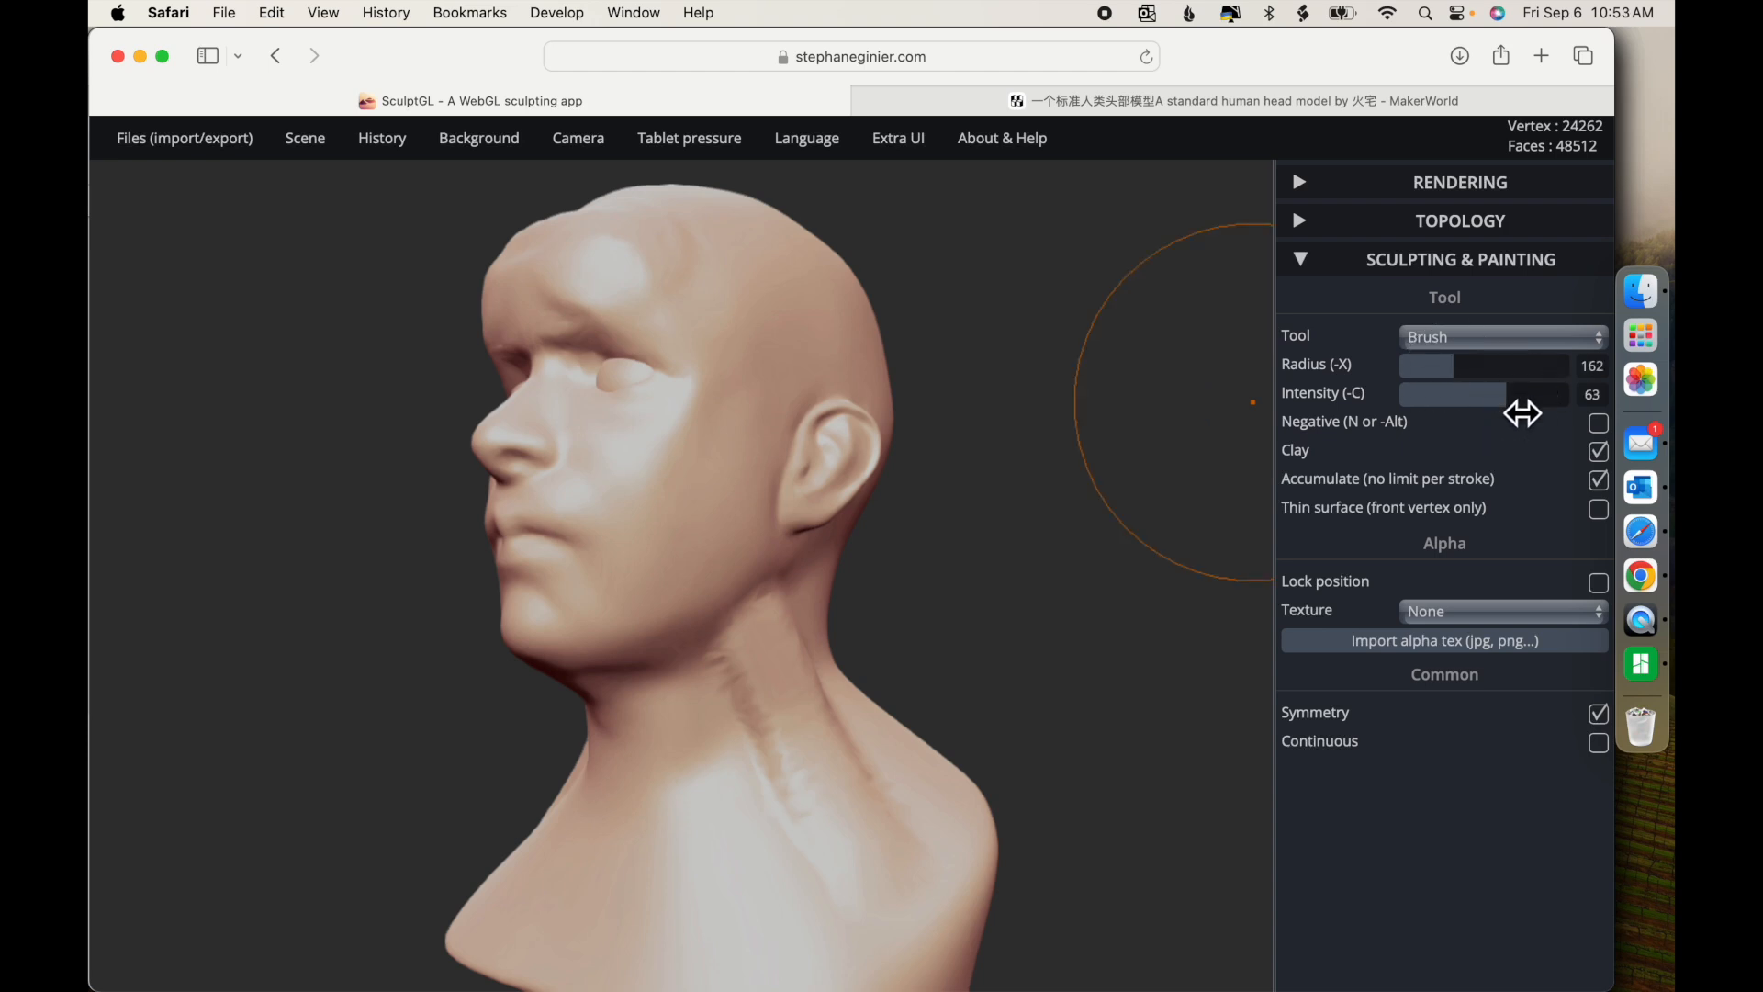
{"action": "mouse_move", "coordinate": [746, 615]}
{"action": "left_mouse_down"}
{"action": "mouse_move", "coordinate": [785, 801]}
{"action": "mouse_move", "coordinate": [845, 861]}
{"action": "left_mouse_up"}
{"action": "left_click_drag", "start_coordinate": [1036, 606], "coordinate": [771, 641]}
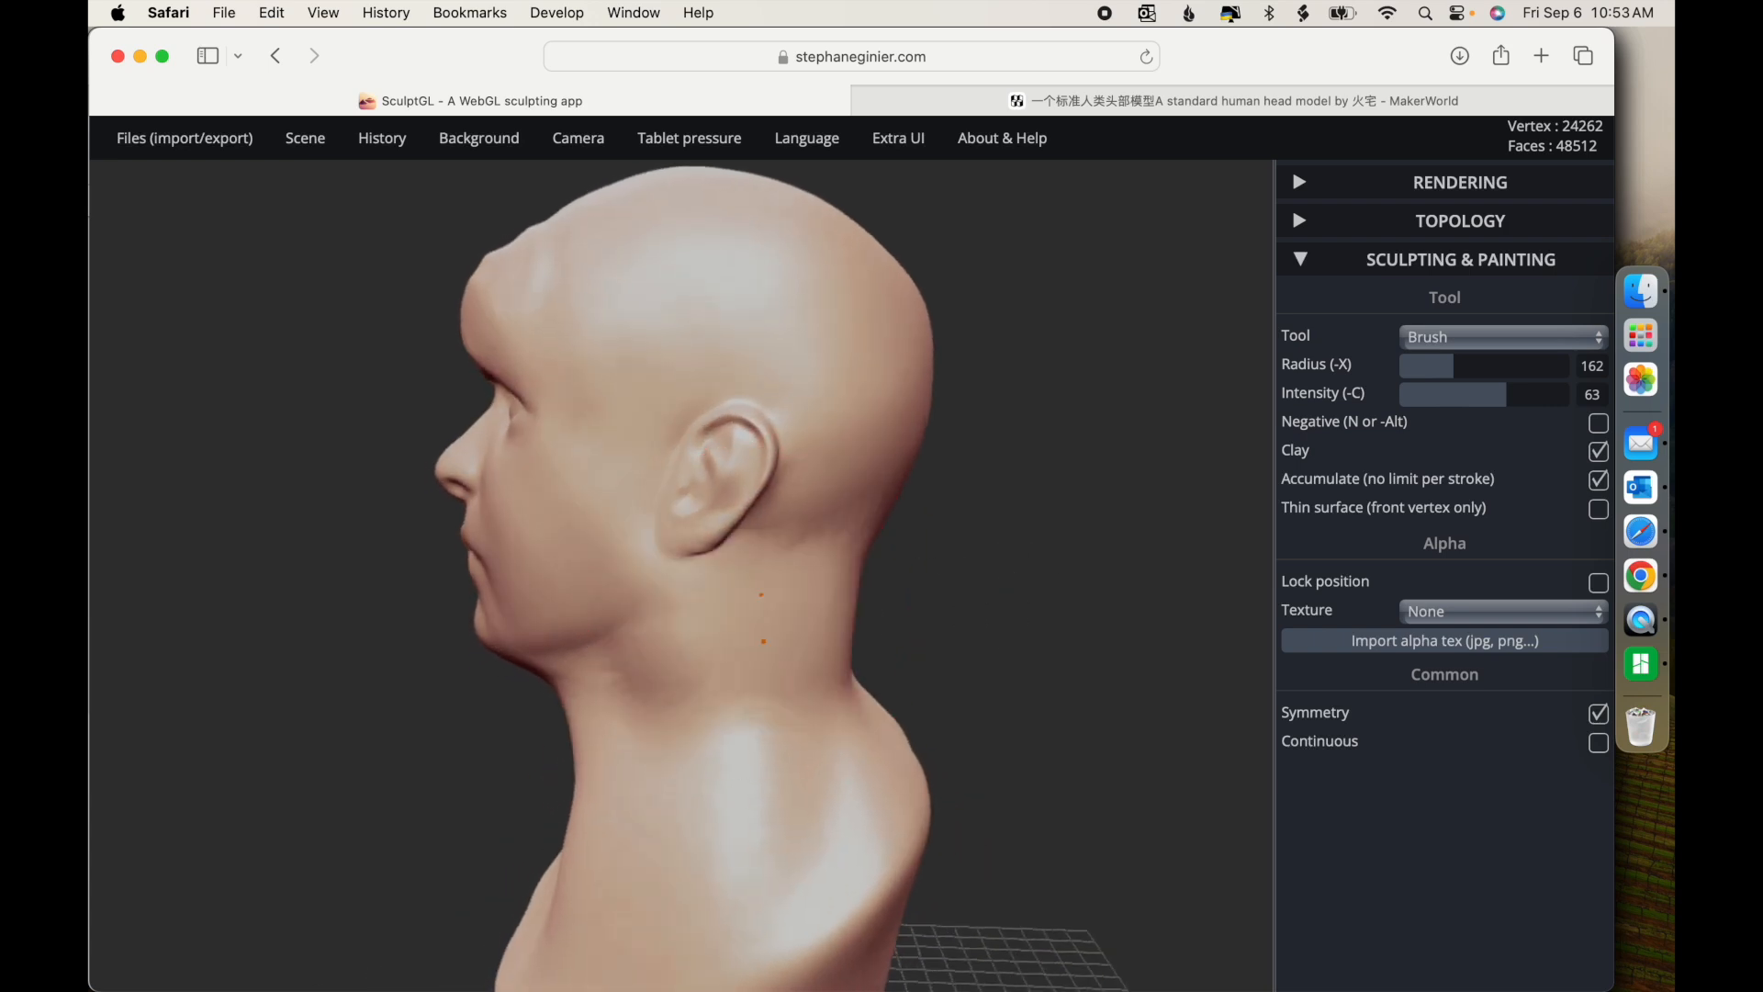
{"action": "left_click_drag", "start_coordinate": [994, 716], "coordinate": [854, 720]}
{"action": "left_click_drag", "start_coordinate": [856, 597], "coordinate": [892, 749]}
{"action": "left_click_drag", "start_coordinate": [998, 728], "coordinate": [1216, 781]}
Try building up the front of the throat and upper chest with the large symmetric Brush
{"action": "left_click_drag", "start_coordinate": [681, 709], "coordinate": [606, 851]}
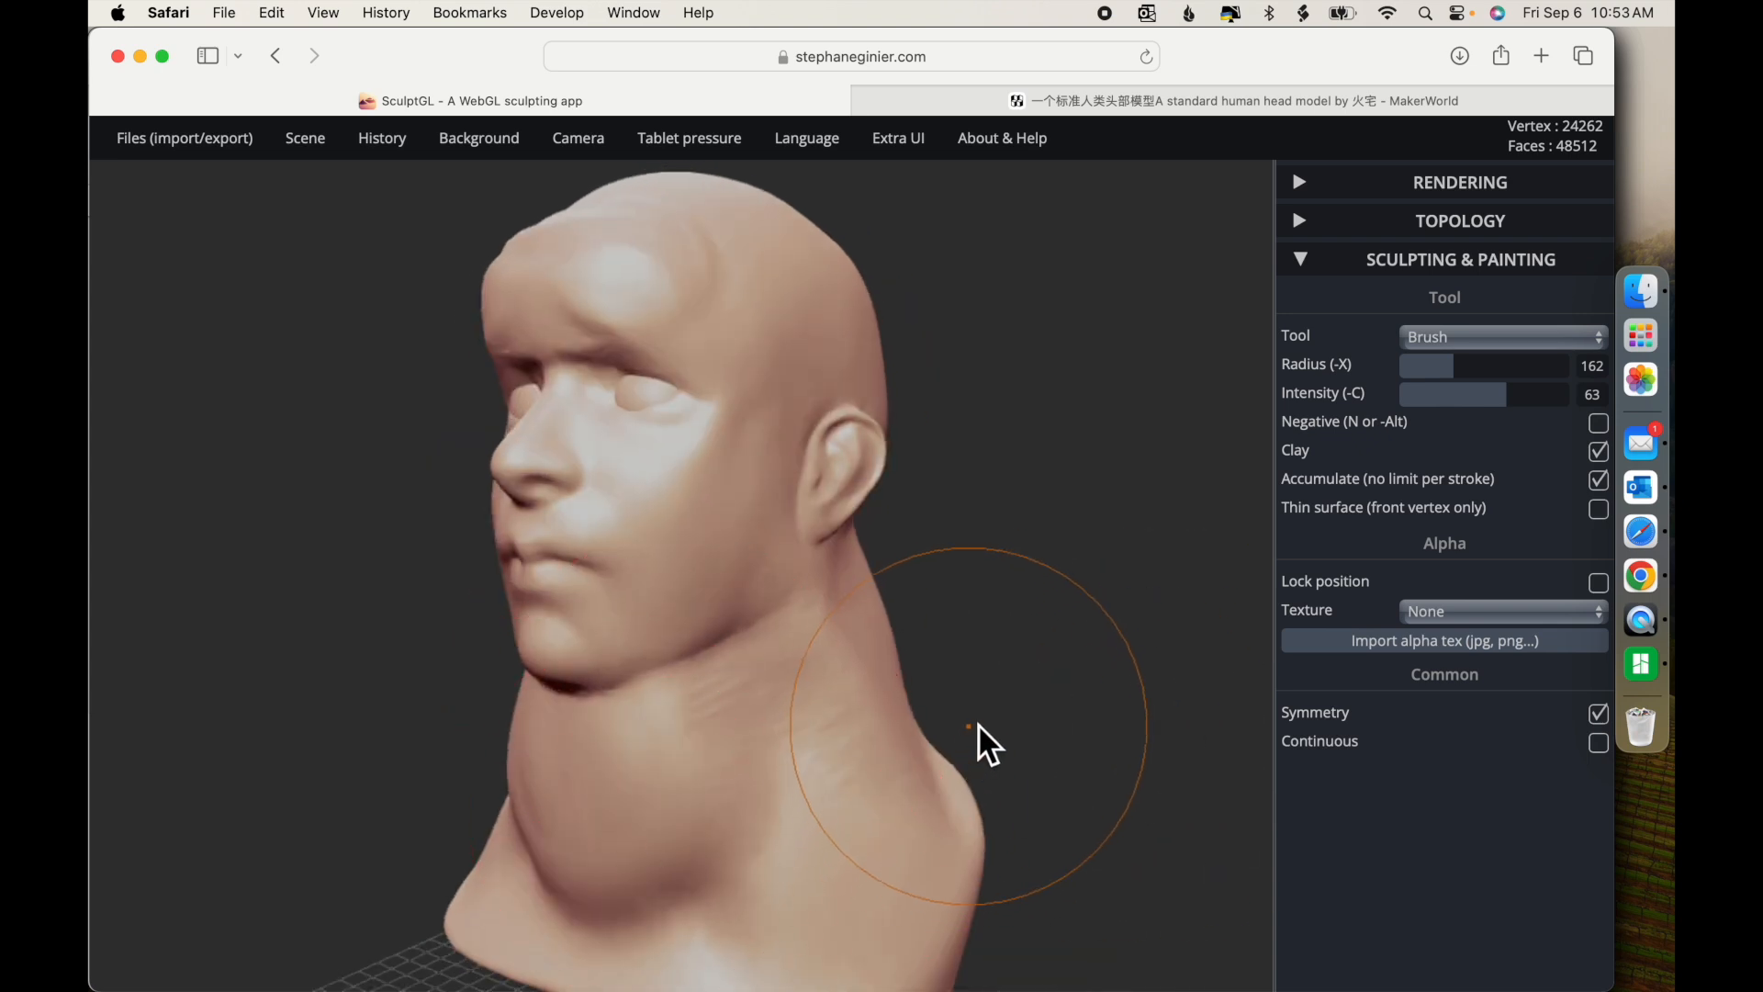
{"action": "left_click_drag", "start_coordinate": [1016, 687], "coordinate": [1013, 650]}
{"action": "left_click_drag", "start_coordinate": [716, 914], "coordinate": [720, 948]}
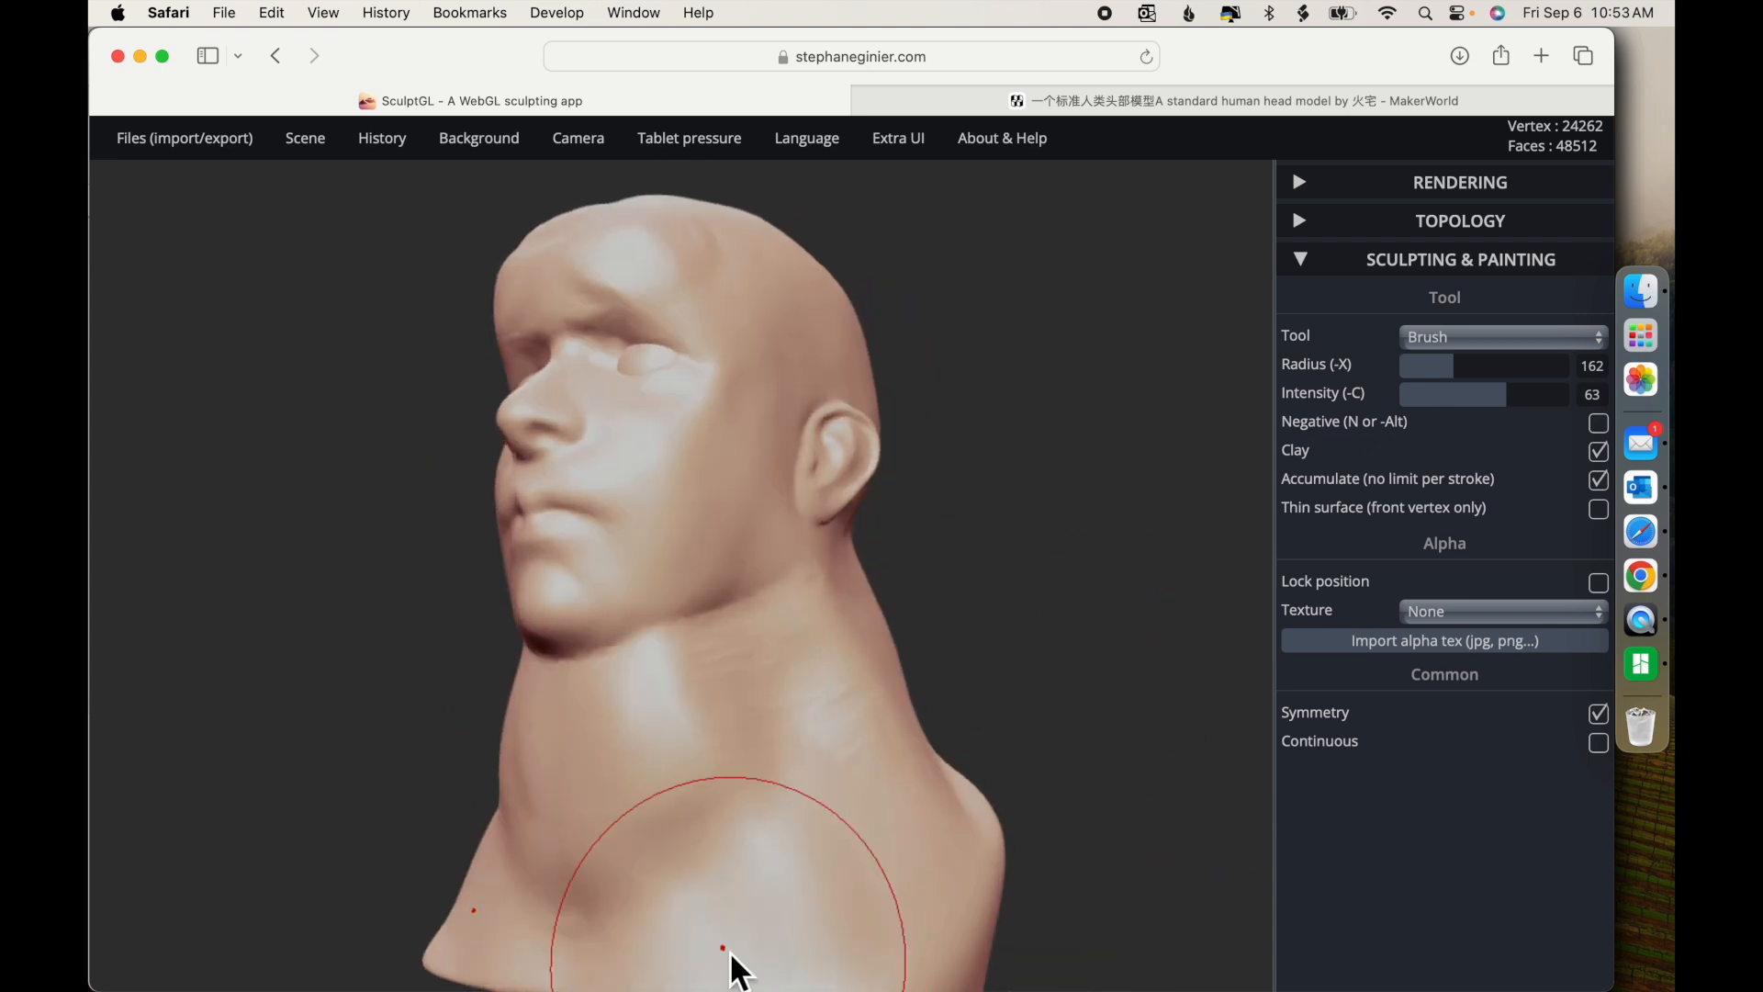
{"action": "left_click_drag", "start_coordinate": [990, 602], "coordinate": [1027, 592]}
{"action": "scroll", "coordinate": [1029, 592], "scroll_direction": "down", "scroll_amount": 5}
{"action": "scroll", "coordinate": [1030, 592], "scroll_direction": "up", "scroll_amount": 5}
Undo the Brush strokes on the front of the throat
{"action": "mouse_move", "coordinate": [382, 147]}
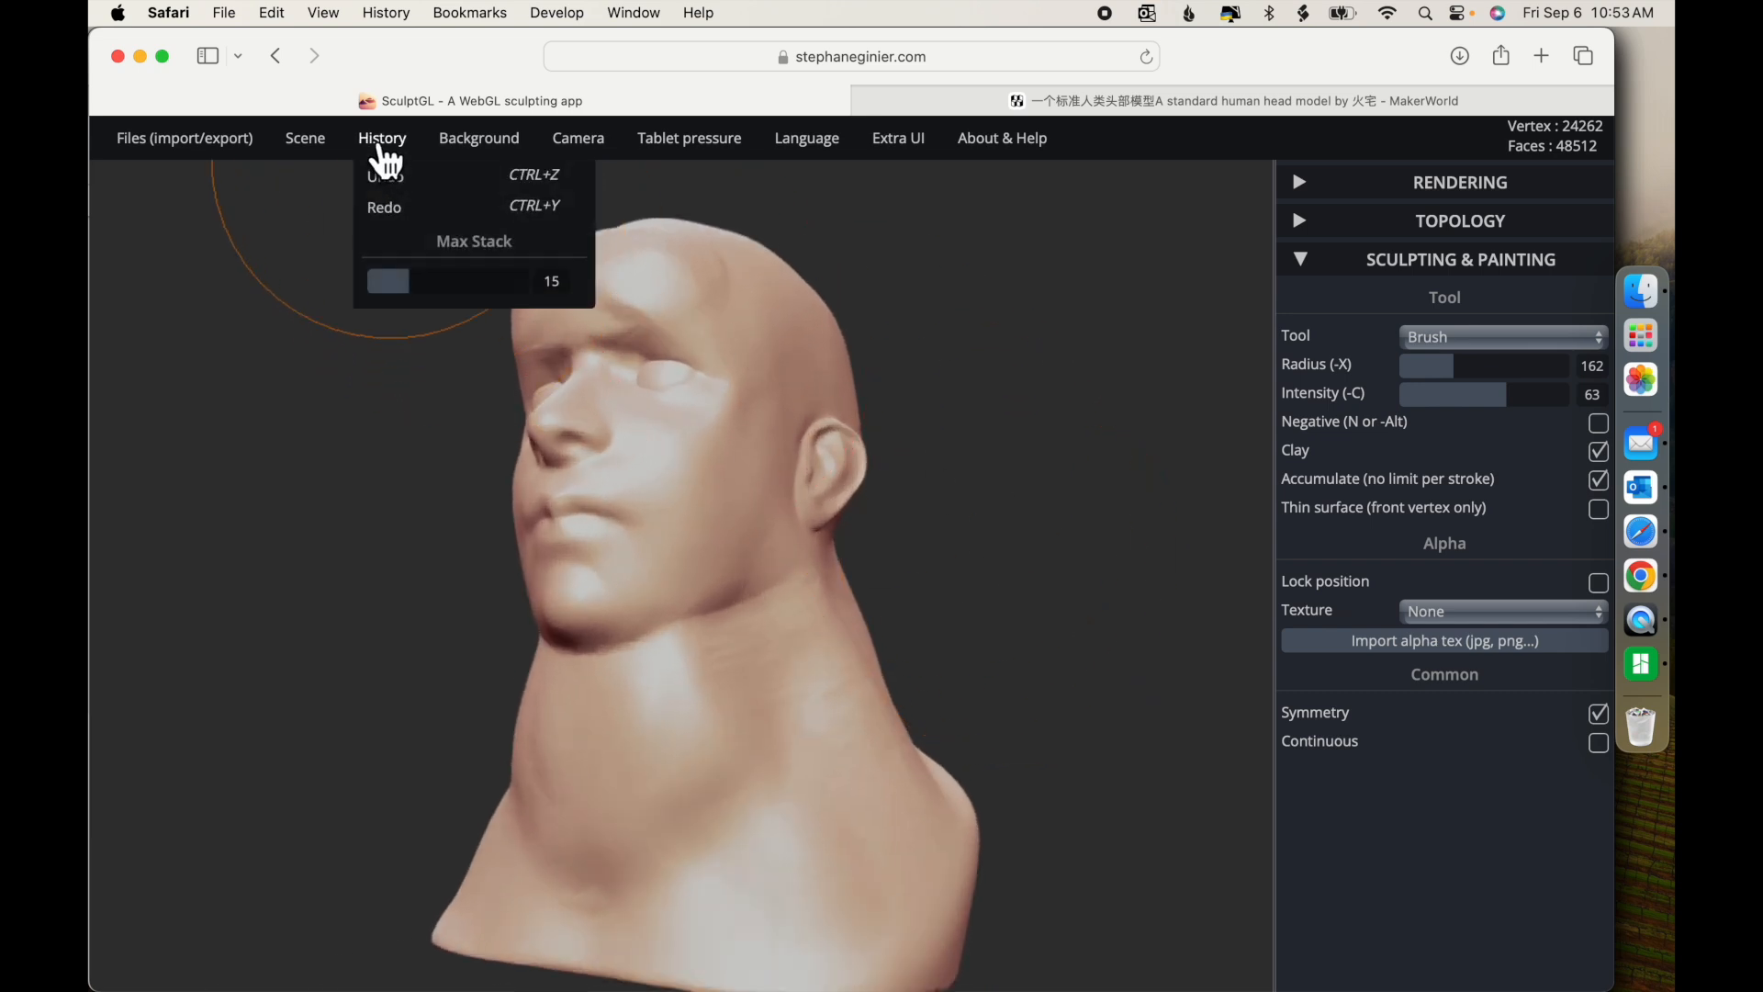
{"action": "left_click", "coordinate": [404, 179]}
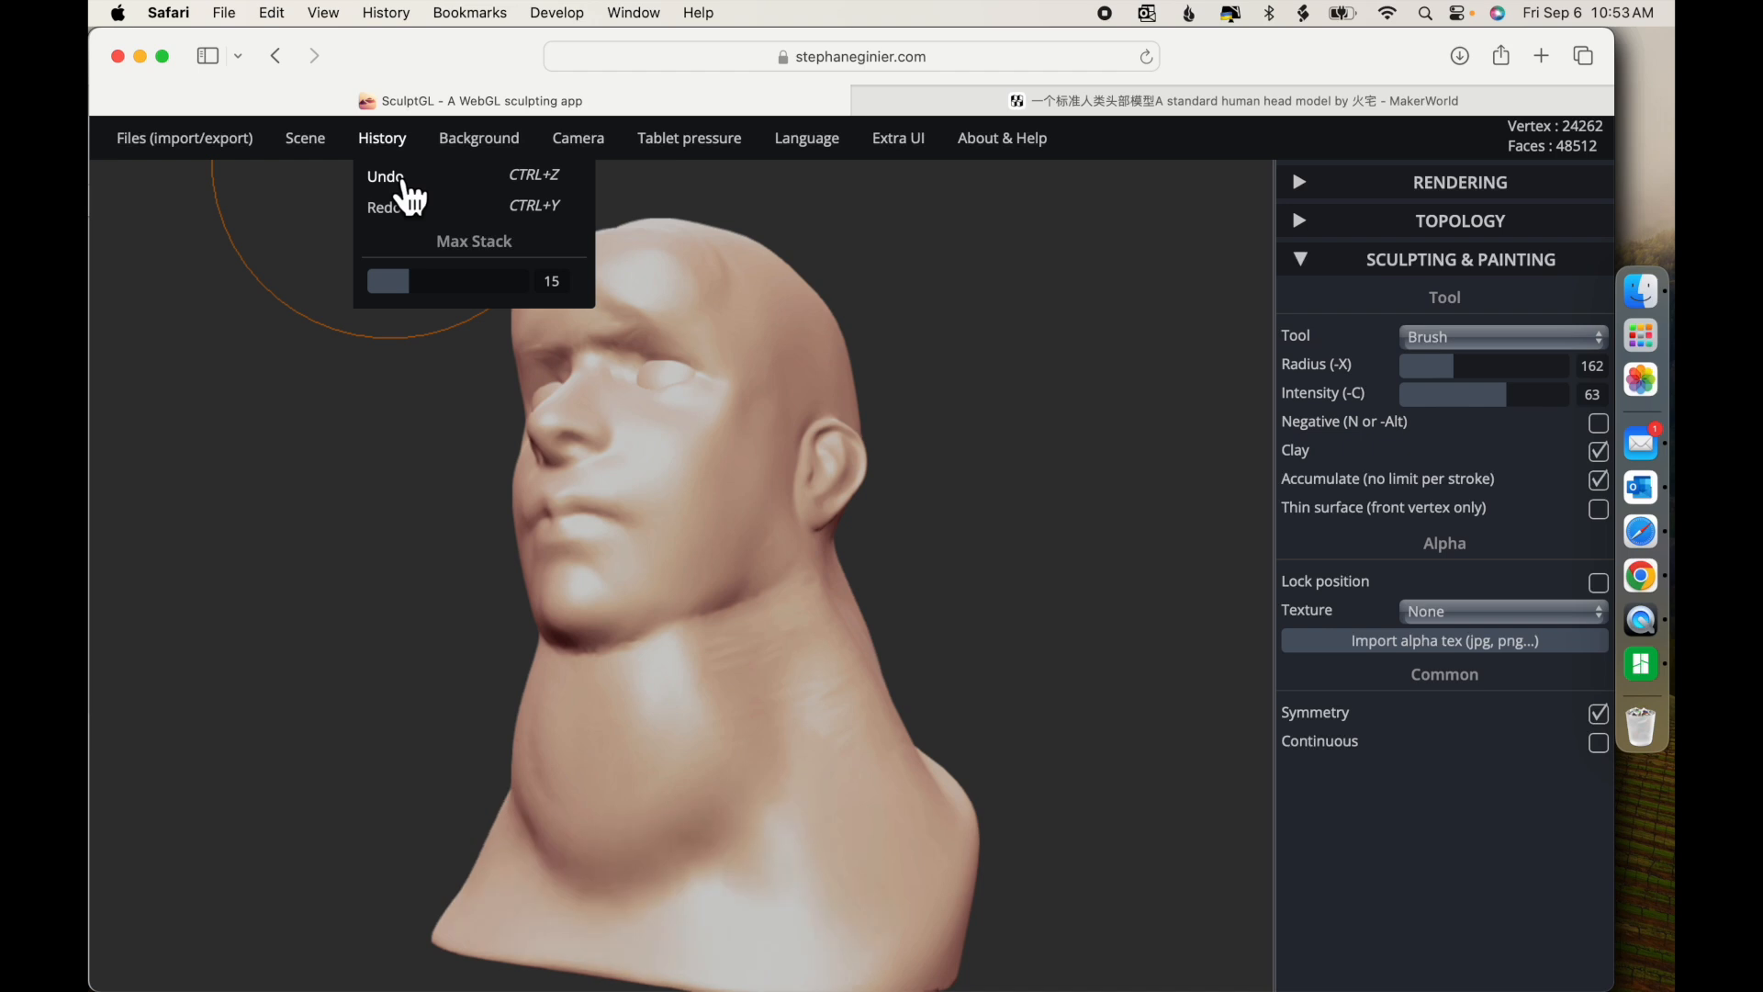
{"action": "left_click", "coordinate": [404, 179]}
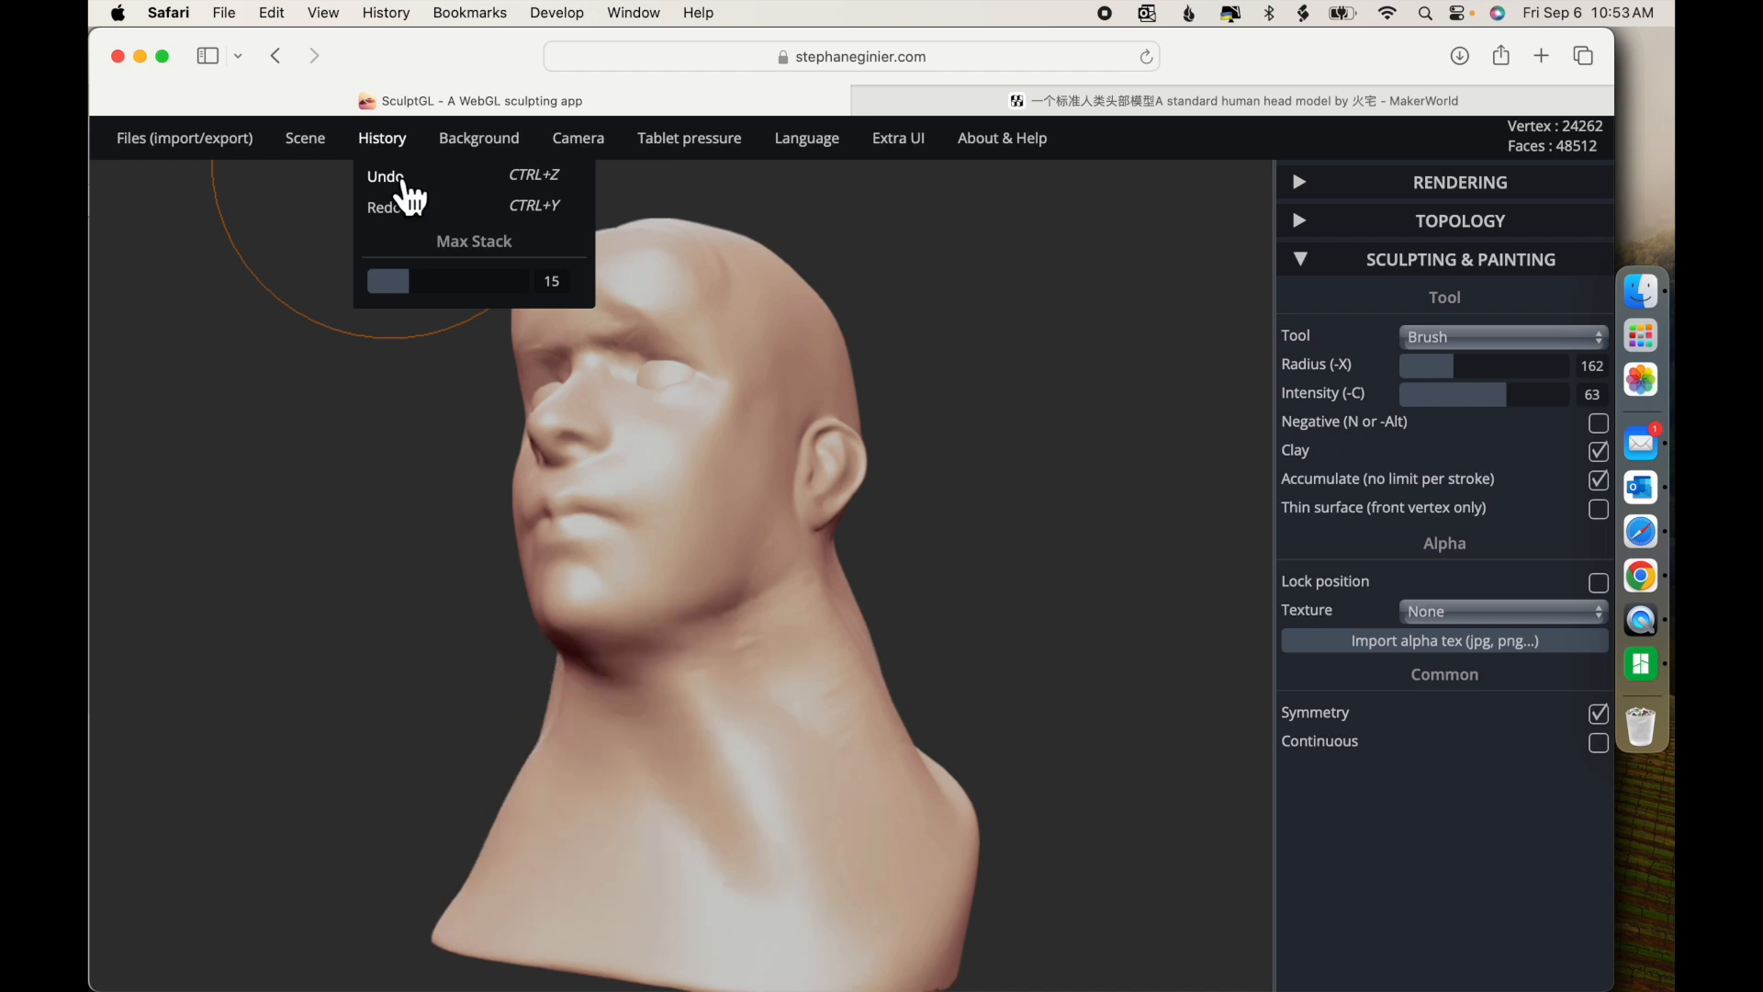
{"action": "left_click", "coordinate": [404, 212]}
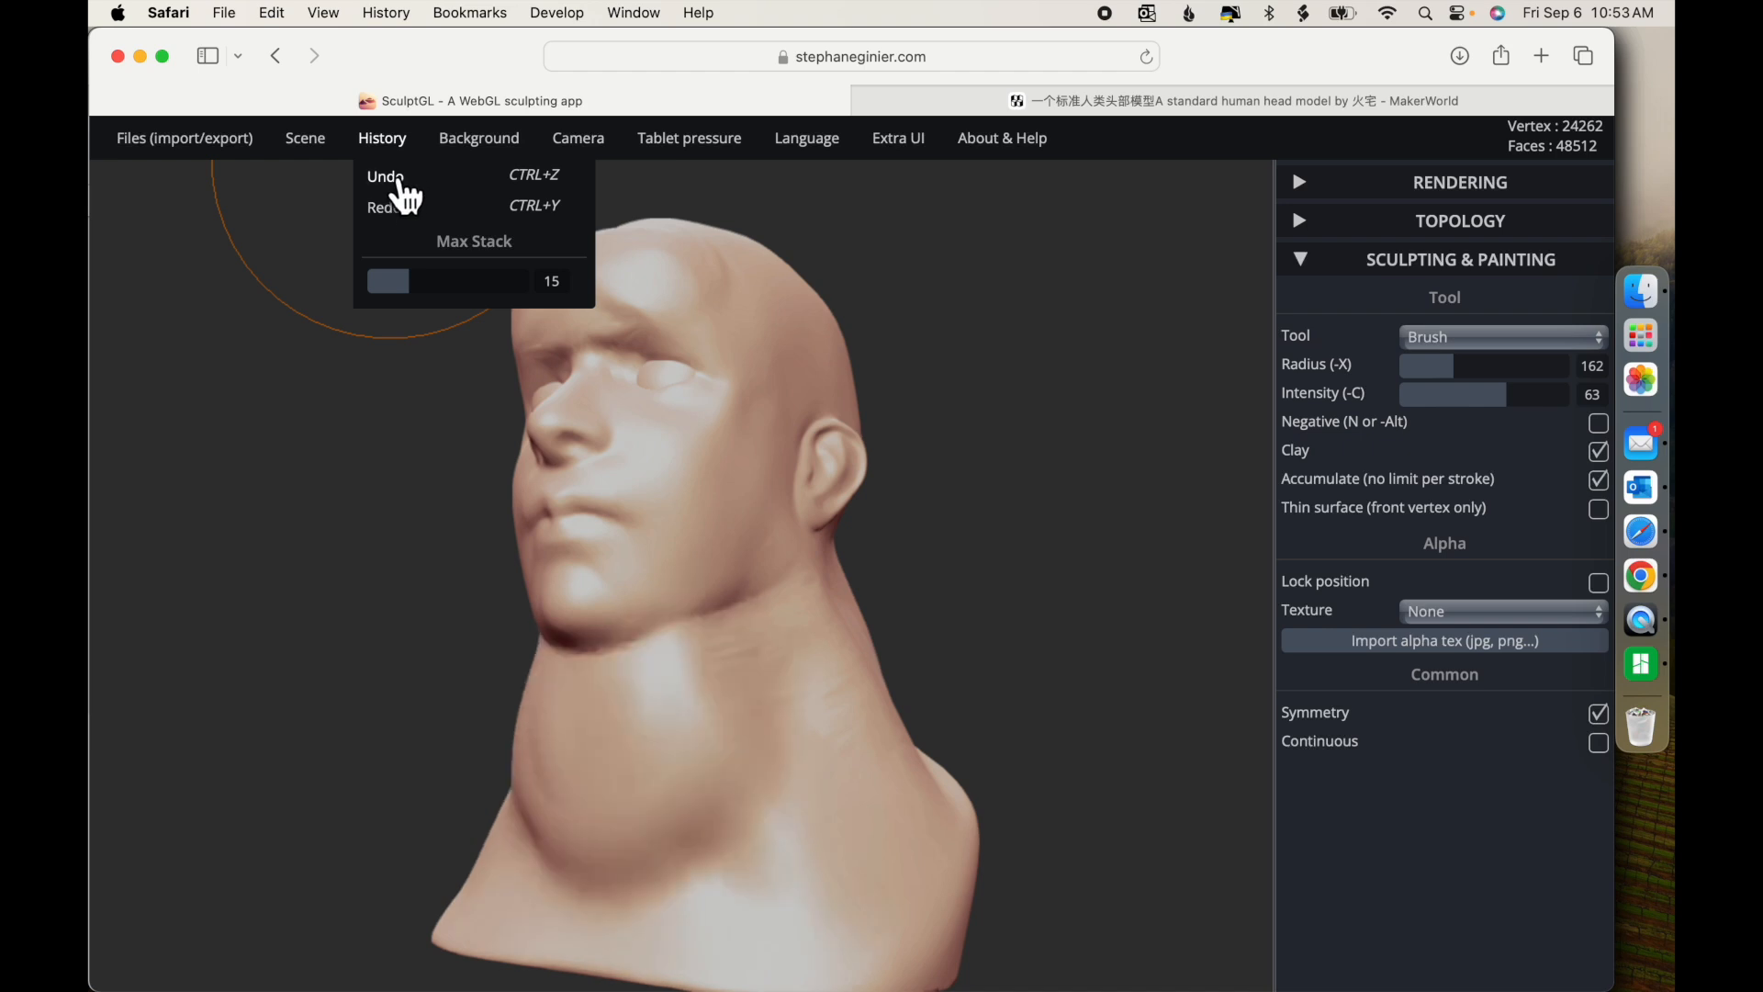
{"action": "left_click", "coordinate": [398, 183]}
Build up the throat under the chin with Brush strokes at radius 117 and intensity 43
{"action": "left_click_drag", "start_coordinate": [1513, 413], "coordinate": [1442, 380]}
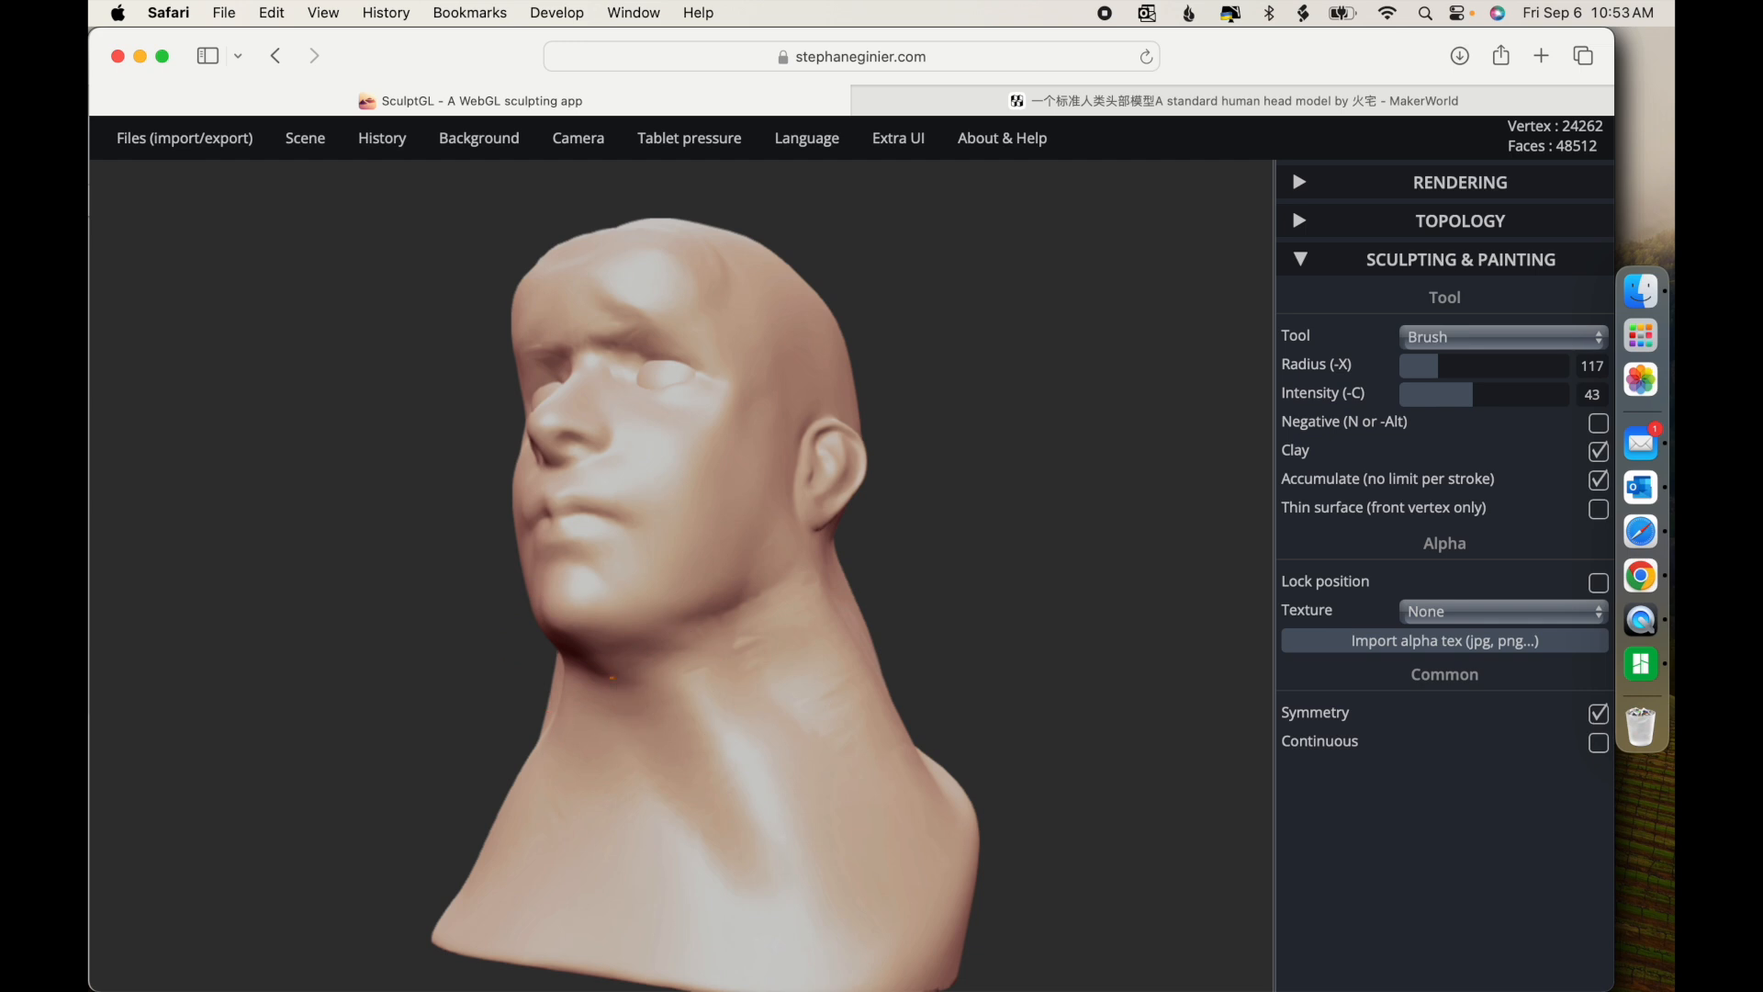
{"action": "mouse_move", "coordinate": [1035, 660]}
{"action": "left_mouse_down"}
{"action": "mouse_move", "coordinate": [961, 687]}
{"action": "mouse_move", "coordinate": [923, 671]}
{"action": "mouse_move", "coordinate": [686, 679]}
{"action": "left_mouse_up"}
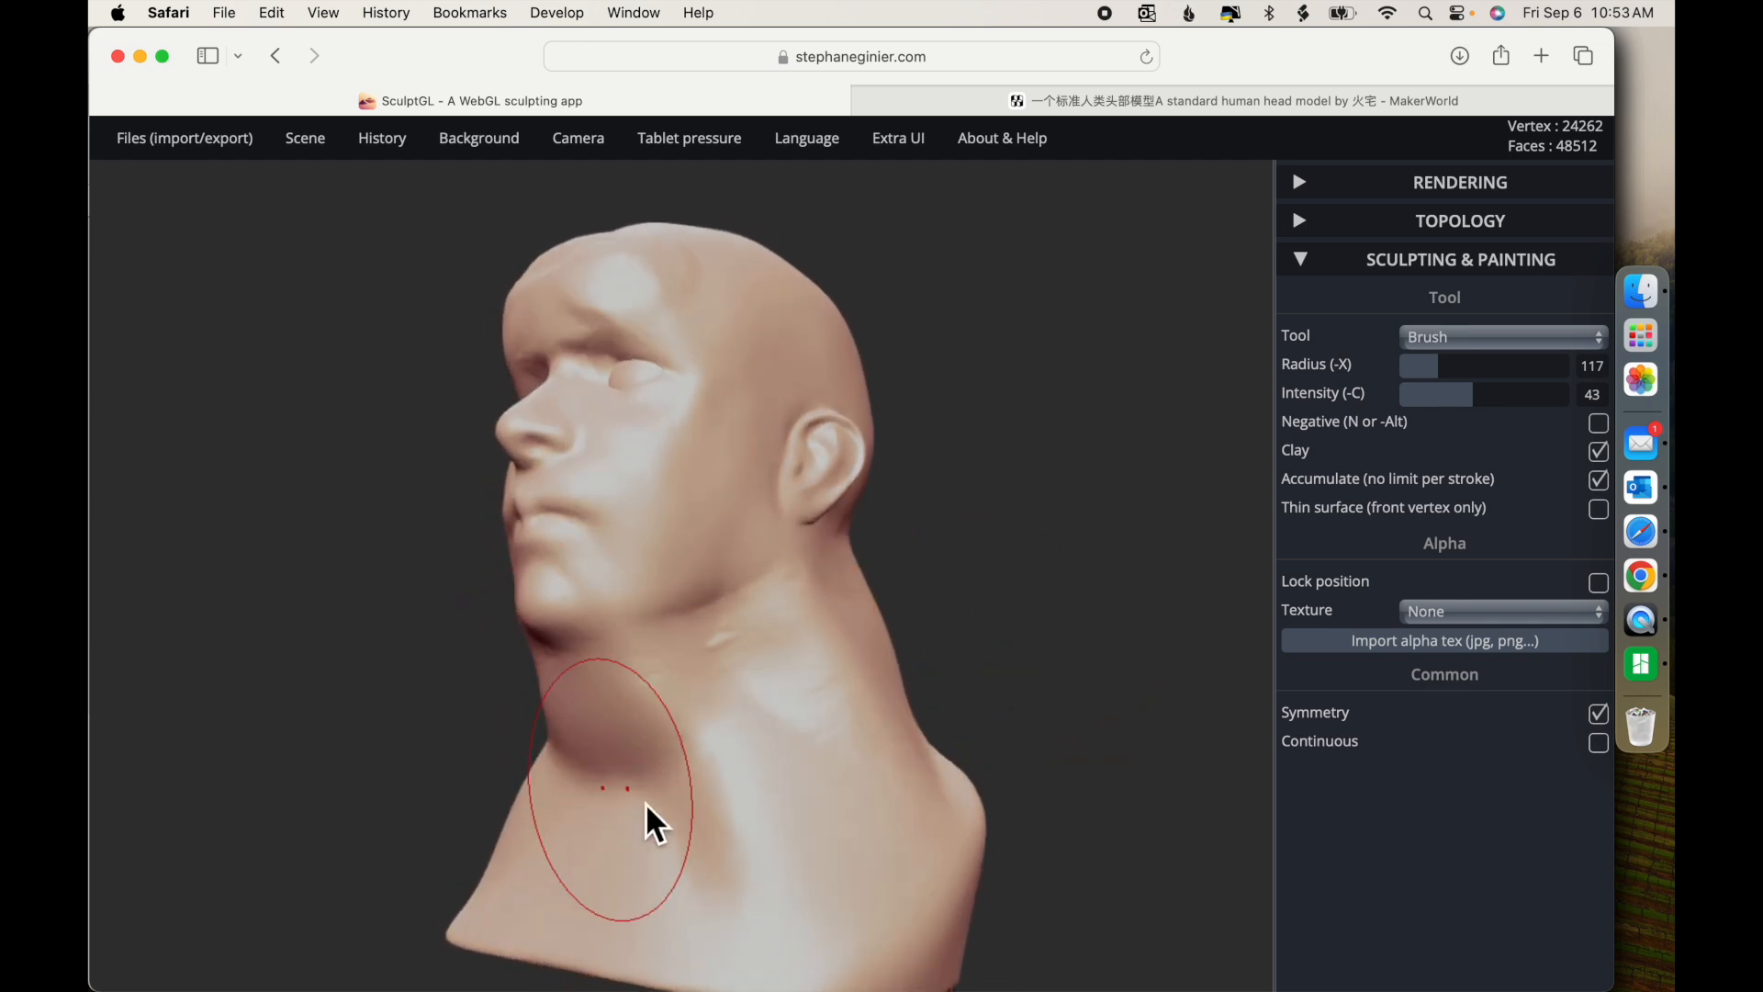
{"action": "left_click_drag", "start_coordinate": [1085, 565], "coordinate": [954, 566]}
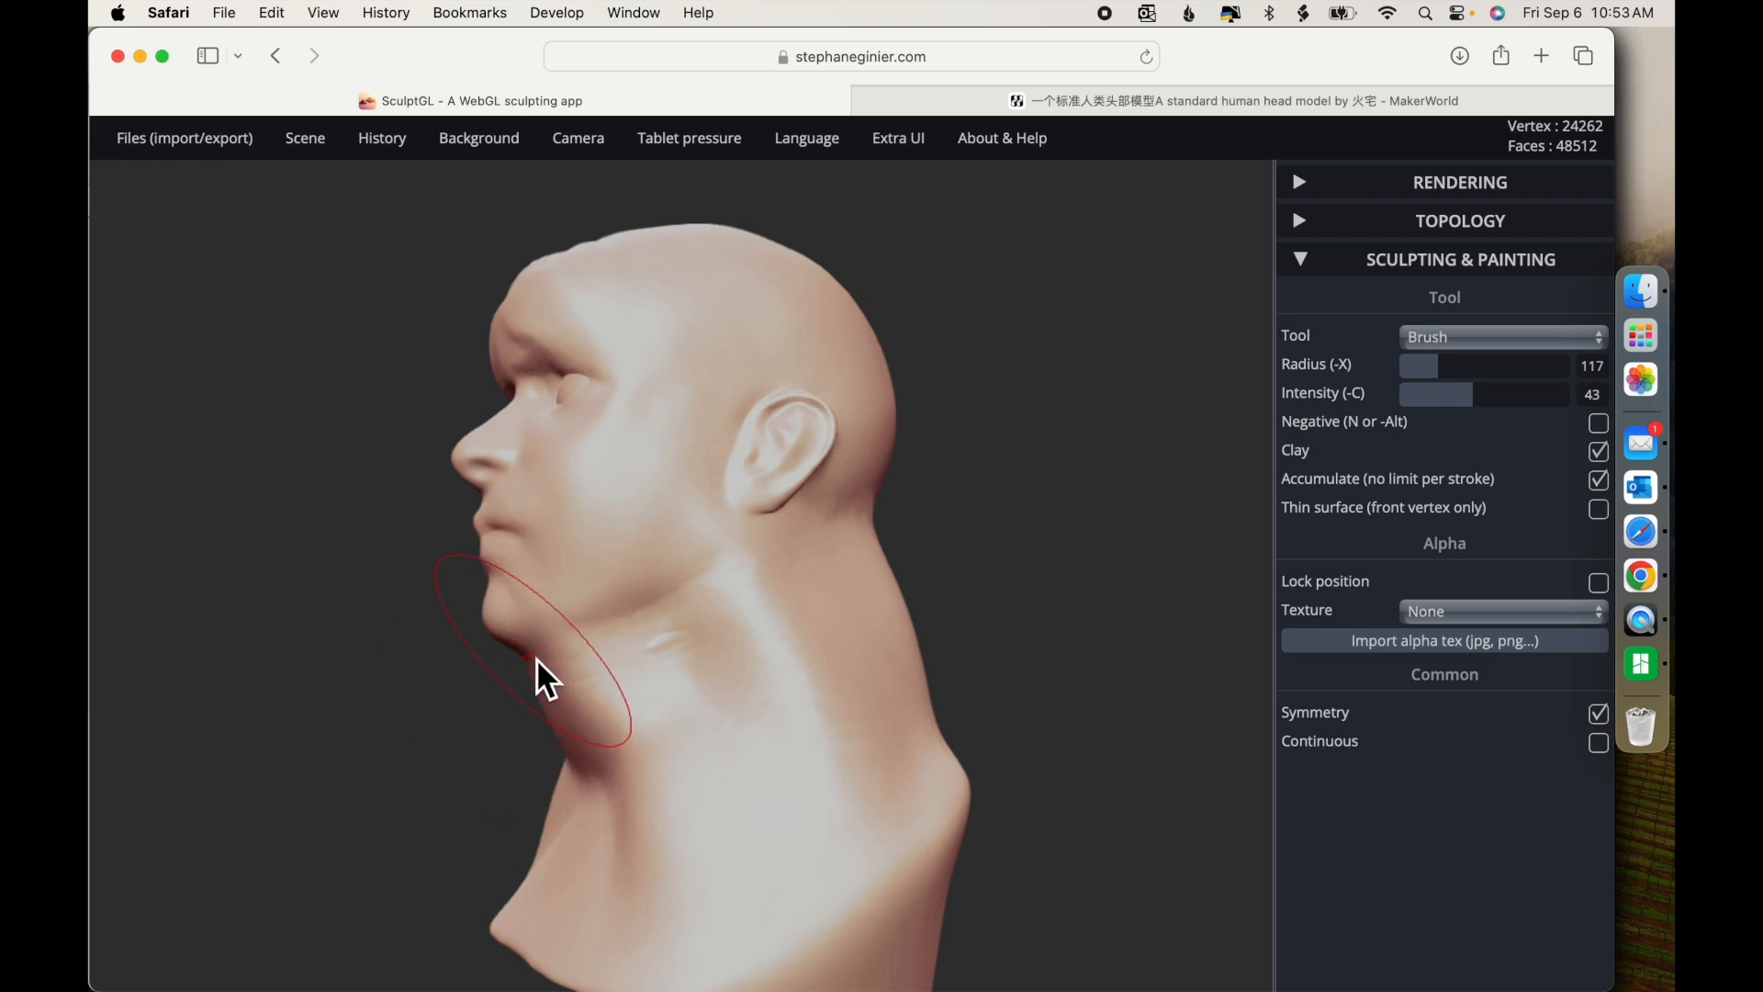
{"action": "left_click_drag", "start_coordinate": [968, 391], "coordinate": [916, 430]}
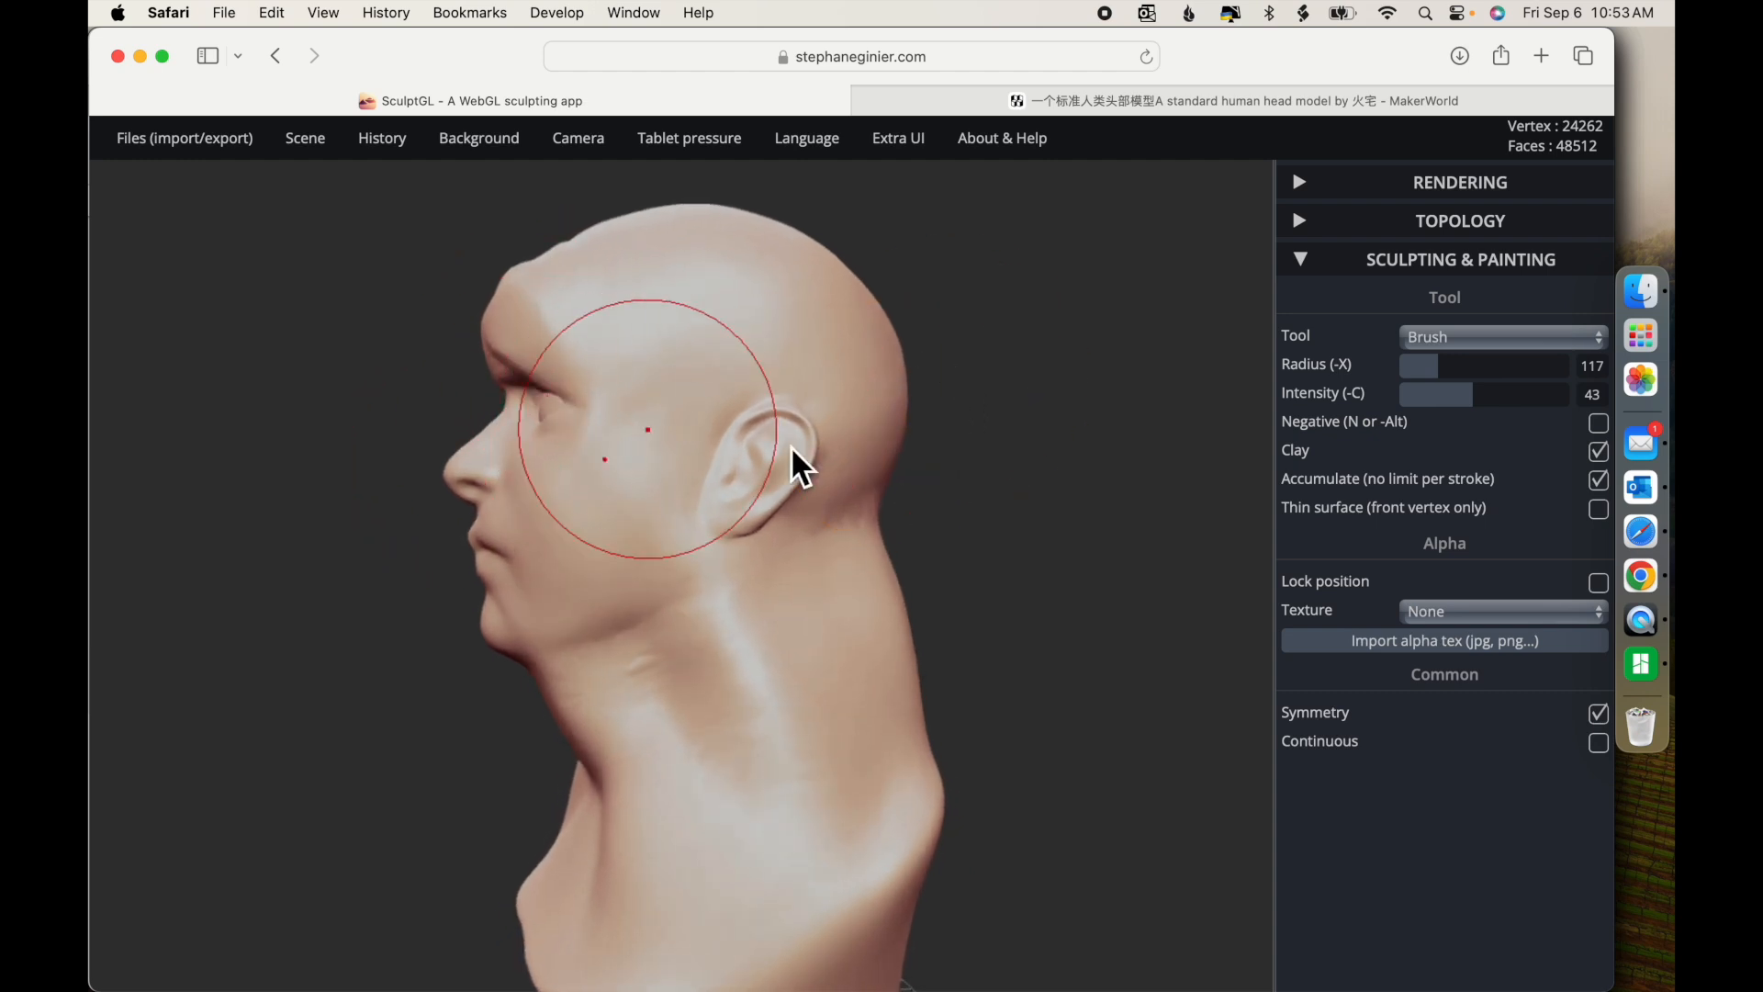
{"action": "left_click_drag", "start_coordinate": [1000, 597], "coordinate": [1106, 590]}
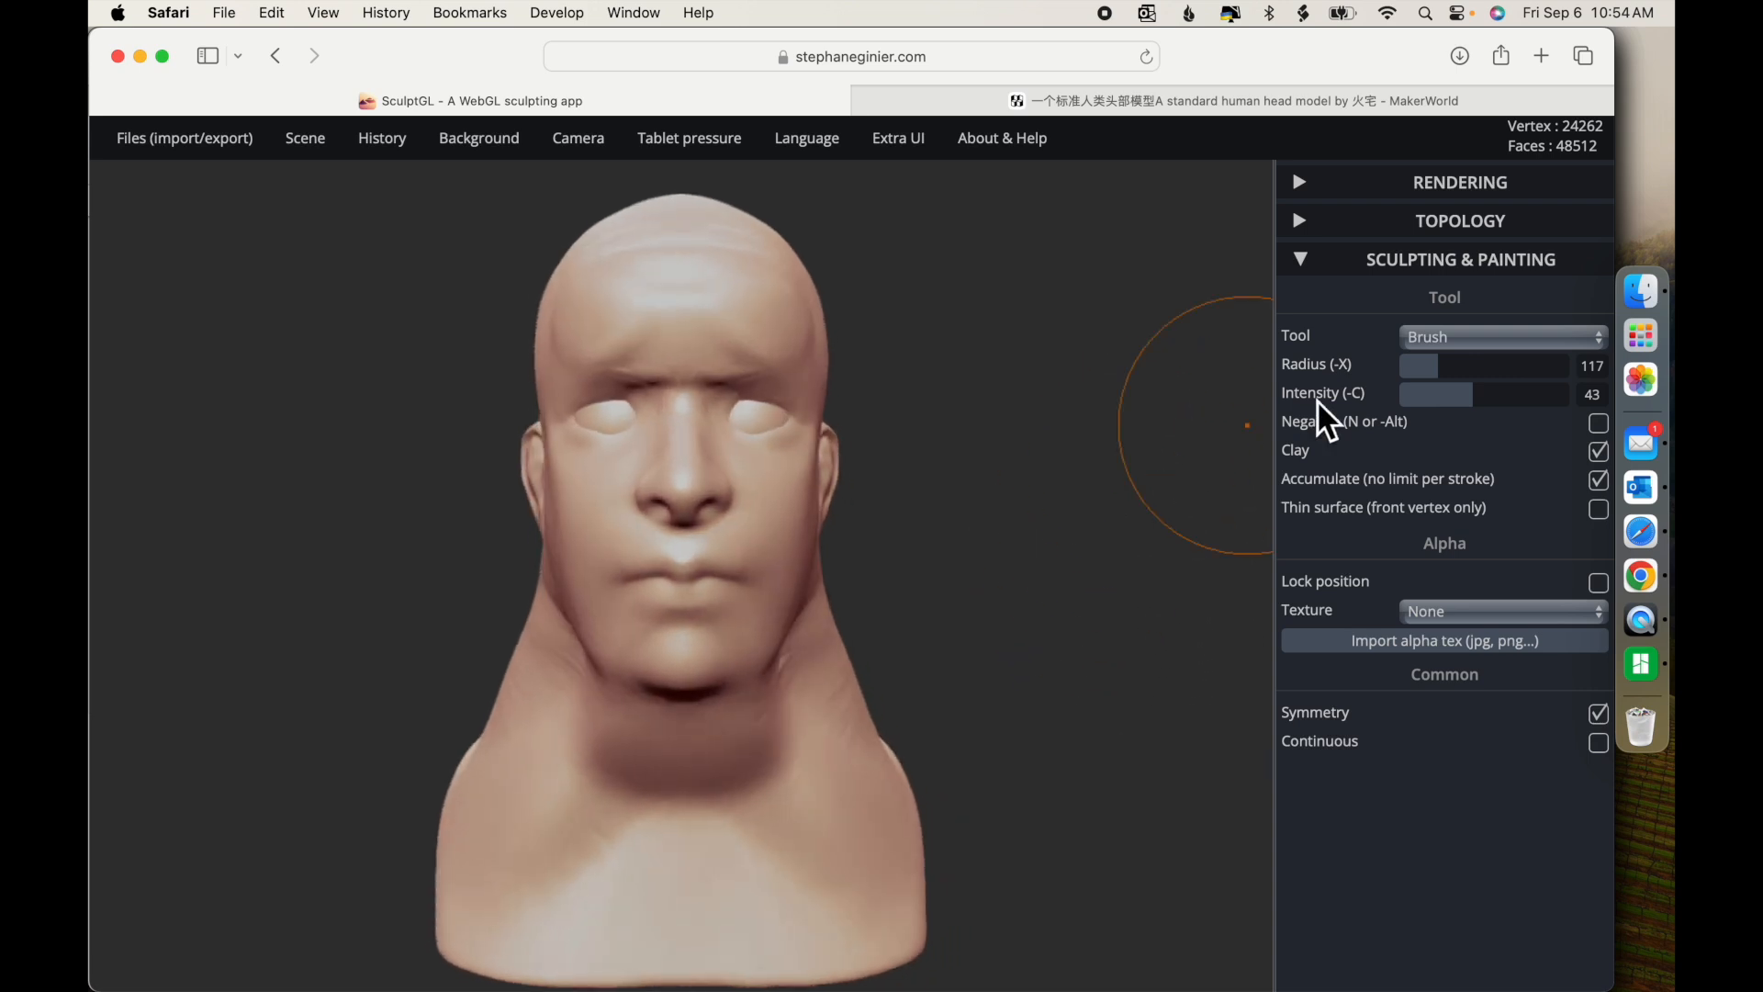
Soften the nose and nostrils with the Smooth tool at radius 50 and intensity 75
{"action": "left_click", "coordinate": [1455, 340]}
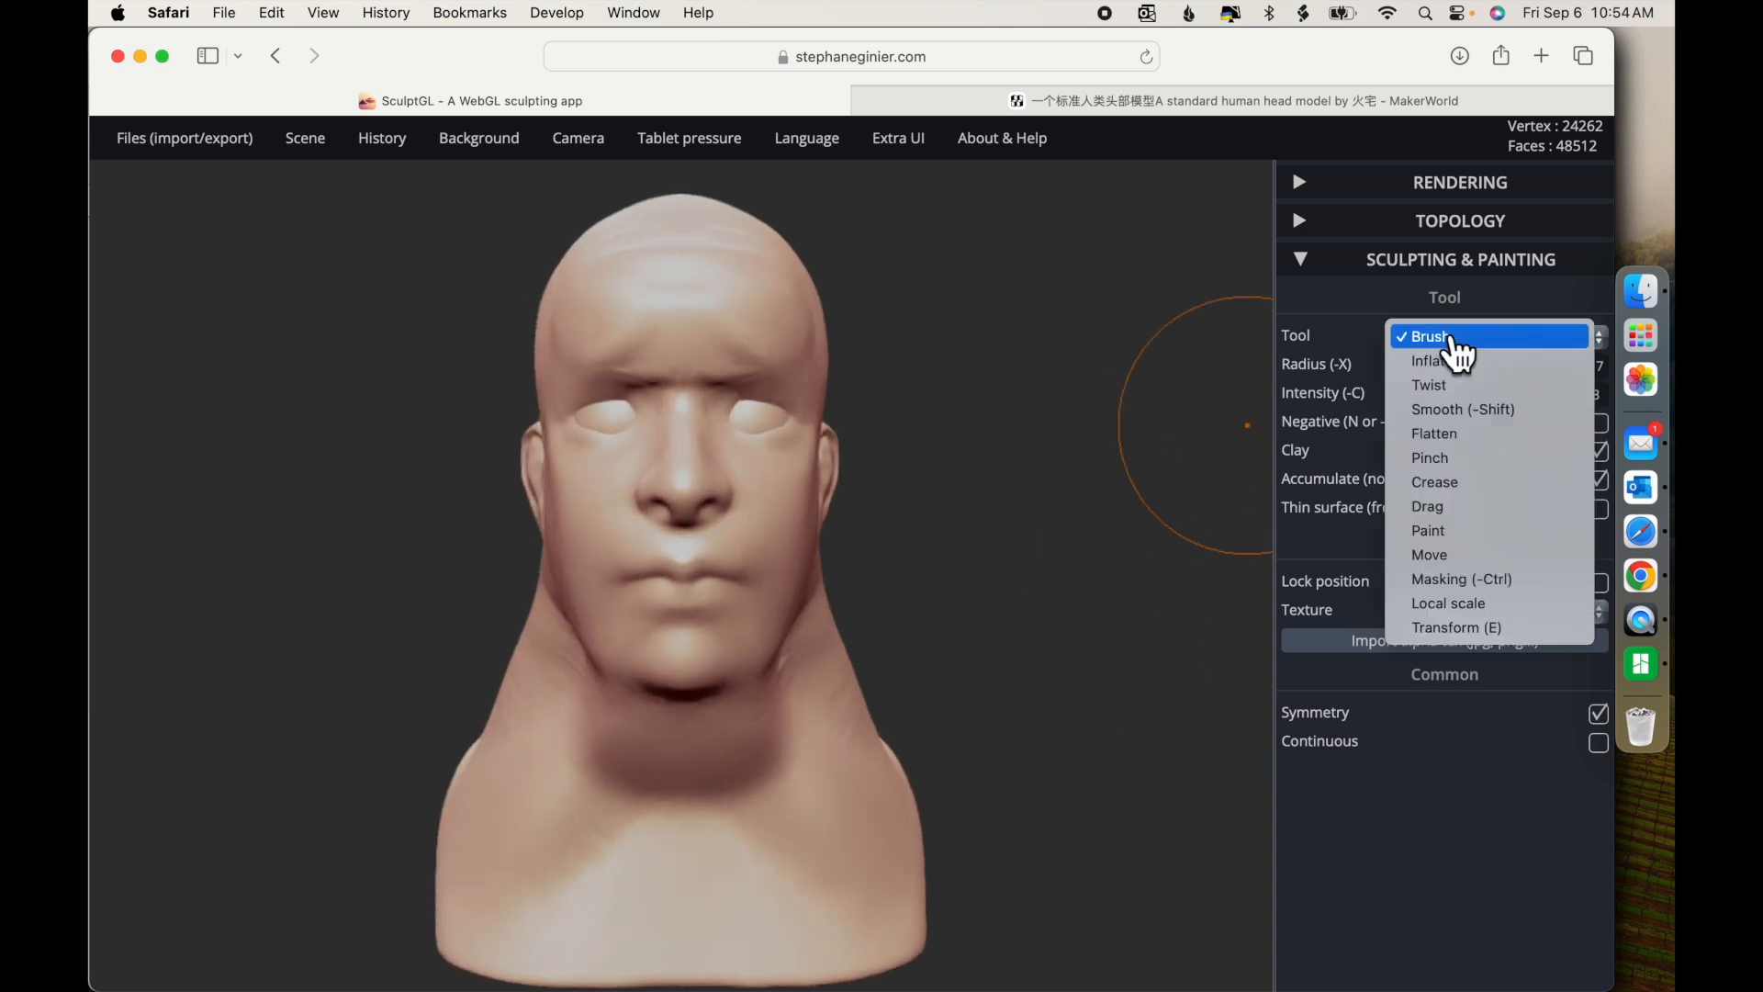
{"action": "left_click", "coordinate": [1464, 410]}
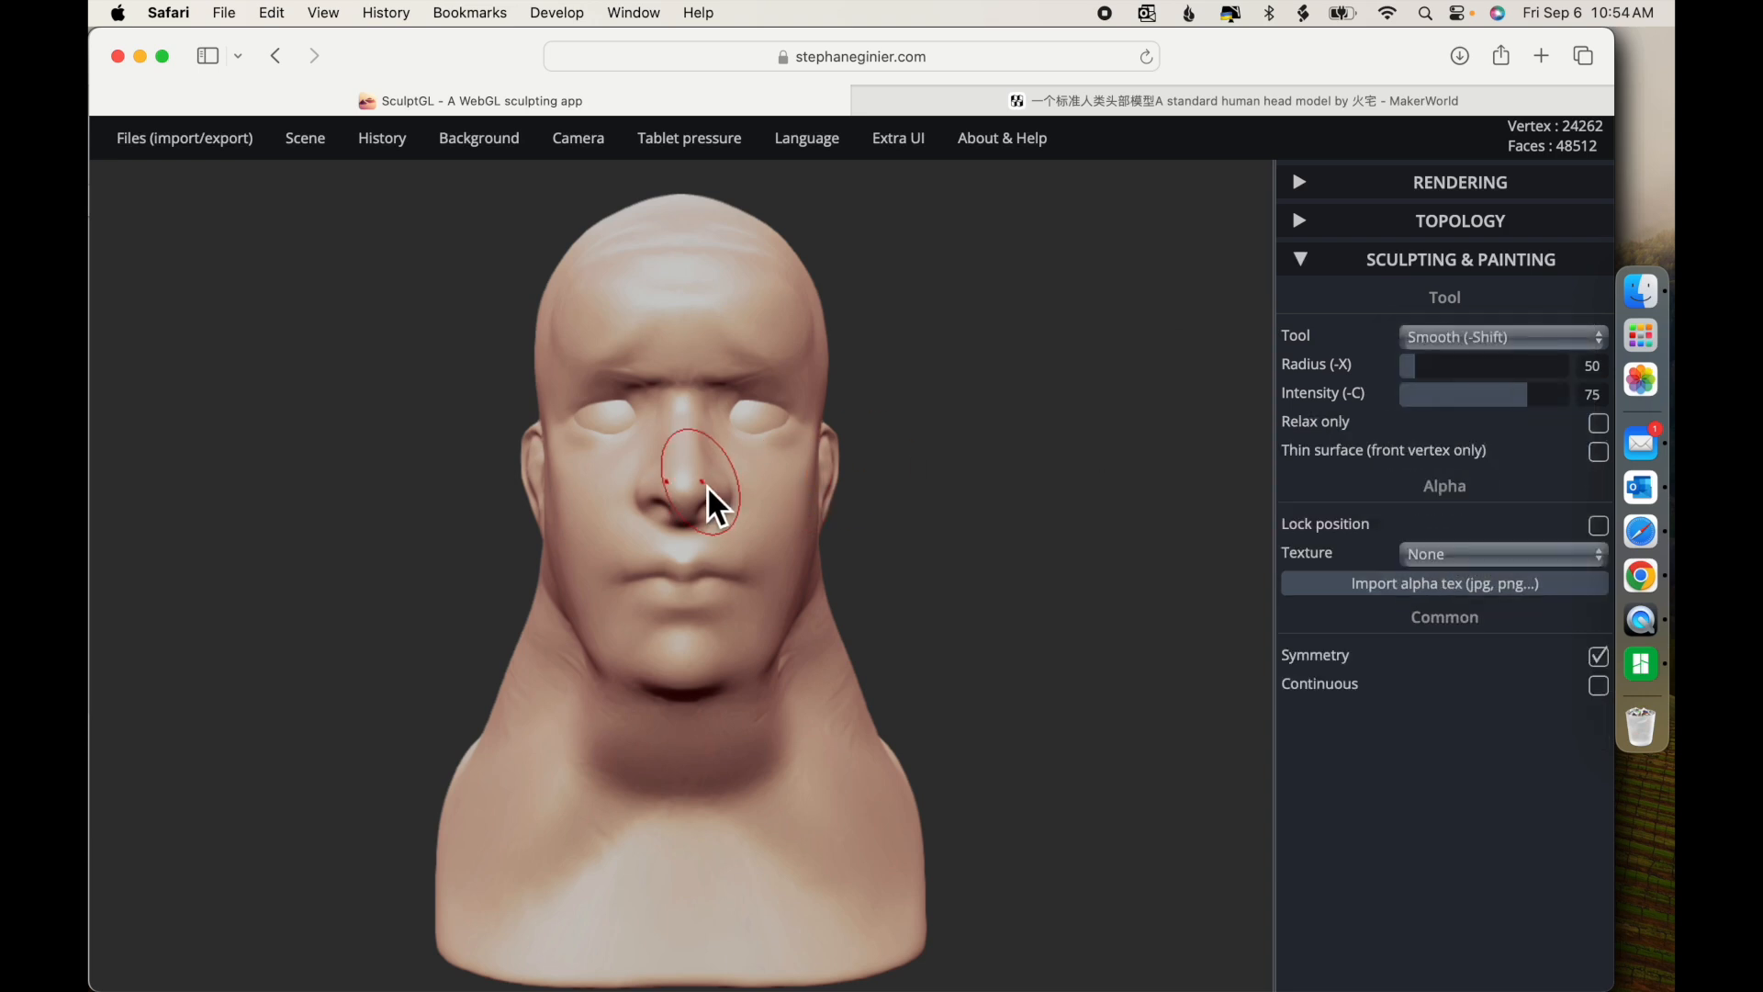
{"action": "mouse_move", "coordinate": [699, 481]}
{"action": "left_mouse_down"}
{"action": "mouse_move", "coordinate": [721, 503]}
{"action": "mouse_move", "coordinate": [689, 505]}
{"action": "left_mouse_up"}
{"action": "mouse_move", "coordinate": [1061, 540]}
{"action": "left_mouse_down"}
{"action": "mouse_move", "coordinate": [957, 555]}
{"action": "mouse_move", "coordinate": [1039, 570]}
{"action": "mouse_move", "coordinate": [1194, 478]}
{"action": "left_mouse_up"}
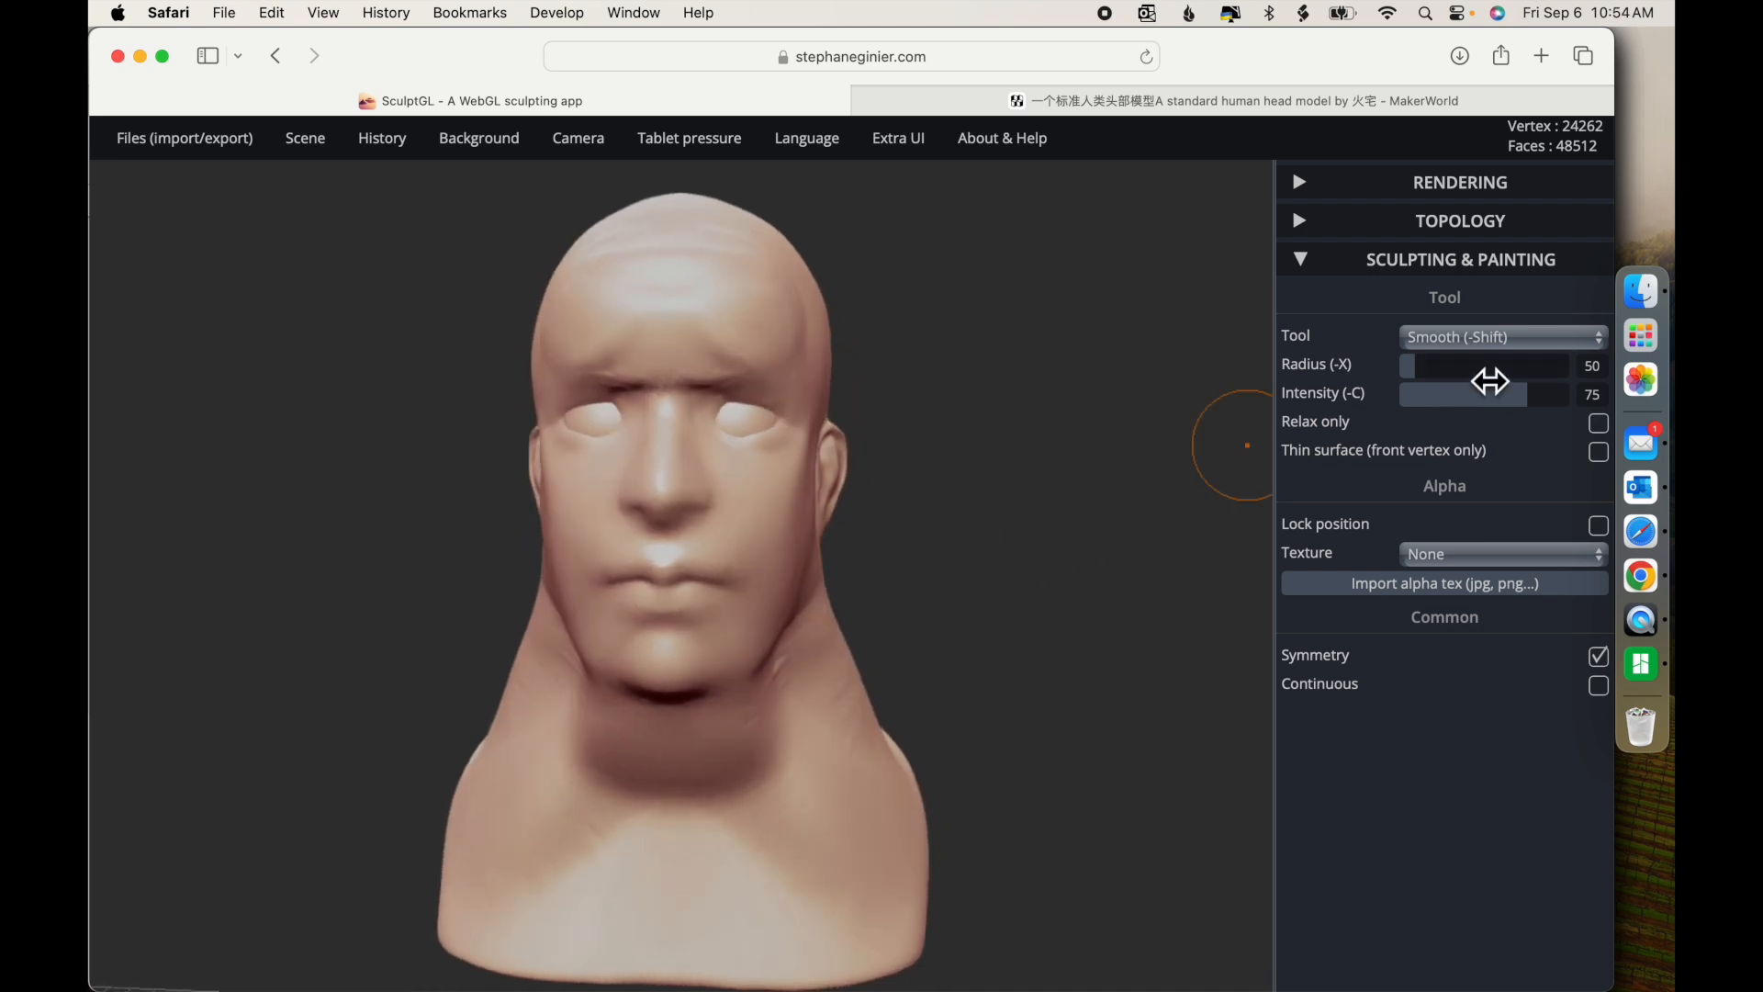
Try the Move and Flatten tools on the nose, and undo the nose change
{"action": "left_click", "coordinate": [1493, 340]}
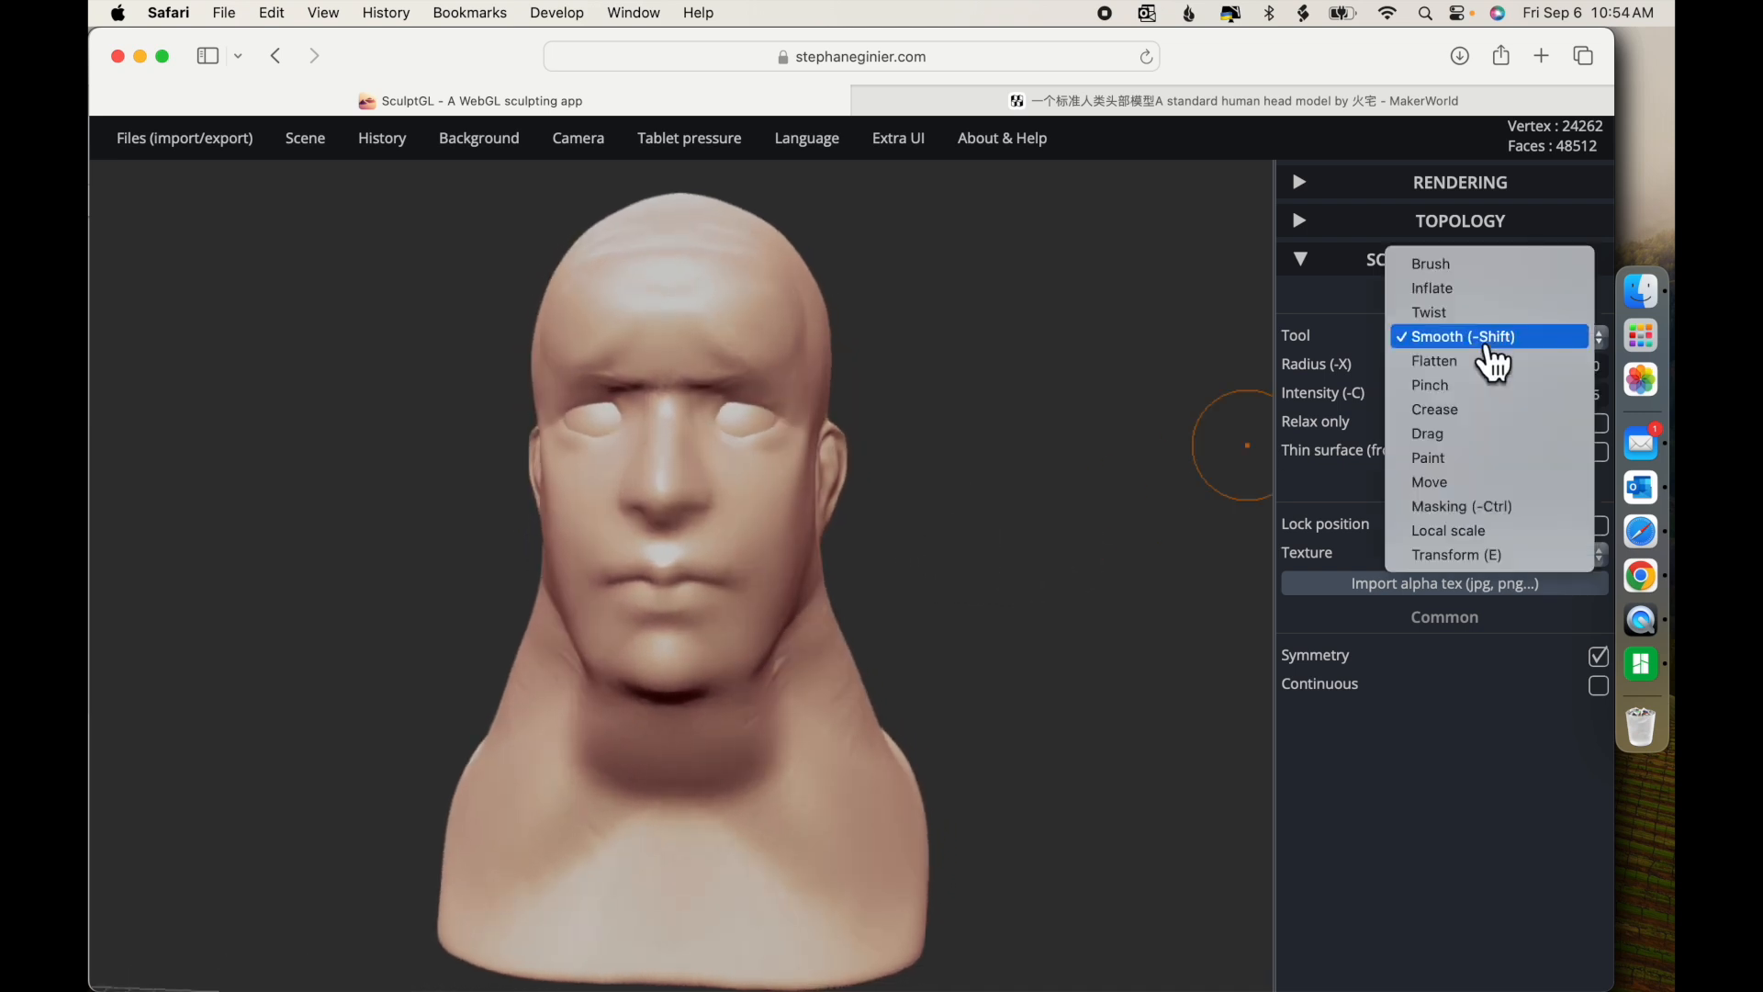
{"action": "left_click", "coordinate": [1487, 482]}
{"action": "left_click_drag", "start_coordinate": [665, 498], "coordinate": [668, 498]}
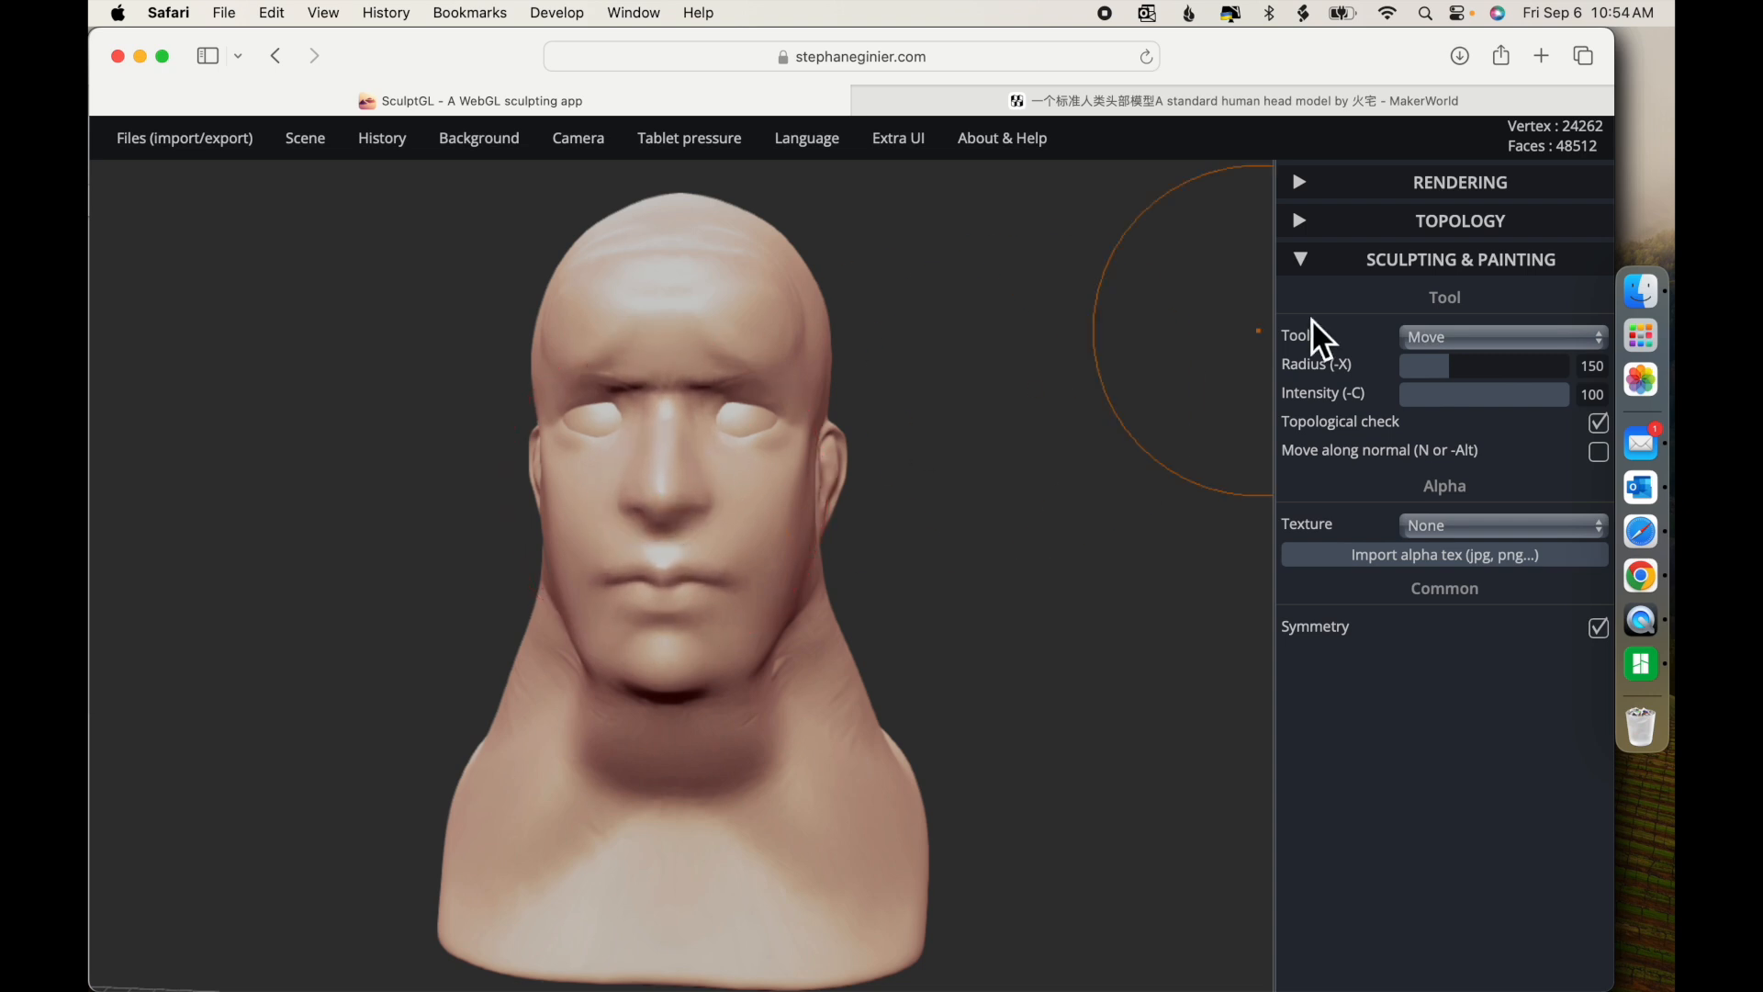
{"action": "left_click", "coordinate": [1440, 342]}
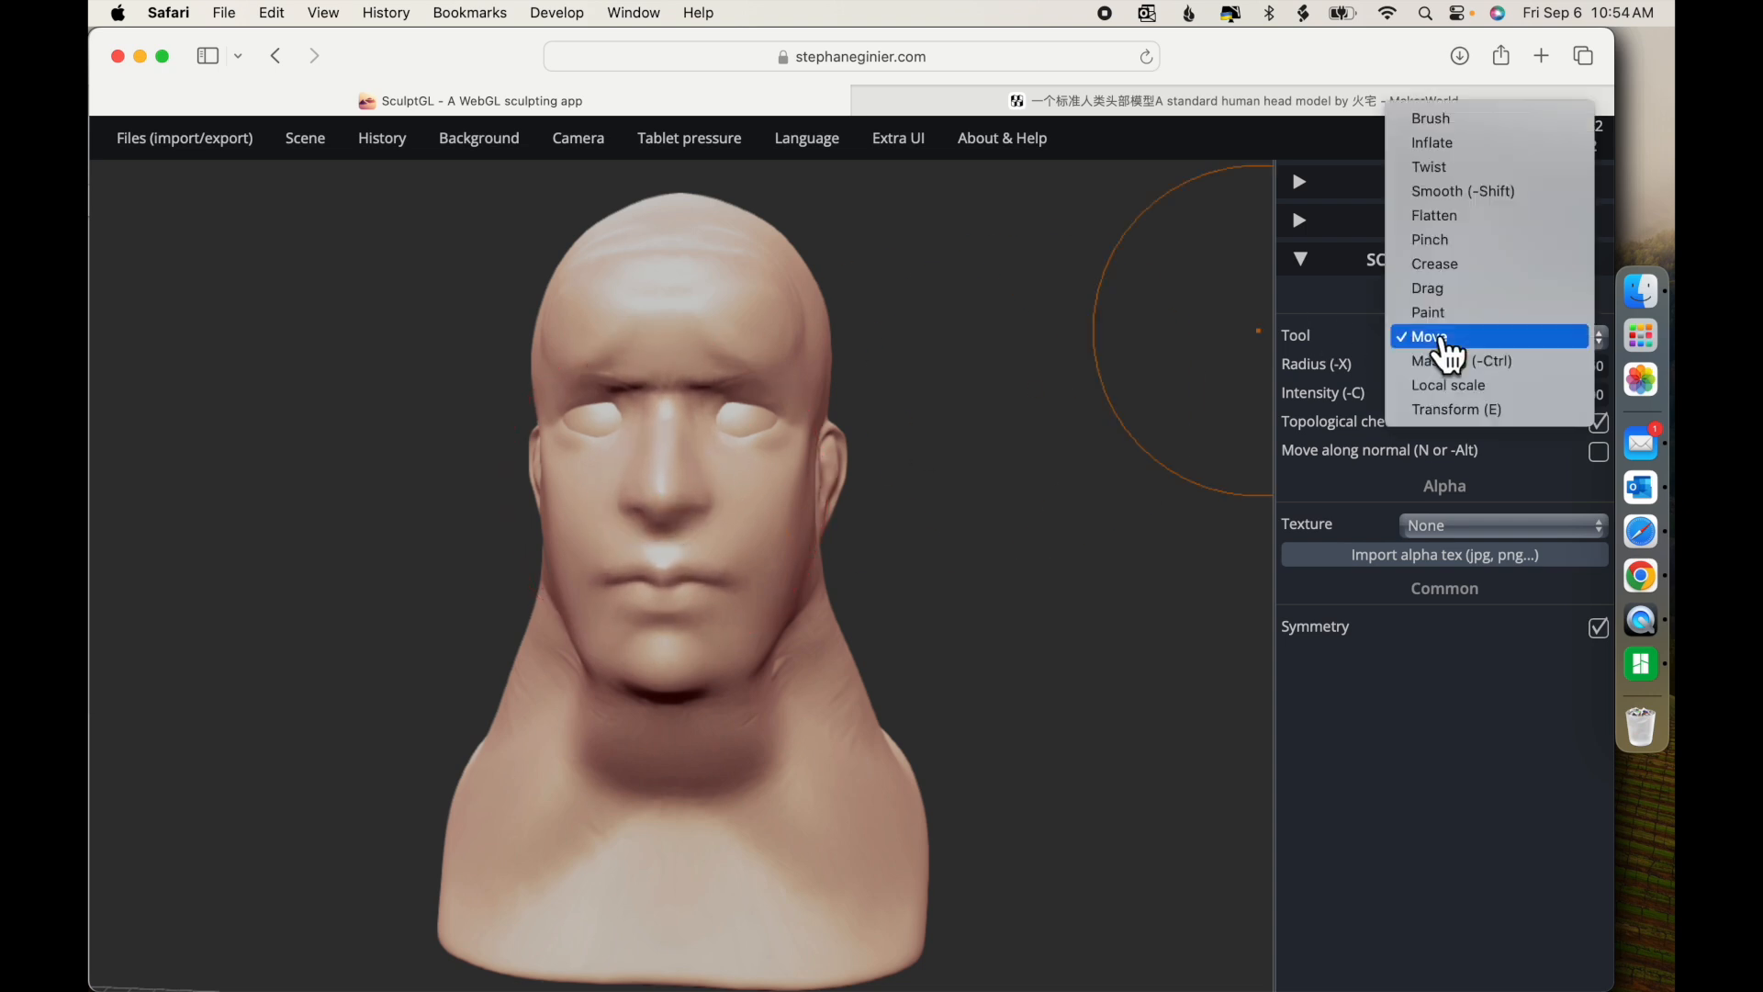
{"action": "left_click", "coordinate": [1503, 217]}
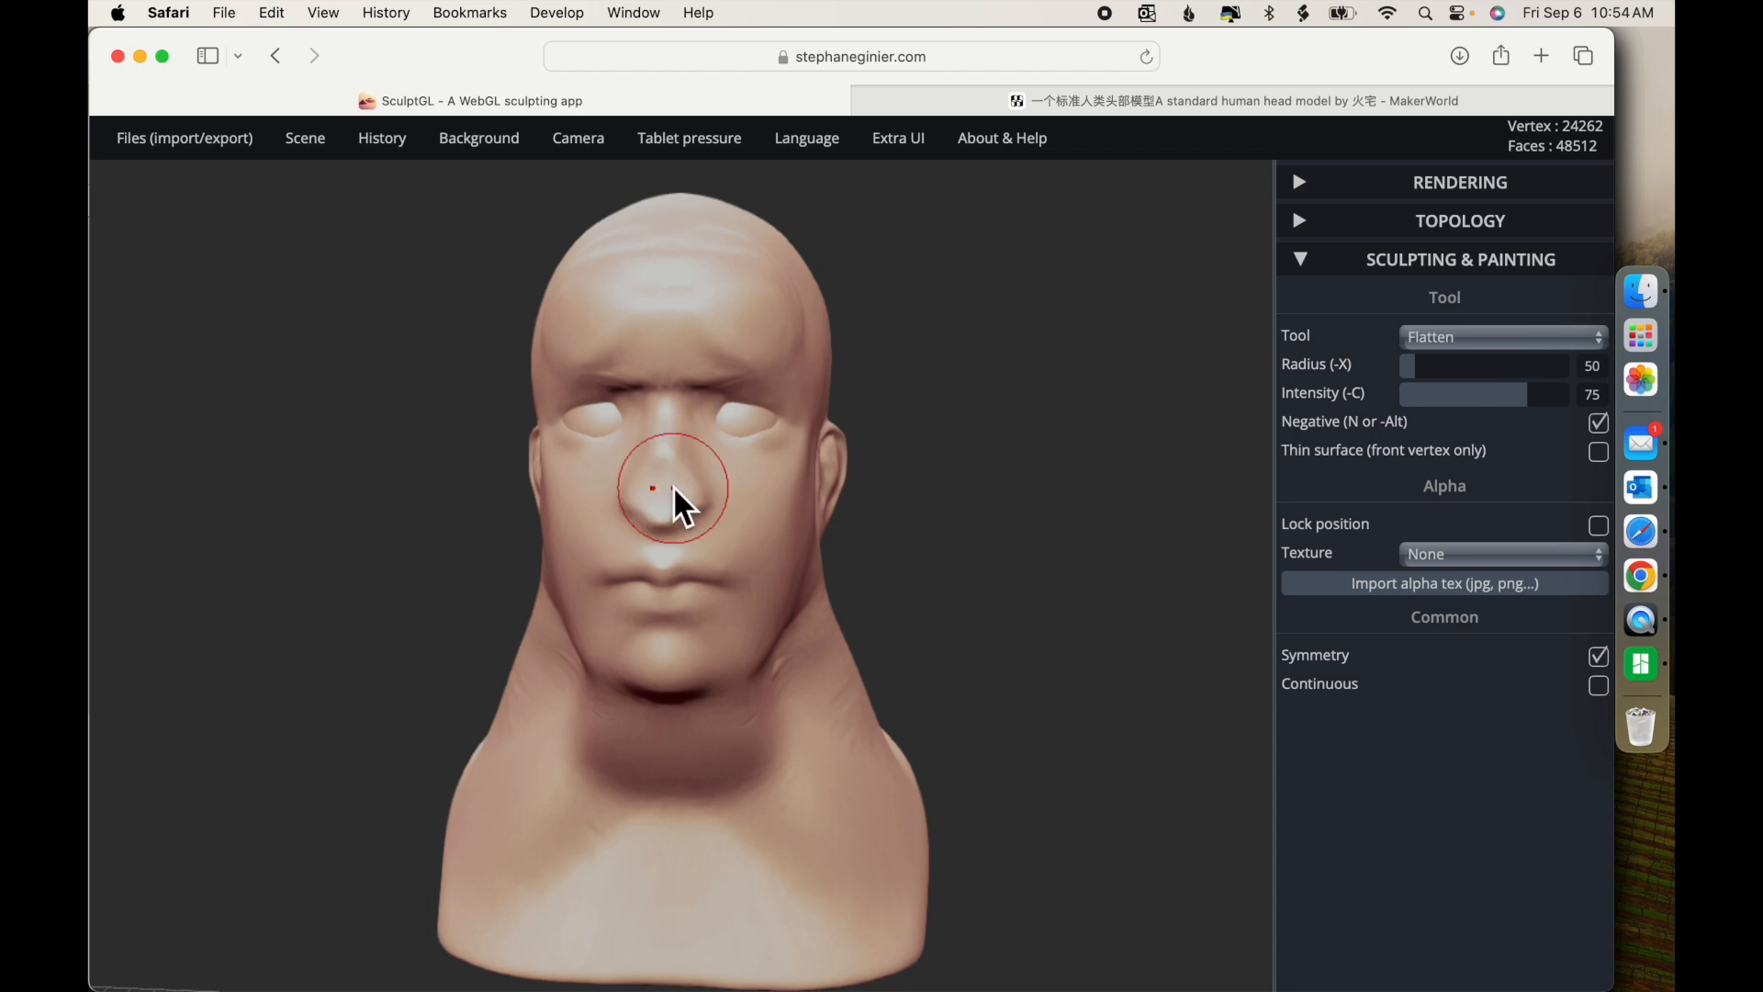
{"action": "key", "text": "ctrl+z"}
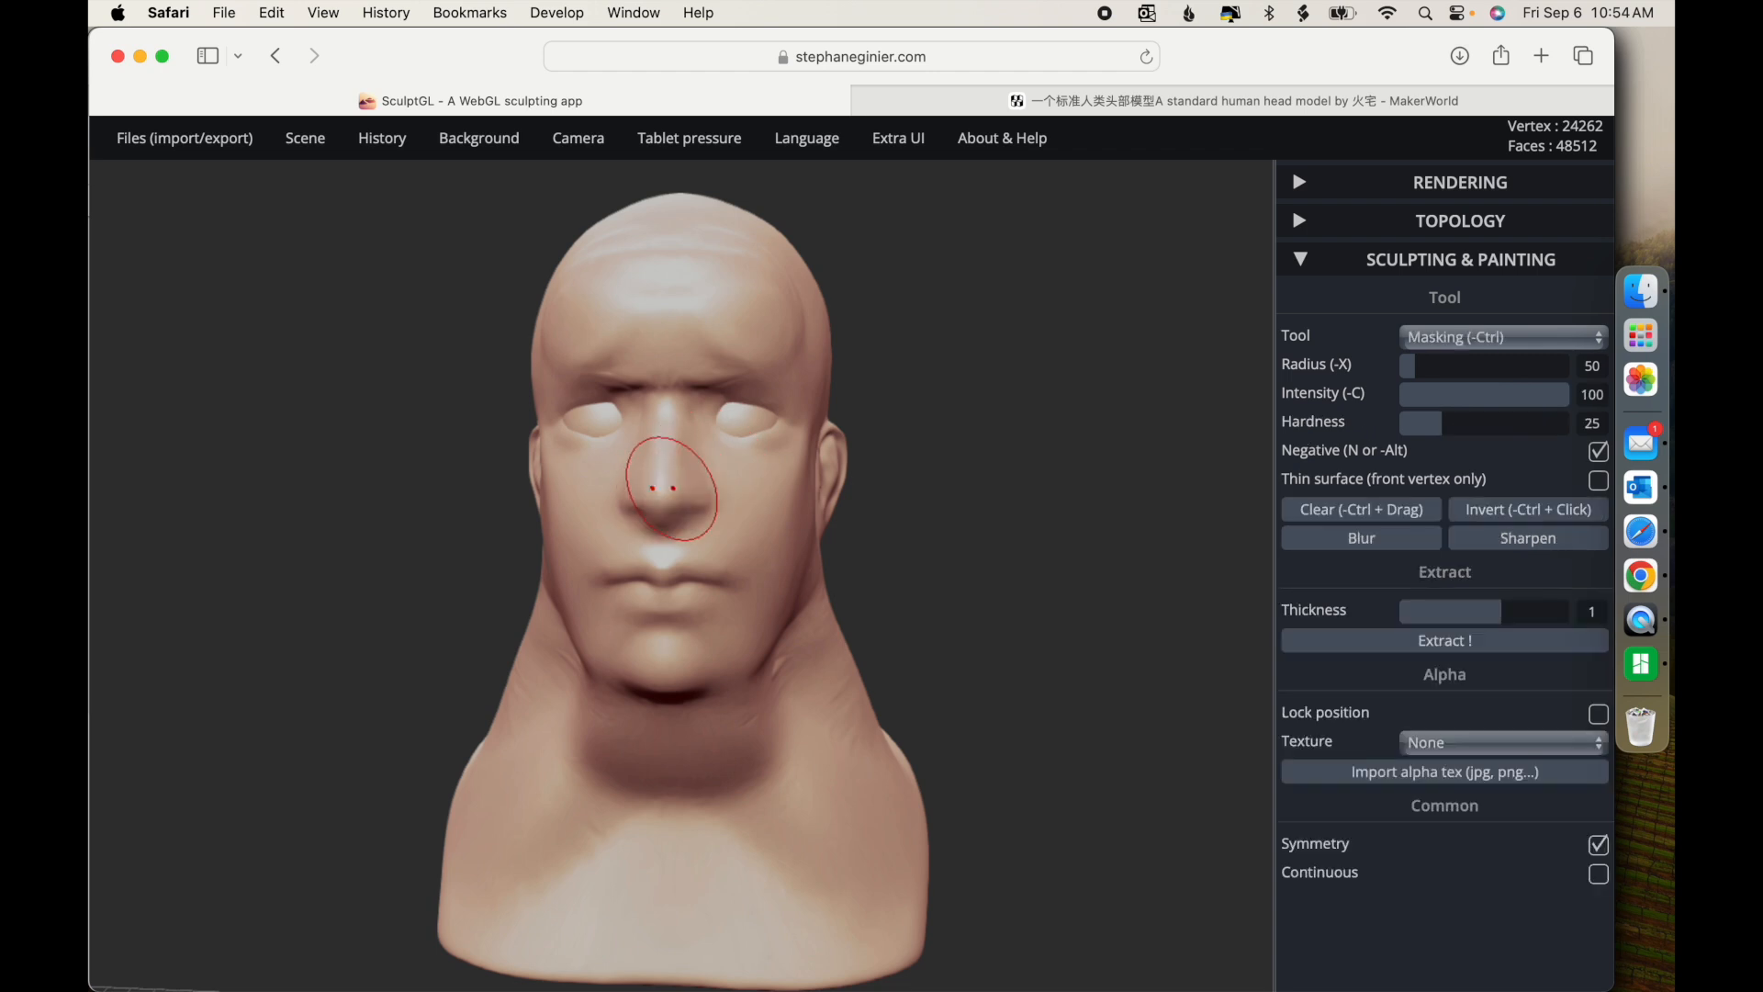
Fill out the cheeks with symmetric Brush strokes, raising the radius to 111 and the intensity to 35
{"action": "left_click", "coordinate": [1488, 337]}
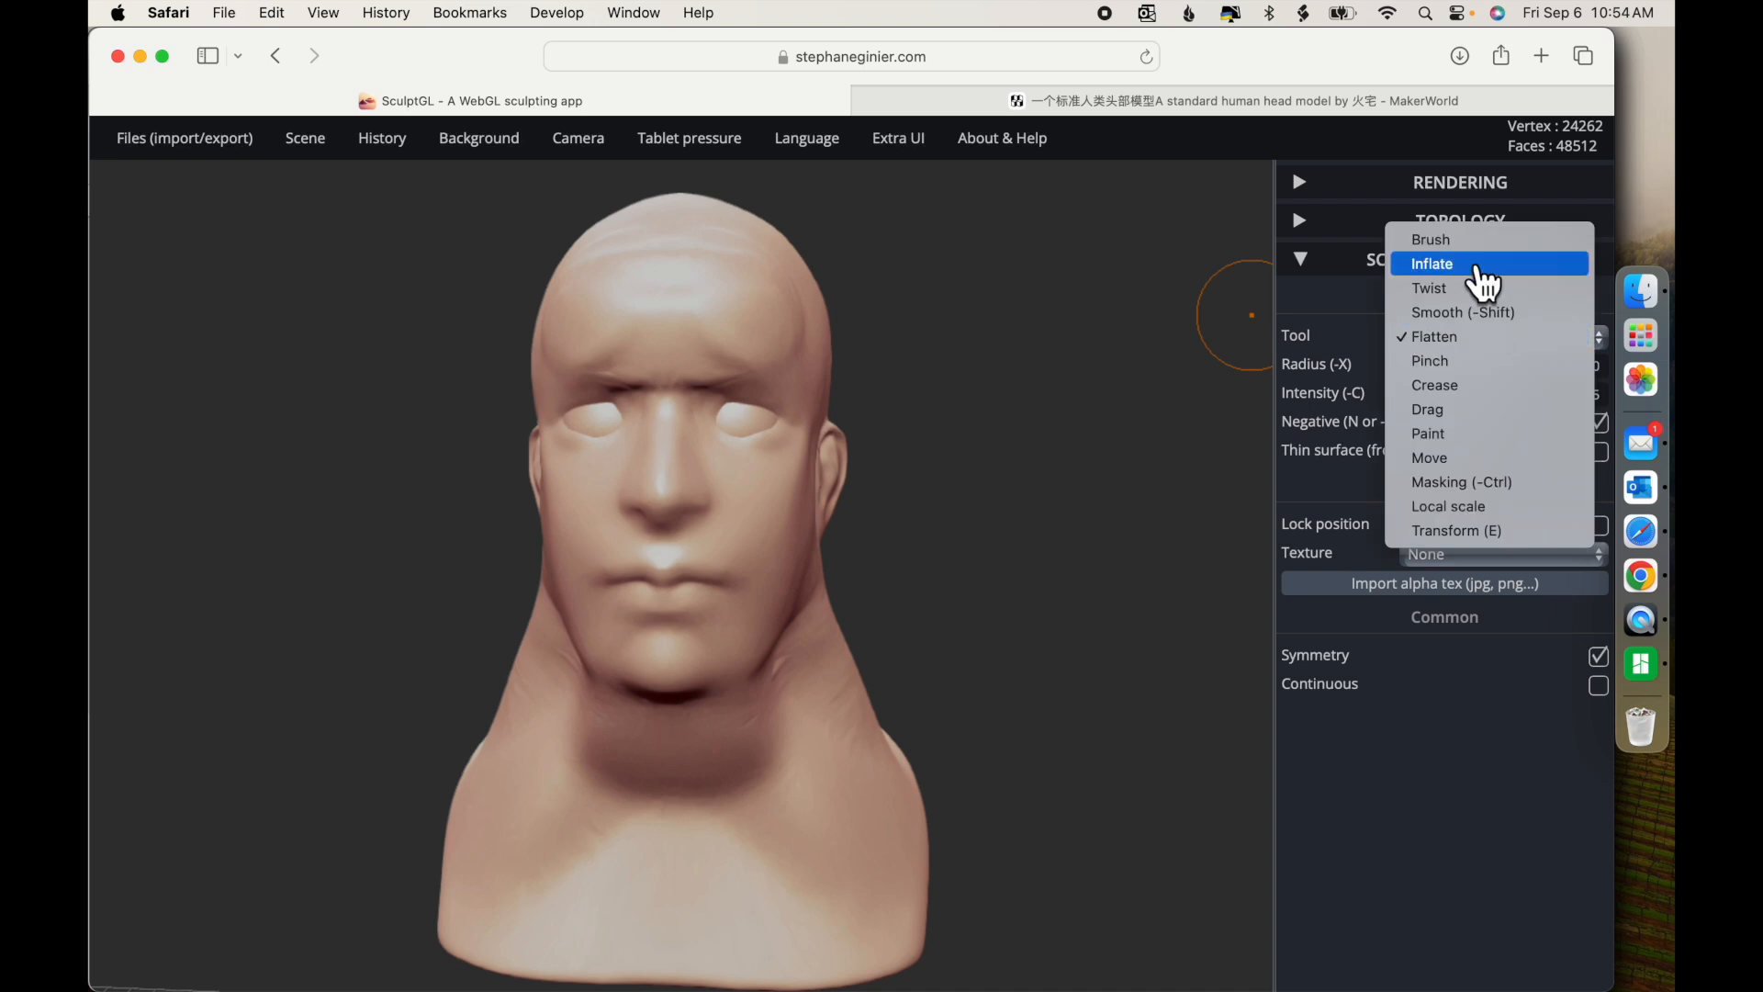
{"action": "left_click", "coordinate": [1474, 237]}
{"action": "mouse_move", "coordinate": [1431, 365]}
{"action": "left_mouse_down"}
{"action": "mouse_move", "coordinate": [1464, 398]}
{"action": "mouse_move", "coordinate": [1442, 398]}
{"action": "left_mouse_up"}
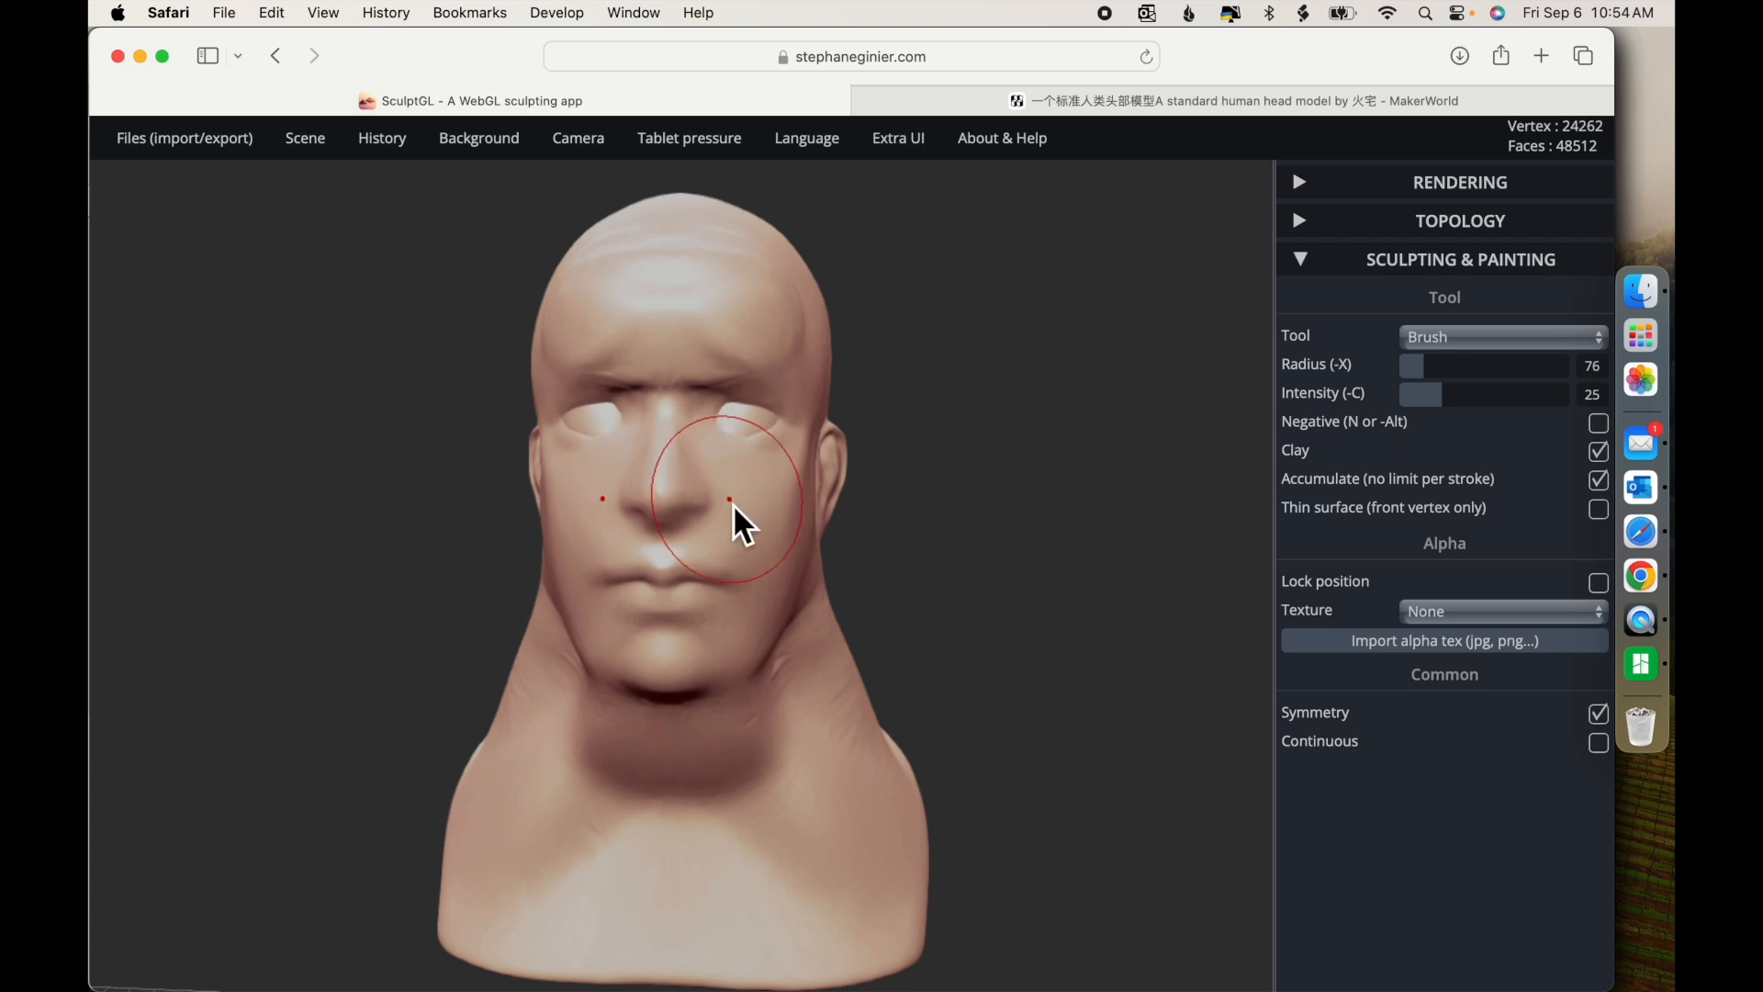
{"action": "mouse_move", "coordinate": [1421, 369]}
{"action": "left_mouse_down"}
{"action": "mouse_move", "coordinate": [1449, 372]}
{"action": "mouse_move", "coordinate": [1476, 415]}
{"action": "left_mouse_up"}
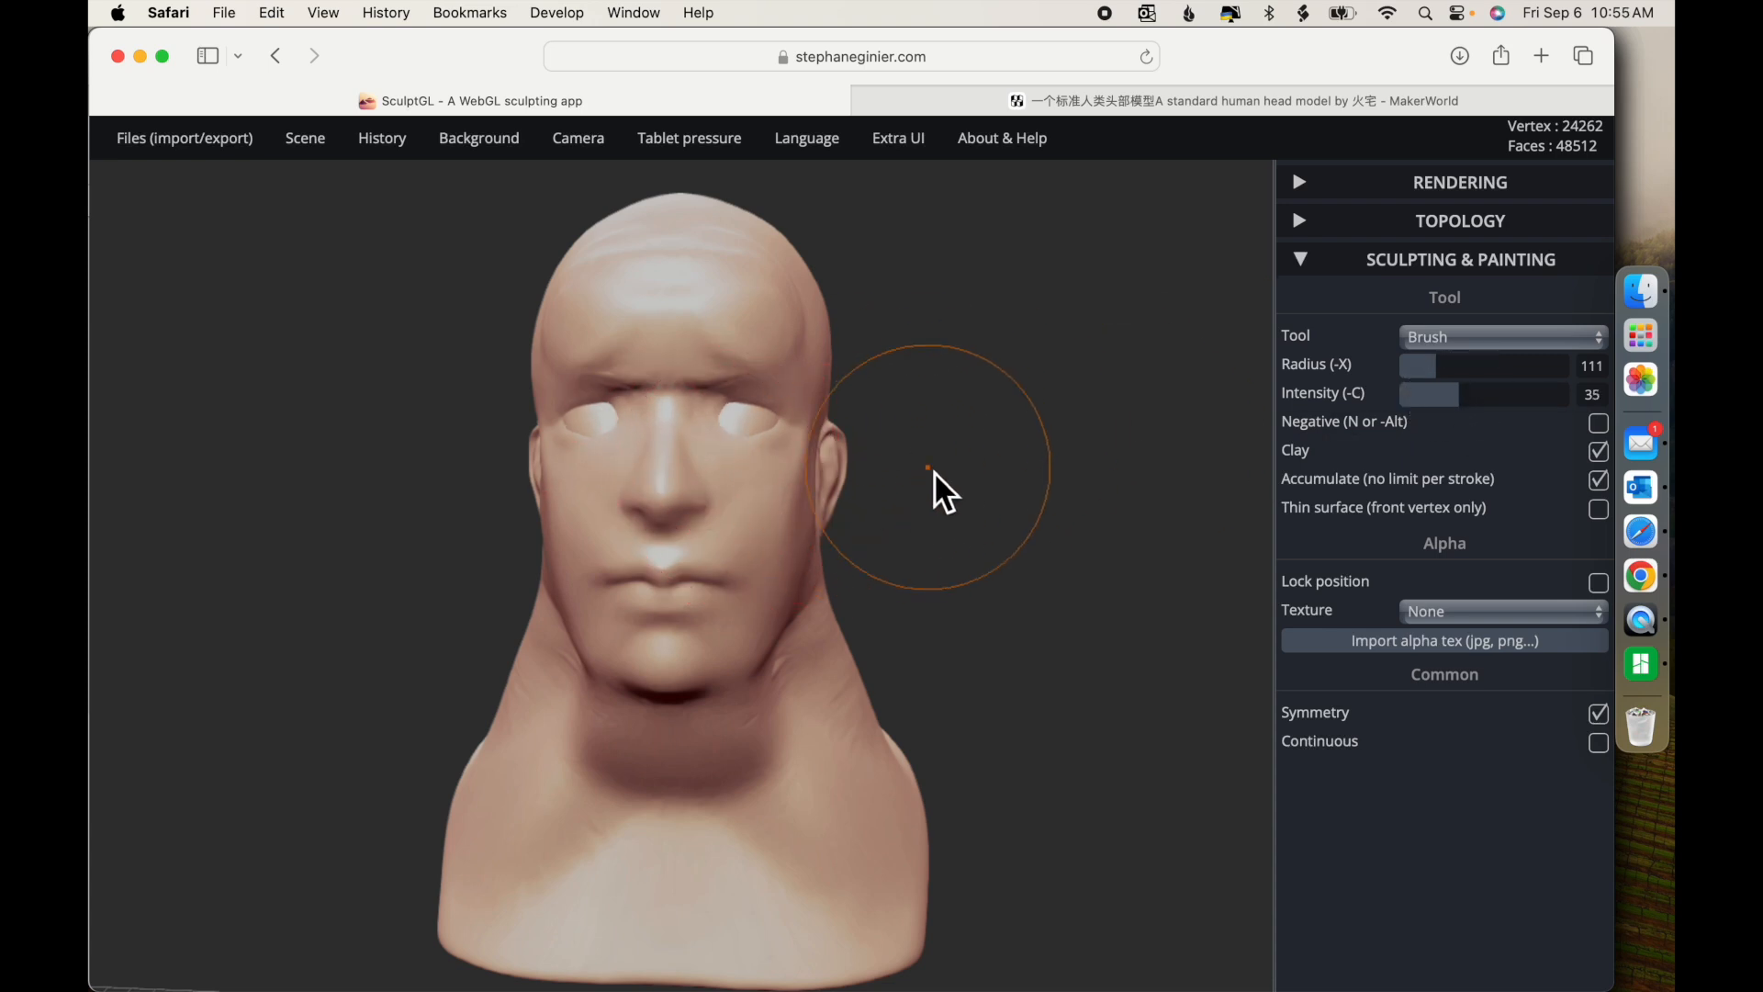
Smooth the brow area above both eyes with the Smooth tool at radius 50 and intensity 75
{"action": "left_click", "coordinate": [1429, 340]}
{"action": "left_click", "coordinate": [1477, 414]}
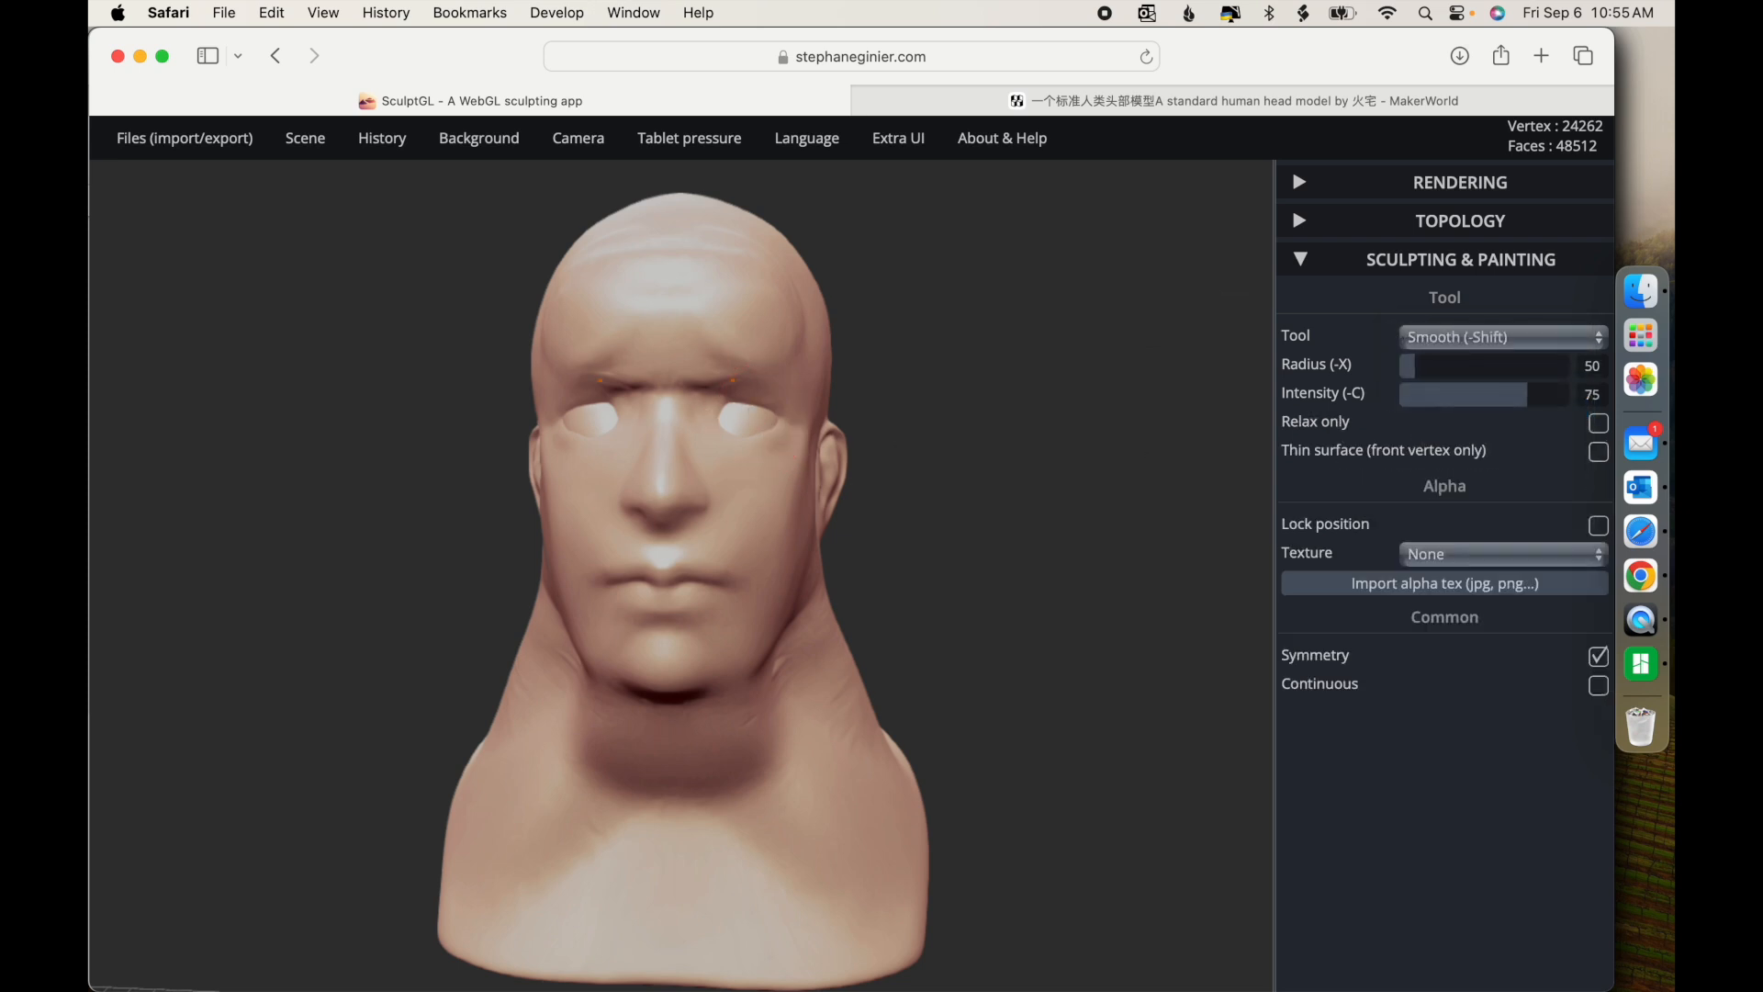
{"action": "left_click_drag", "start_coordinate": [989, 526], "coordinate": [854, 542]}
Push the tip of the nose back toward the face with the Drag tool
{"action": "left_click", "coordinate": [1497, 337]}
{"action": "left_click", "coordinate": [1474, 432]}
{"action": "left_click_drag", "start_coordinate": [480, 498], "coordinate": [489, 508]}
{"action": "left_click_drag", "start_coordinate": [1019, 505], "coordinate": [654, 531]}
Smooth away the inner detail of both ears with the Smooth tool at radius 50 and intensity 75
{"action": "left_click", "coordinate": [1435, 337]}
{"action": "left_click", "coordinate": [1463, 239]}
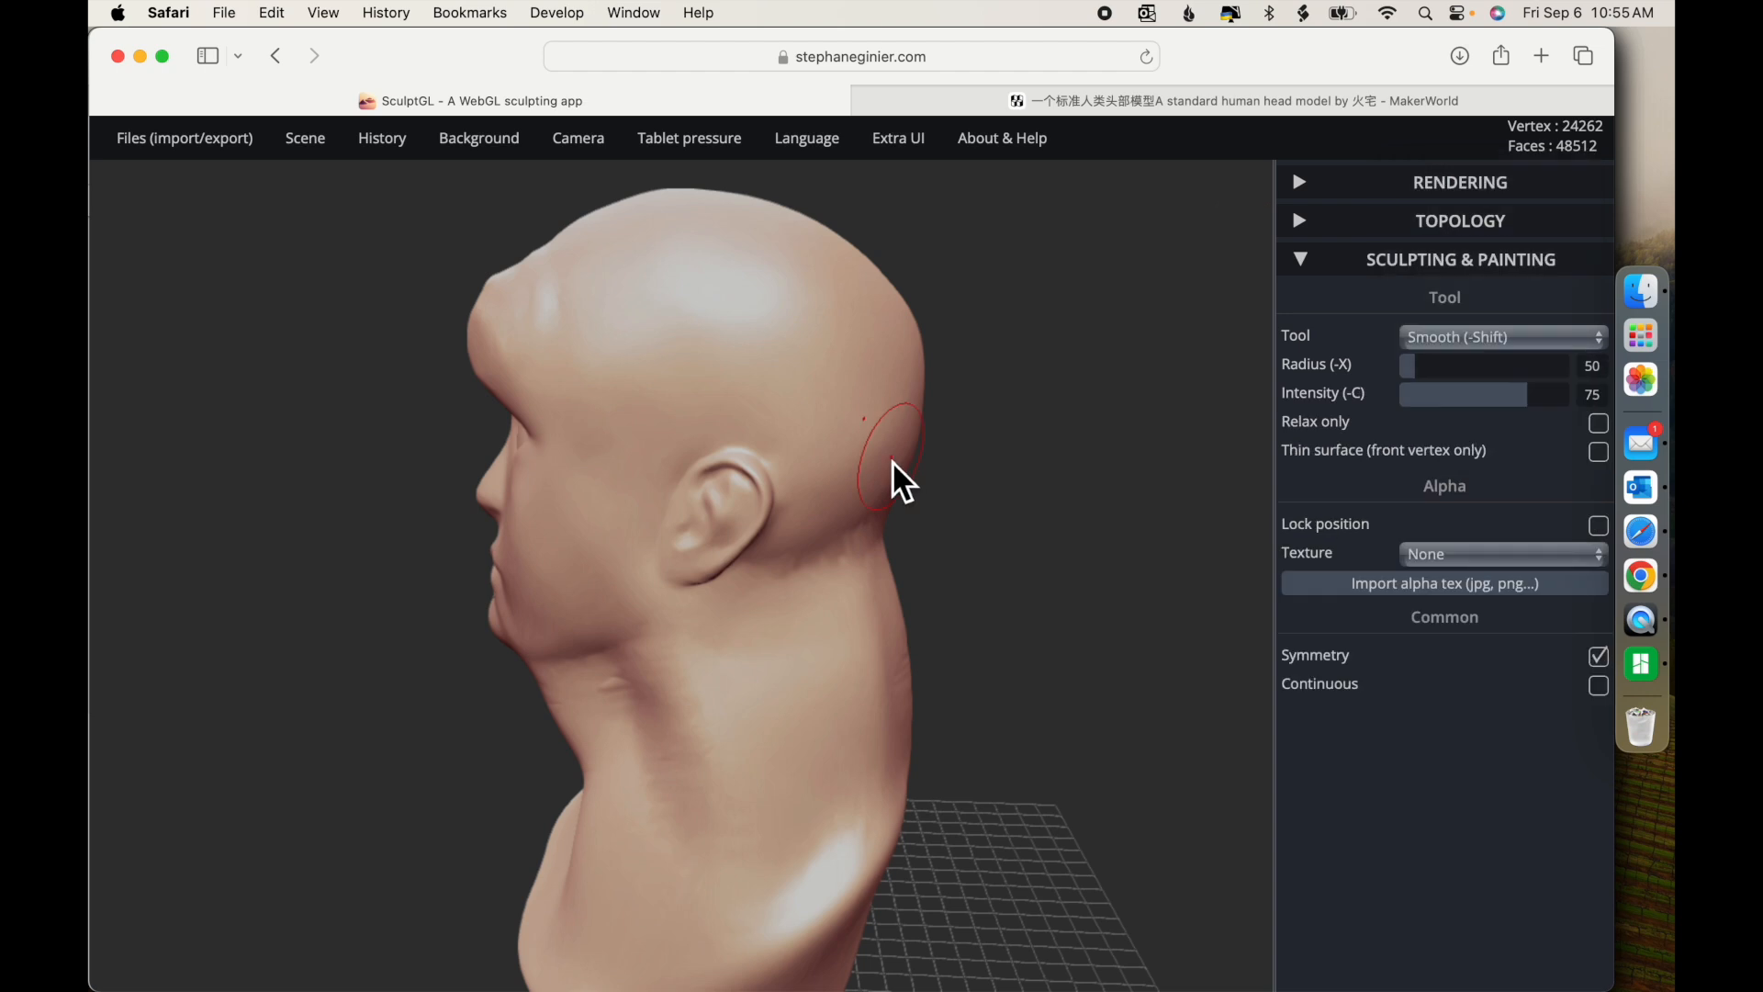
{"action": "mouse_move", "coordinate": [763, 510]}
{"action": "left_mouse_down"}
{"action": "mouse_move", "coordinate": [725, 538]}
{"action": "mouse_move", "coordinate": [732, 480]}
{"action": "left_mouse_up"}
{"action": "left_click_drag", "start_coordinate": [1154, 682], "coordinate": [974, 685]}
Flatten the back and upper sides of the skull with symmetric Flatten strokes at radius 50 and intensity 75
{"action": "left_click", "coordinate": [1493, 340]}
{"action": "left_click", "coordinate": [1488, 359]}
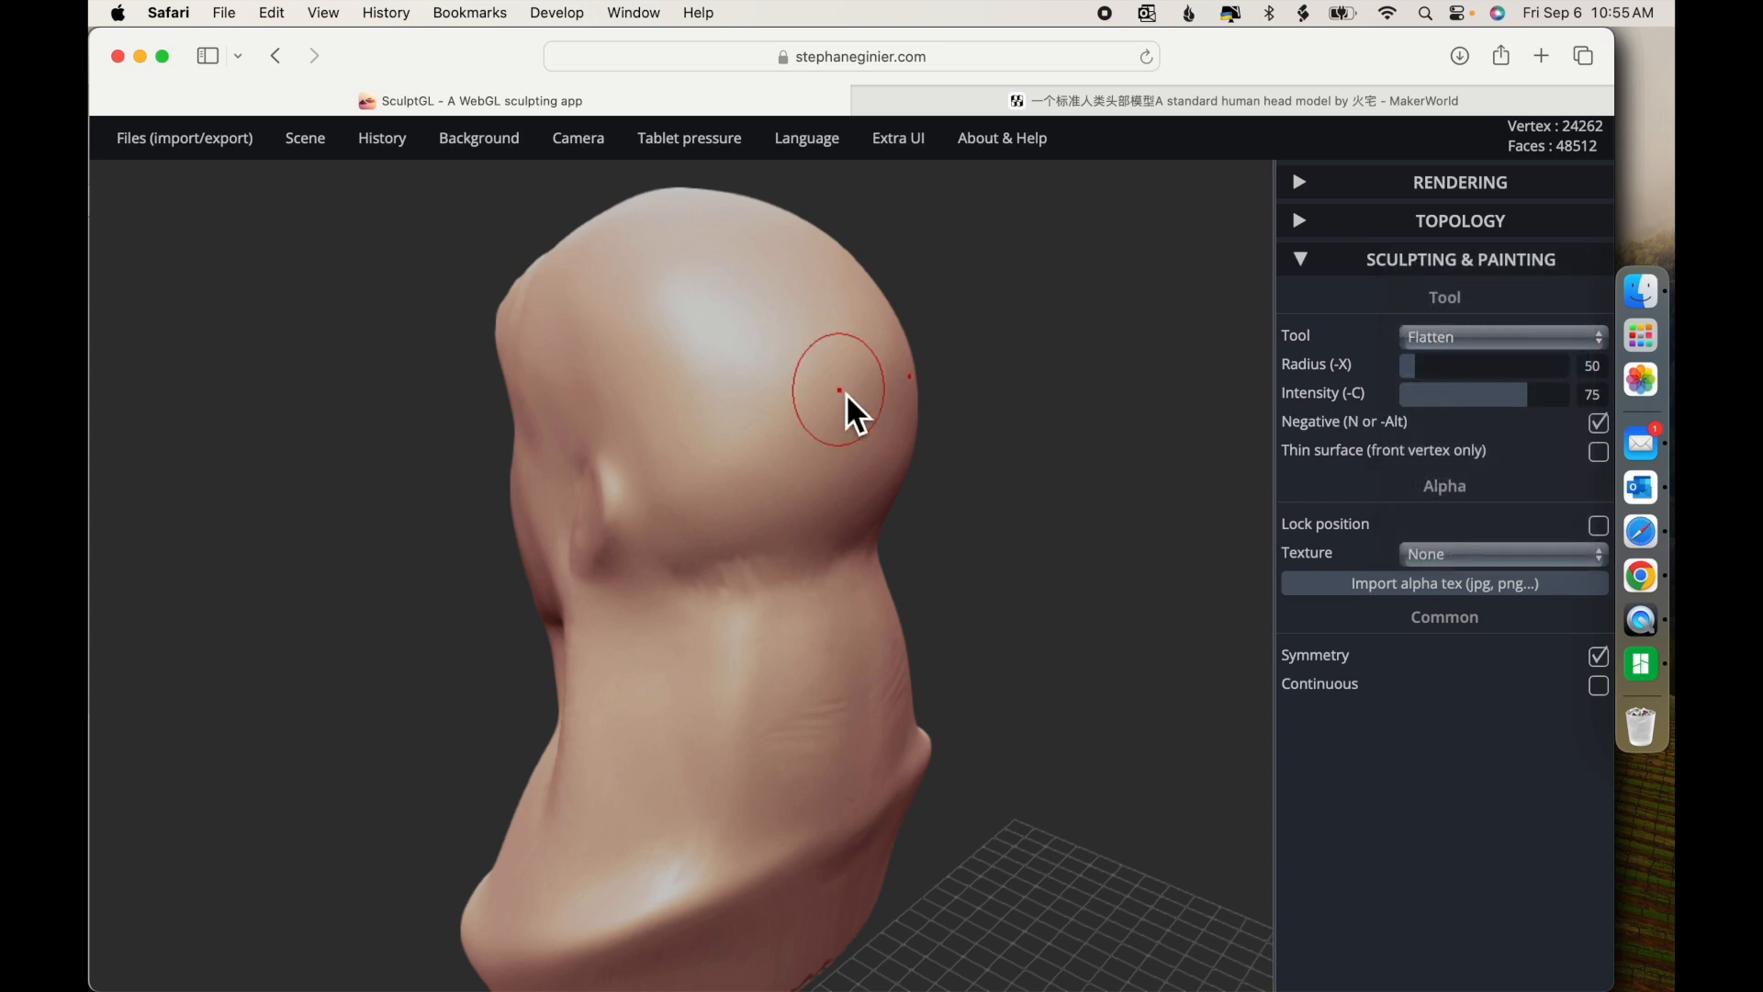
{"action": "mouse_move", "coordinate": [873, 374]}
{"action": "left_mouse_down"}
{"action": "mouse_move", "coordinate": [873, 317]}
{"action": "mouse_move", "coordinate": [871, 519]}
{"action": "left_mouse_up"}
{"action": "left_click_drag", "start_coordinate": [931, 442], "coordinate": [909, 532]}
{"action": "left_click_drag", "start_coordinate": [752, 338], "coordinate": [720, 278]}
{"action": "left_click_drag", "start_coordinate": [883, 346], "coordinate": [1121, 409]}
Raise a rounded bump above each ear with the Inflate tool at radius 50 and intensity 30
{"action": "left_click", "coordinate": [1488, 337]}
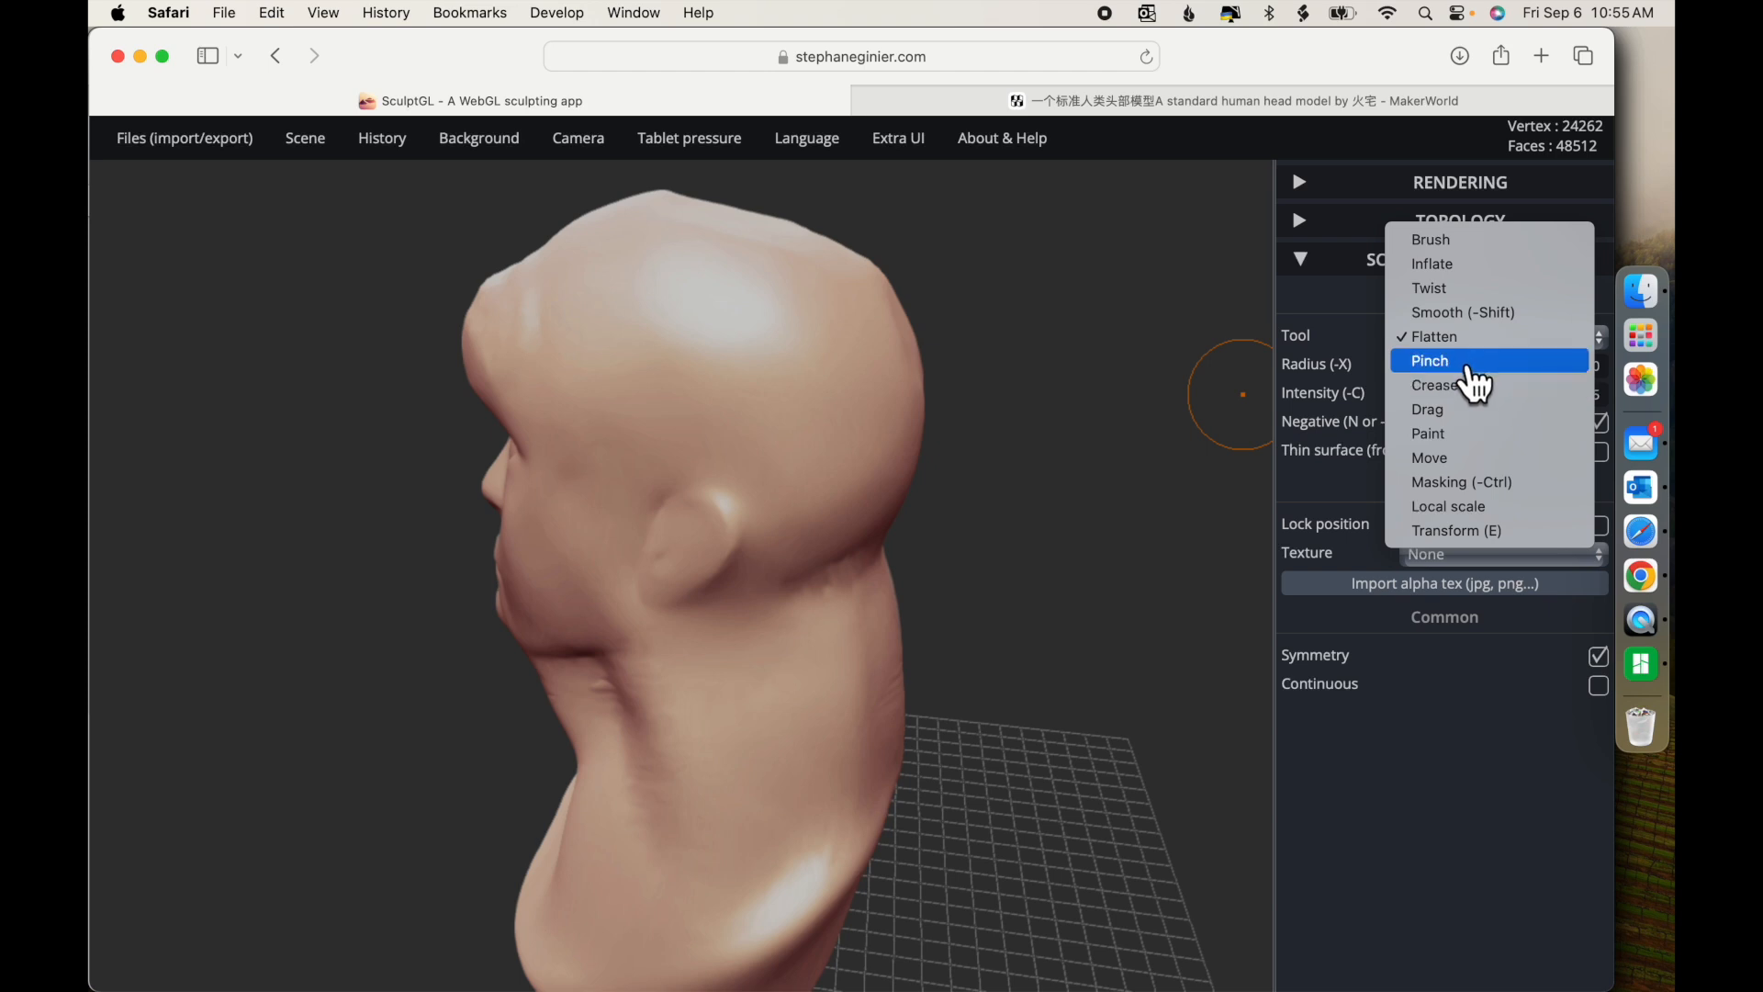
{"action": "left_click", "coordinate": [1435, 265]}
{"action": "mouse_move", "coordinate": [758, 355]}
{"action": "left_mouse_down"}
{"action": "mouse_move", "coordinate": [760, 392]}
{"action": "mouse_move", "coordinate": [799, 402]}
{"action": "mouse_move", "coordinate": [793, 353]}
{"action": "mouse_move", "coordinate": [736, 314]}
{"action": "mouse_move", "coordinate": [706, 329]}
{"action": "mouse_move", "coordinate": [711, 386]}
{"action": "mouse_move", "coordinate": [763, 413]}
{"action": "mouse_move", "coordinate": [804, 402]}
{"action": "mouse_move", "coordinate": [750, 368]}
{"action": "mouse_move", "coordinate": [746, 402]}
{"action": "mouse_move", "coordinate": [788, 404]}
{"action": "left_mouse_up"}
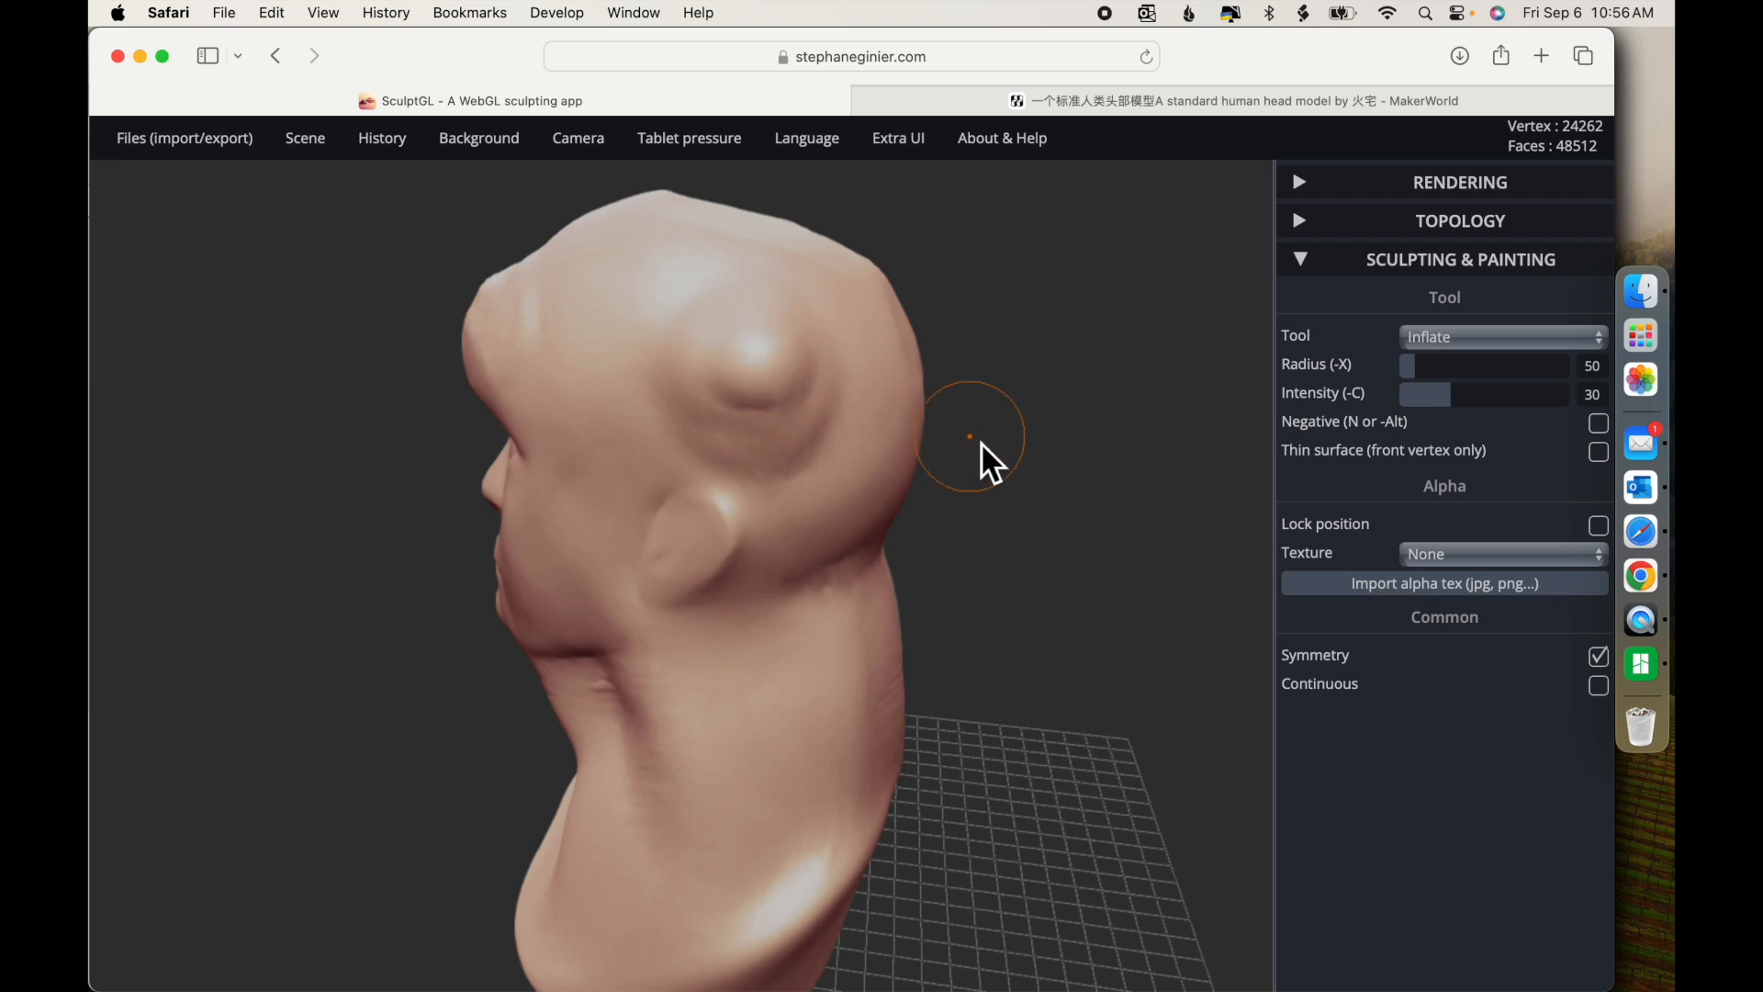
Build up the bump above each ear further with symmetric Inflate strokes at radius 50 and intensity 30
{"action": "scroll", "coordinate": [981, 443], "scroll_direction": "up", "scroll_amount": 10}
{"action": "scroll", "coordinate": [981, 443], "scroll_direction": "down", "scroll_amount": 10}
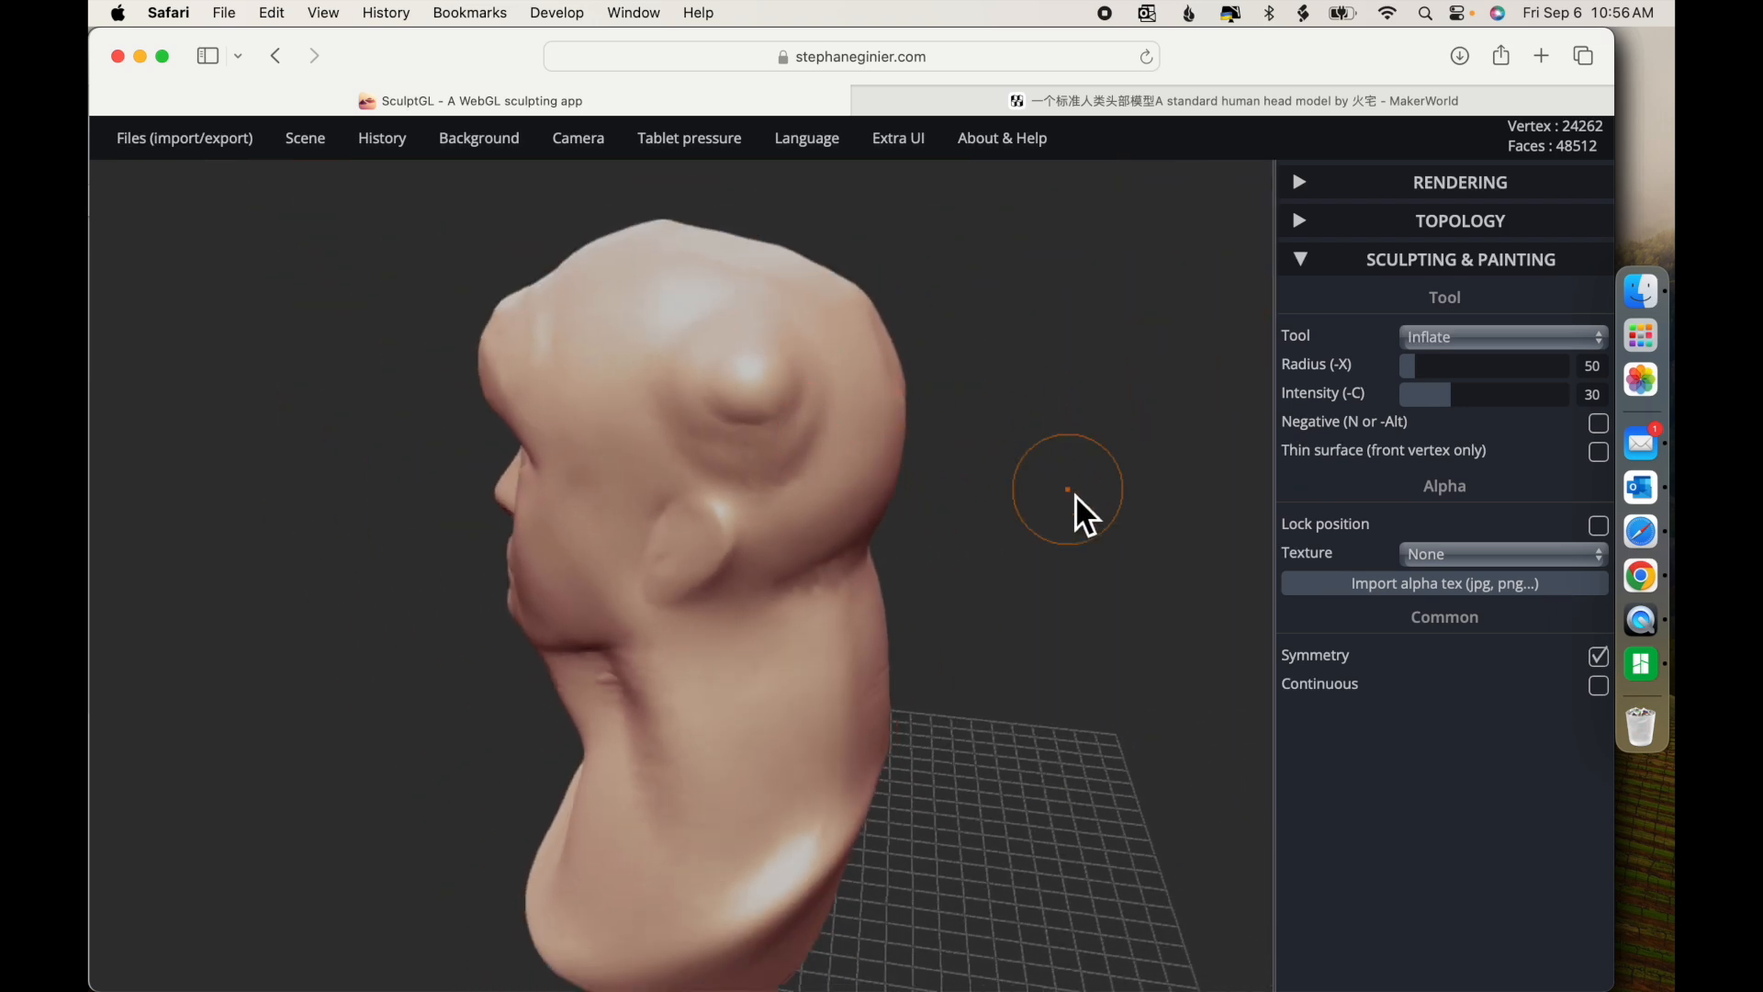
{"action": "left_click_drag", "start_coordinate": [1071, 504], "coordinate": [868, 482]}
{"action": "left_click_drag", "start_coordinate": [580, 406], "coordinate": [603, 378]}
{"action": "left_click_drag", "start_coordinate": [947, 433], "coordinate": [1117, 416]}
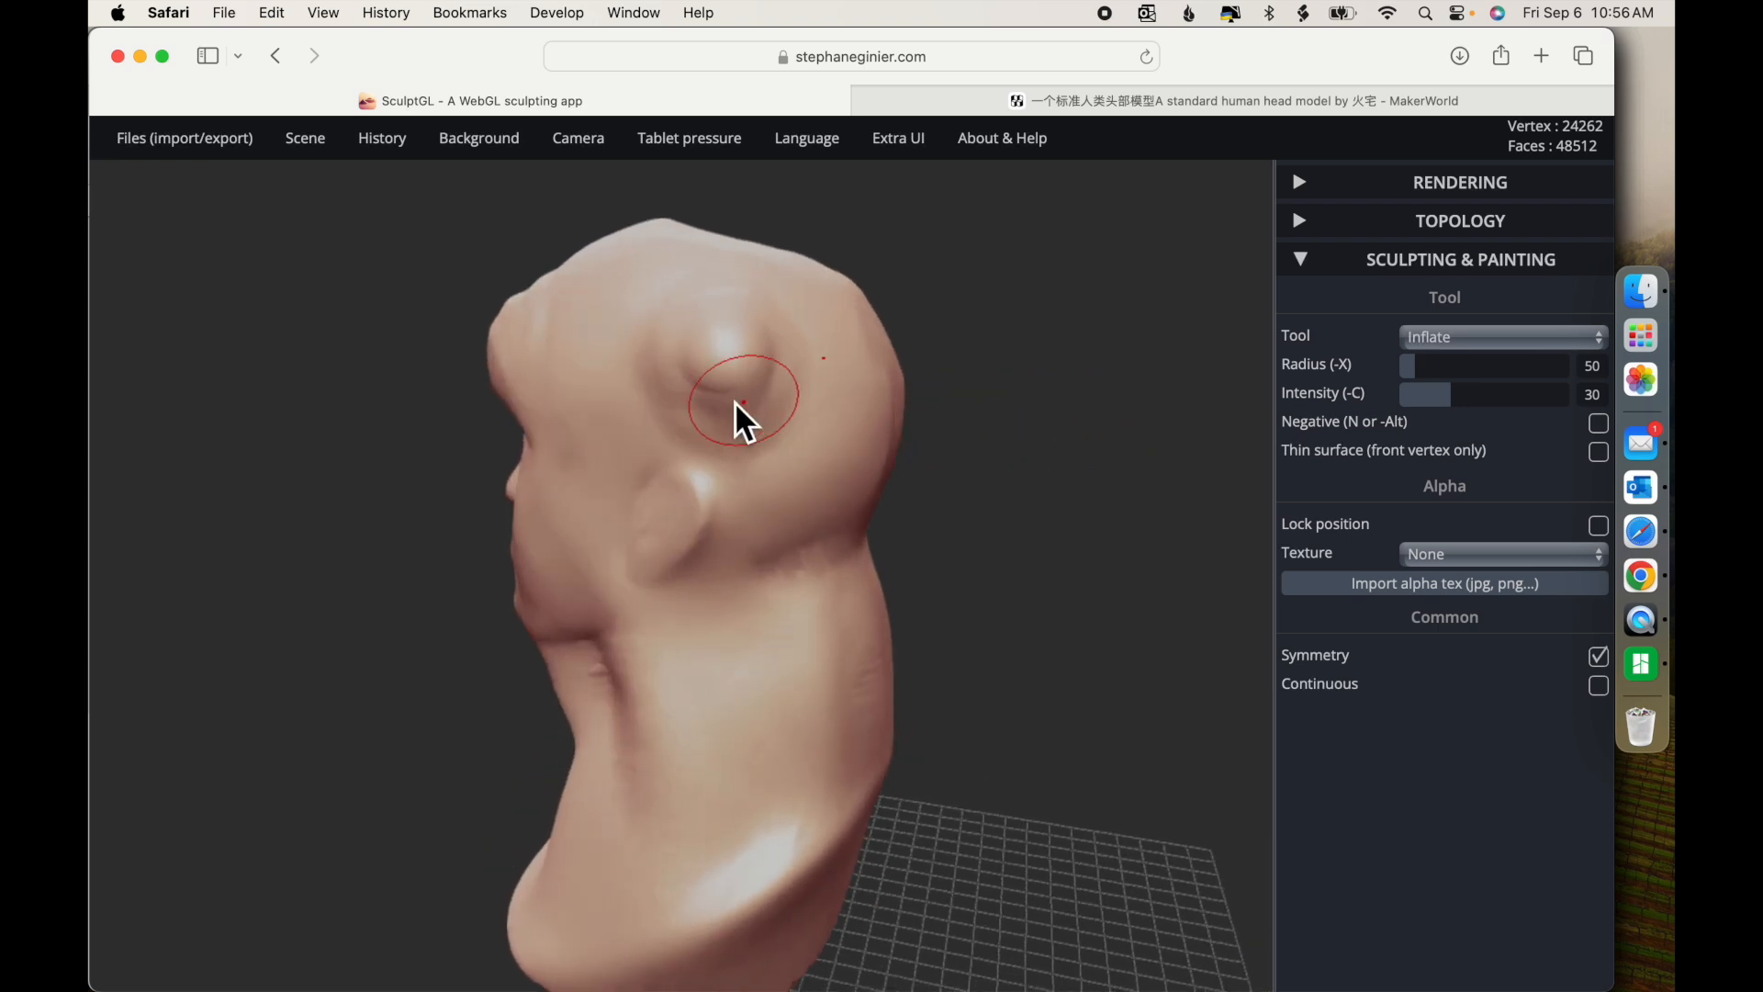
{"action": "left_click_drag", "start_coordinate": [698, 393], "coordinate": [690, 395]}
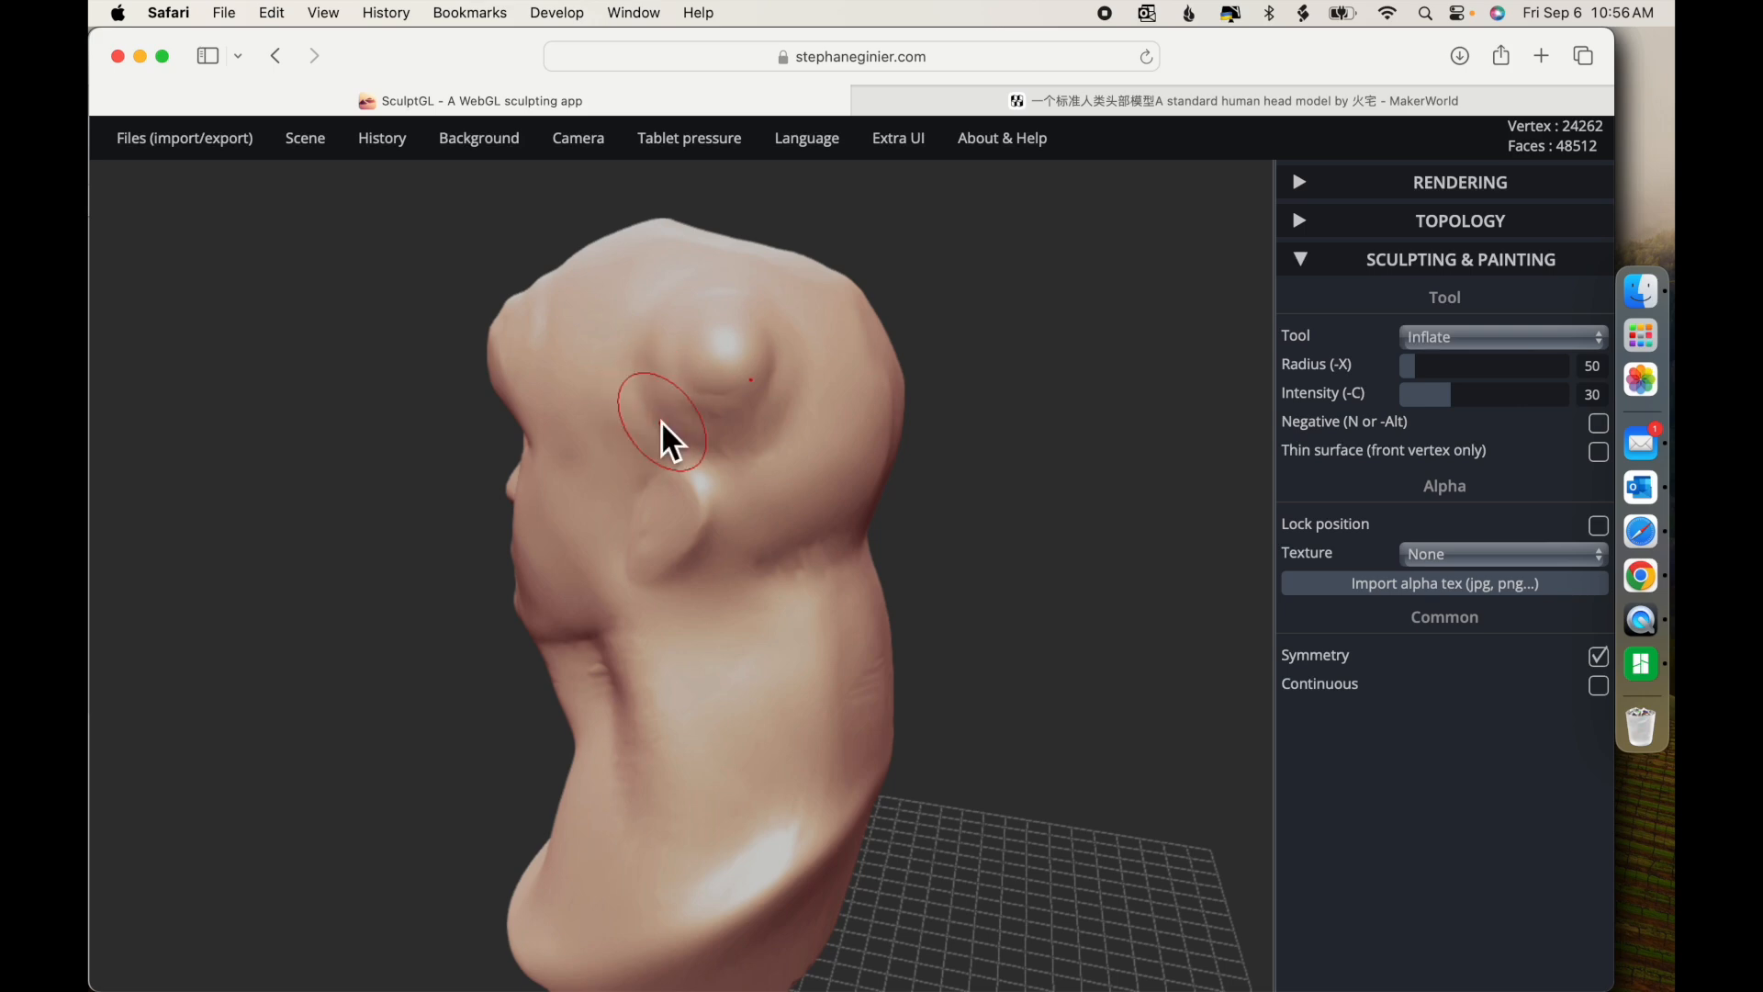
Check the mesh density around the ear in wireframe and subdivide the mesh once to resolution 2
{"action": "key", "text": "w"}
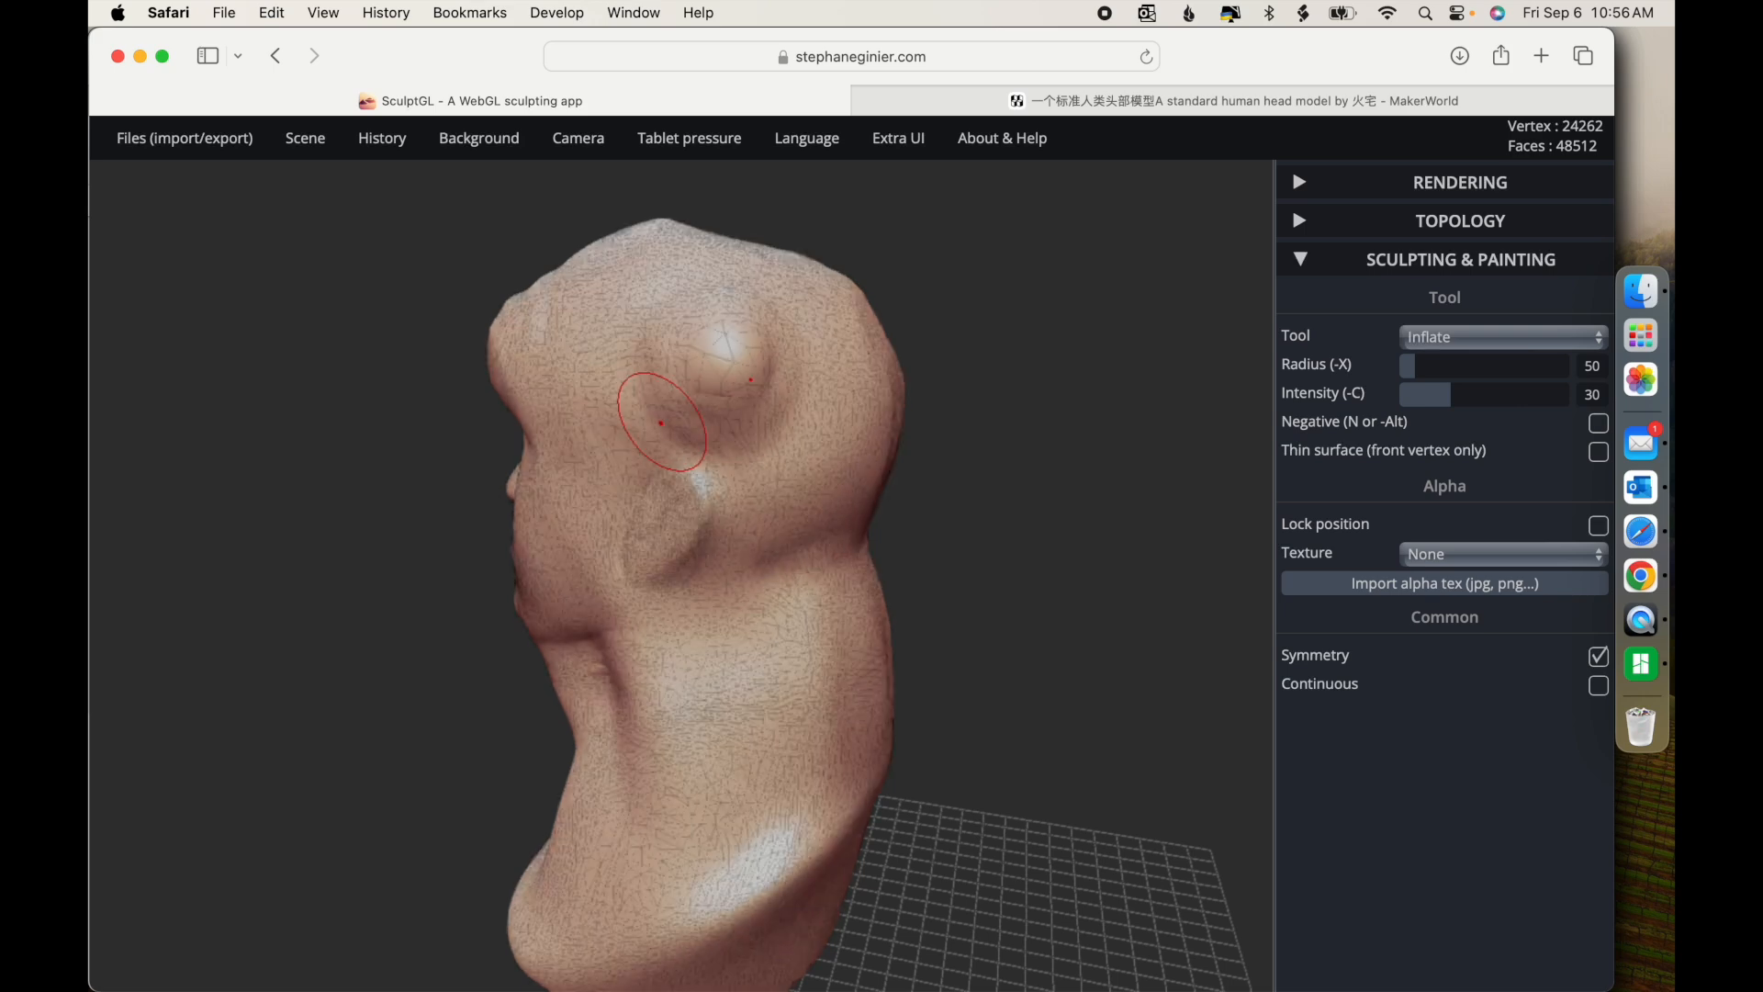
{"action": "scroll", "coordinate": [1013, 450], "scroll_direction": "up", "scroll_amount": 5}
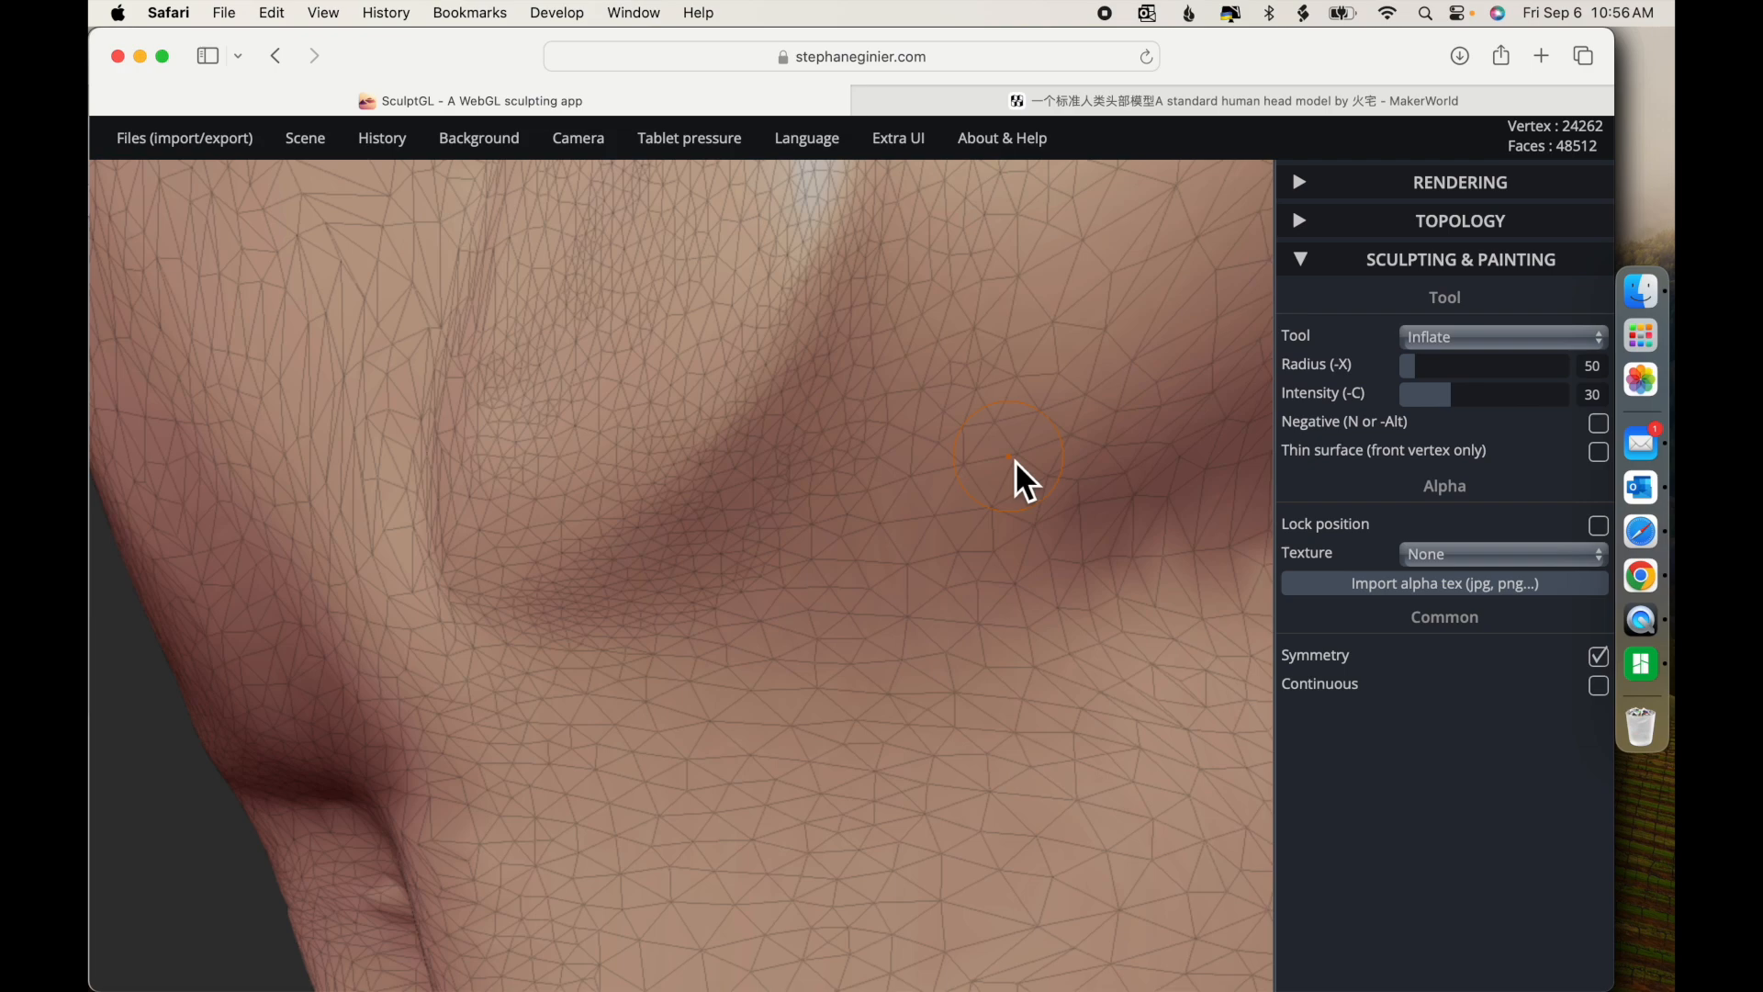
{"action": "scroll", "coordinate": [716, 597], "scroll_direction": "down", "scroll_amount": 5}
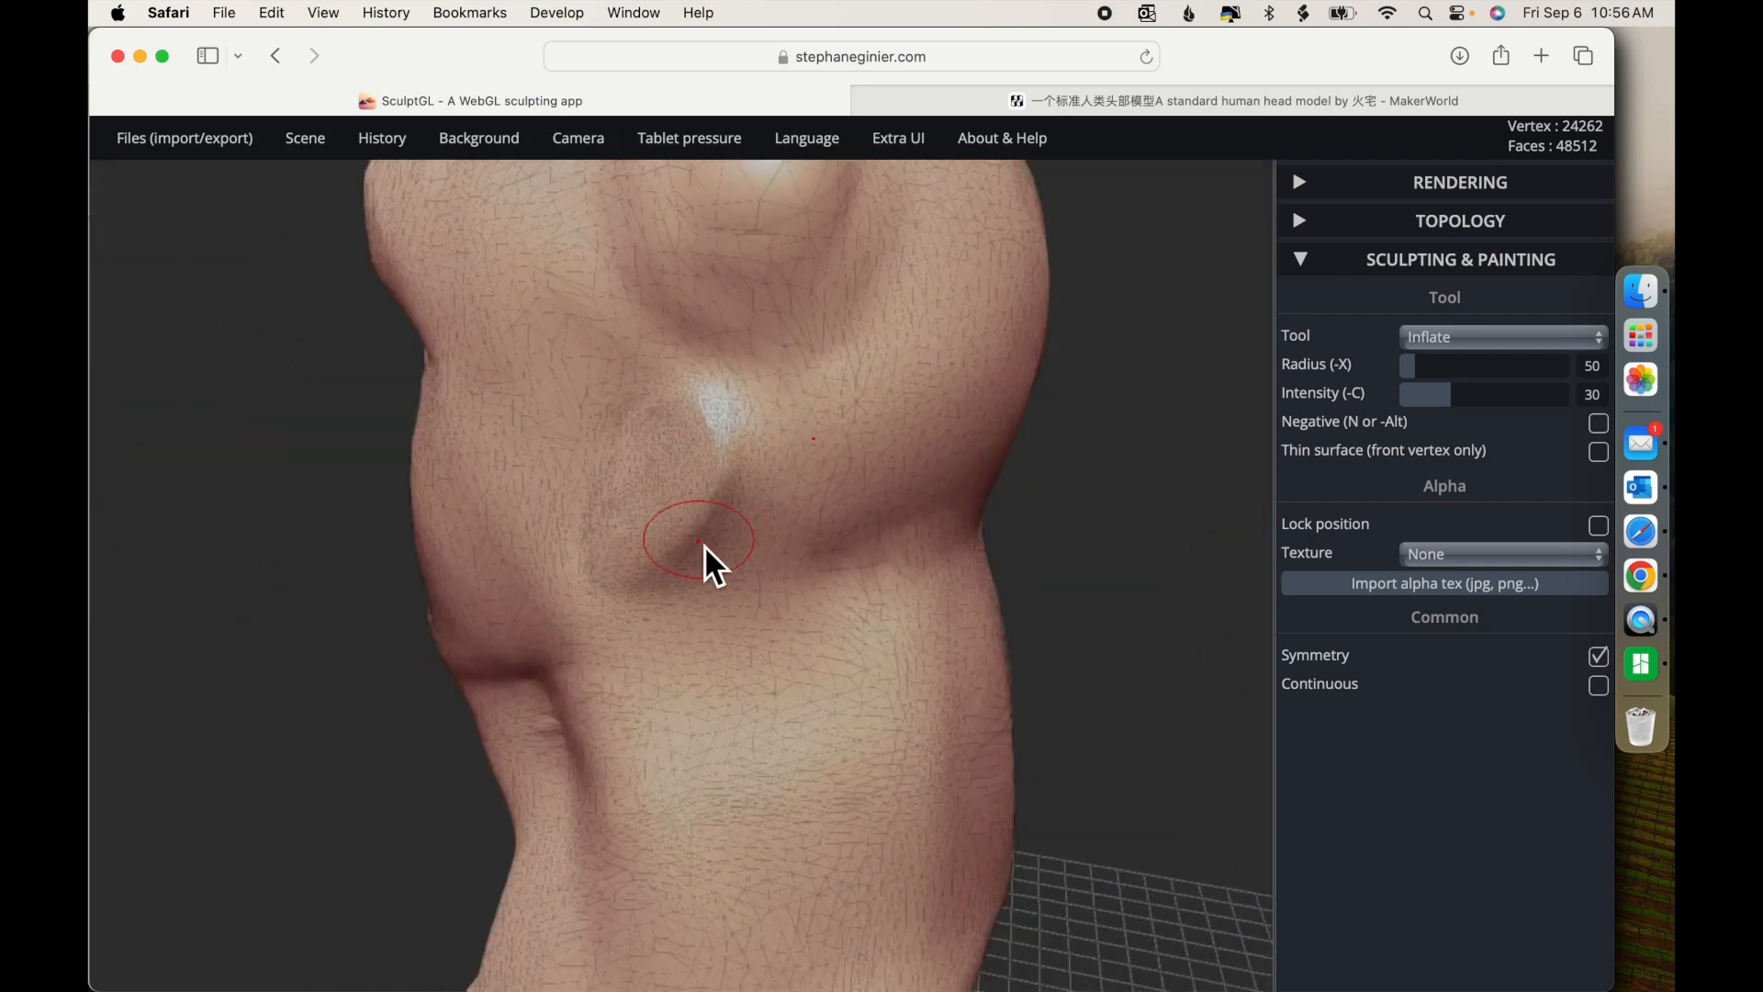
{"action": "scroll", "coordinate": [795, 480], "scroll_direction": "down", "scroll_amount": 5}
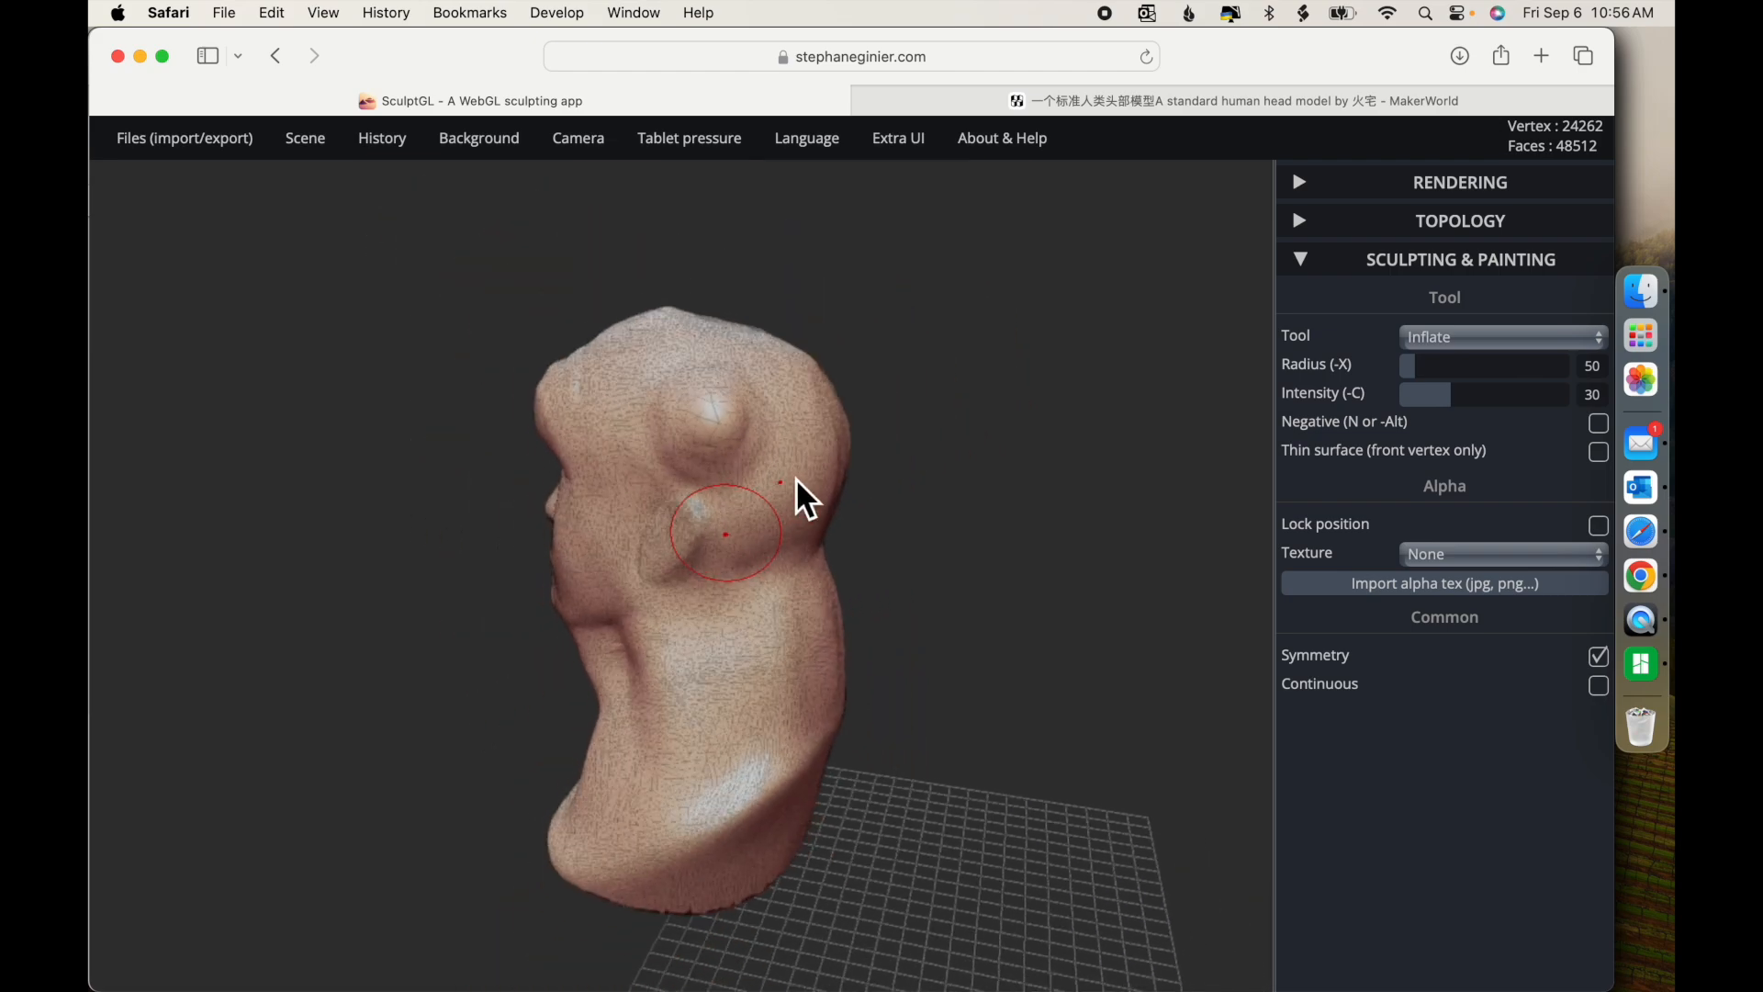
{"action": "scroll", "coordinate": [795, 478], "scroll_direction": "up", "scroll_amount": 3}
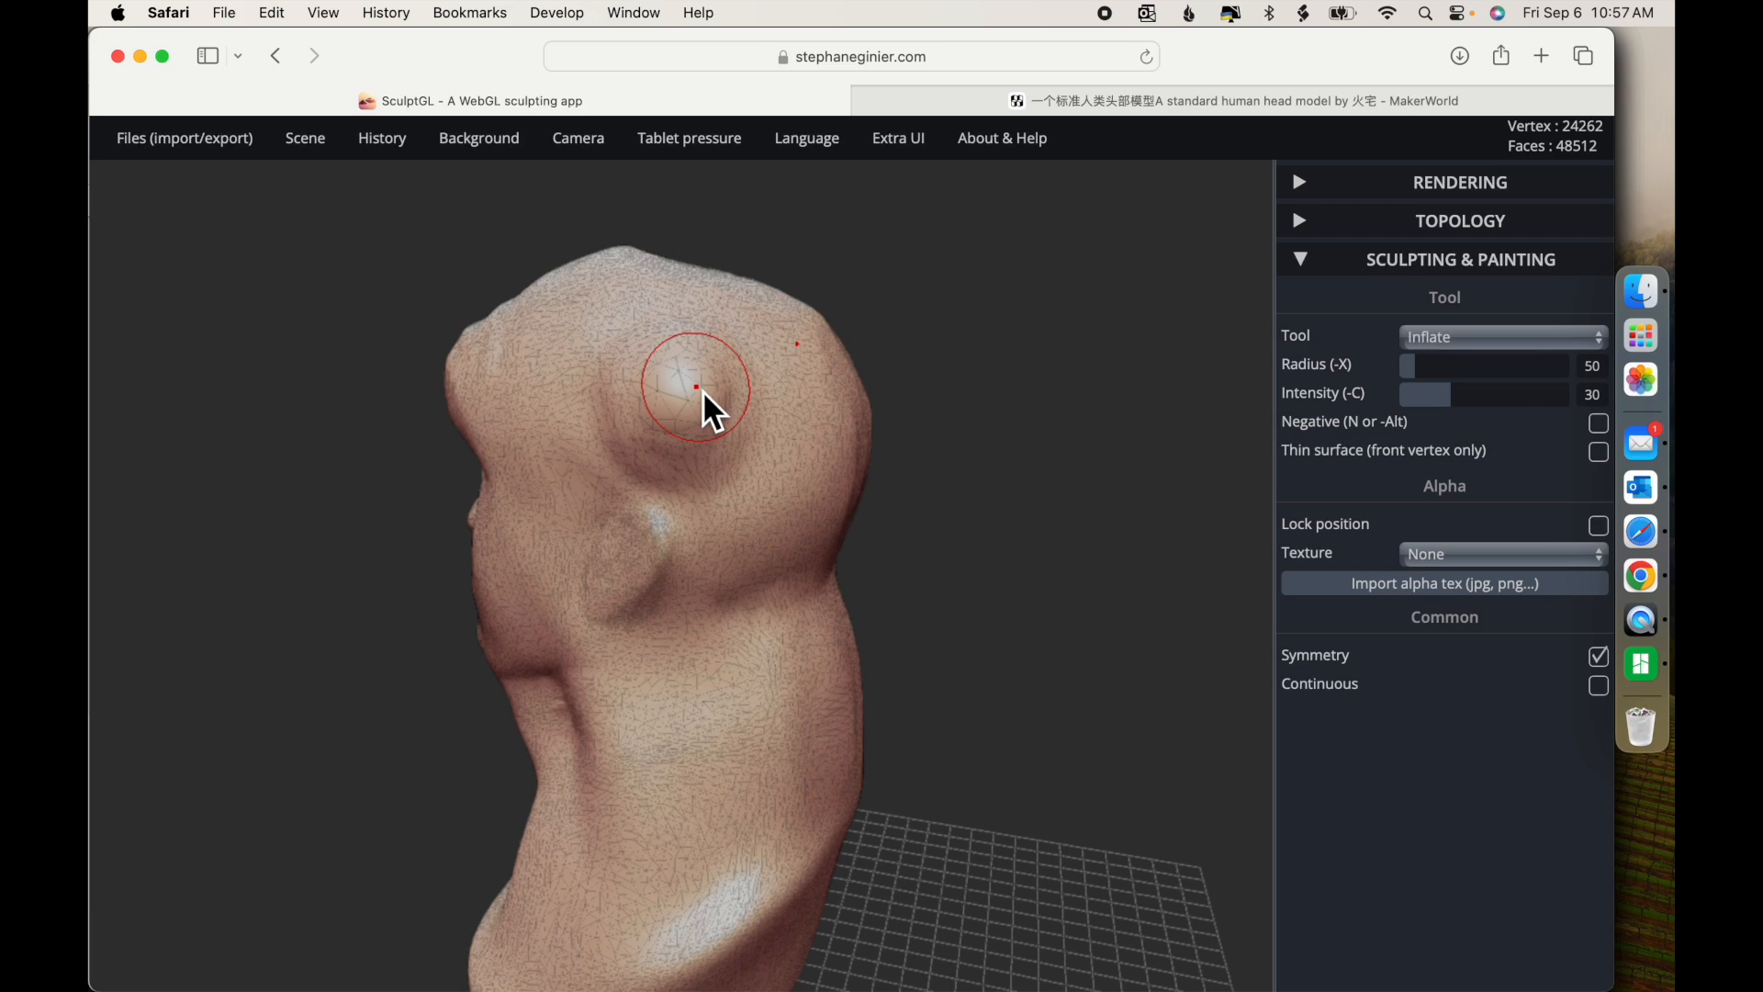
{"action": "left_click", "coordinate": [1308, 222]}
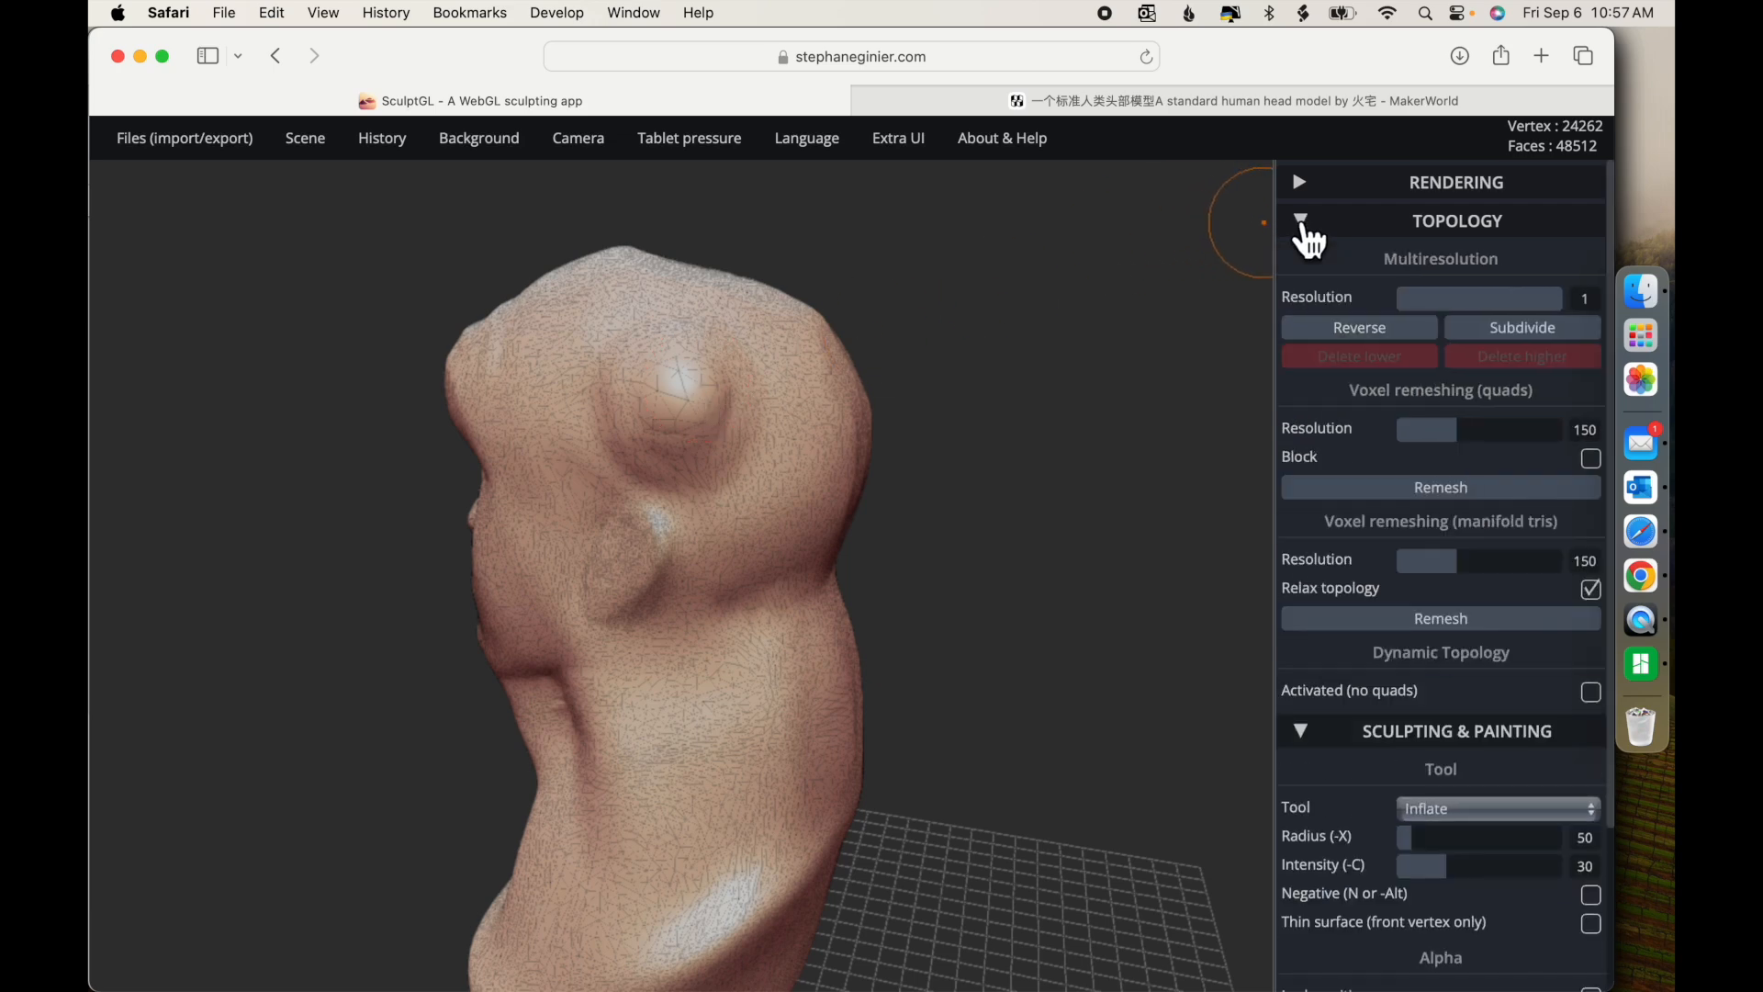
{"action": "left_click", "coordinate": [1522, 328]}
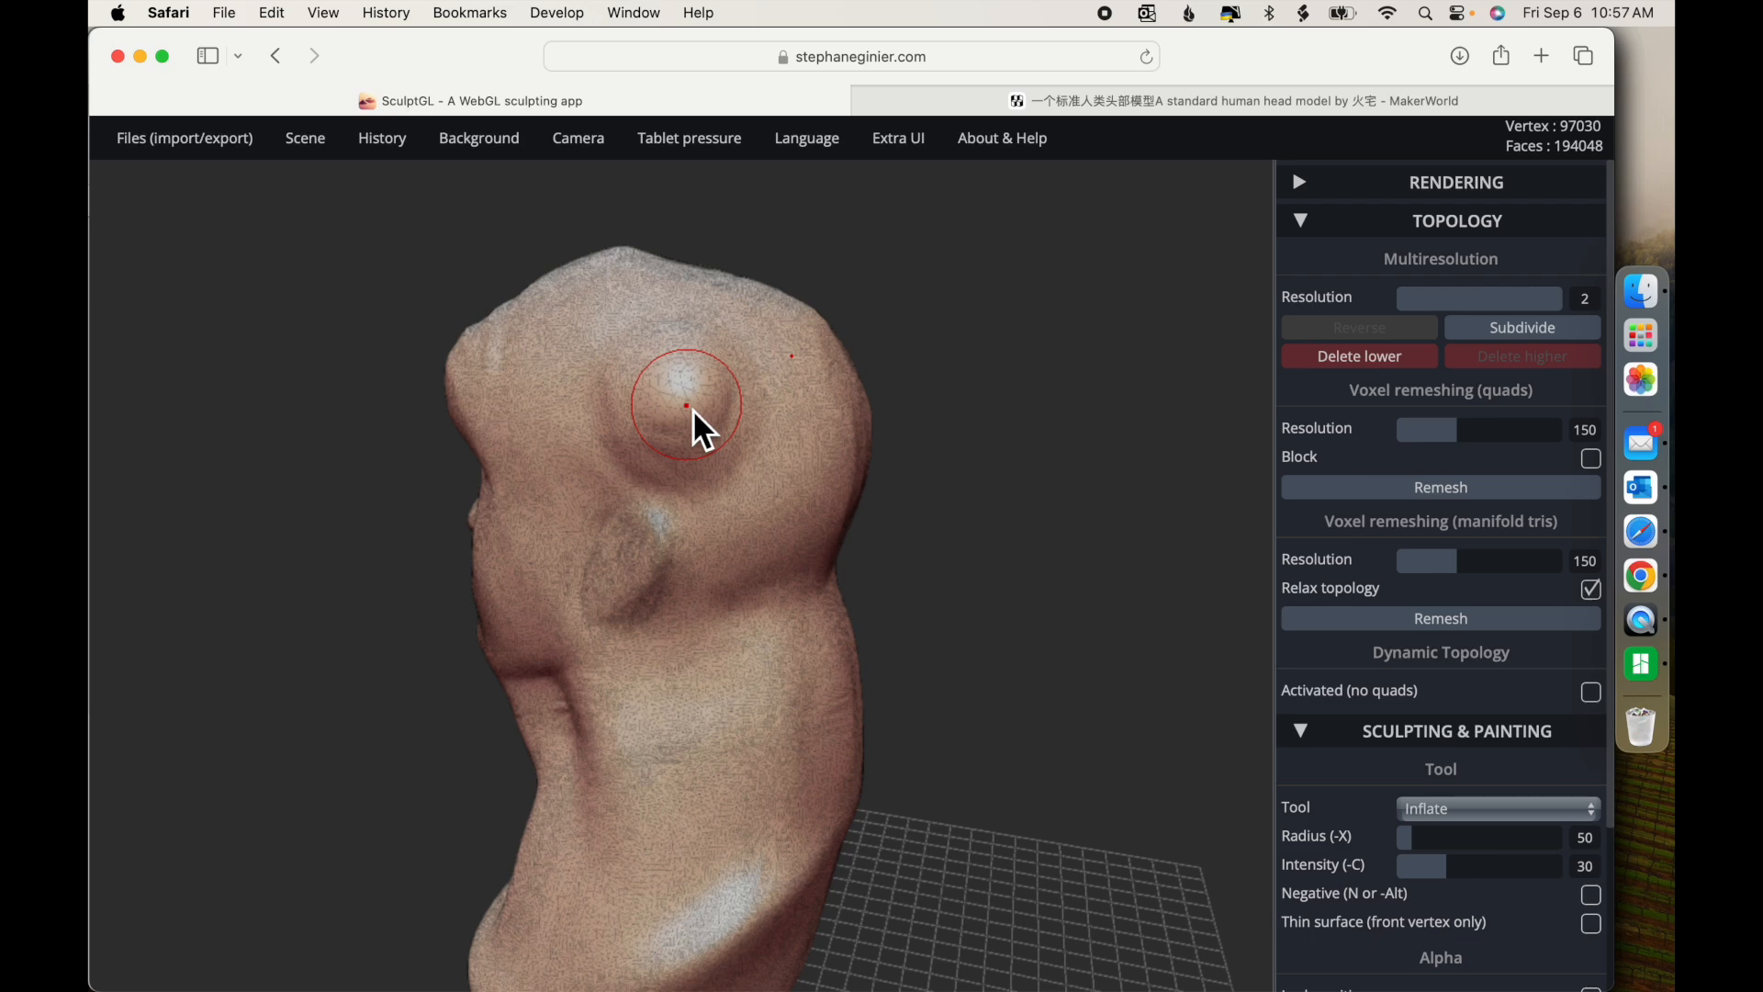
{"action": "left_click", "coordinate": [1300, 224]}
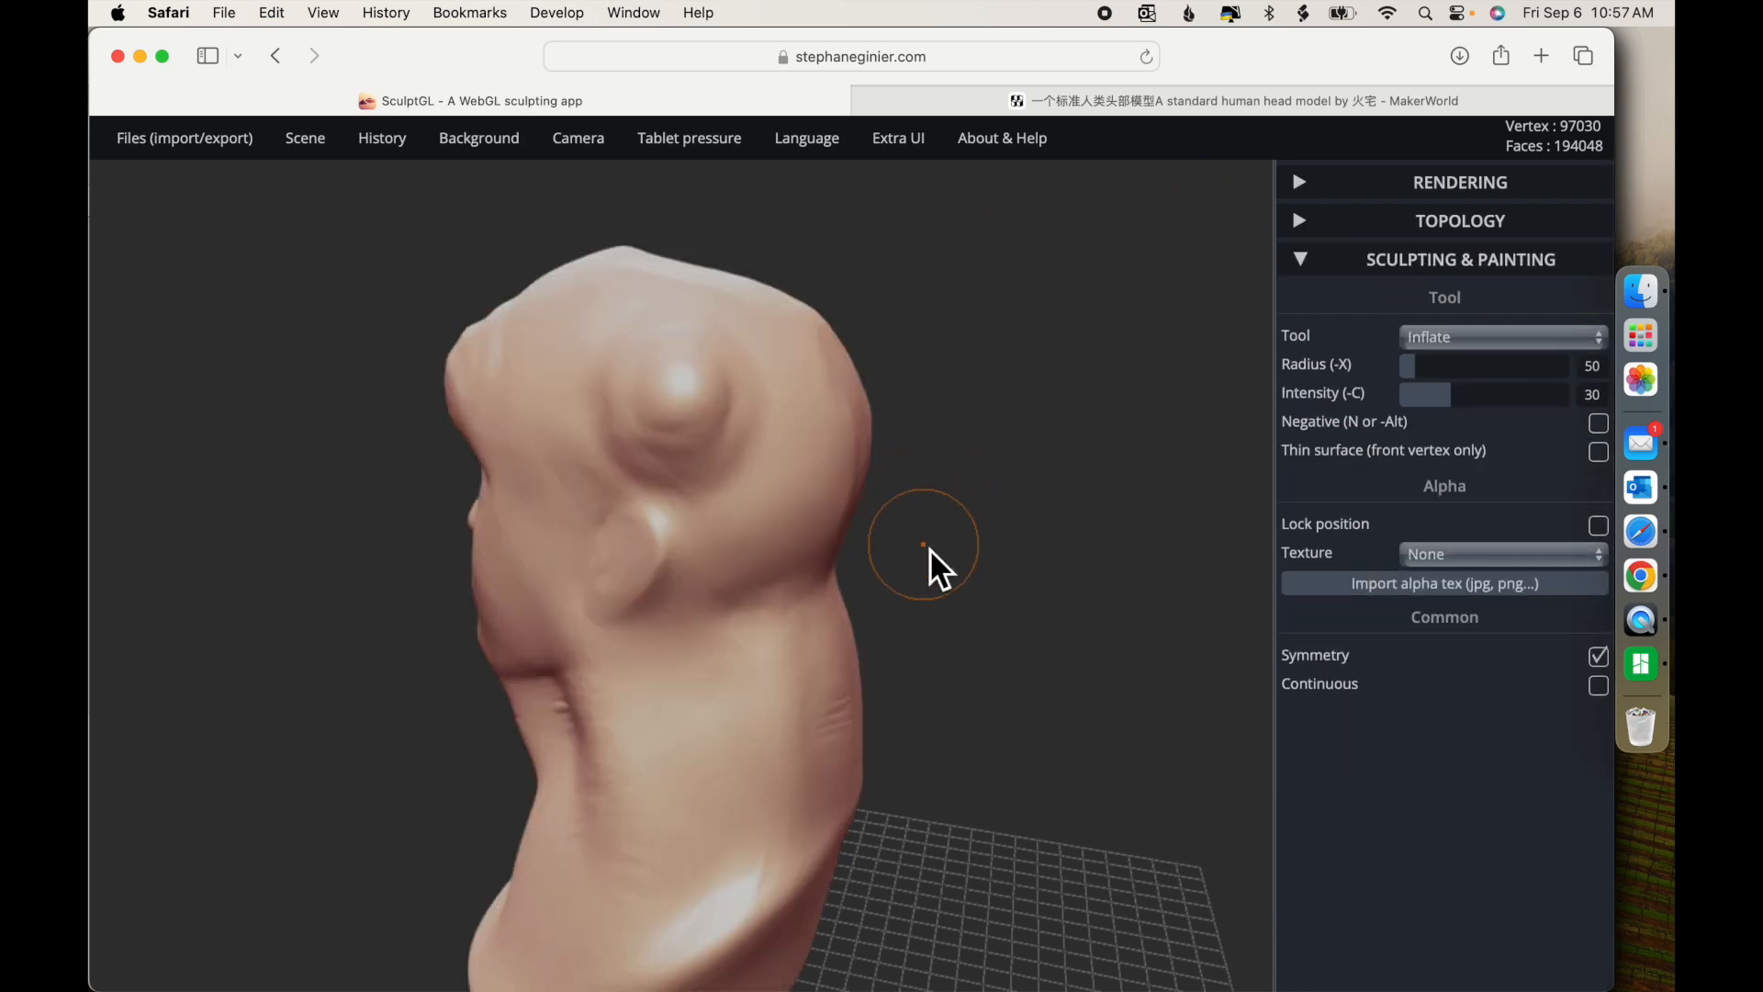
Inflate the bumps above the ears into protruding horn-like knobs at radius 50 and intensity 30
{"action": "left_click_drag", "start_coordinate": [938, 548], "coordinate": [1153, 554]}
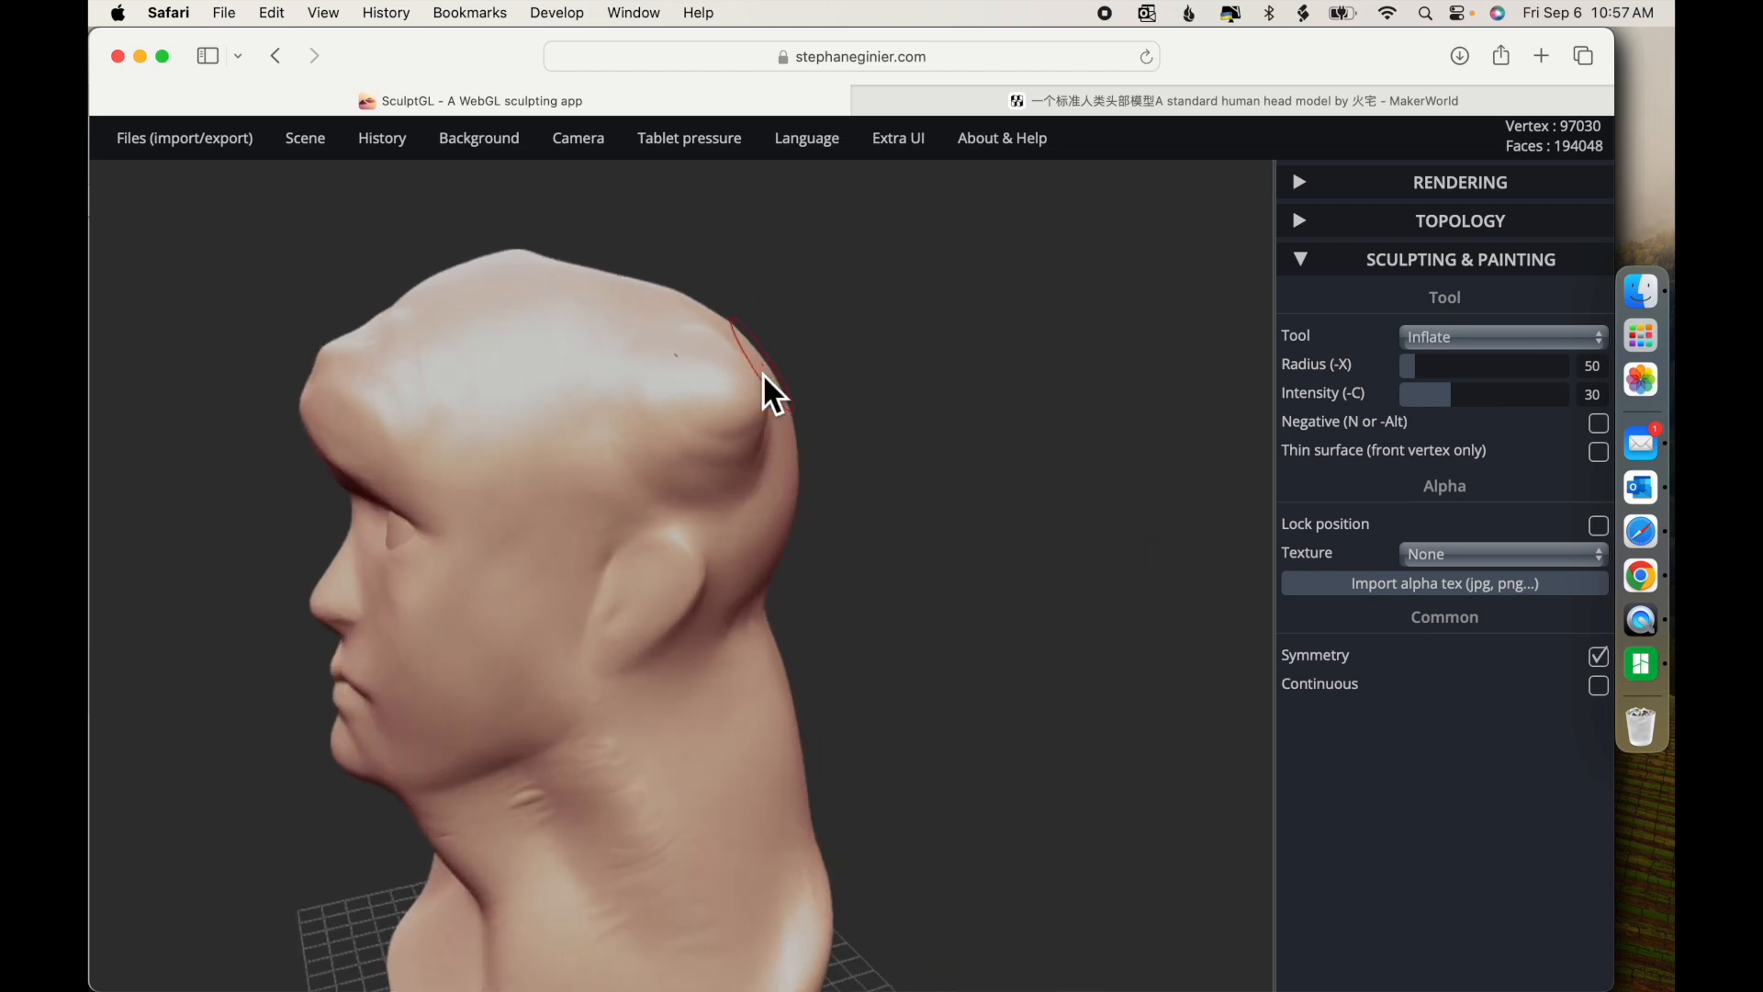
{"action": "left_click_drag", "start_coordinate": [752, 388], "coordinate": [758, 398]}
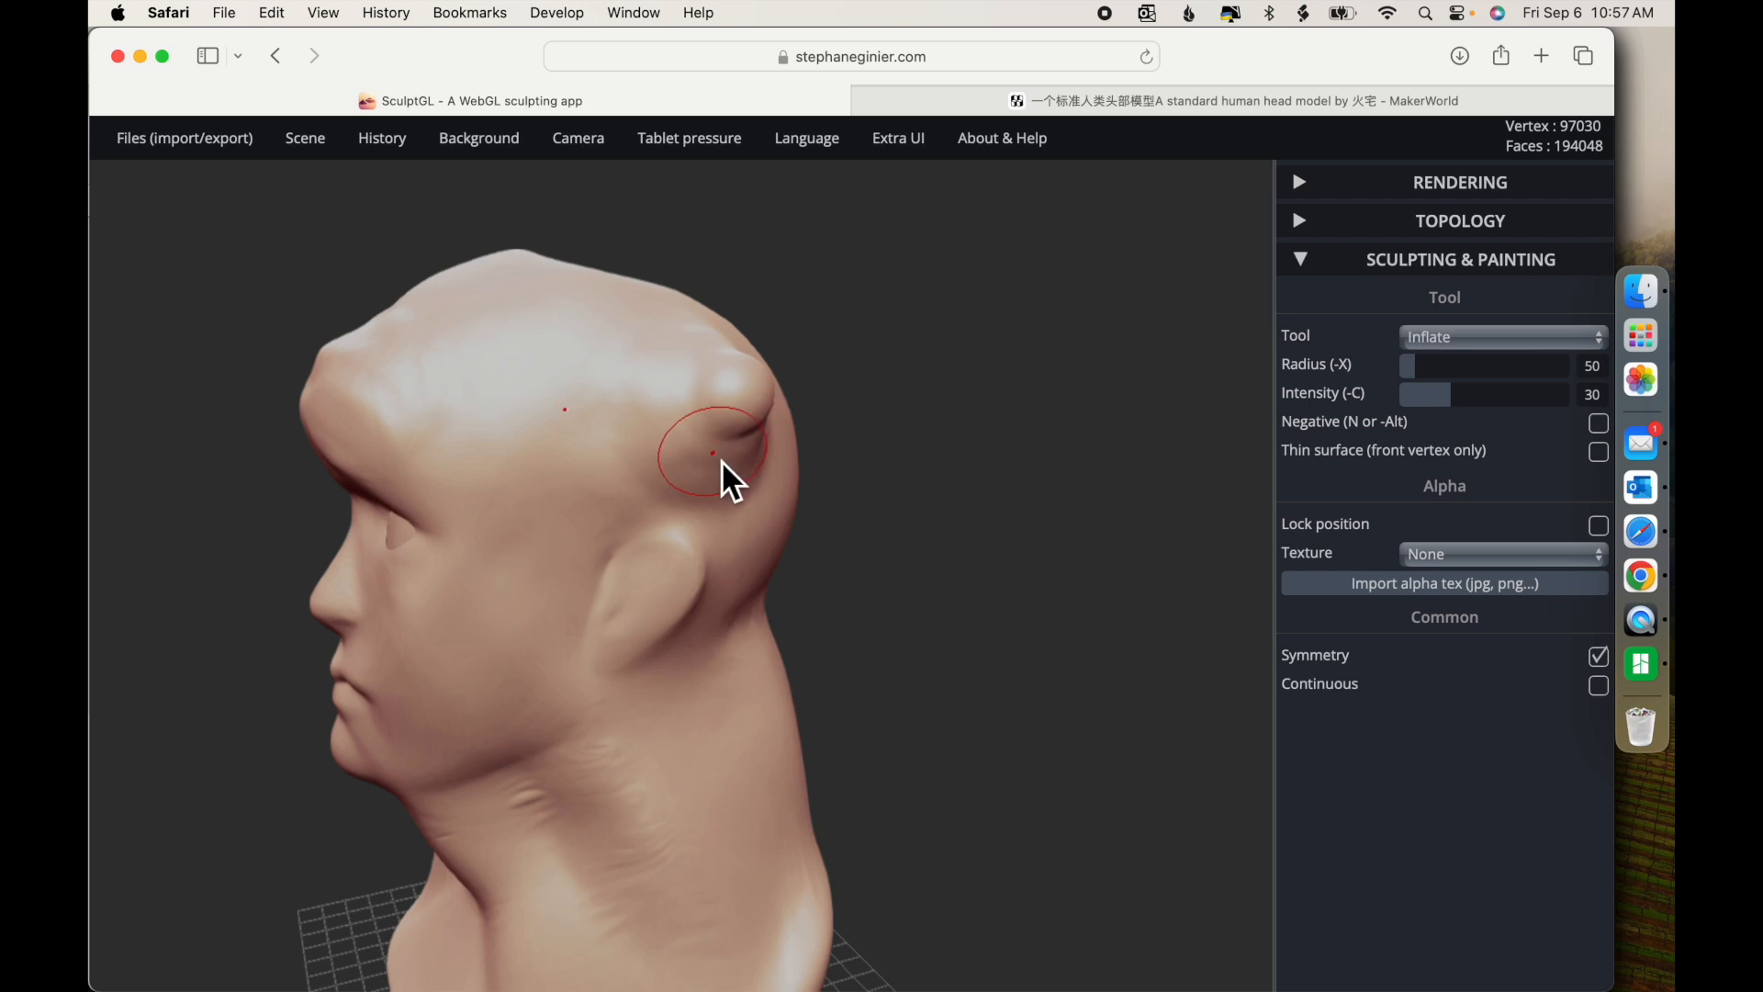
{"action": "left_click_drag", "start_coordinate": [1011, 362], "coordinate": [866, 492]}
{"action": "left_click_drag", "start_coordinate": [776, 426], "coordinate": [728, 518]}
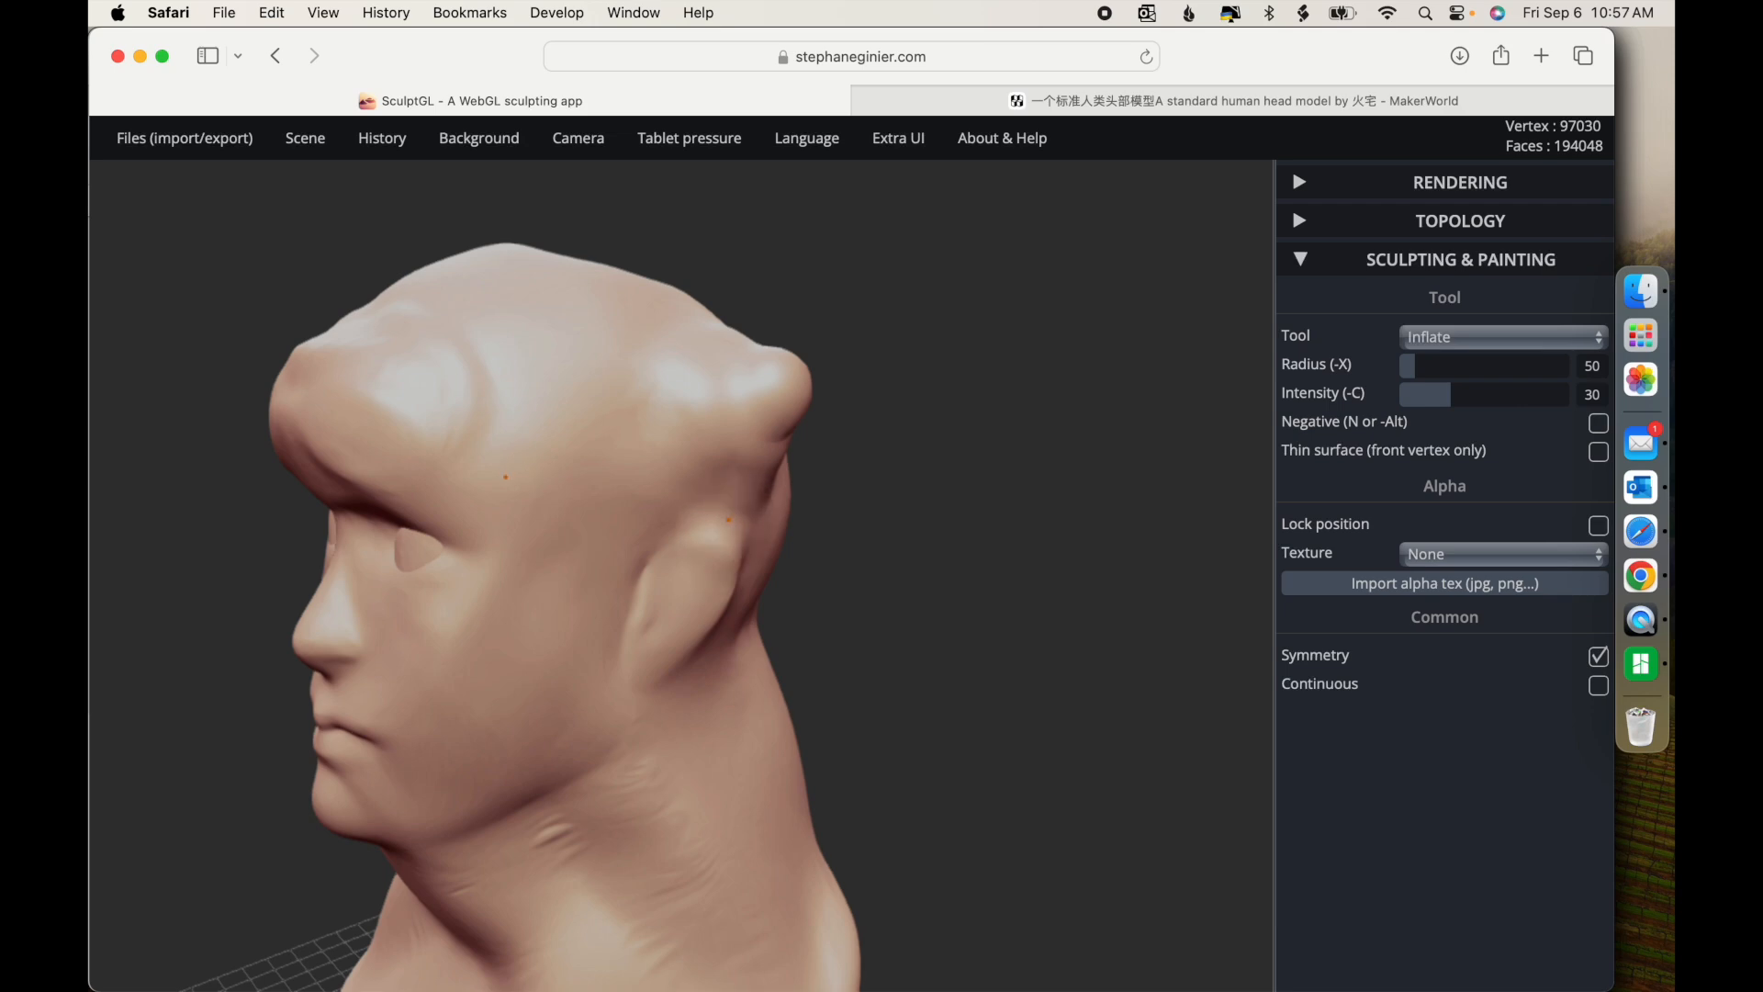
Puff out both cheeks beside the nose and mouth with symmetric Inflate strokes at radius 50 and intensity 30
{"action": "mouse_move", "coordinate": [831, 562]}
{"action": "left_mouse_down"}
{"action": "mouse_move", "coordinate": [516, 591]}
{"action": "mouse_move", "coordinate": [414, 642]}
{"action": "mouse_move", "coordinate": [1036, 522]}
{"action": "left_mouse_up"}
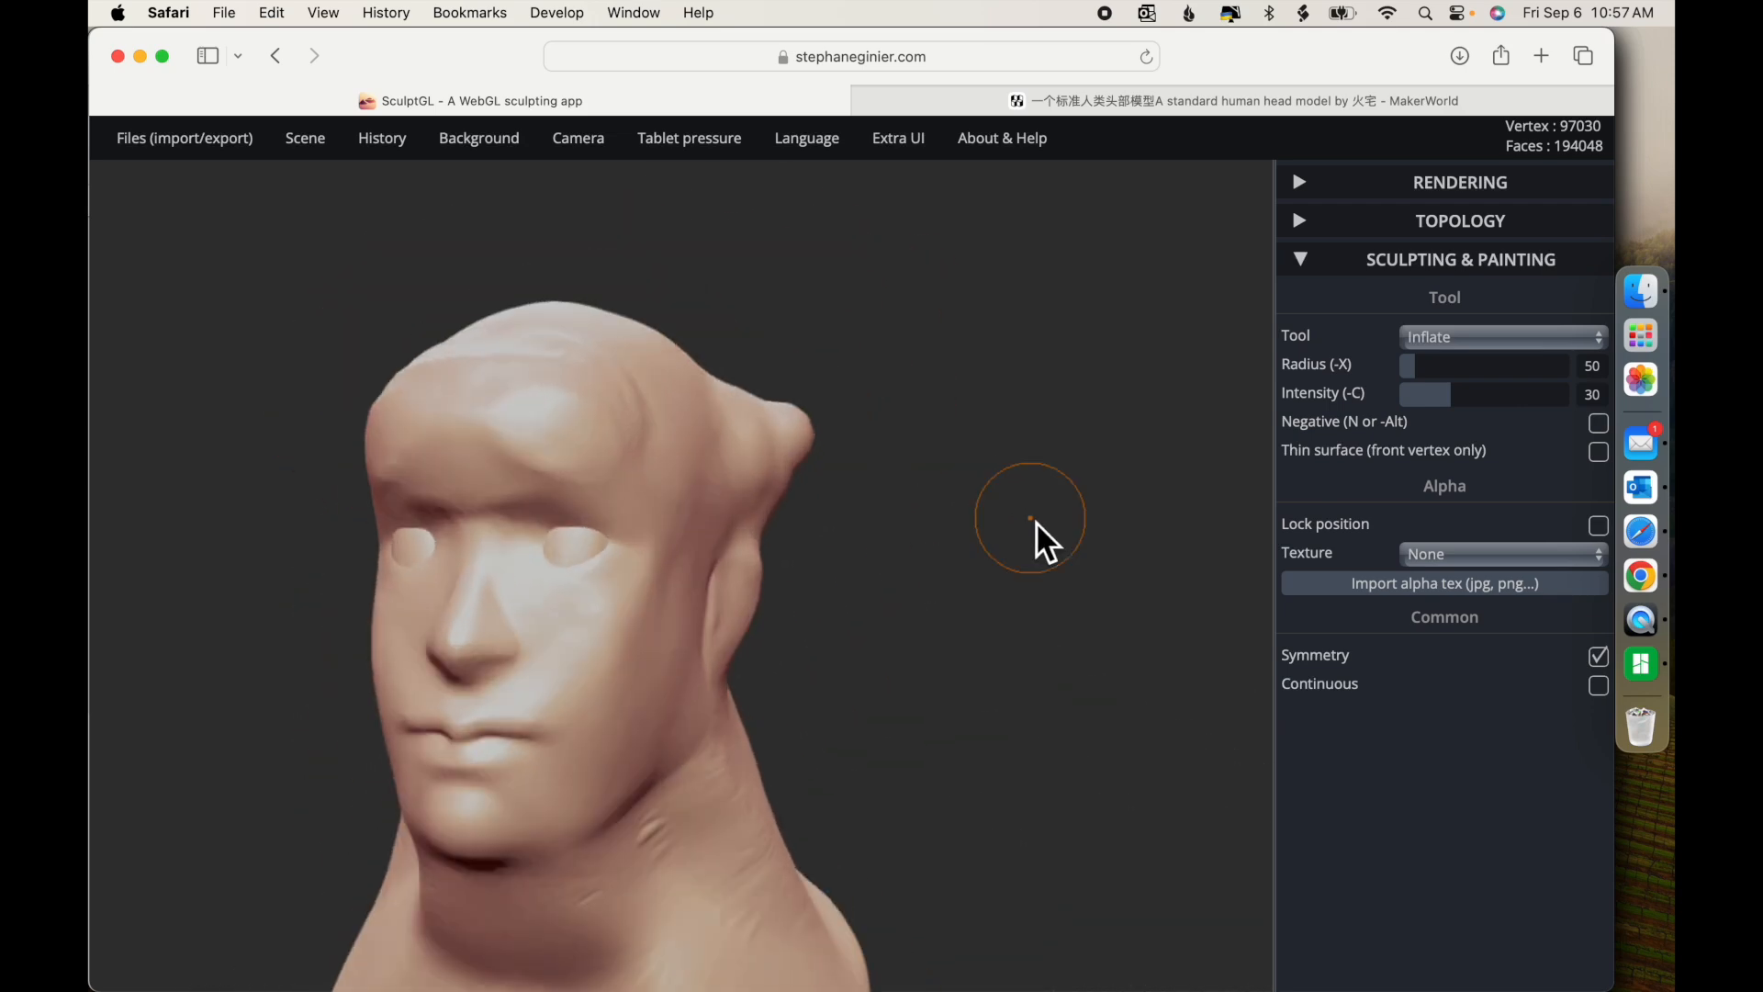
{"action": "mouse_move", "coordinate": [514, 646]}
{"action": "left_mouse_down"}
{"action": "mouse_move", "coordinate": [504, 629]}
{"action": "mouse_move", "coordinate": [598, 700]}
{"action": "left_mouse_up"}
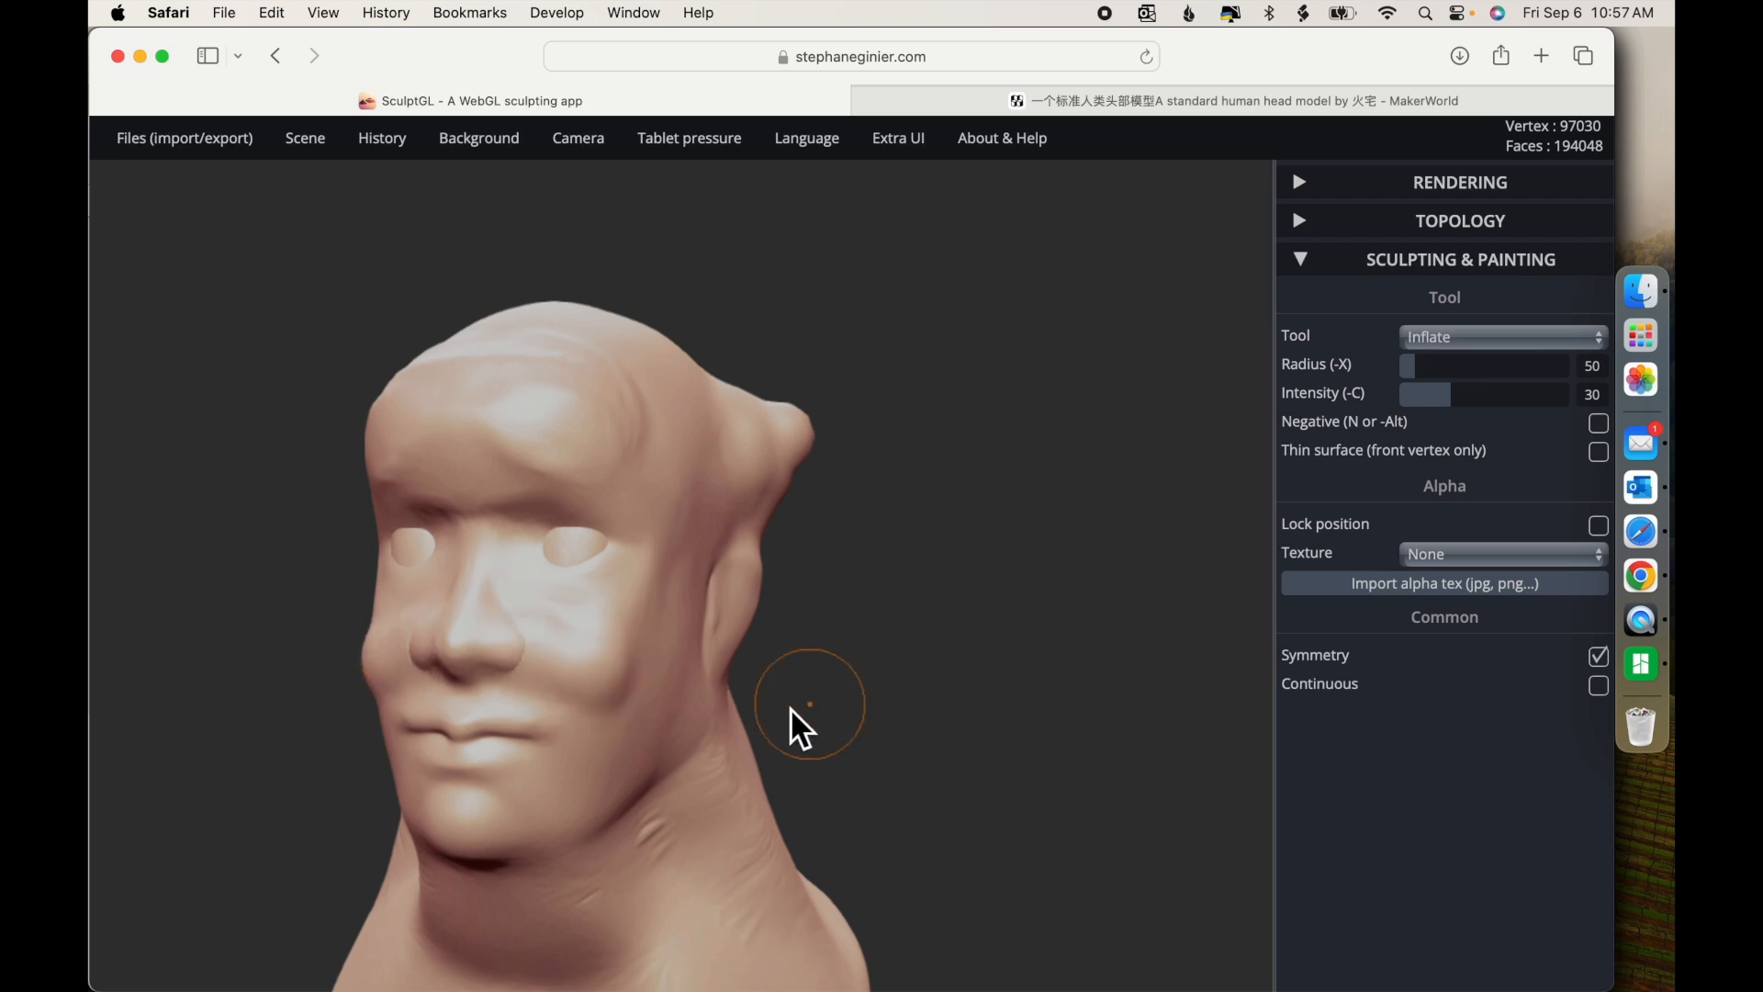
{"action": "mouse_move", "coordinate": [649, 677]}
{"action": "left_mouse_down"}
{"action": "mouse_move", "coordinate": [677, 609]}
{"action": "mouse_move", "coordinate": [634, 753]}
{"action": "mouse_move", "coordinate": [619, 694]}
{"action": "mouse_move", "coordinate": [625, 707]}
{"action": "left_mouse_up"}
Soften the inflated cheeks with the Smooth tool at radius 50 and intensity 75
{"action": "left_click", "coordinate": [1451, 338]}
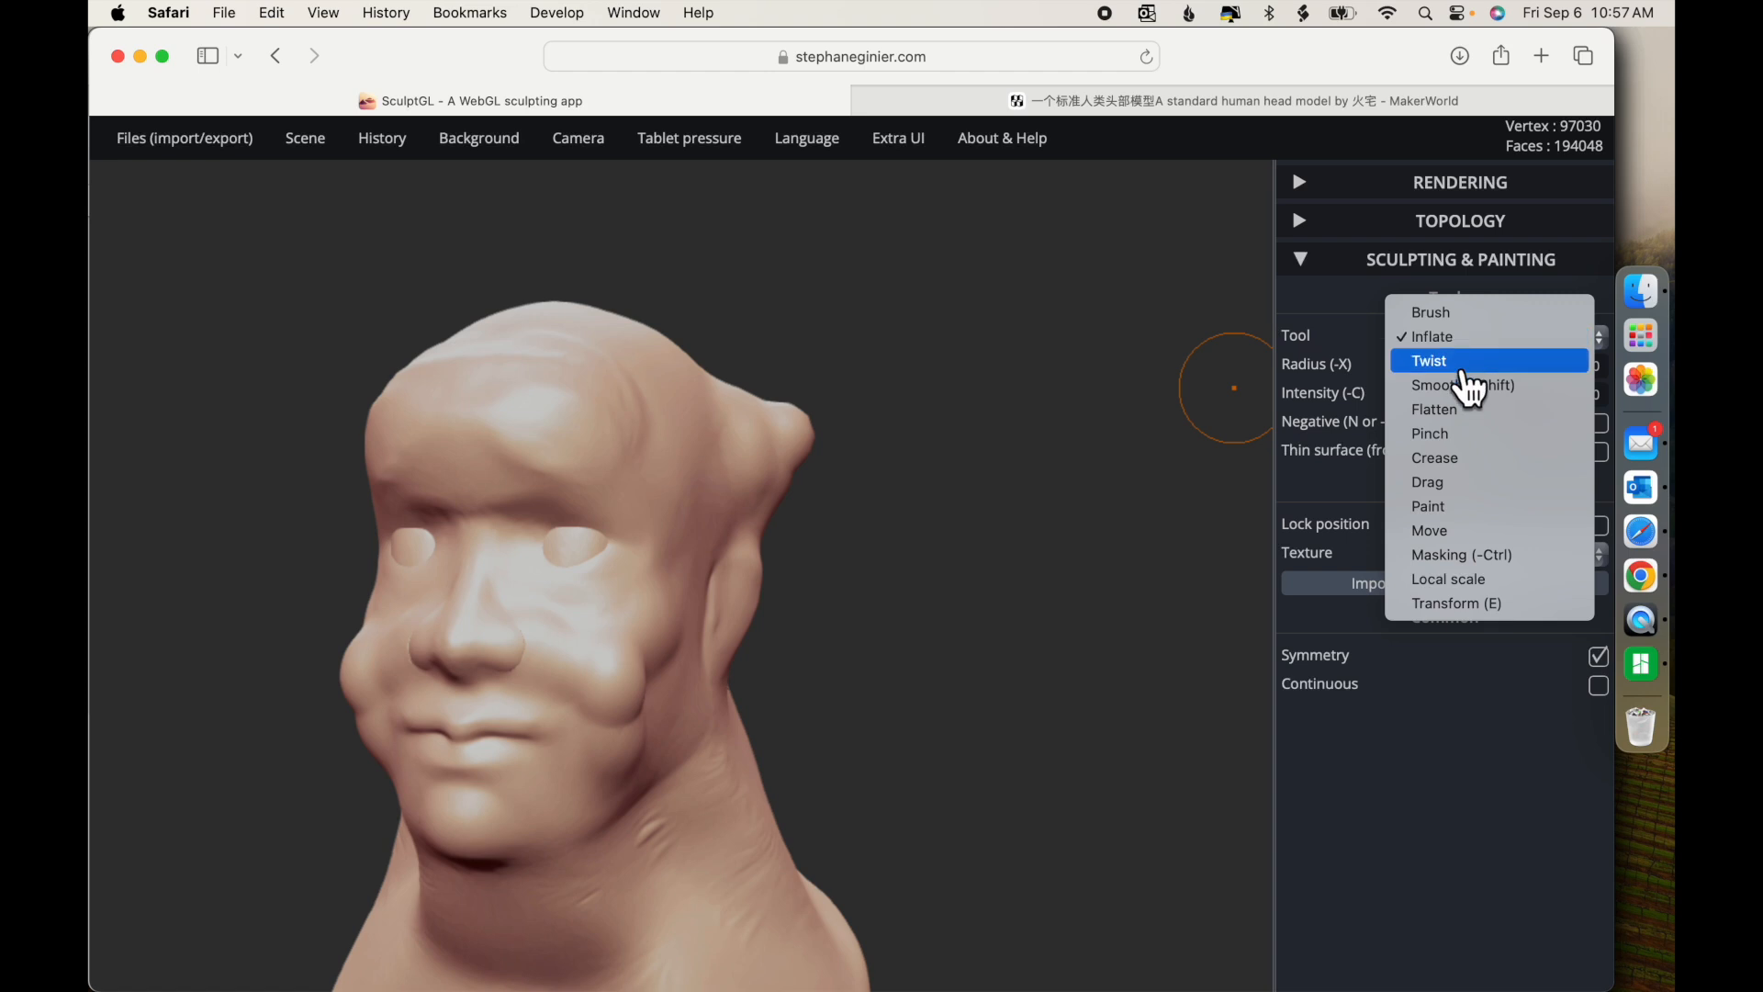
{"action": "left_click", "coordinate": [1462, 382]}
{"action": "mouse_move", "coordinate": [630, 648]}
{"action": "left_mouse_down"}
{"action": "mouse_move", "coordinate": [654, 789]}
{"action": "mouse_move", "coordinate": [675, 680]}
{"action": "left_mouse_up"}
{"action": "left_click_drag", "start_coordinate": [861, 730], "coordinate": [725, 726]}
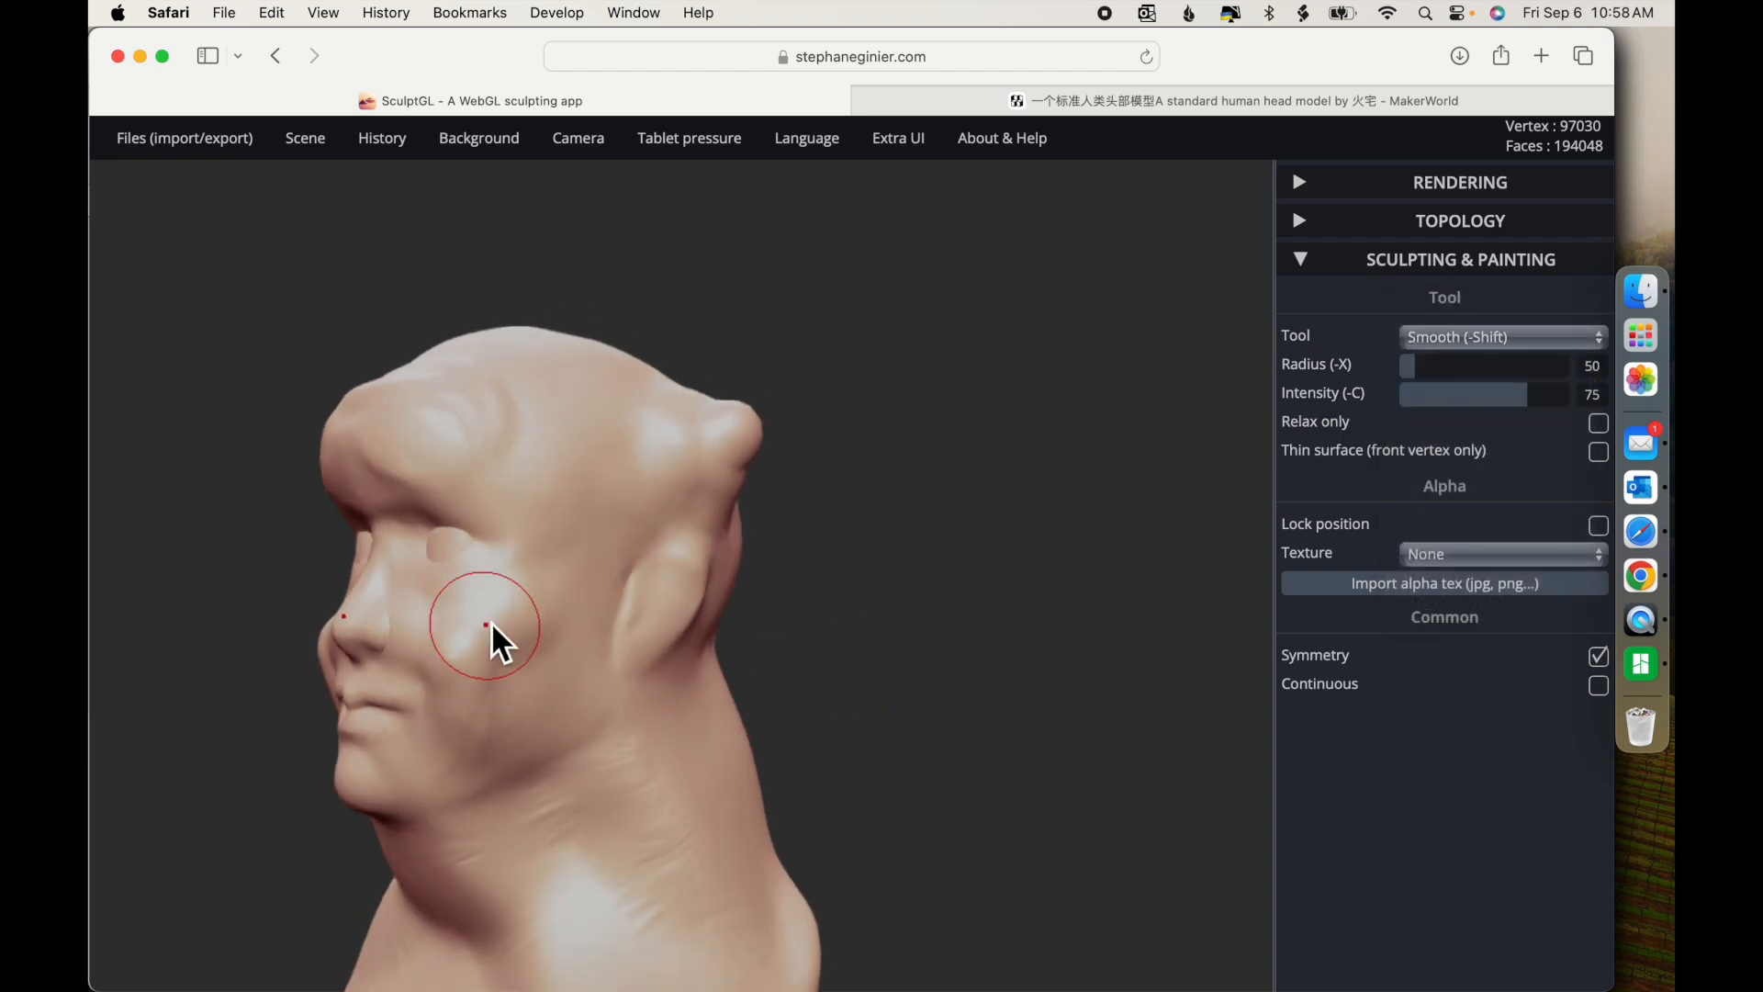
{"action": "left_click_drag", "start_coordinate": [770, 671], "coordinate": [1189, 708]}
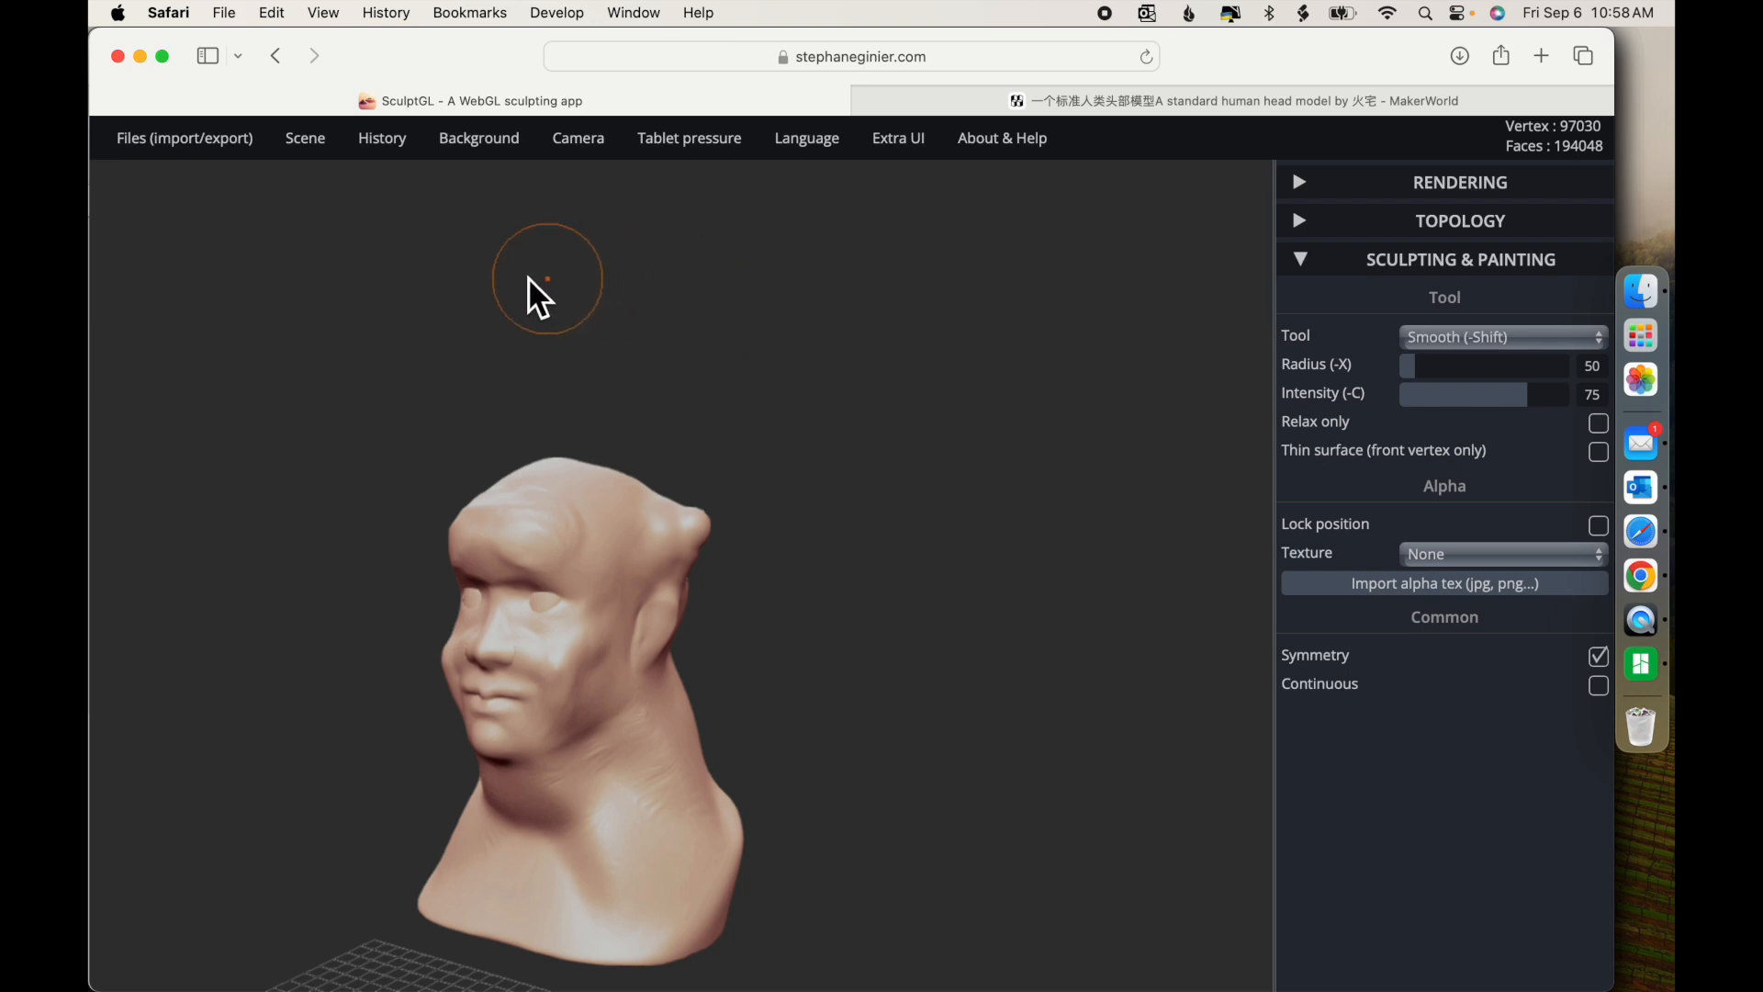
Switch to Finder and preview the exported yourMesh.stl in the Downloads folder
{"action": "mouse_move", "coordinate": [236, 166]}
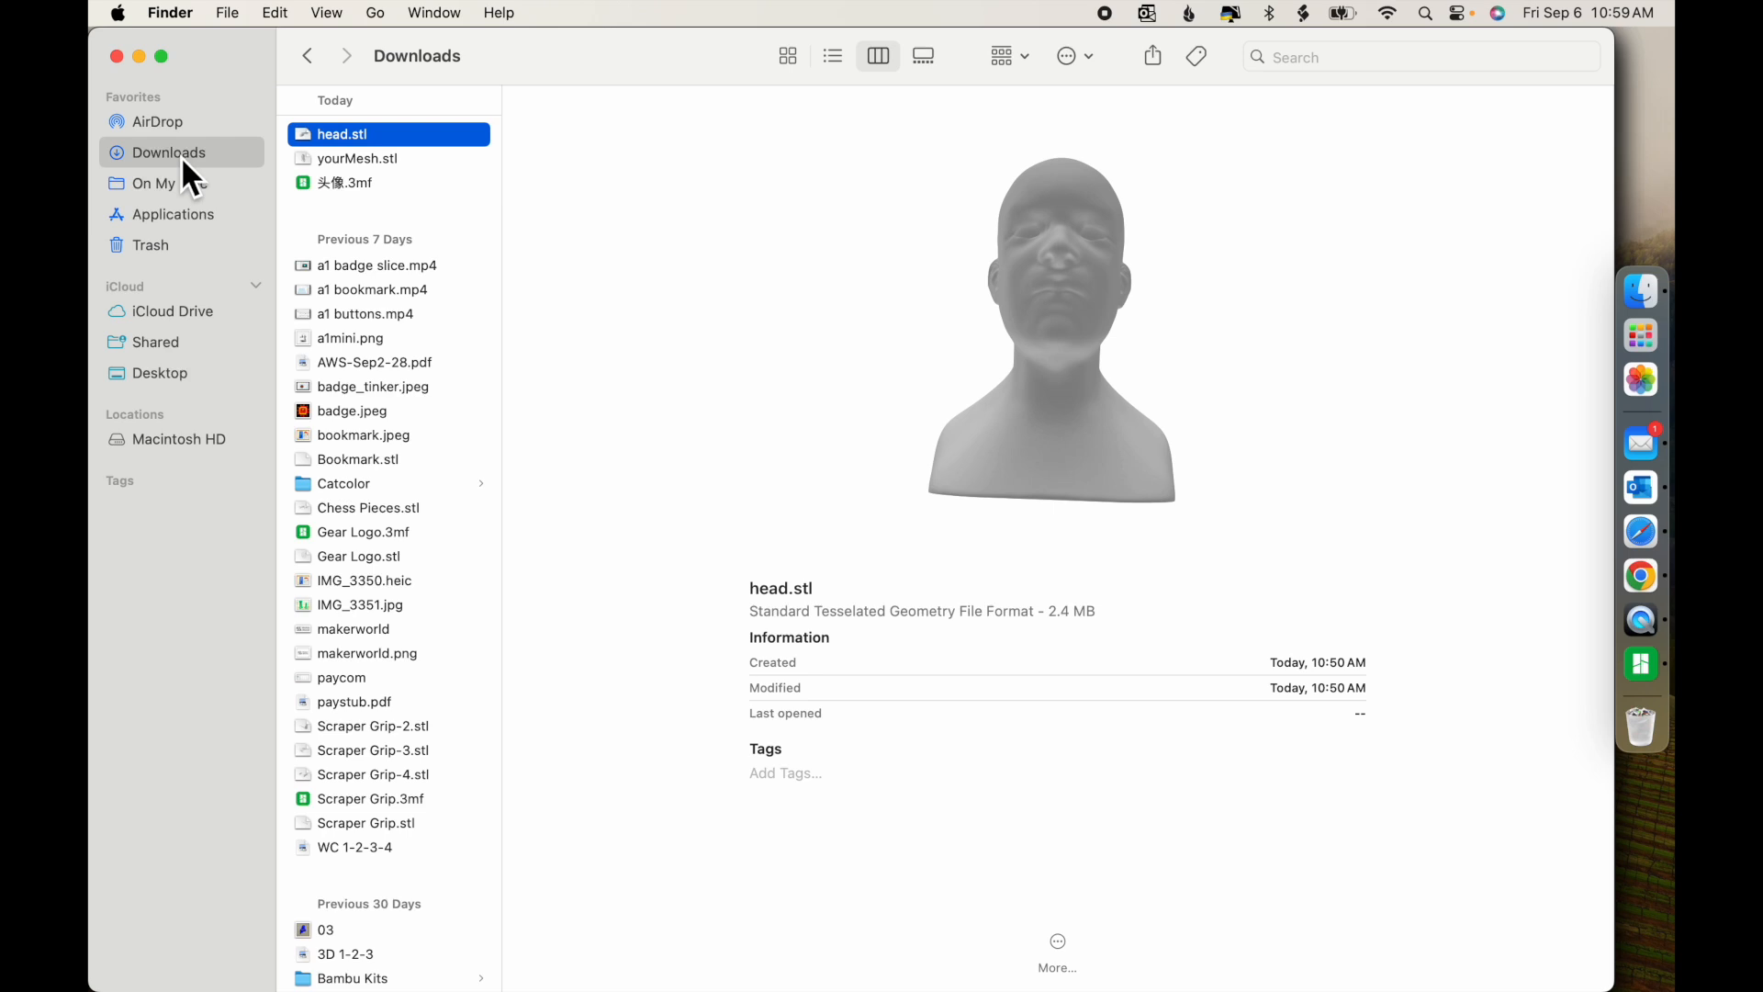
{"action": "left_click", "coordinate": [349, 161]}
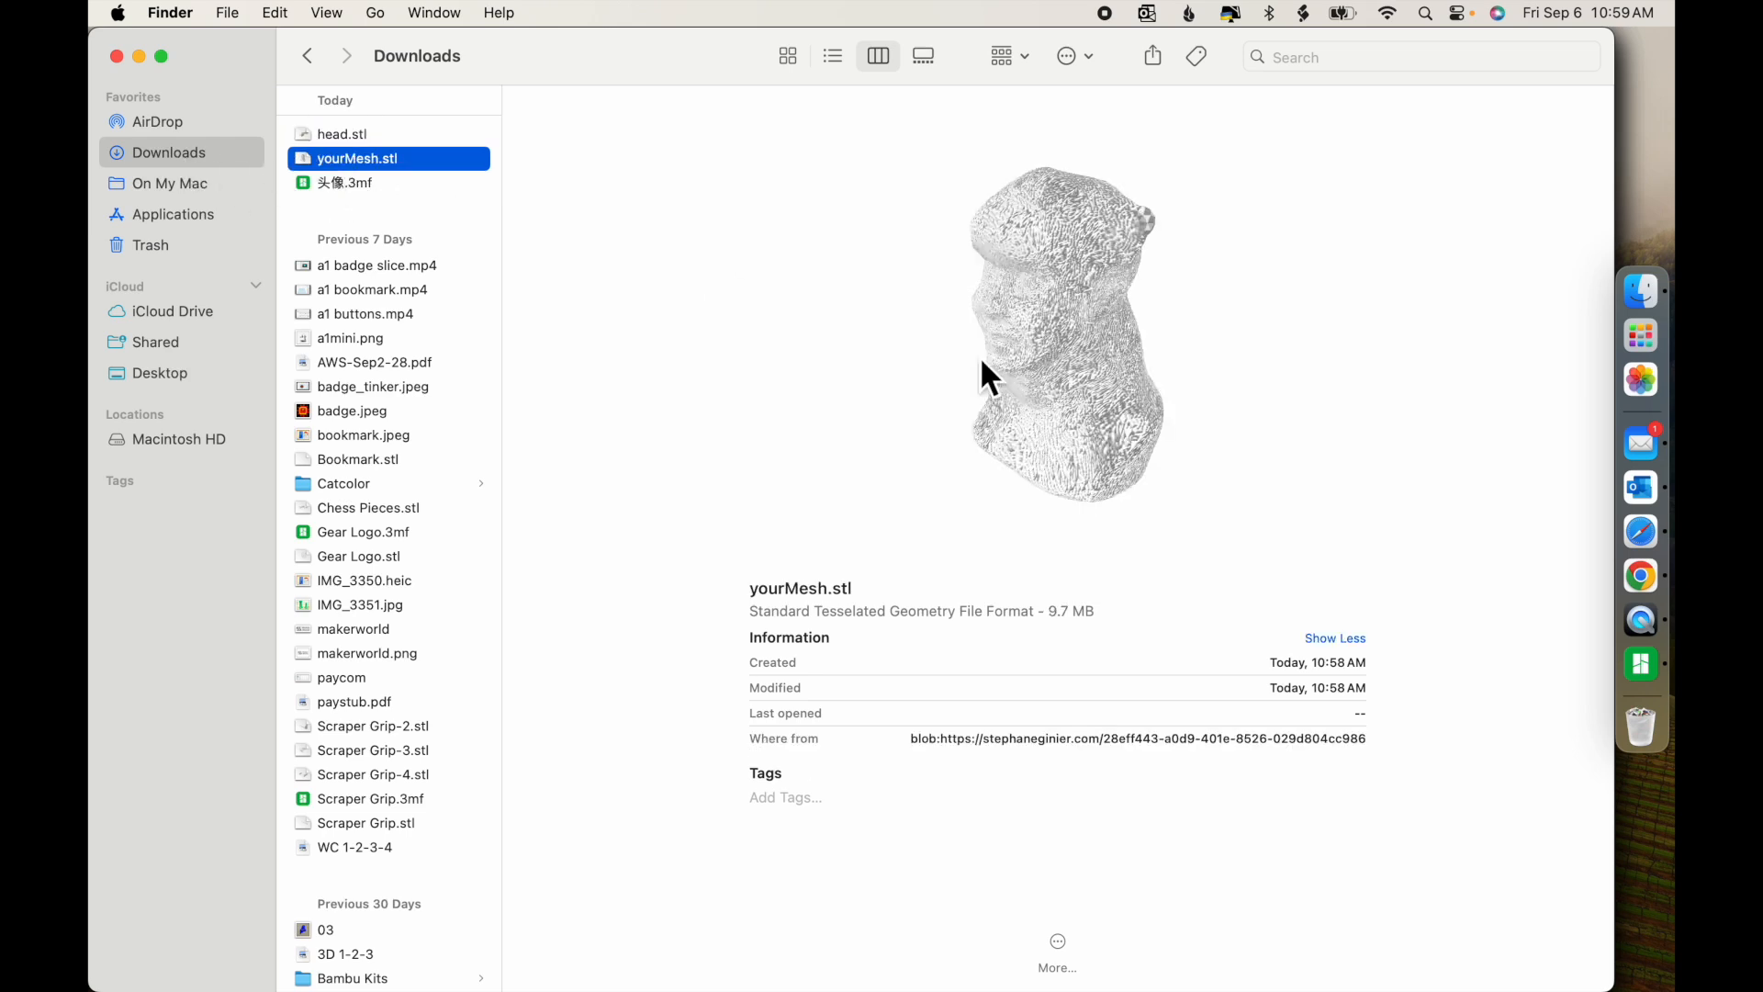
{"action": "left_click_drag", "start_coordinate": [1045, 431], "coordinate": [1077, 397]}
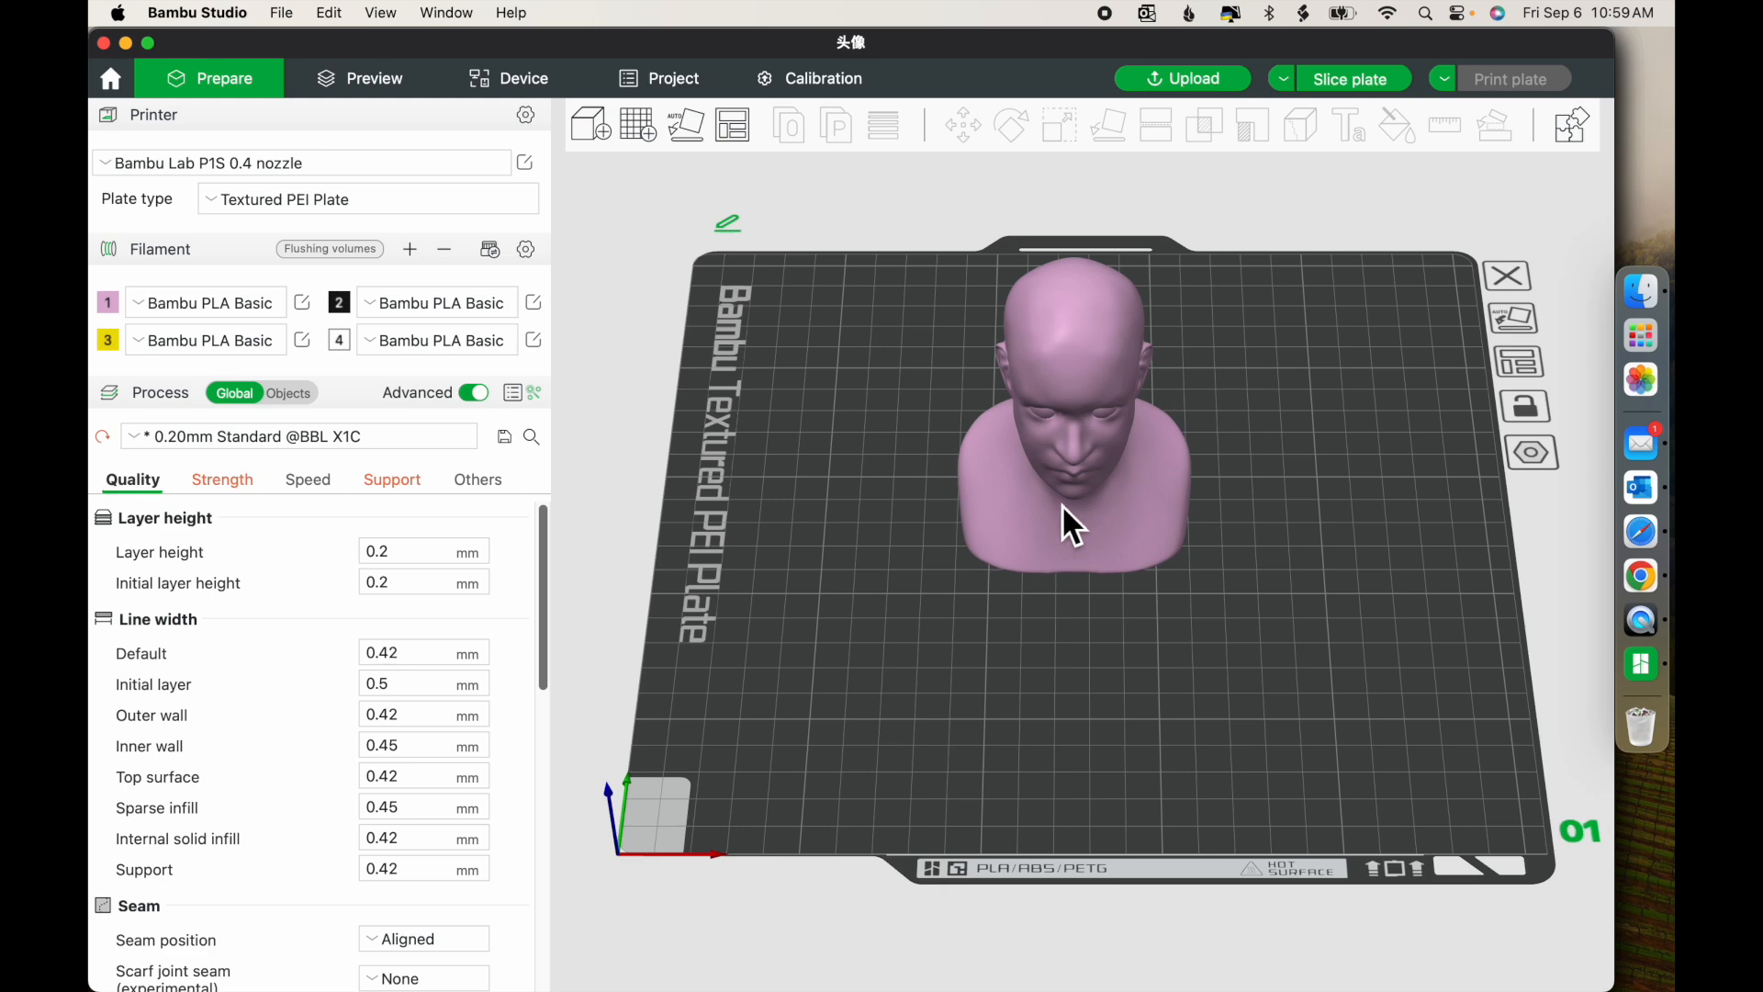
In Bambu Studio, replace the original head on the build plate with yourMesh.stl imported from Downloads
{"action": "left_click", "coordinate": [1072, 526]}
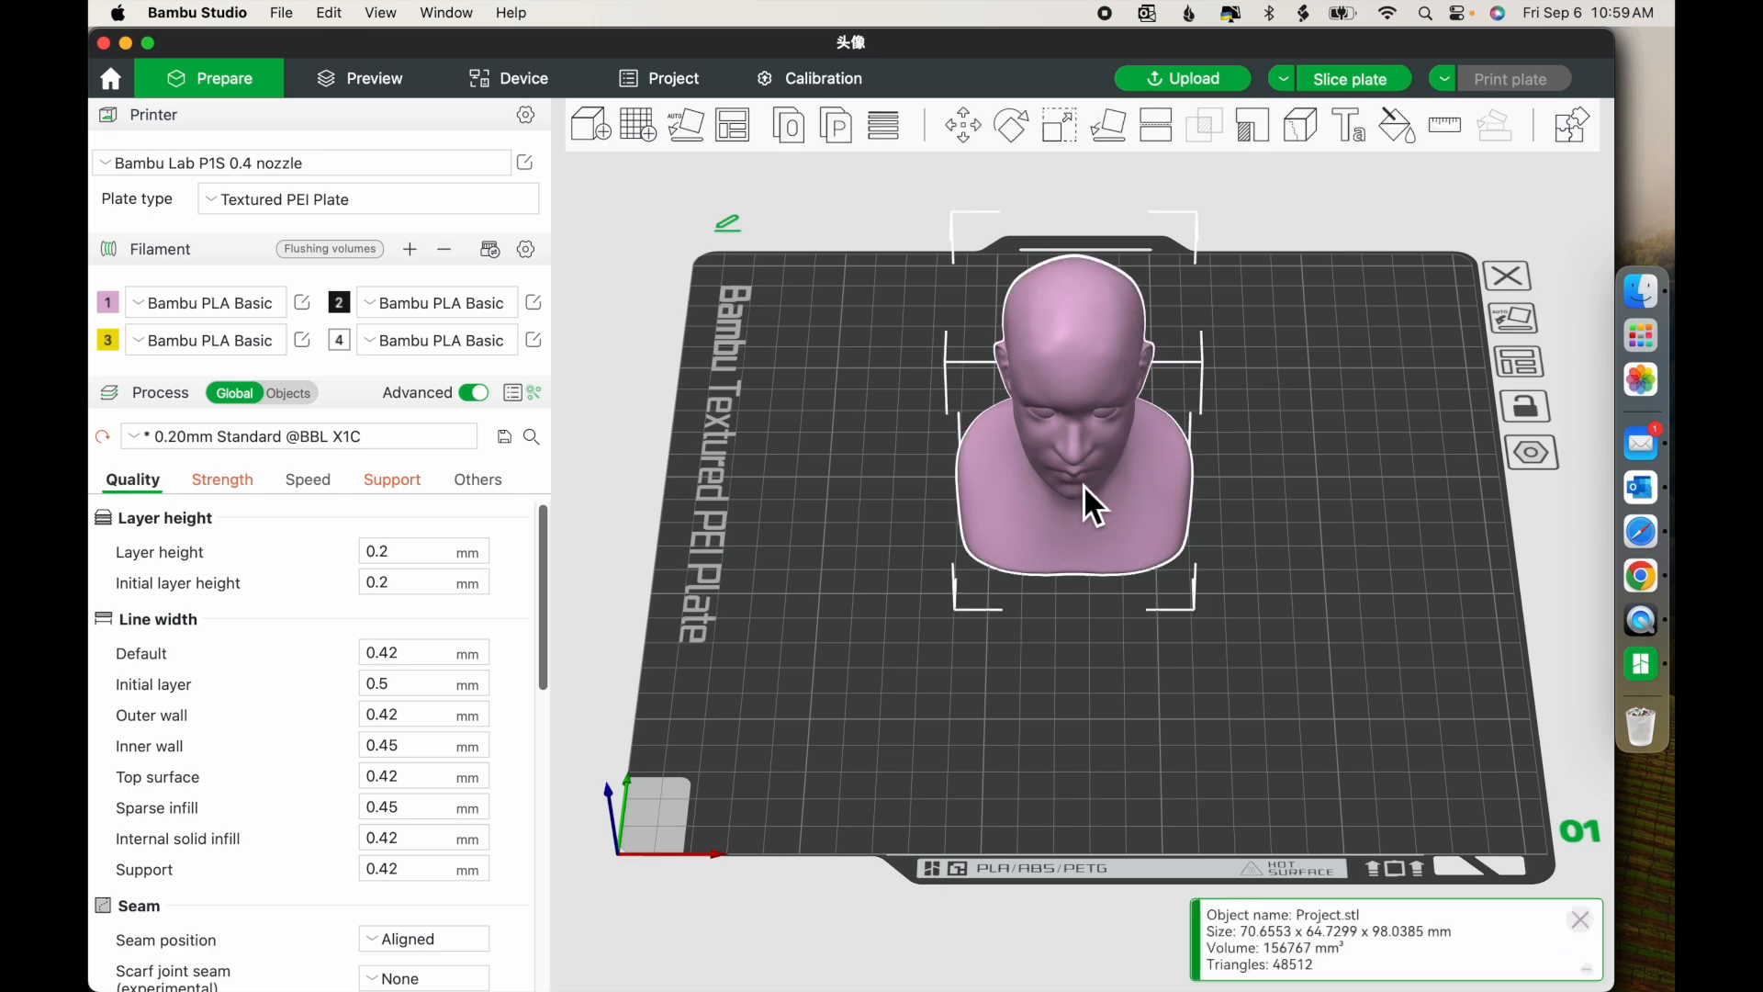
{"action": "key", "text": "Delete"}
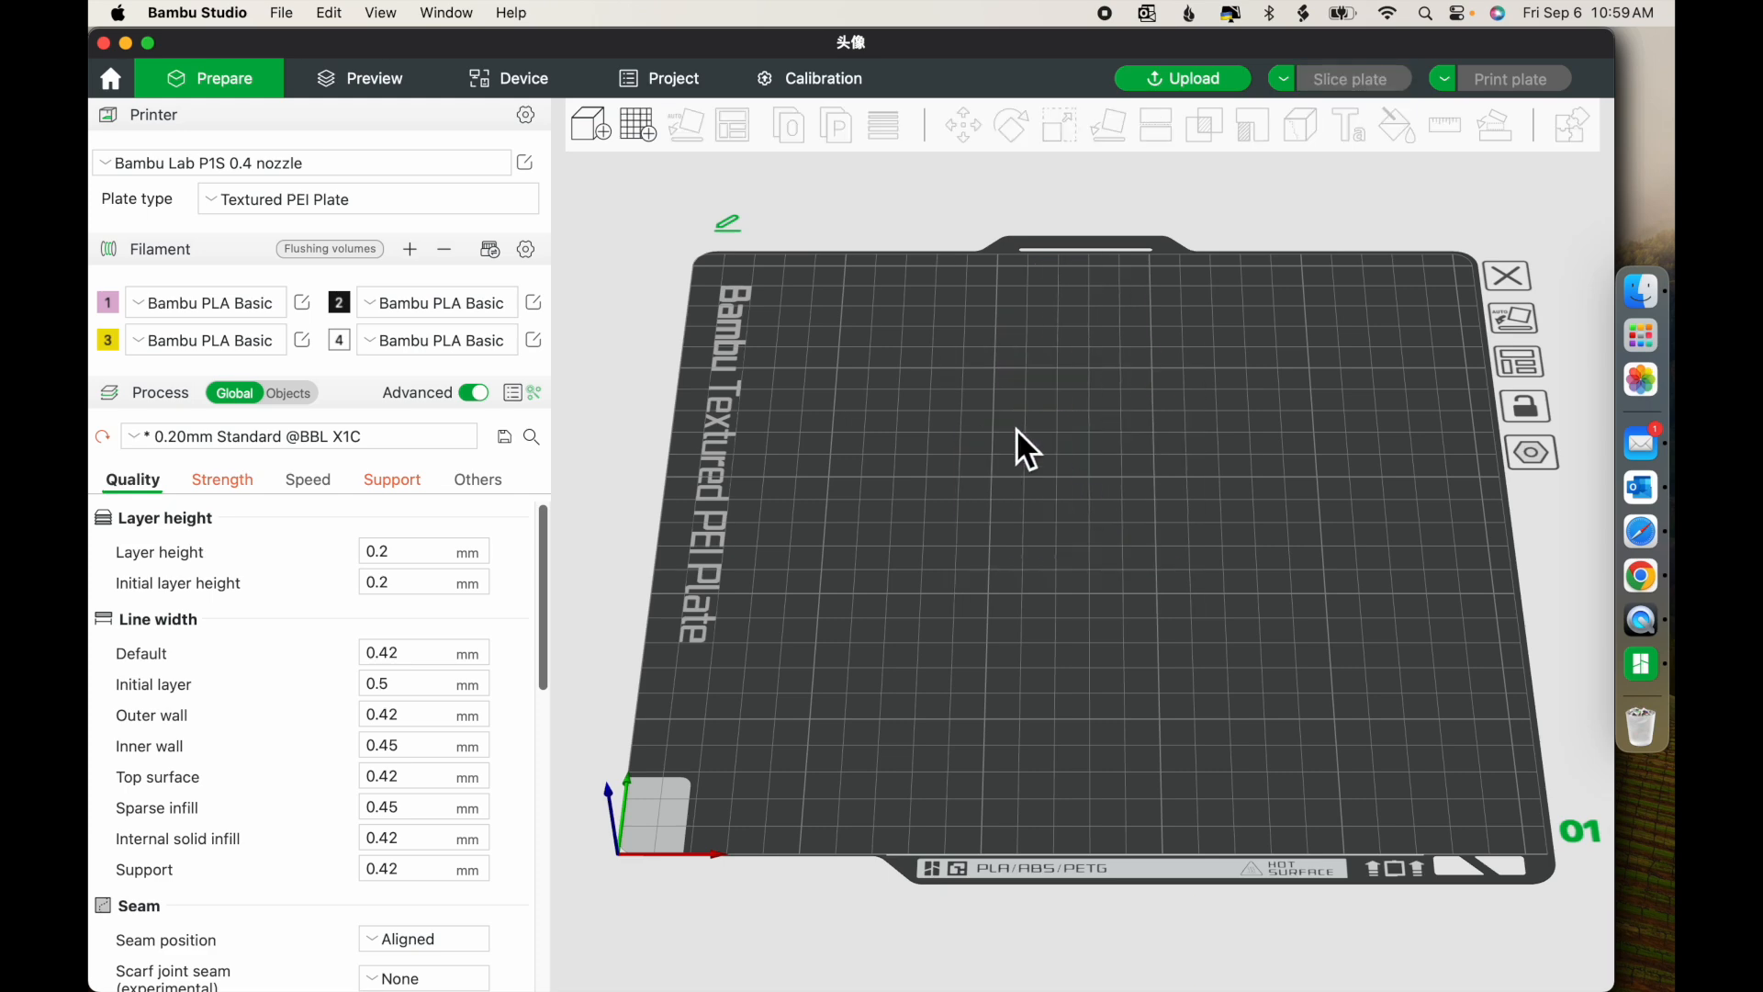
{"action": "left_click", "coordinate": [604, 135]}
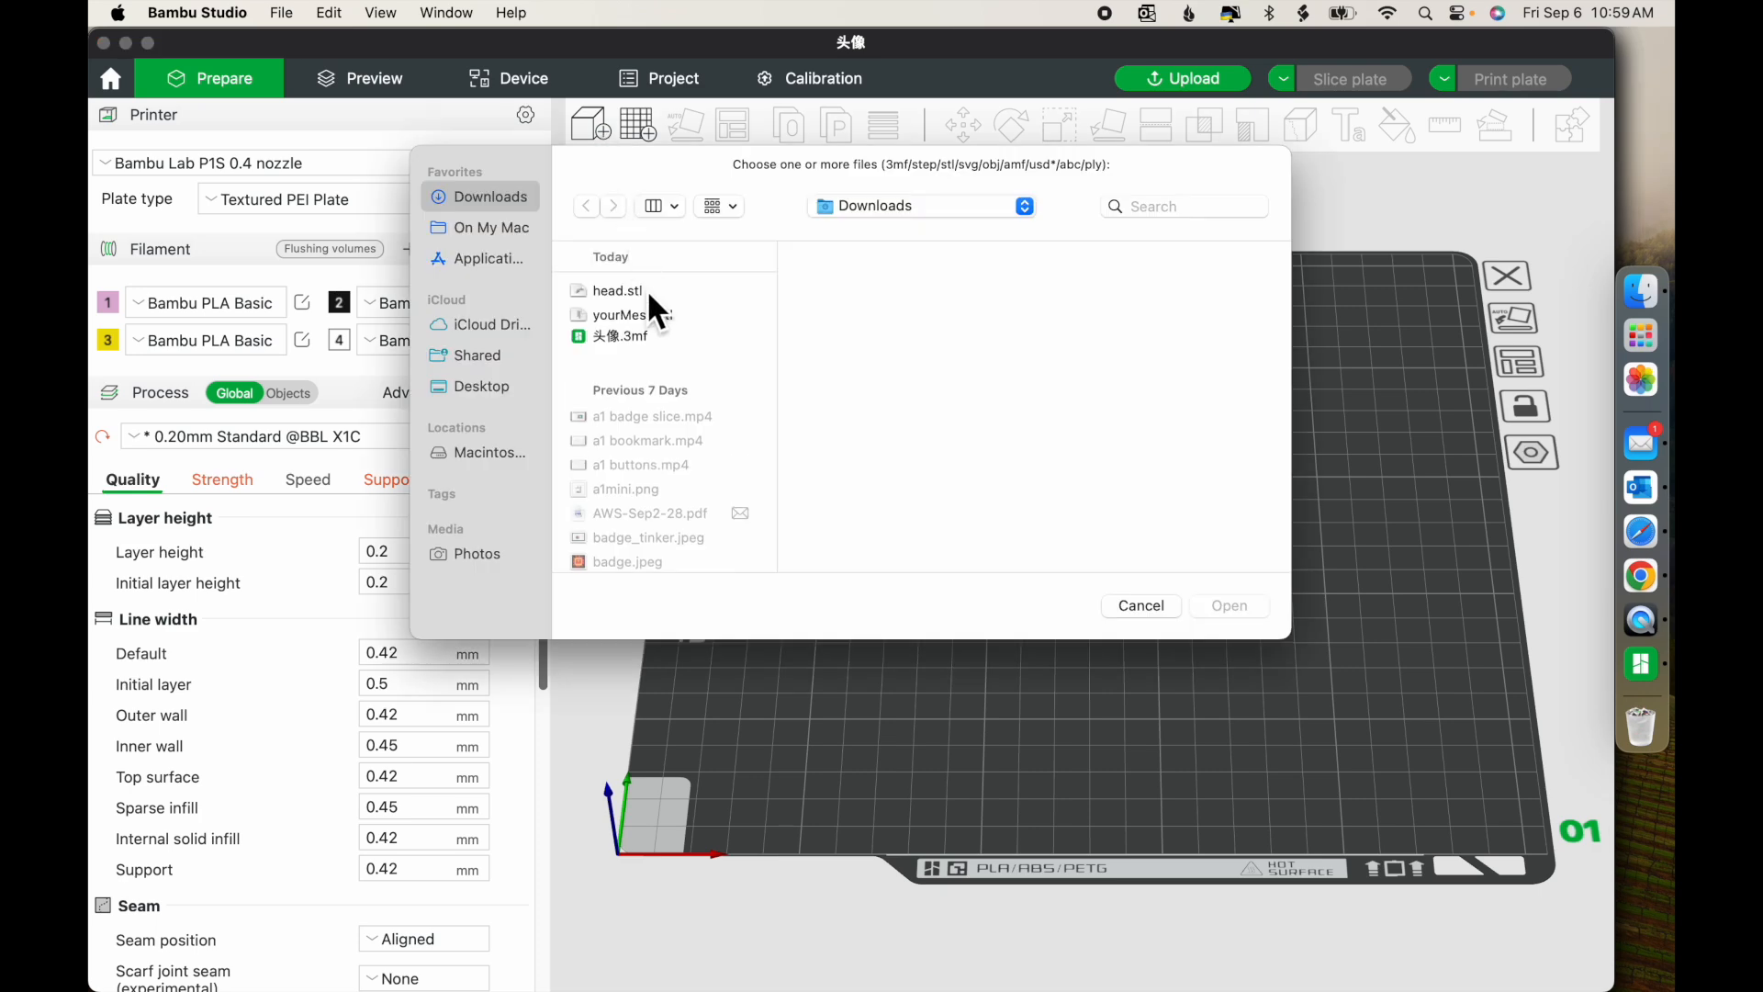
{"action": "left_click", "coordinate": [648, 314]}
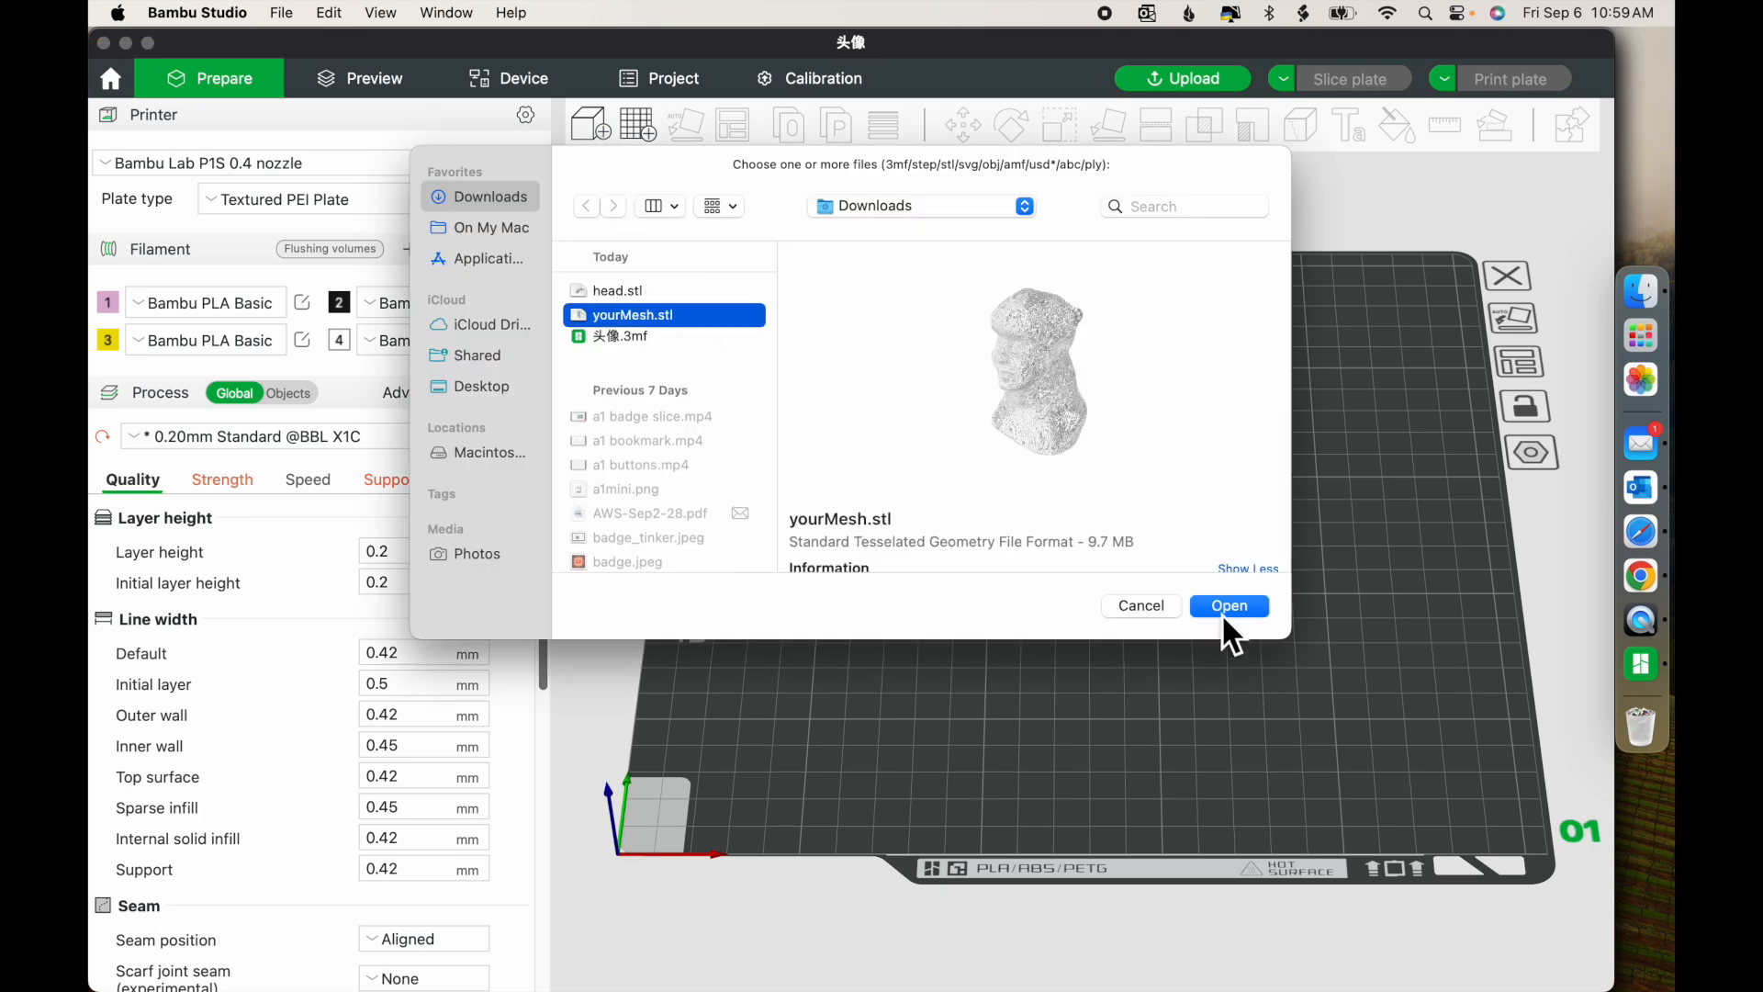
{"action": "left_click", "coordinate": [1227, 608]}
Rotate the imported head 90° about the X axis so it stands upright on the plate
{"action": "left_click_drag", "start_coordinate": [1227, 613], "coordinate": [1232, 654]}
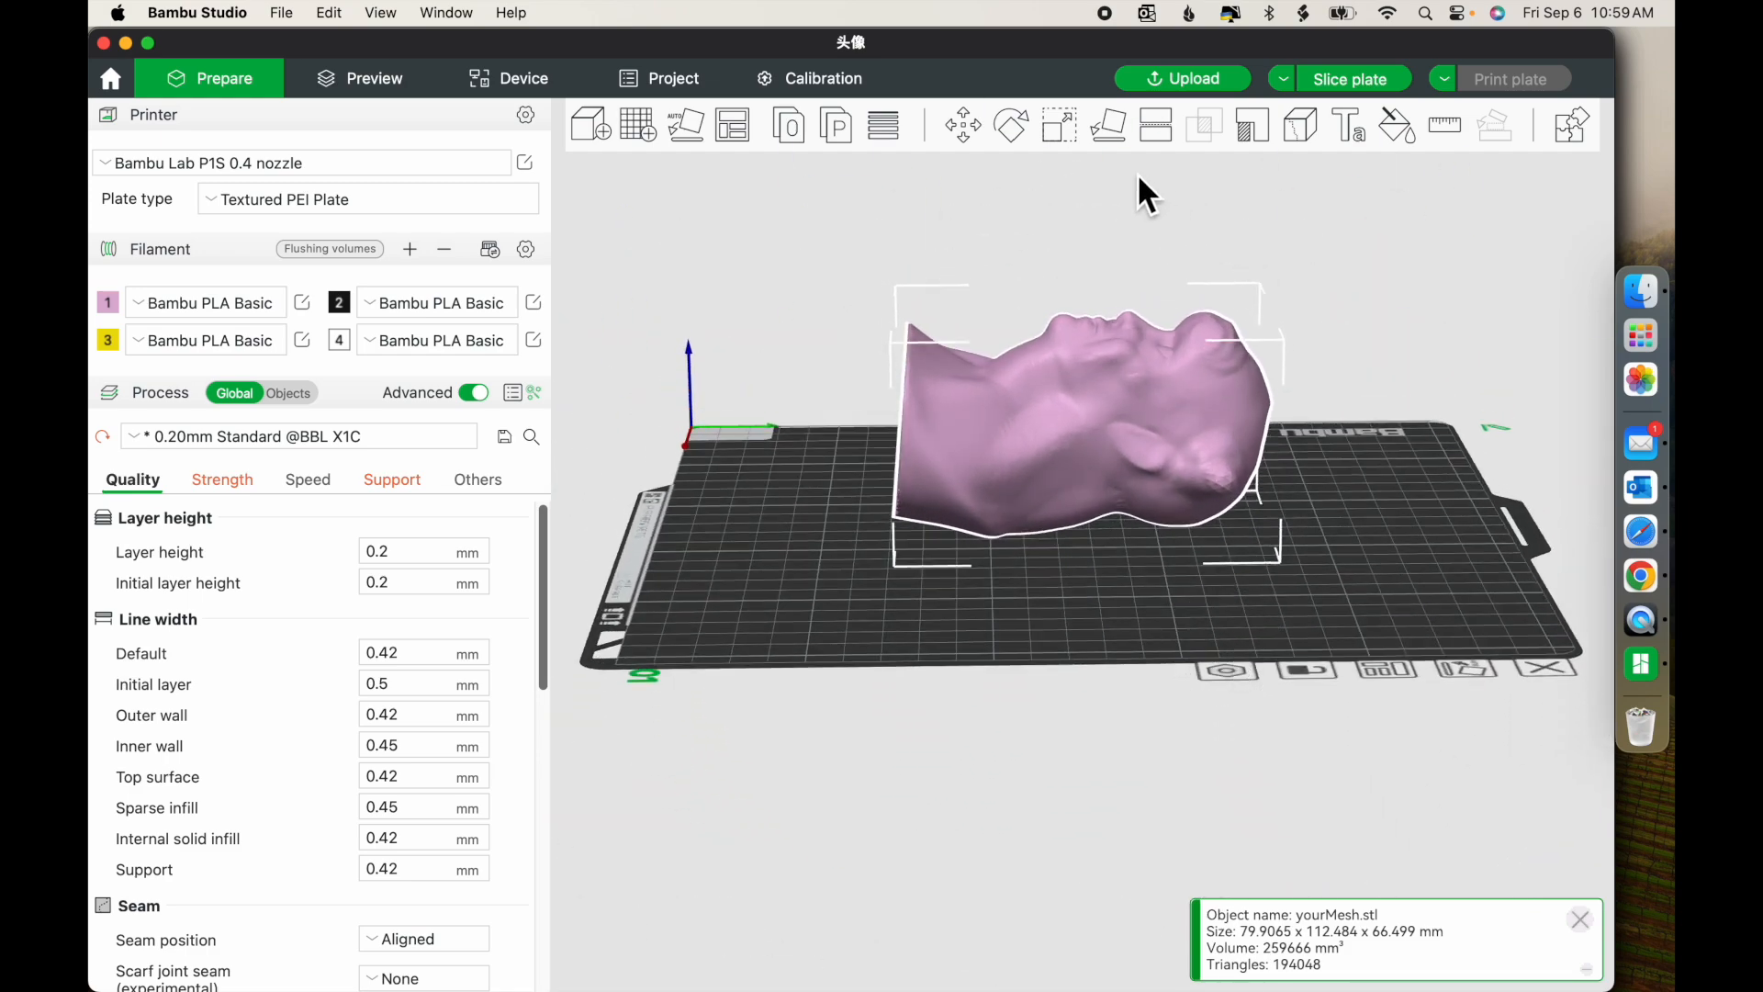
{"action": "left_click", "coordinate": [1018, 128]}
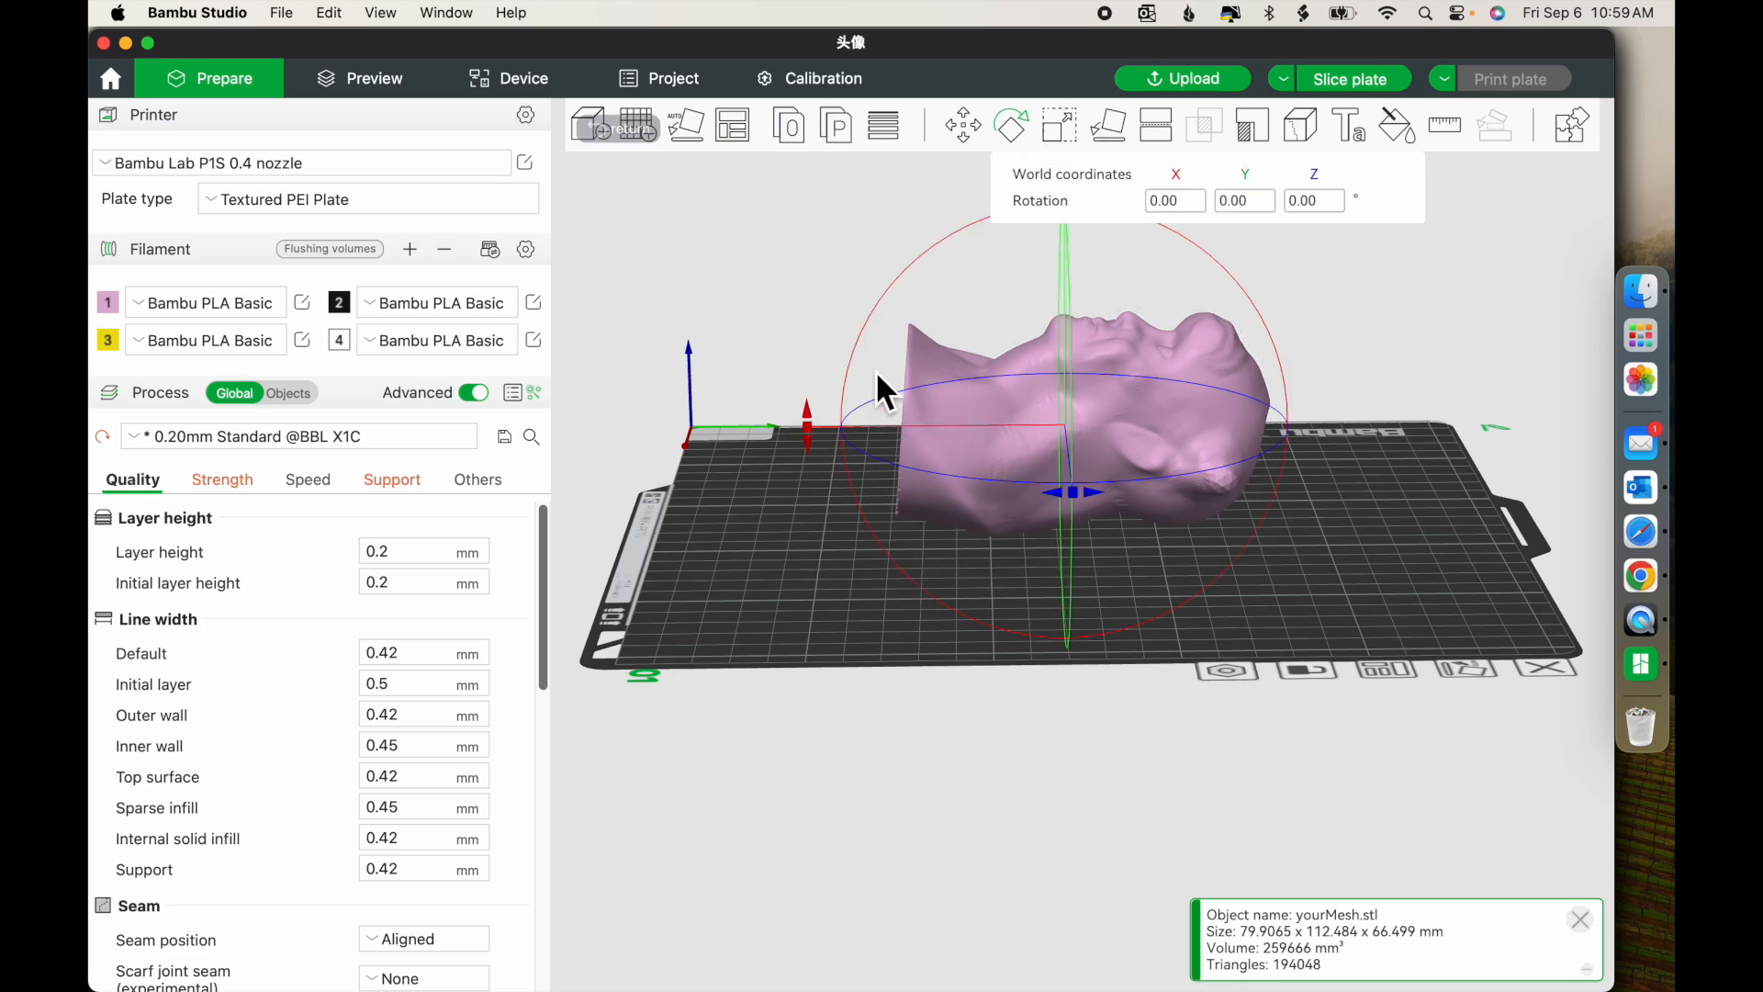
{"action": "left_click_drag", "start_coordinate": [815, 420], "coordinate": [1082, 551]}
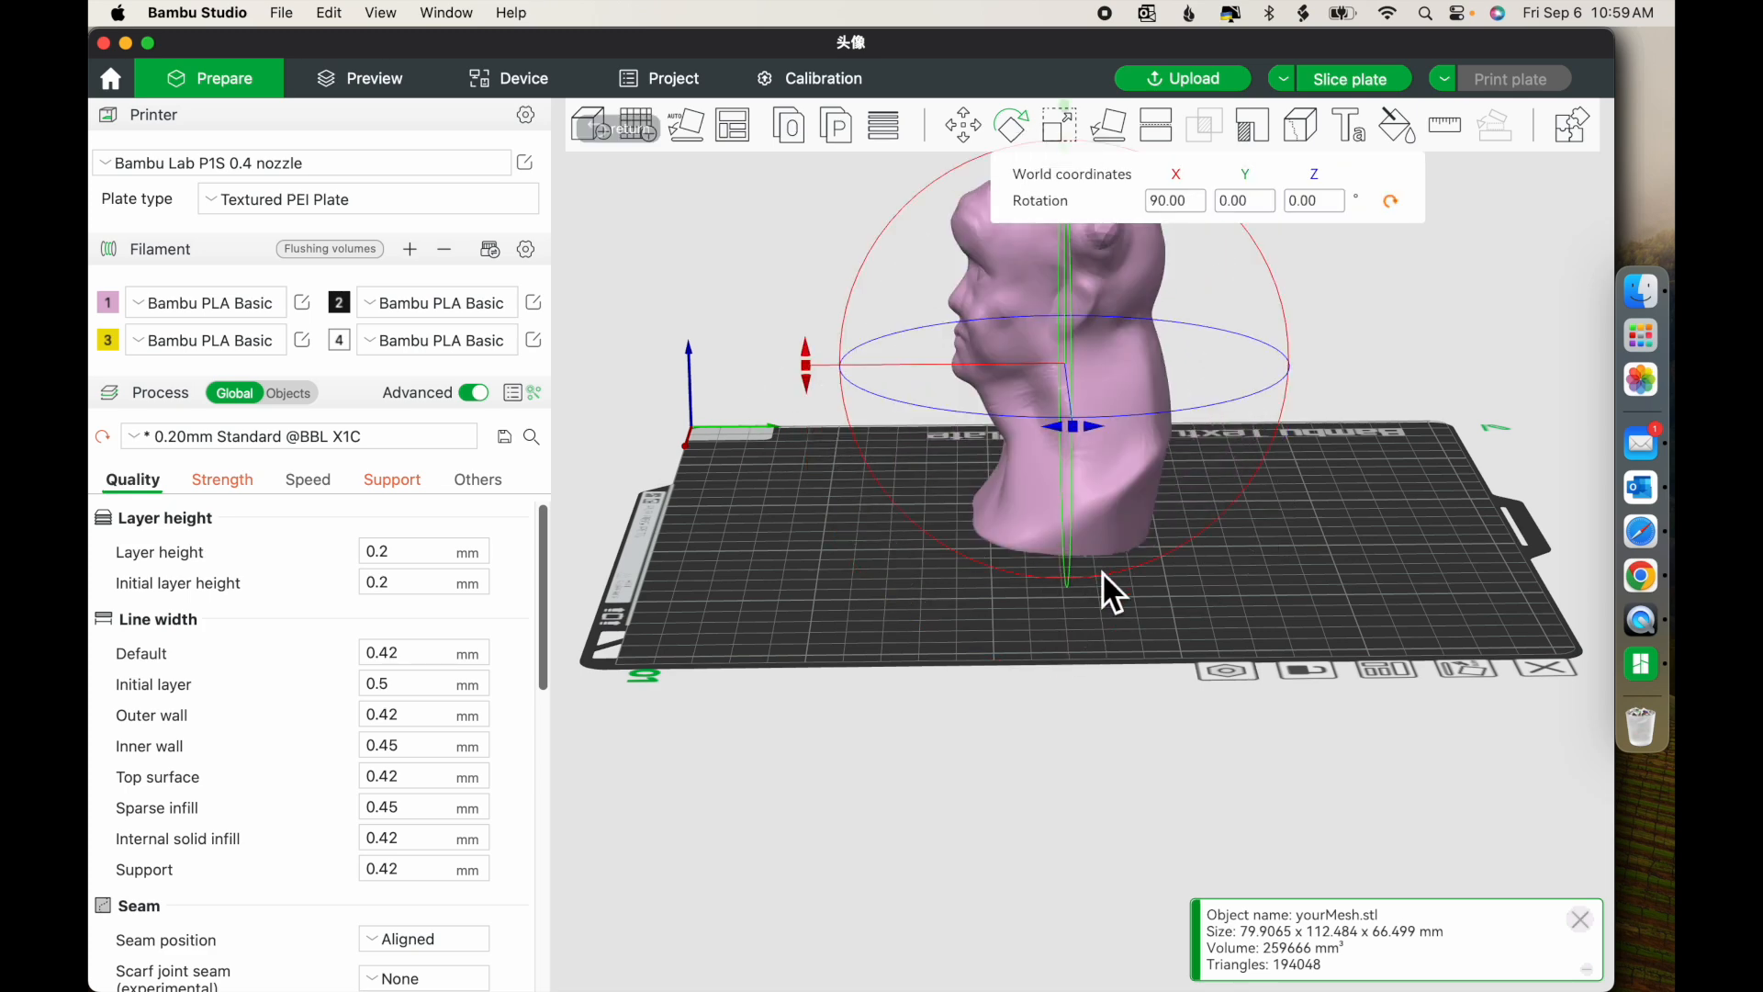
{"action": "left_click_drag", "start_coordinate": [1184, 599], "coordinate": [1226, 617]}
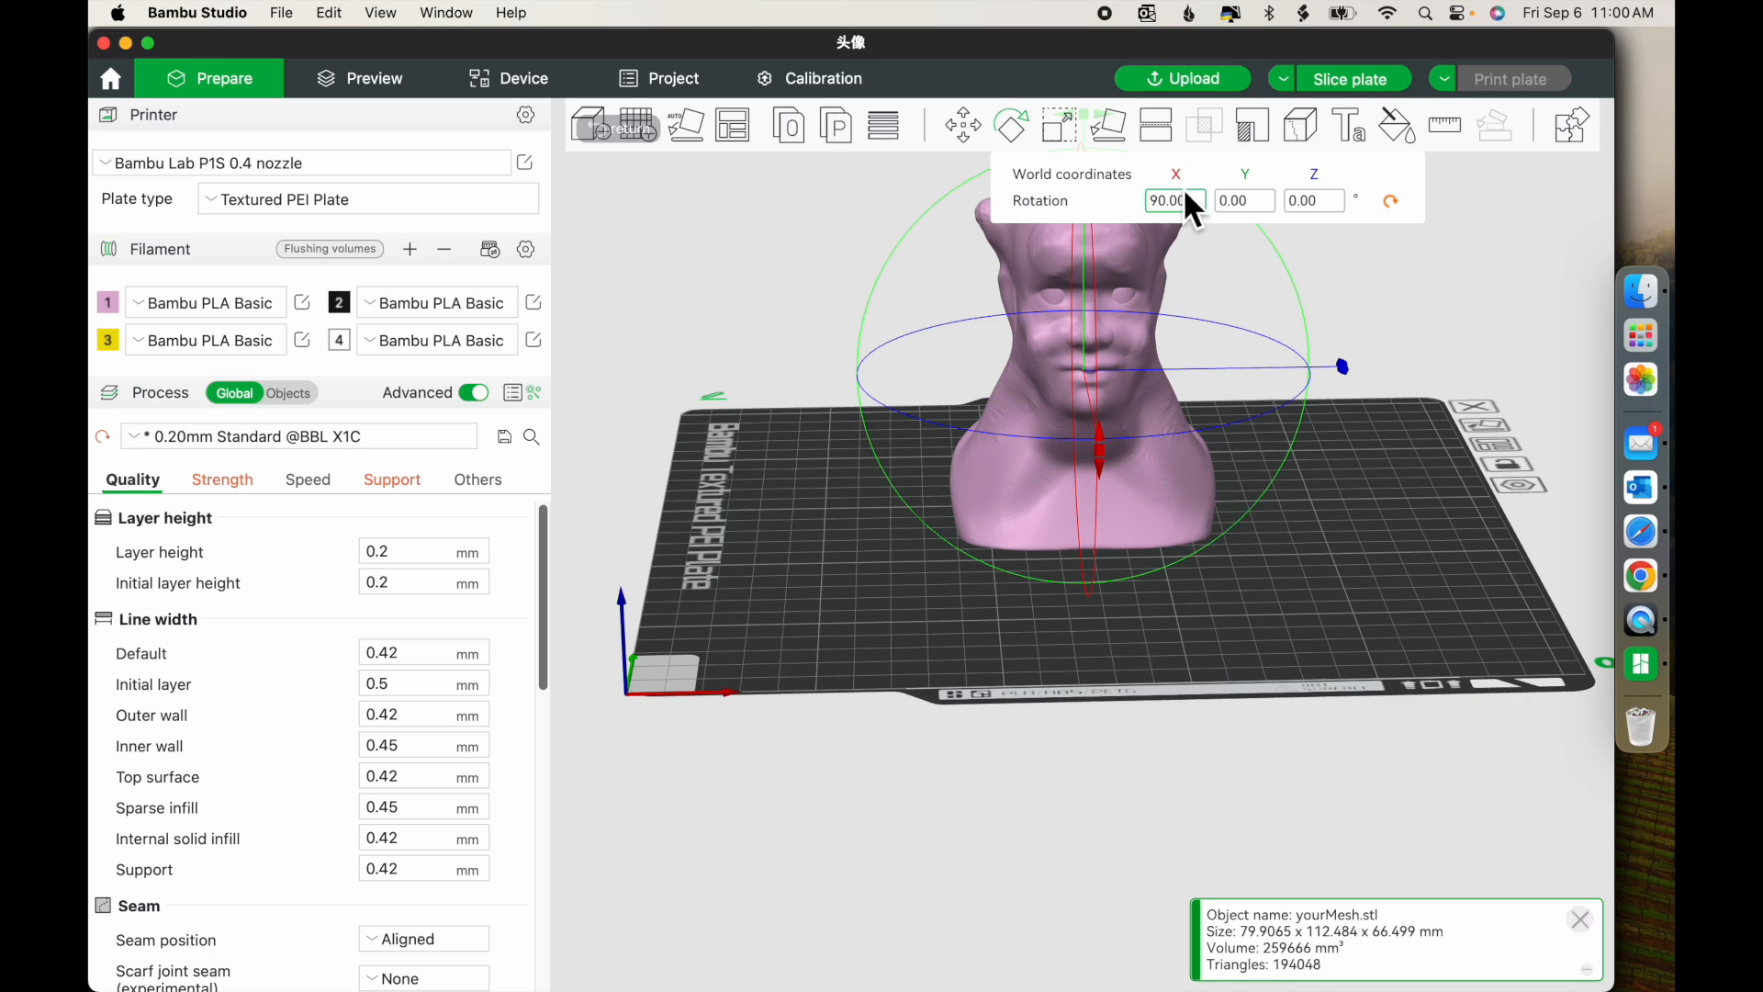
Set up a planar cut of the head and lower the cutting plane to height 5.66, just above the base
{"action": "left_click", "coordinate": [1160, 130]}
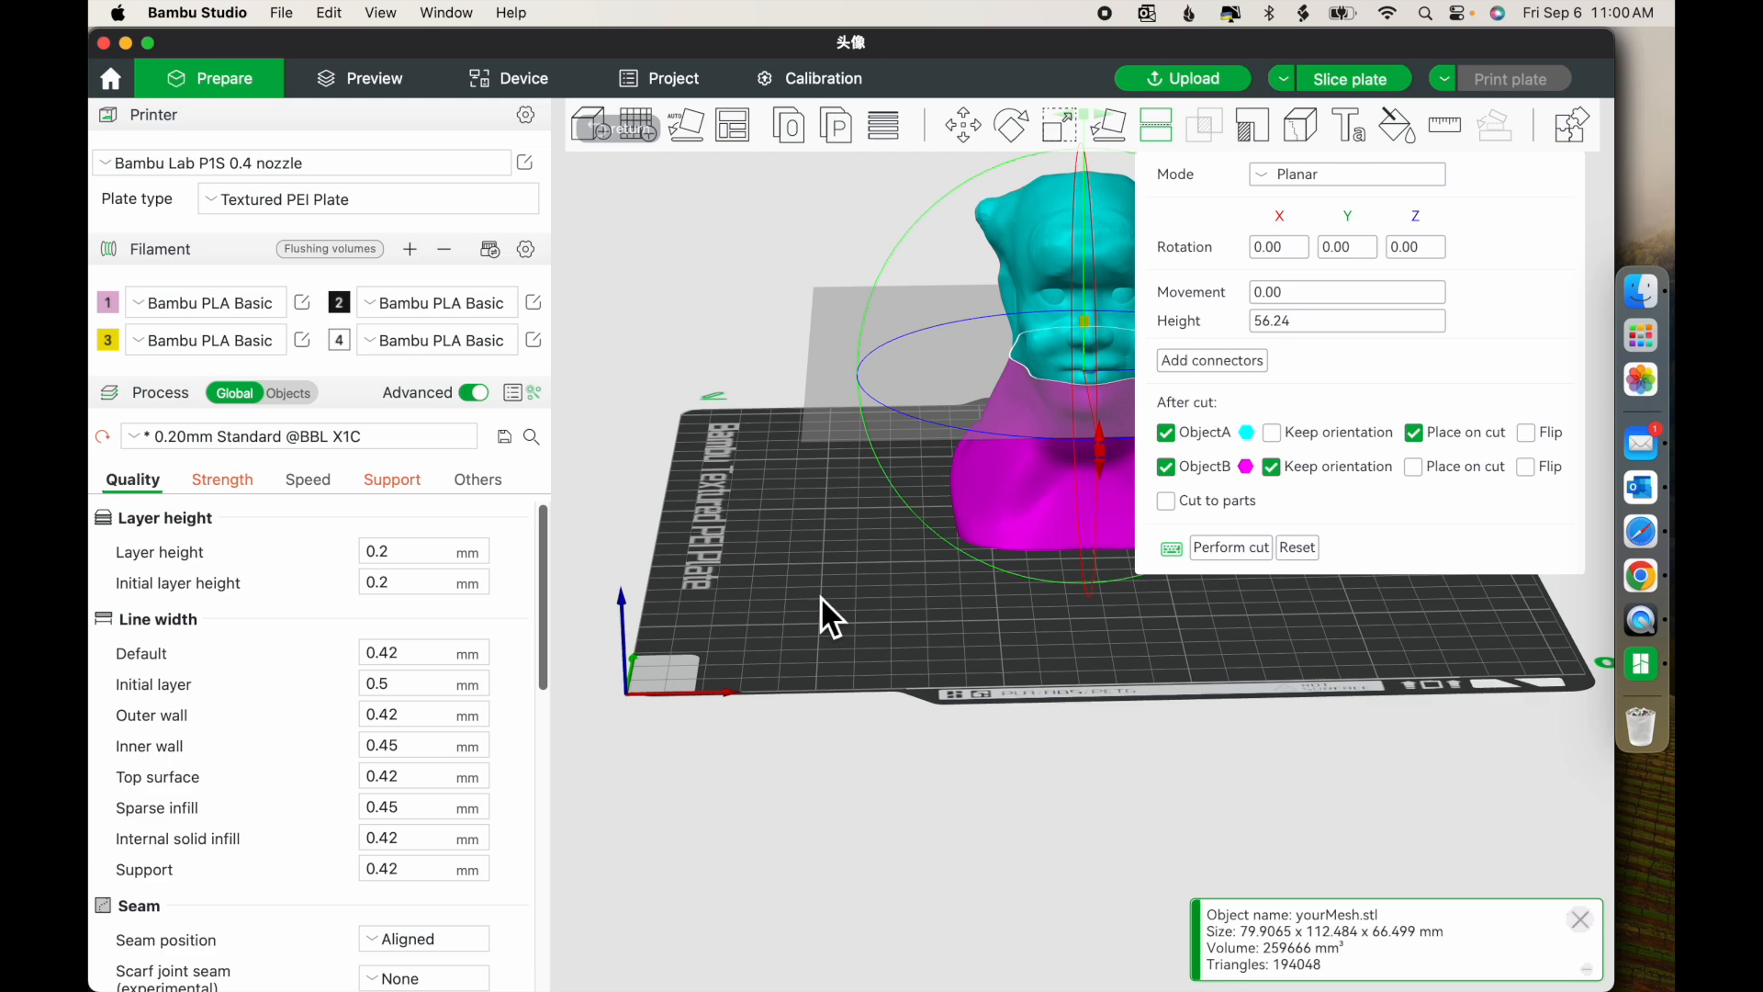
{"action": "left_click_drag", "start_coordinate": [819, 597], "coordinate": [593, 799]}
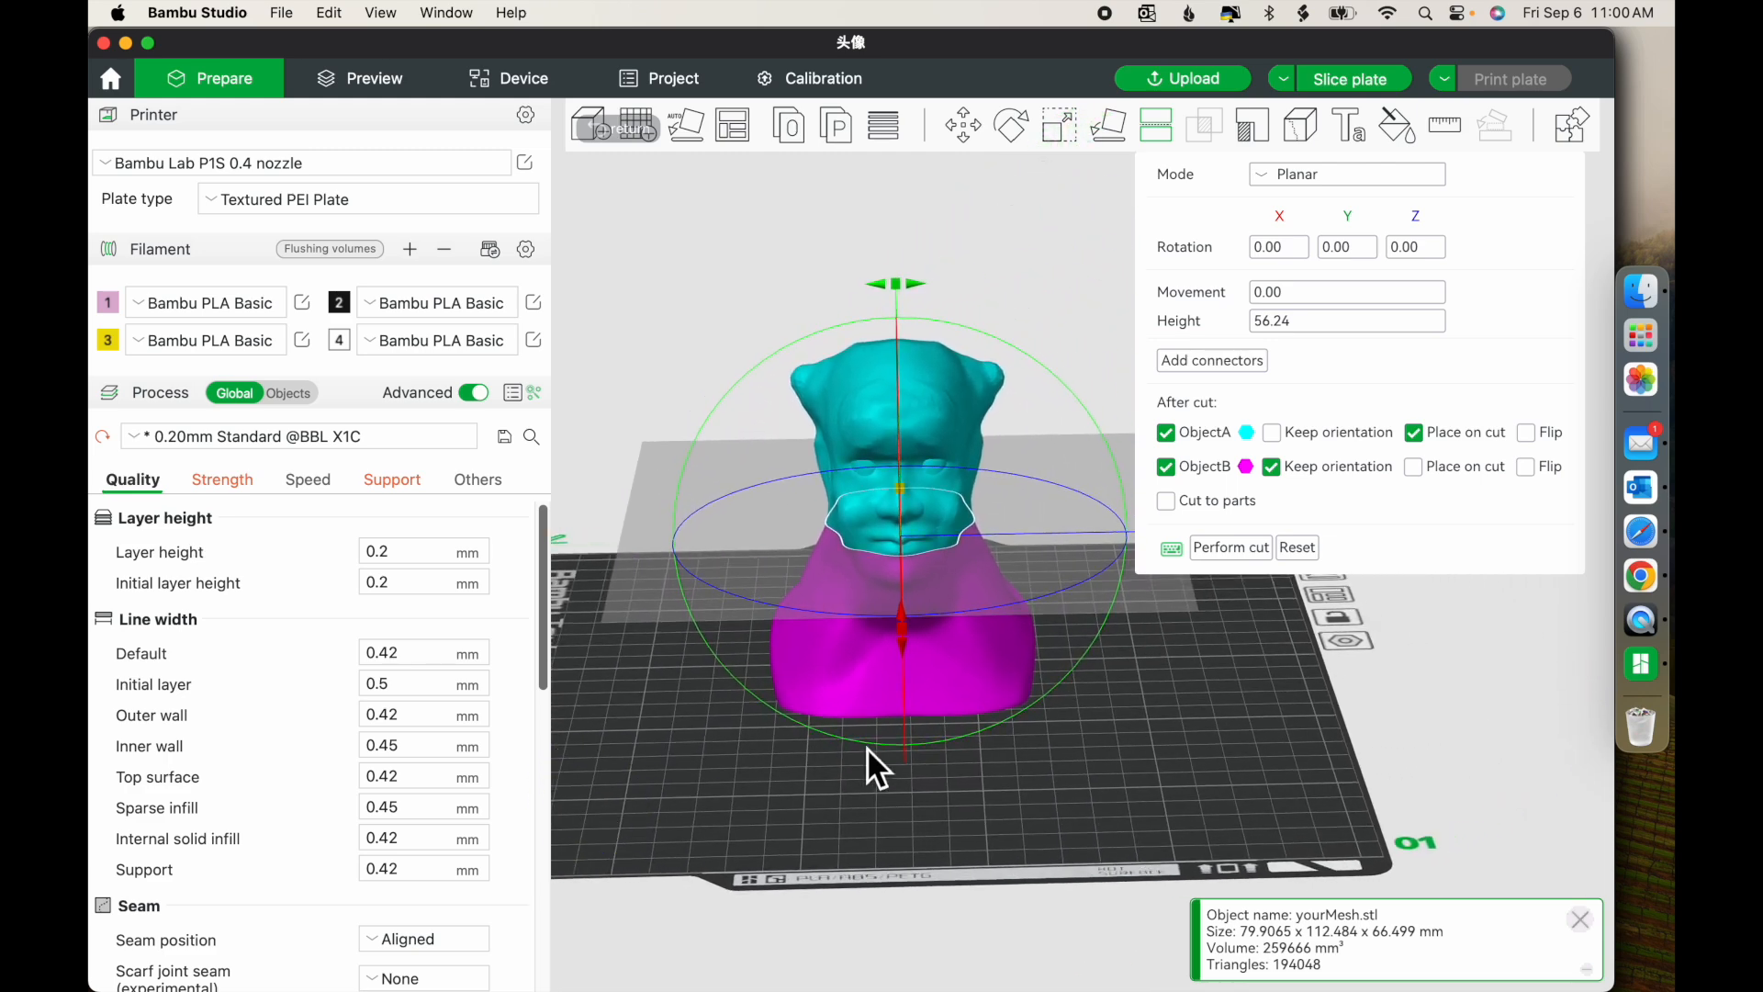
{"action": "left_click_drag", "start_coordinate": [726, 547], "coordinate": [709, 737]}
{"action": "left_click_drag", "start_coordinate": [1156, 789], "coordinate": [1092, 774]}
{"action": "left_click_drag", "start_coordinate": [1013, 712], "coordinate": [837, 659]}
{"action": "left_click_drag", "start_coordinate": [1017, 755], "coordinate": [1060, 781]}
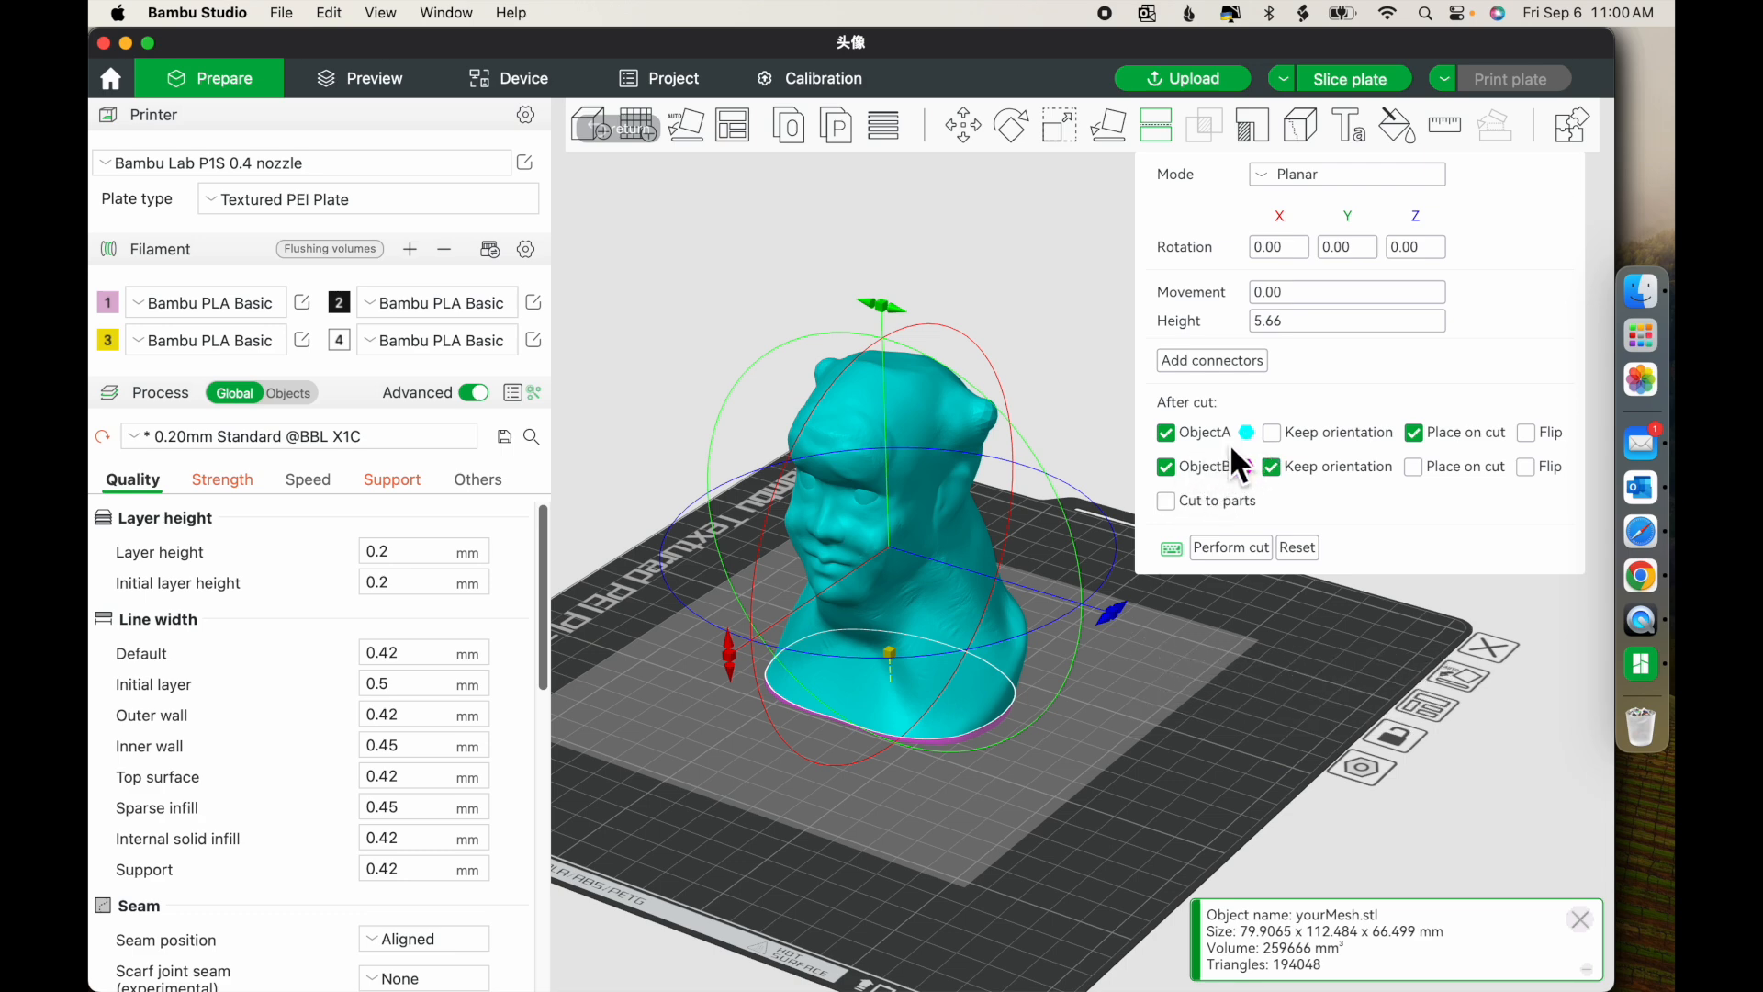
Exclude ObjectB from the result and perform the cut, keeping only the upper part with a flat base
{"action": "left_click", "coordinate": [1174, 474]}
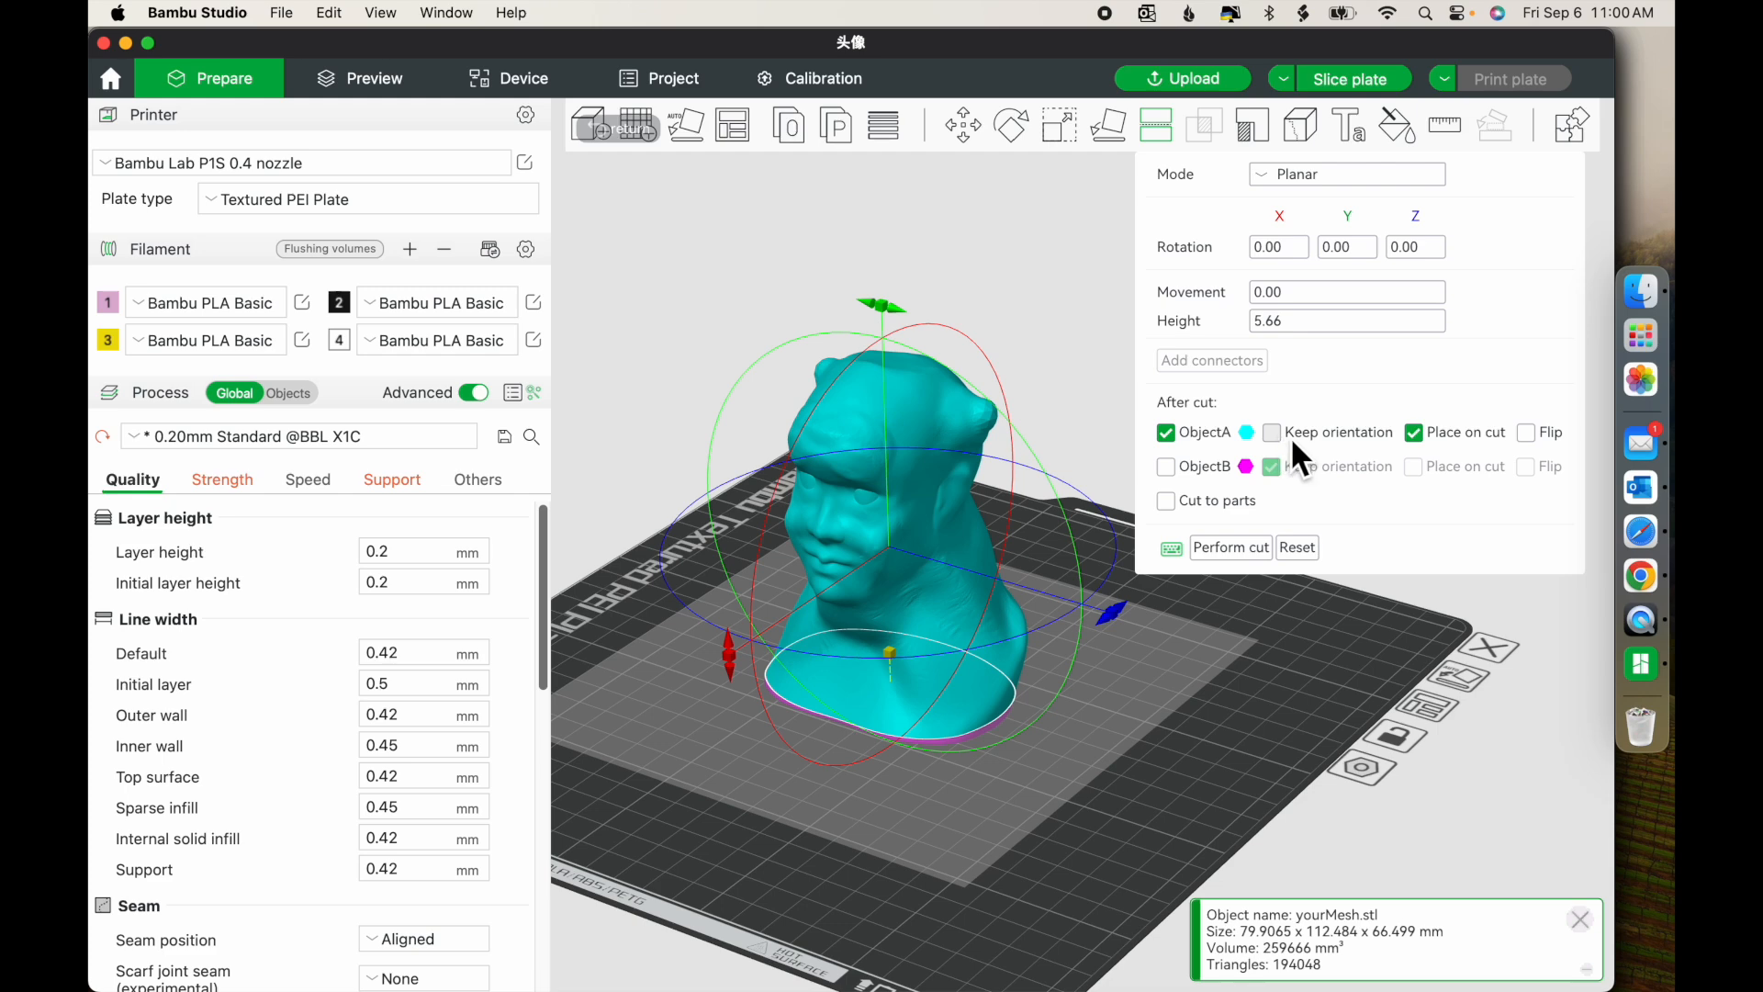
{"action": "left_click", "coordinate": [1231, 547]}
{"action": "left_click_drag", "start_coordinate": [1242, 544], "coordinate": [1292, 665]}
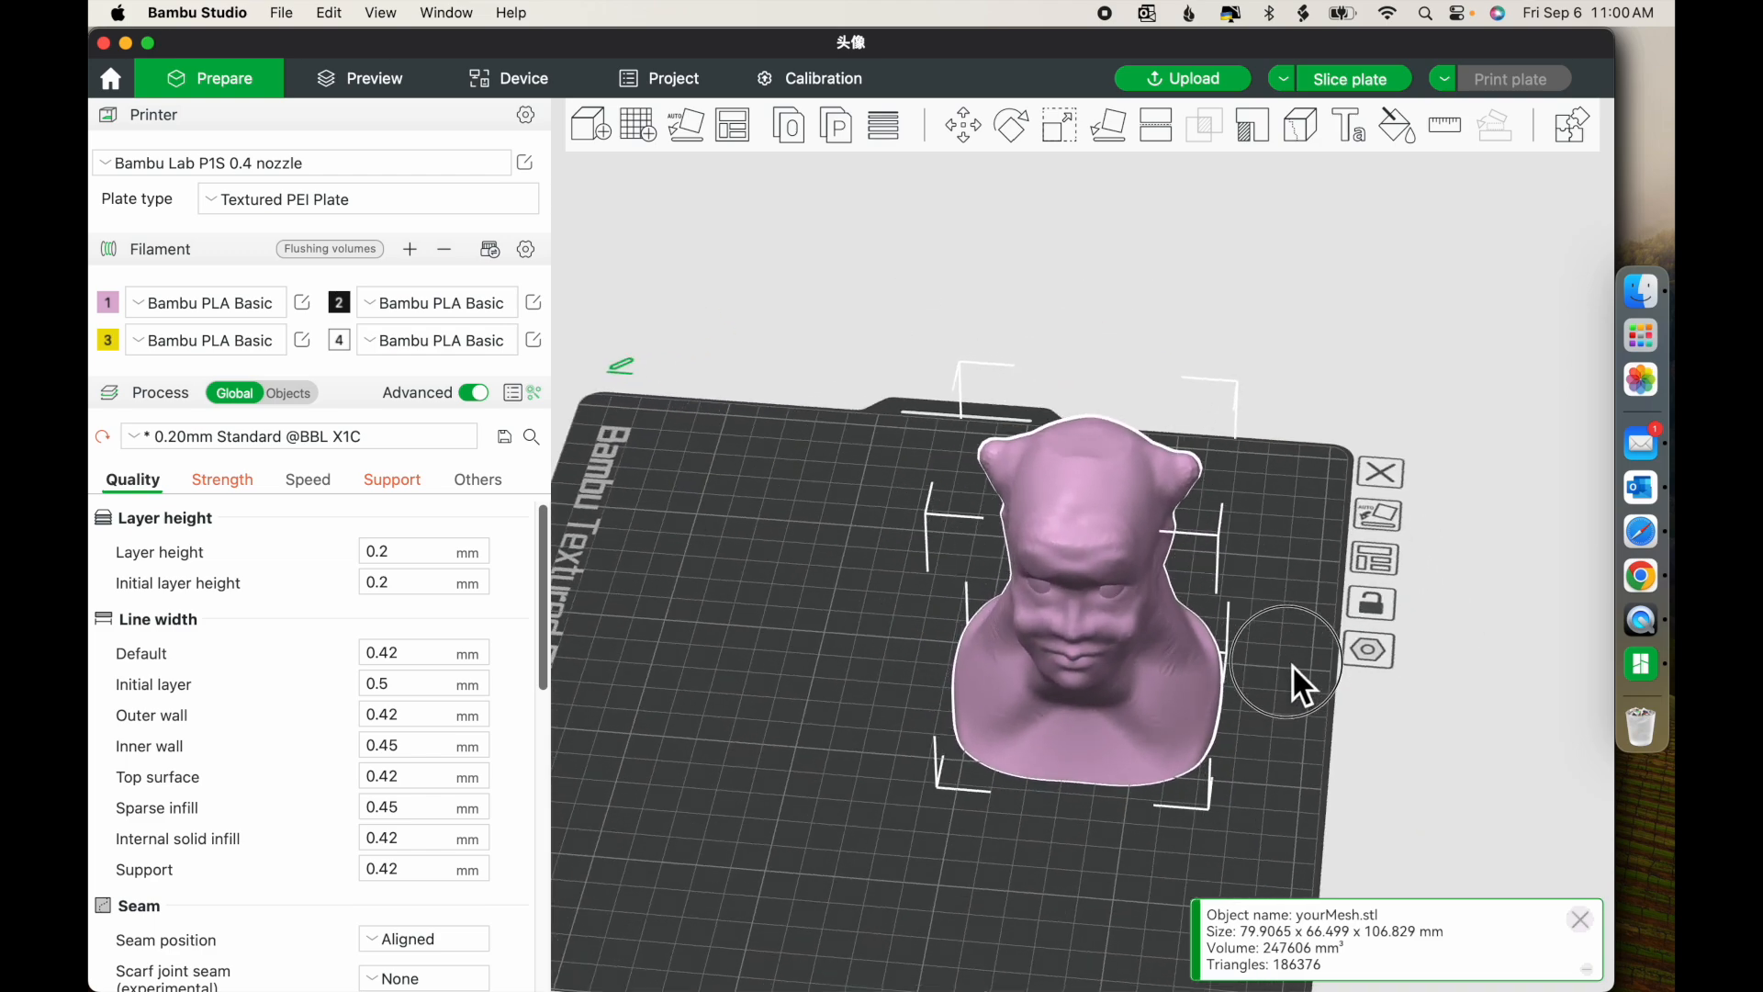
Center the head on the plate and switch the printer to Bambu Lab A1 mini 0.4 nozzle, carrying over the modified process values
{"action": "right_click", "coordinate": [1076, 556]}
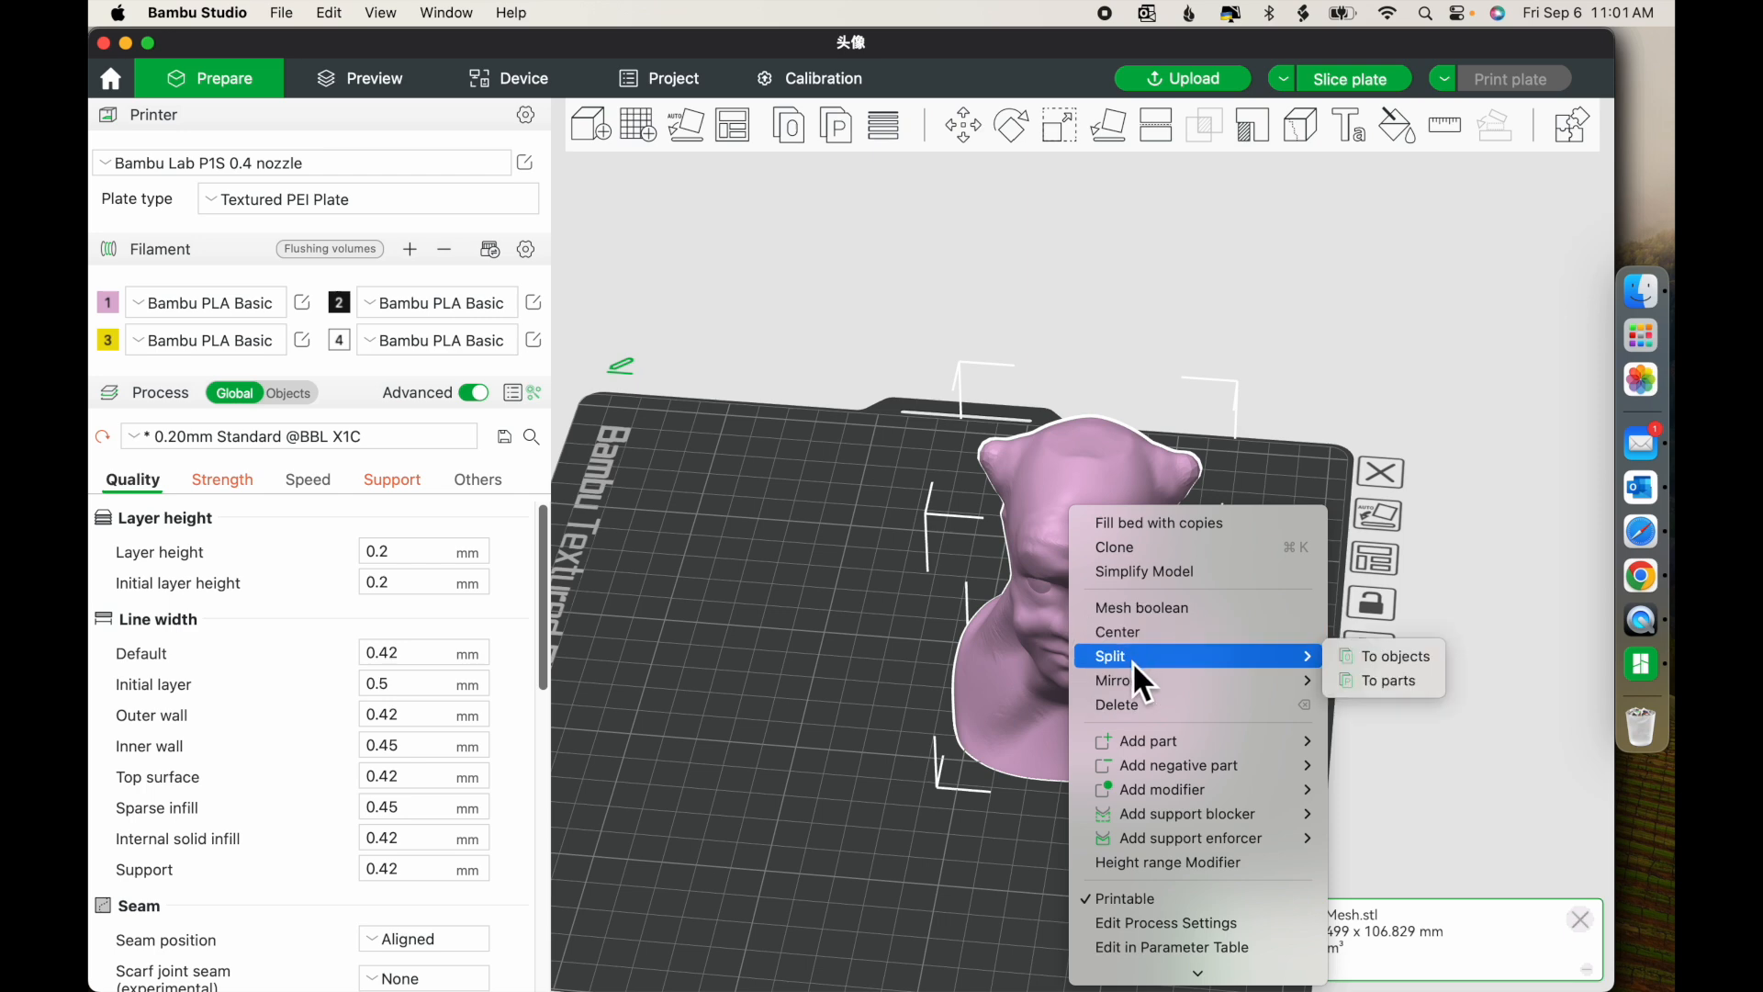
{"action": "left_click", "coordinate": [1132, 633]}
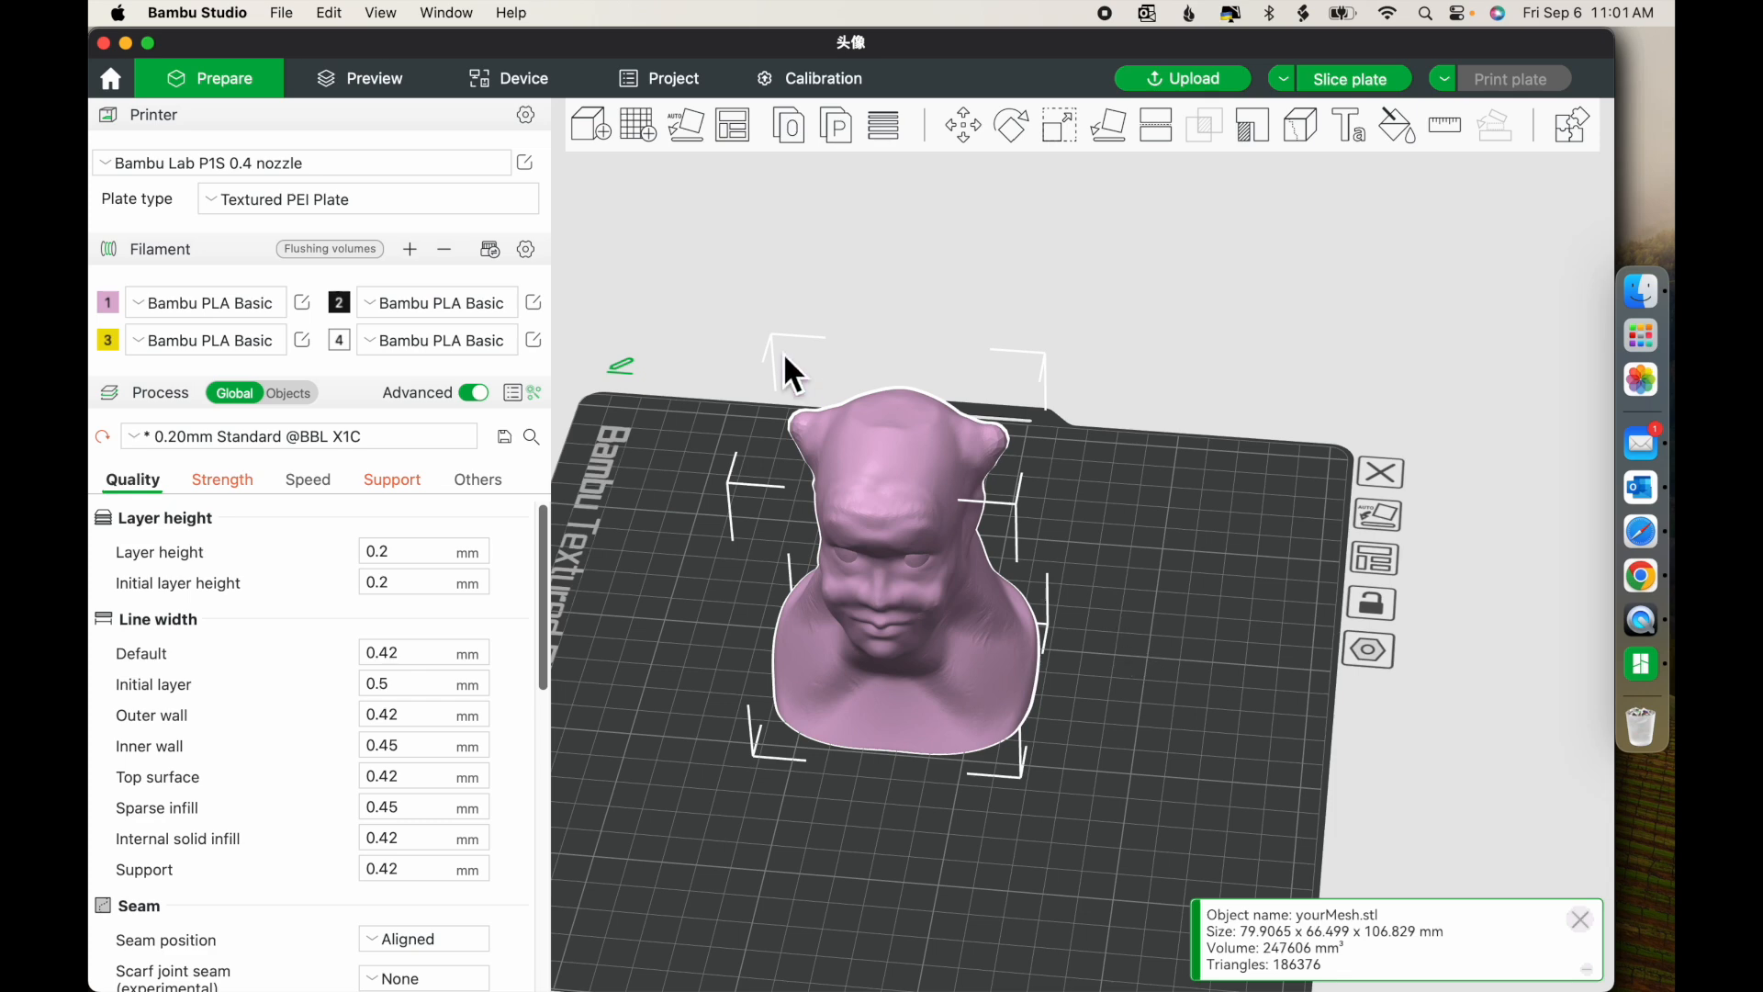
{"action": "left_click", "coordinate": [109, 164]}
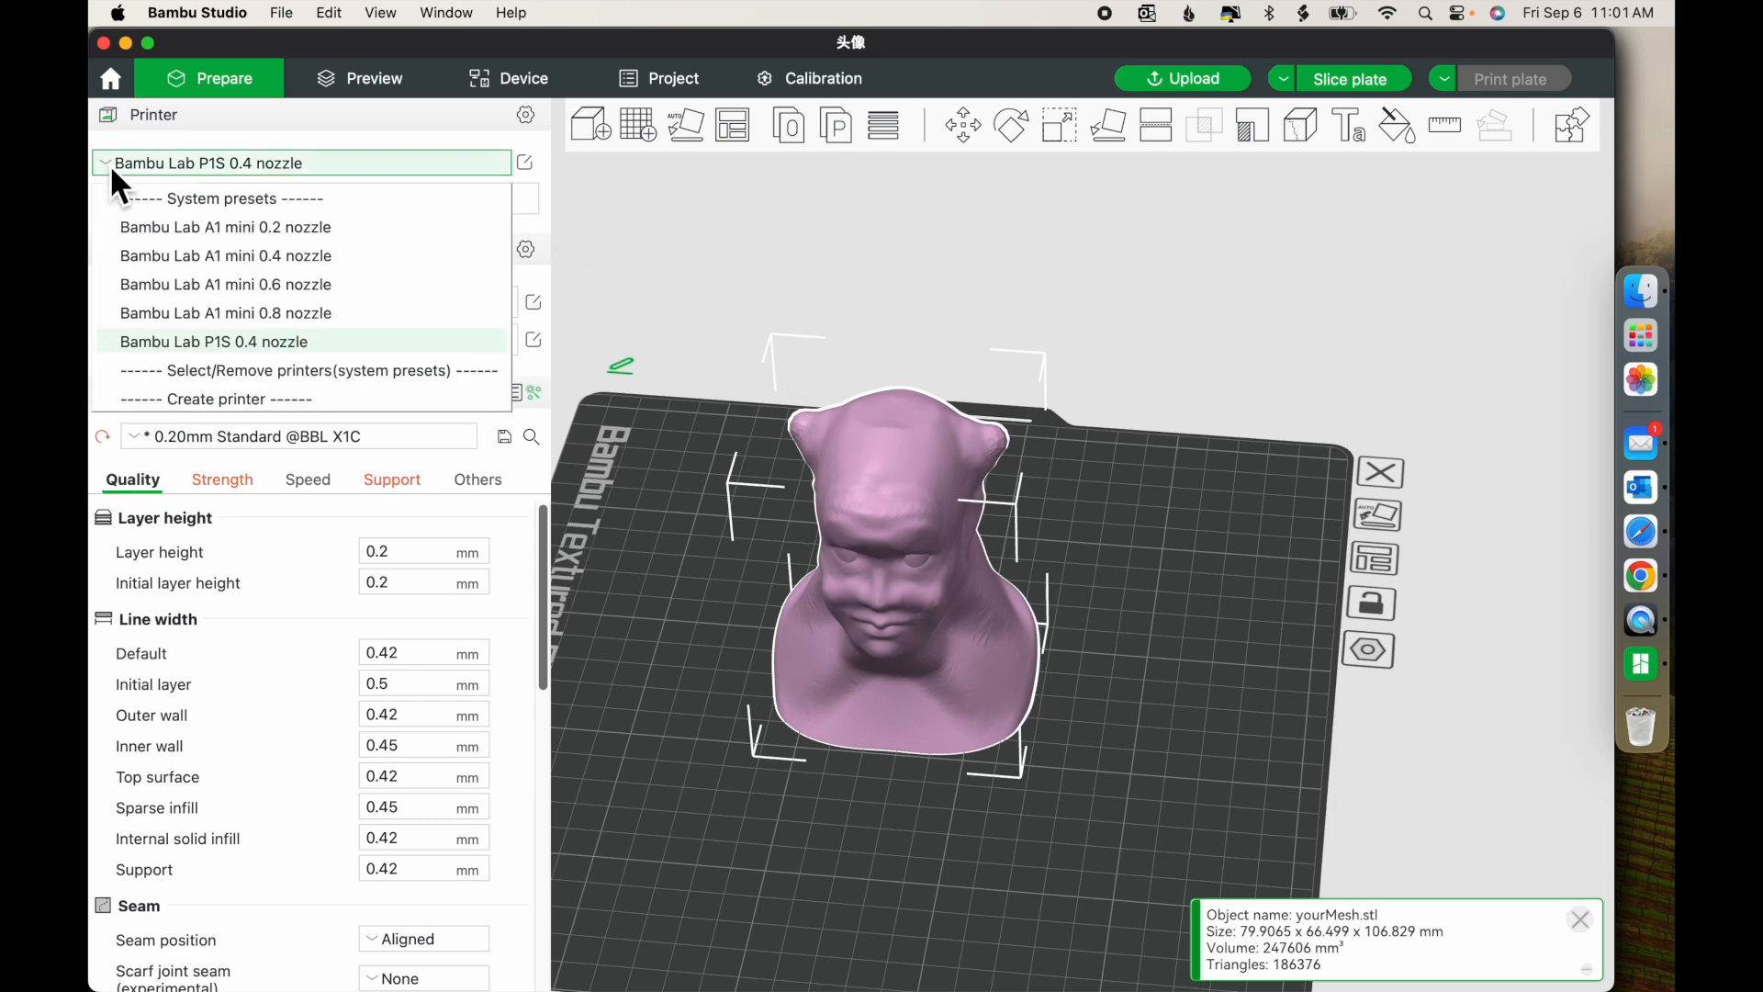
{"action": "left_click", "coordinate": [333, 264]}
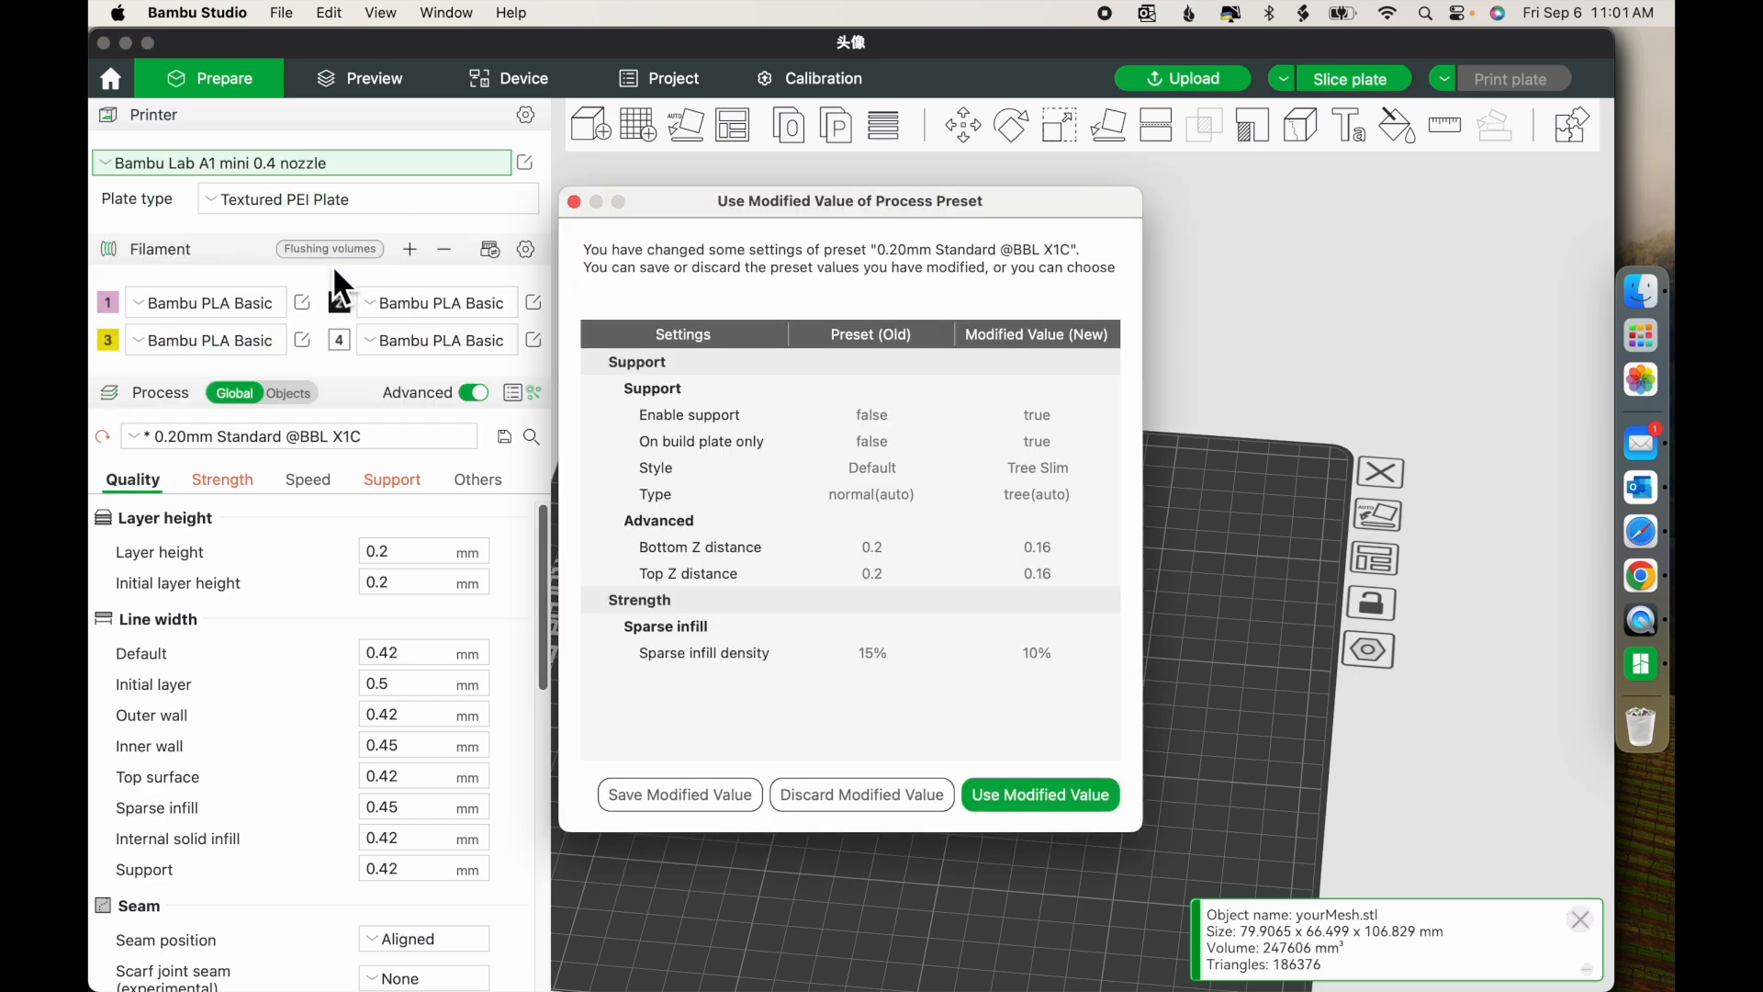
{"action": "left_click", "coordinate": [1022, 796]}
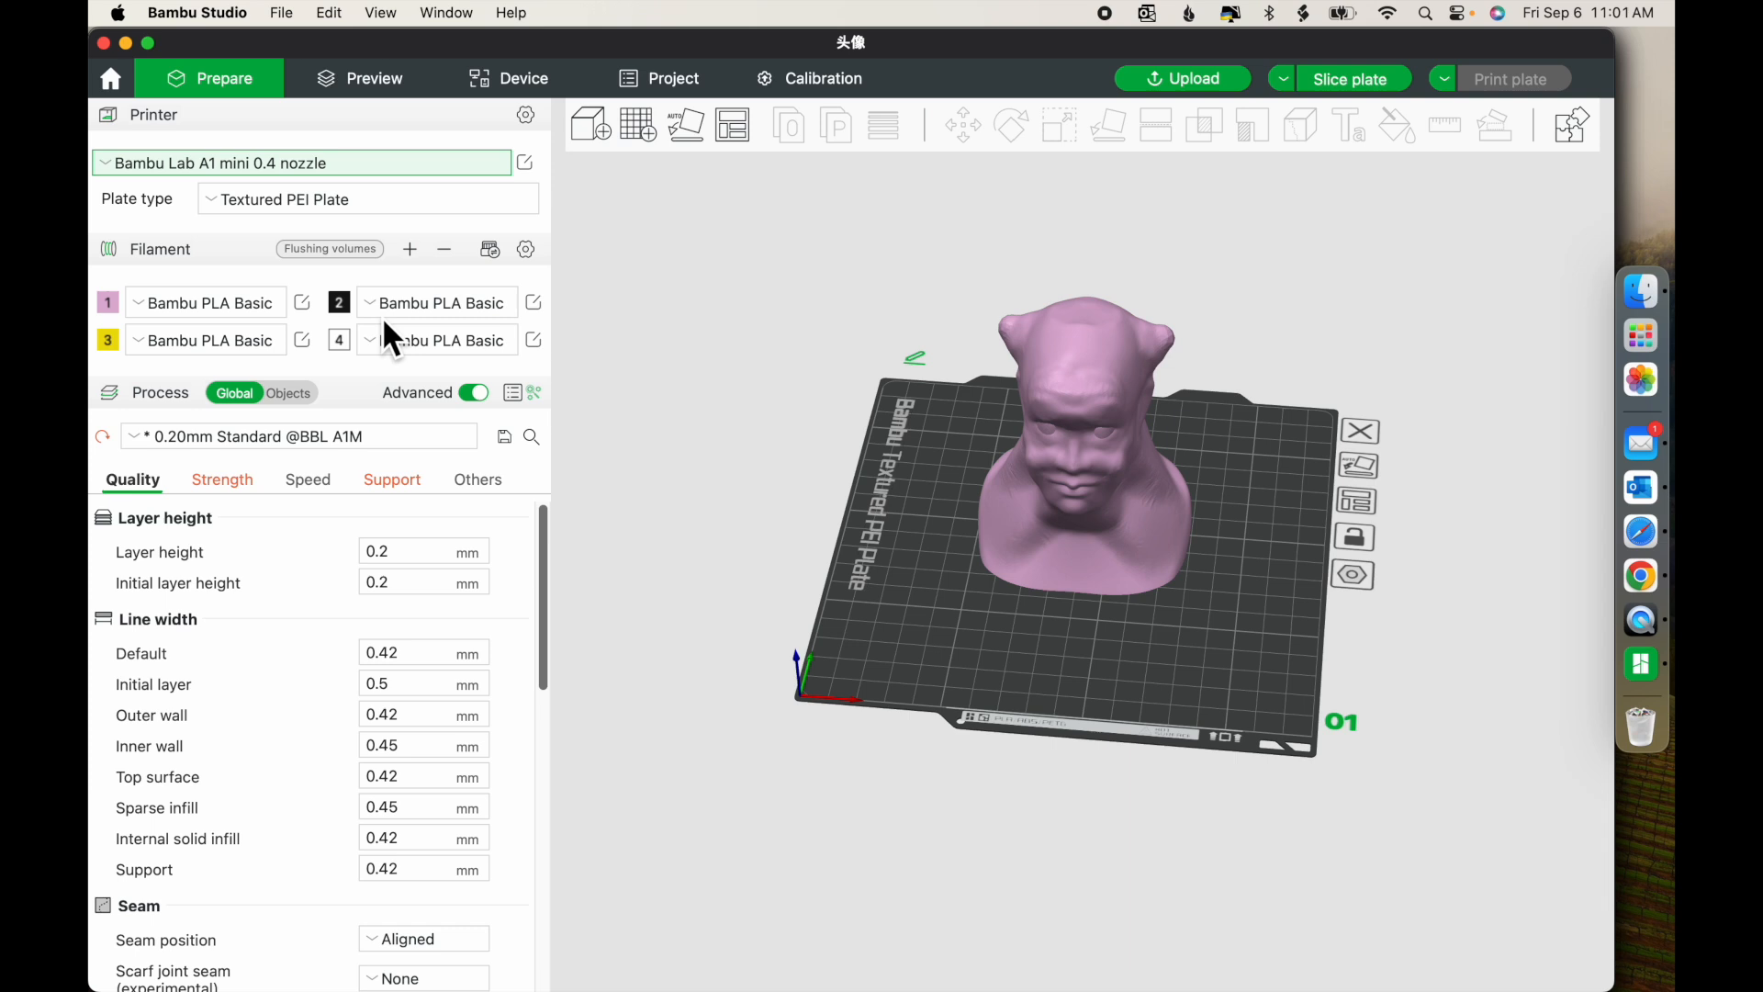
{"action": "left_click", "coordinate": [444, 250]}
{"action": "left_click", "coordinate": [445, 250]}
{"action": "left_click", "coordinate": [444, 250]}
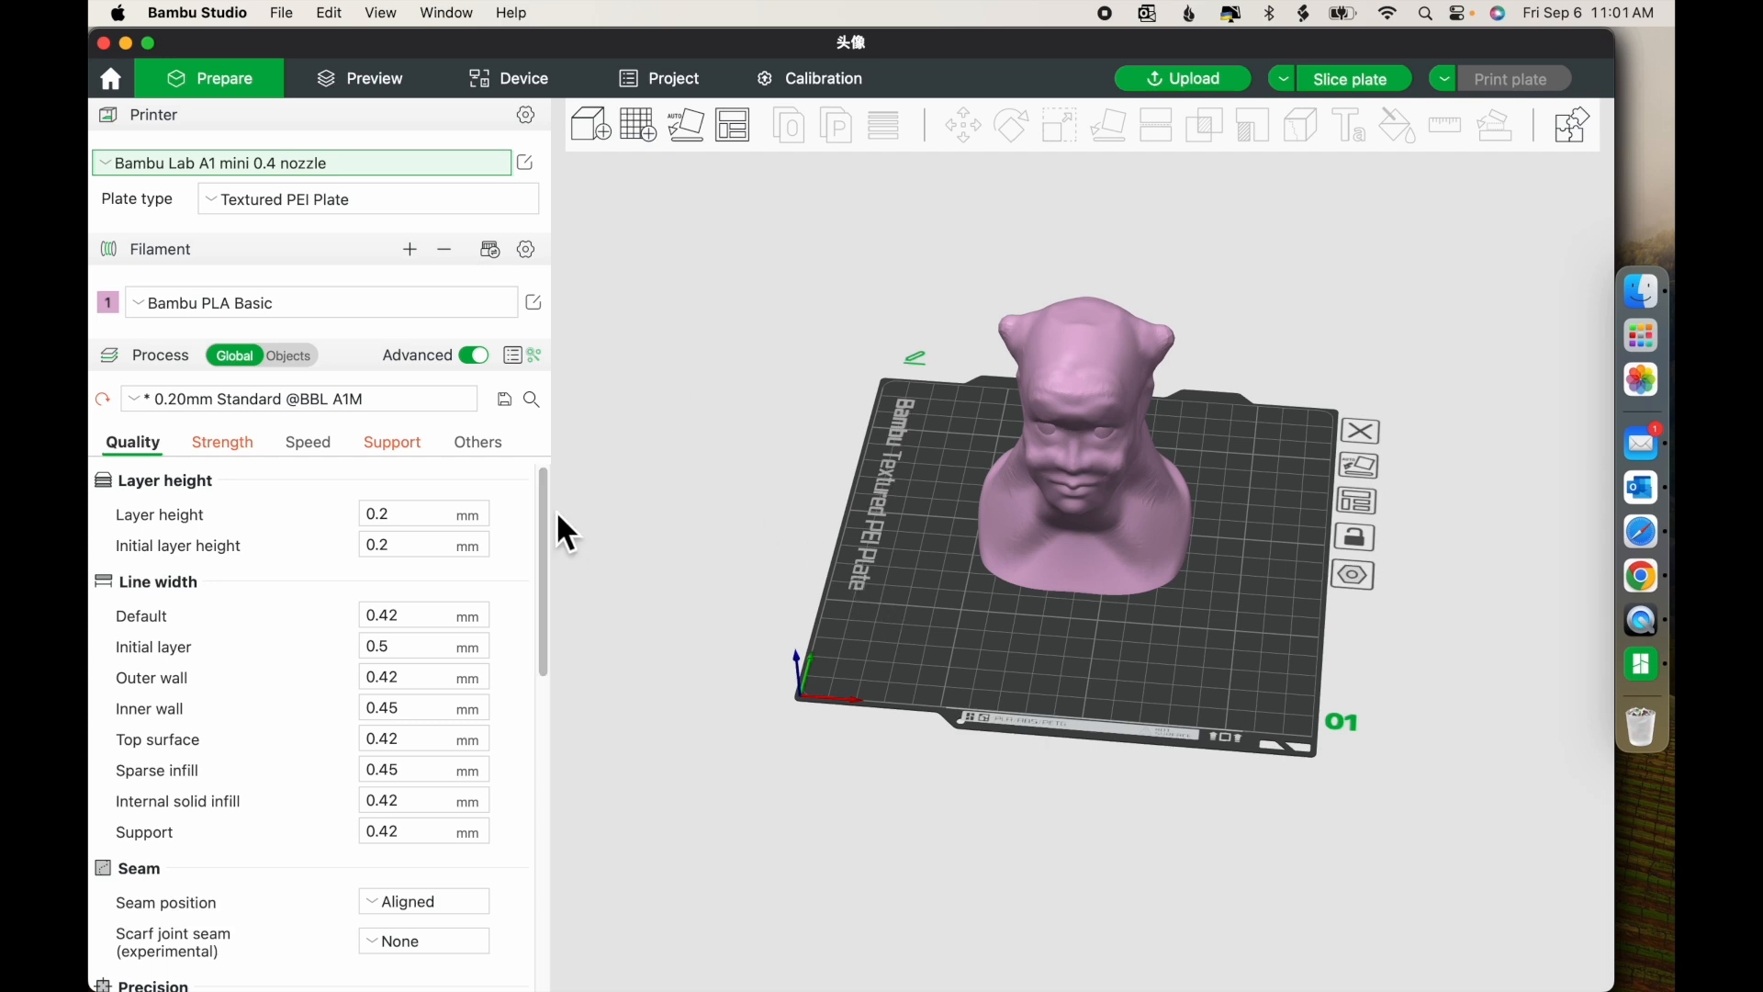
{"action": "left_click", "coordinate": [103, 401]}
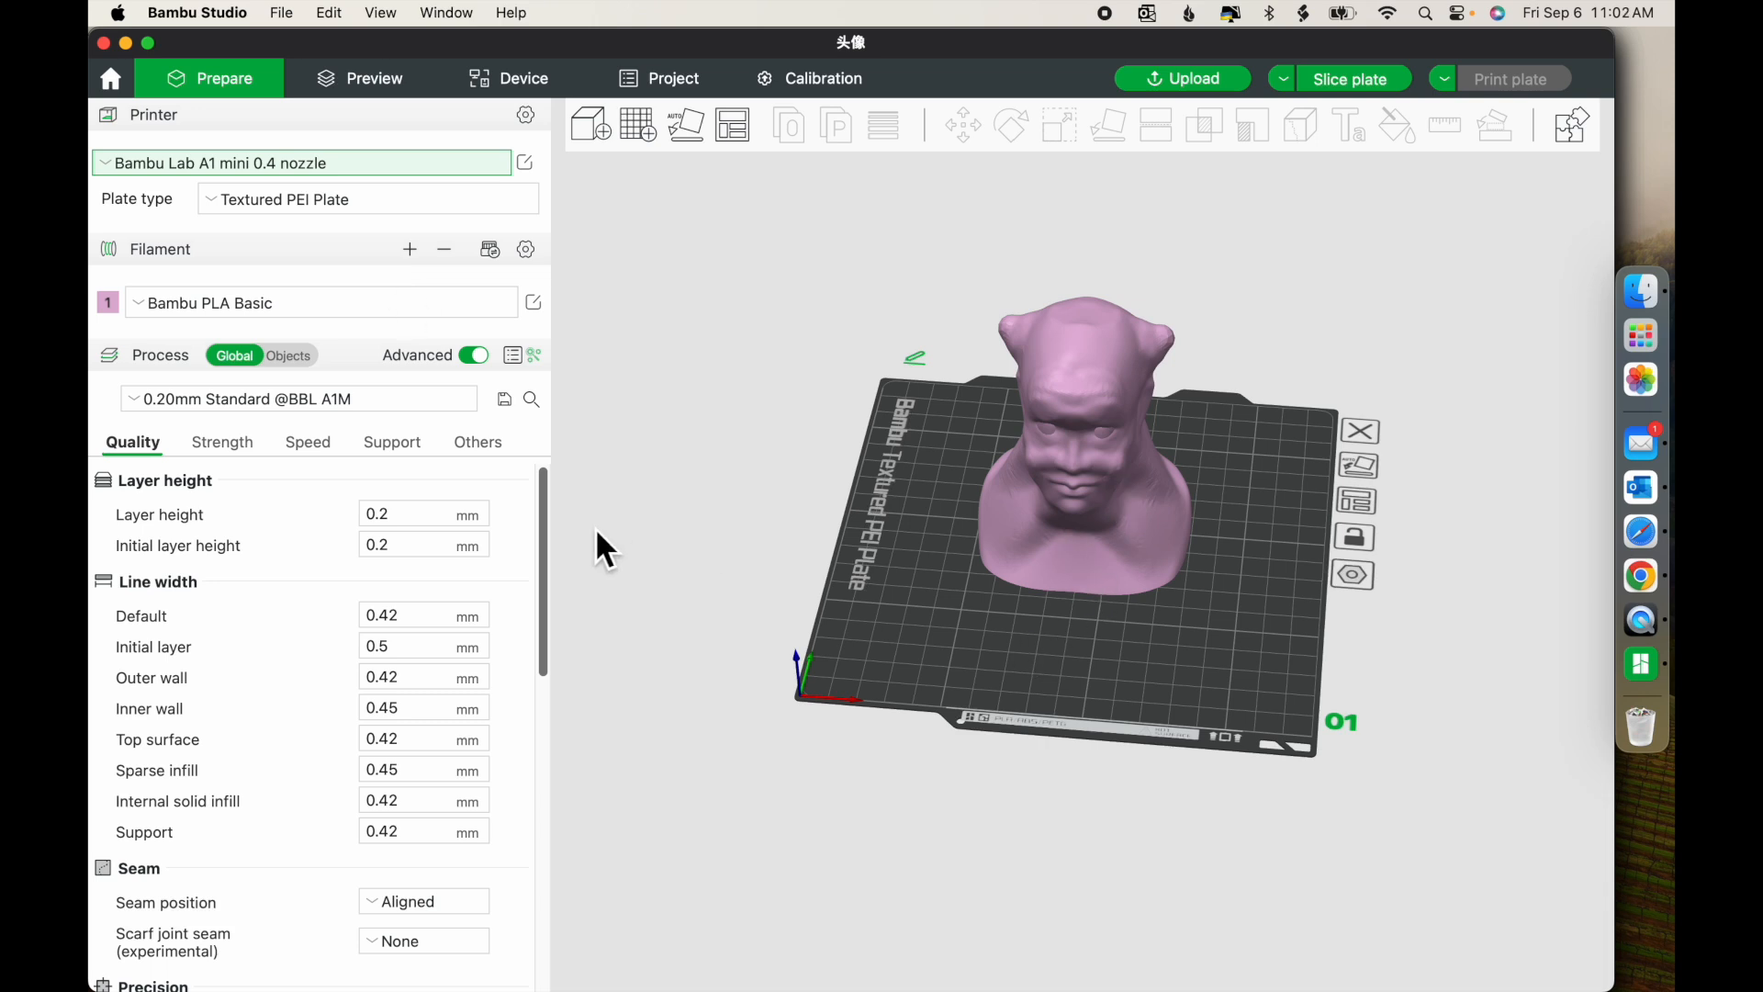
Set the bottom shell layers to 0 and the sparse infill density to 0% for a hollow print with an open base
{"action": "left_click", "coordinate": [223, 443]}
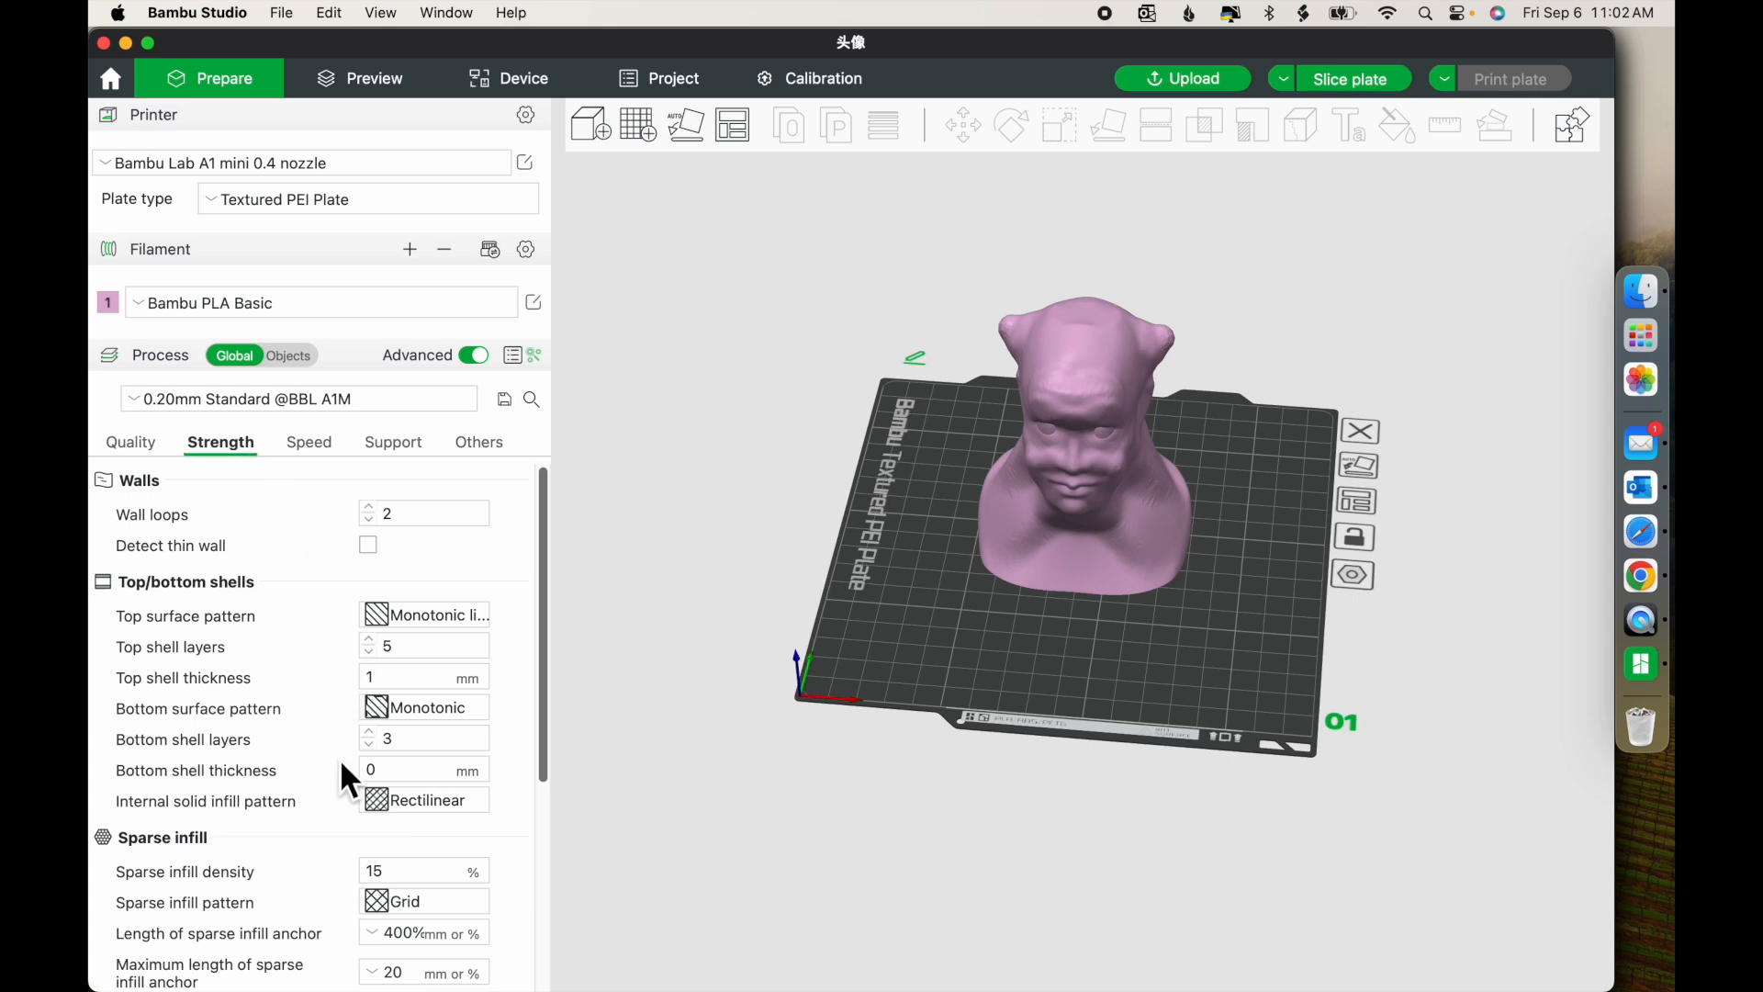
{"action": "left_click", "coordinate": [371, 746]}
{"action": "left_click", "coordinate": [371, 746]}
{"action": "left_click", "coordinate": [371, 746]}
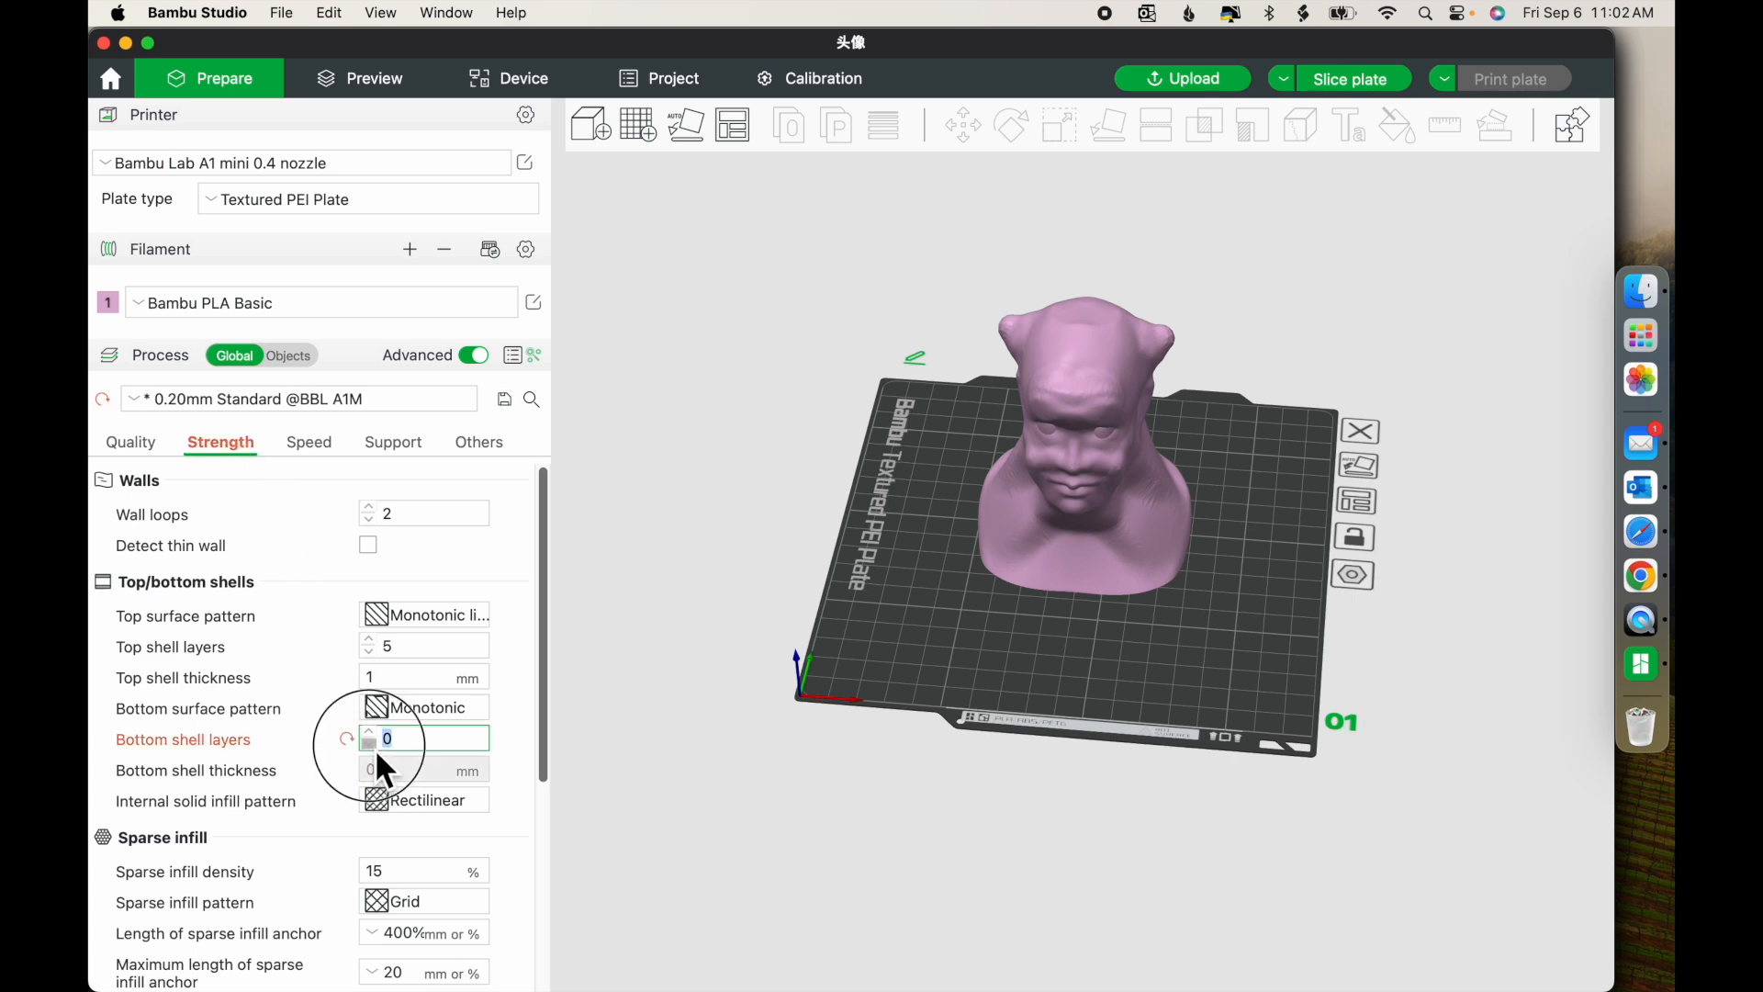
{"action": "left_click", "coordinate": [409, 873]}
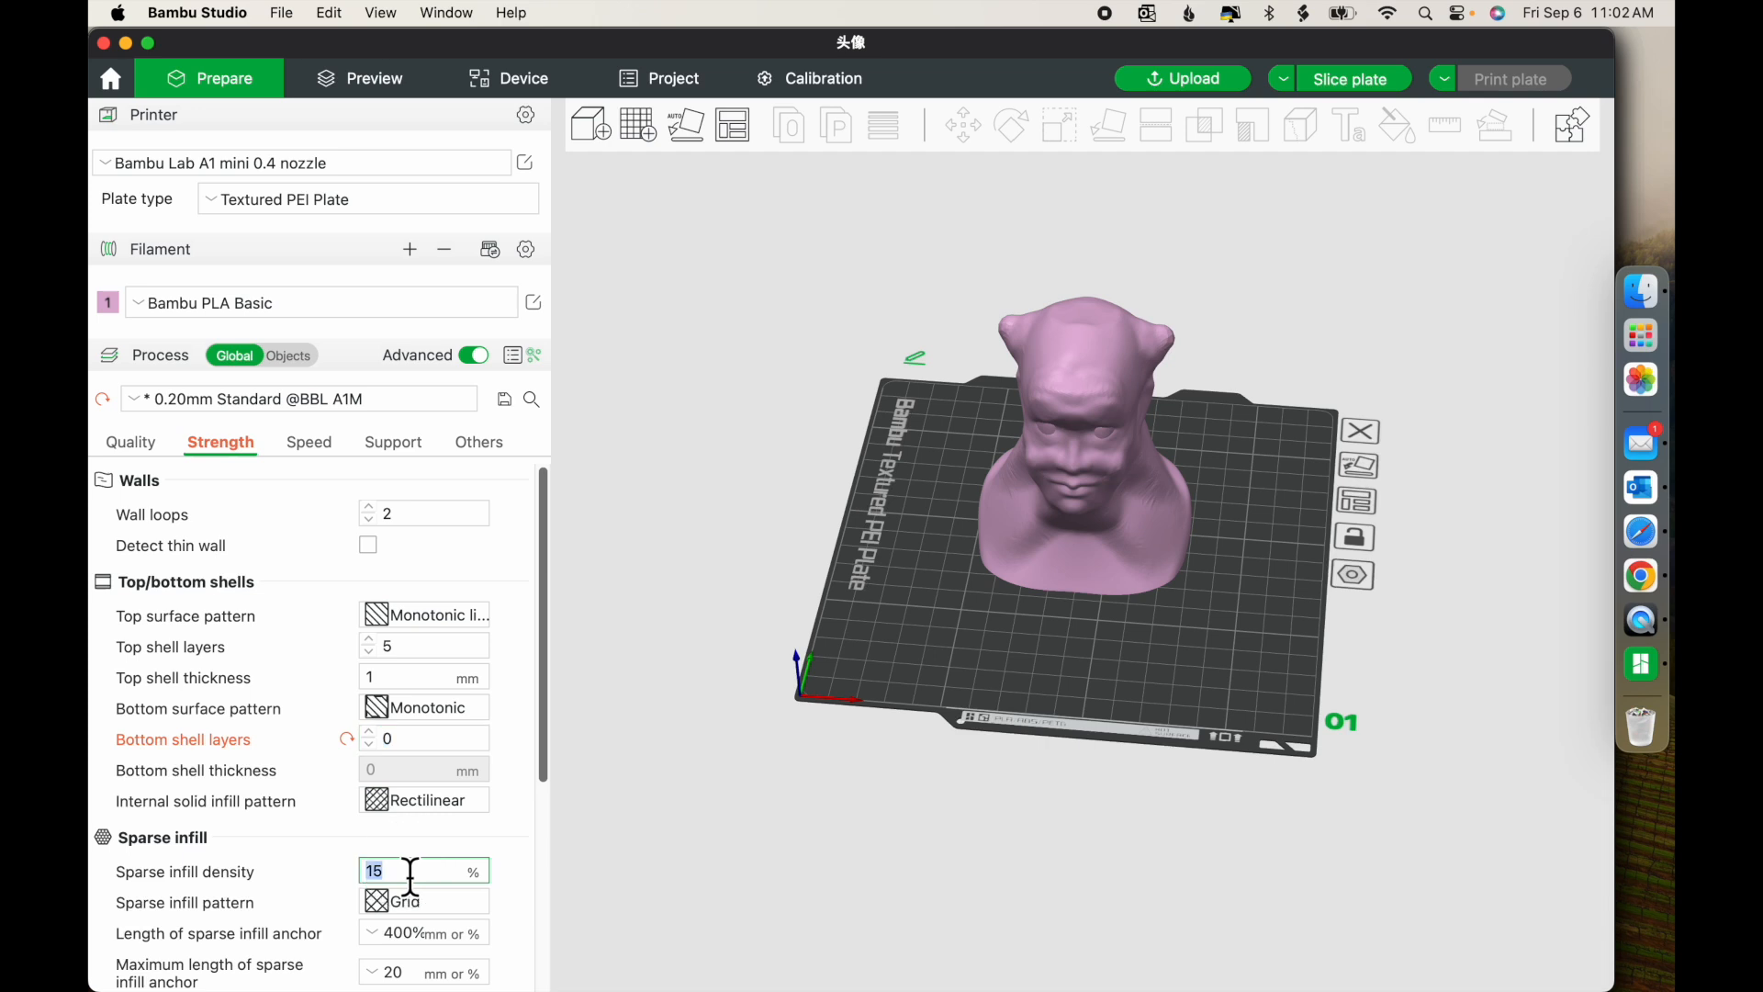
{"action": "type", "text": "0"}
Slice the plate for preview, collapse the line-type legend, dismiss the slicing notification and inspect the sliced head from several angles
{"action": "left_click", "coordinate": [373, 85]}
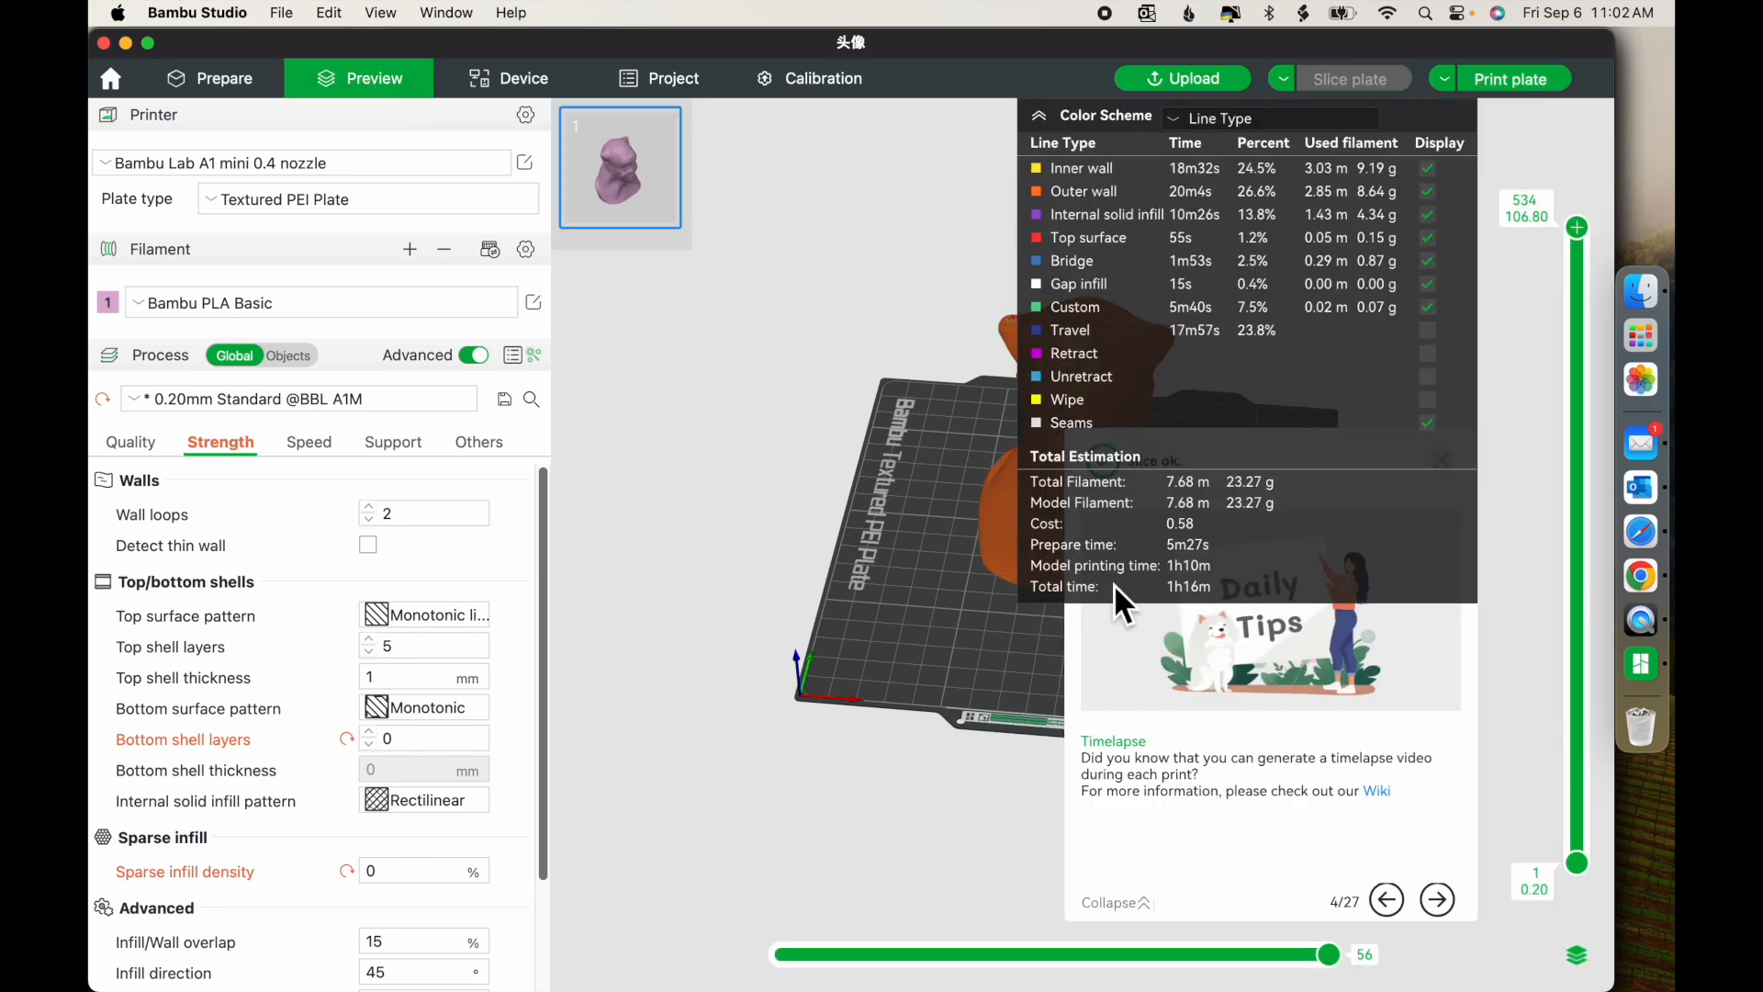
{"action": "left_click", "coordinate": [1041, 116]}
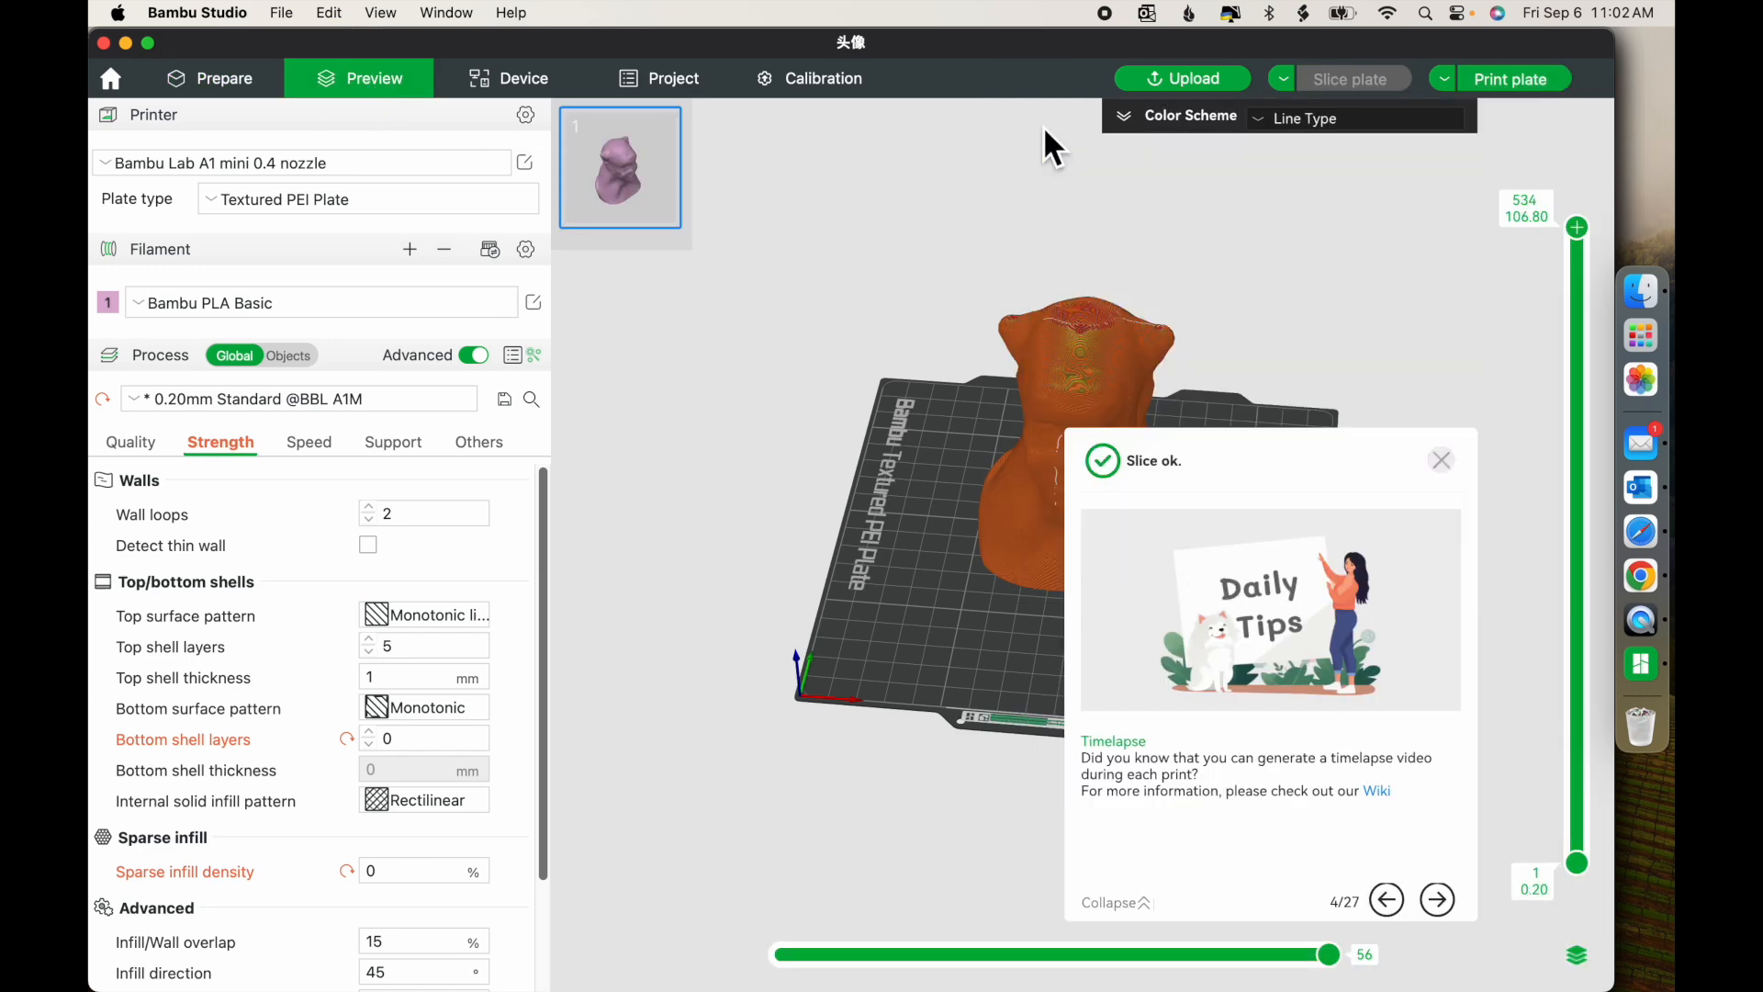
{"action": "left_click", "coordinate": [1442, 460]}
{"action": "scroll", "coordinate": [1303, 547], "scroll_direction": "up", "scroll_amount": 2}
{"action": "scroll", "coordinate": [1303, 548], "scroll_direction": "up", "scroll_amount": 2}
{"action": "mouse_move", "coordinate": [1302, 548]}
{"action": "left_mouse_down"}
{"action": "mouse_move", "coordinate": [1280, 521]}
{"action": "mouse_move", "coordinate": [1281, 456]}
{"action": "mouse_move", "coordinate": [1295, 544]}
{"action": "left_mouse_up"}
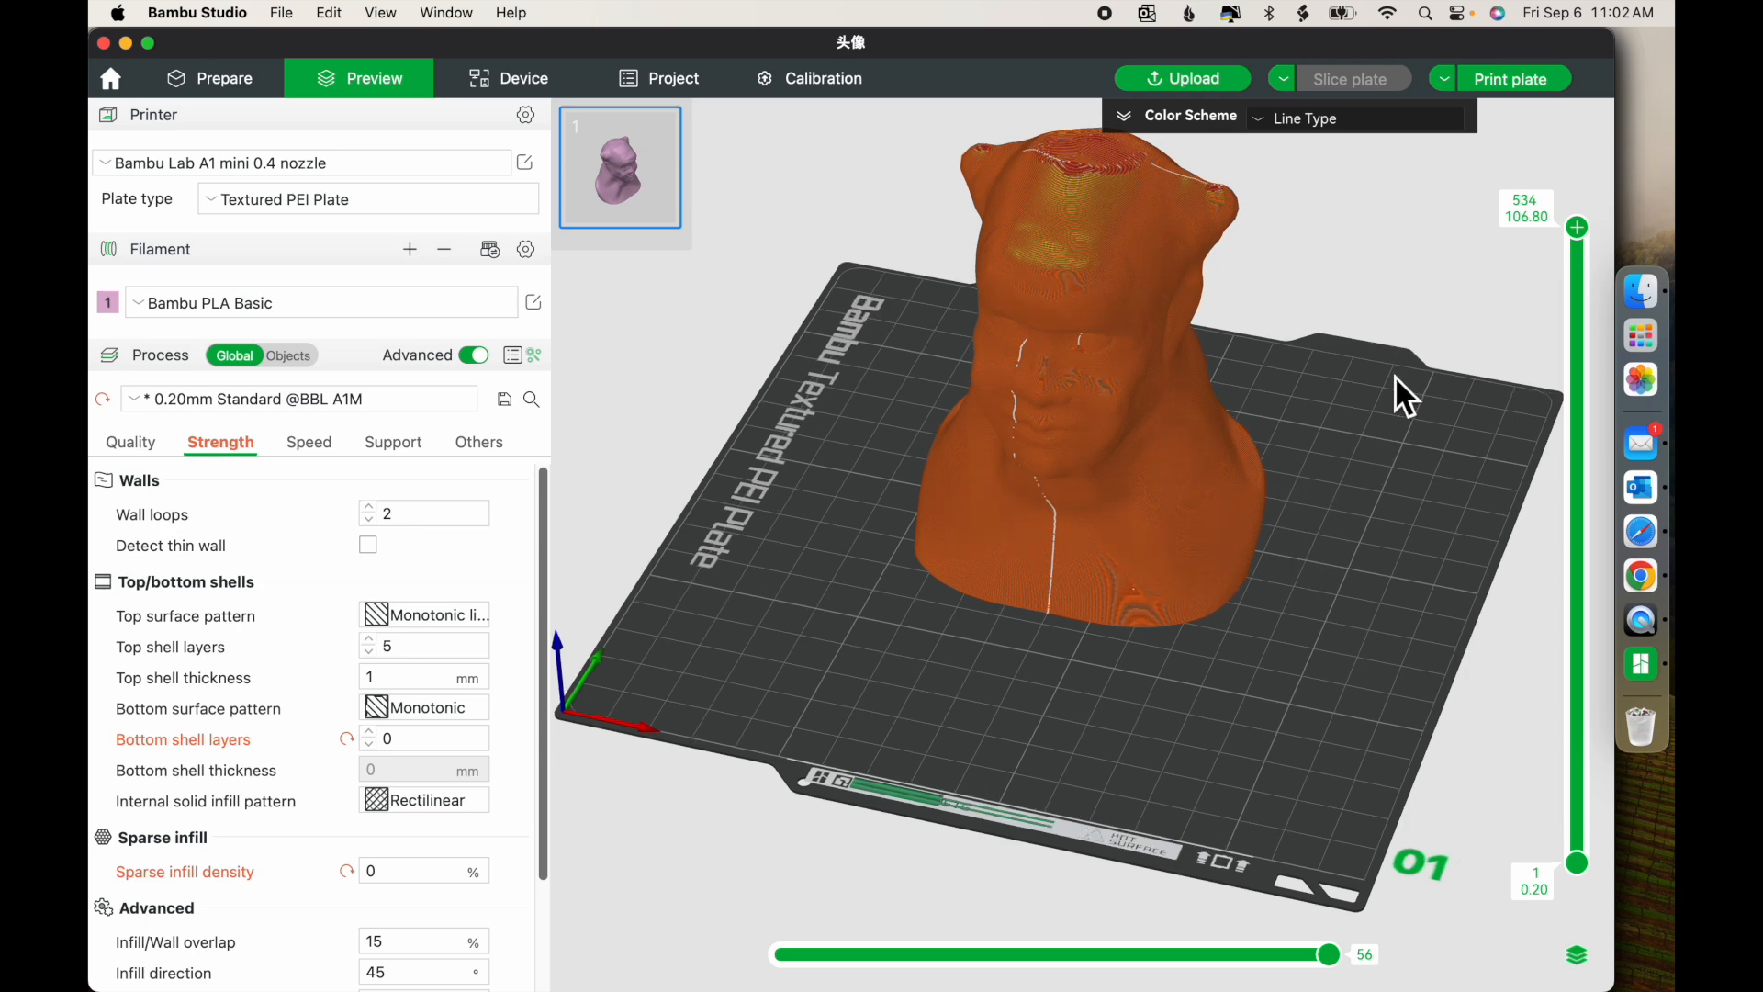
{"action": "mouse_move", "coordinate": [1579, 234]}
{"action": "left_mouse_down"}
{"action": "mouse_move", "coordinate": [1575, 759]}
{"action": "mouse_move", "coordinate": [1580, 246]}
{"action": "left_mouse_up"}
{"action": "left_click_drag", "start_coordinate": [1286, 432], "coordinate": [1346, 434]}
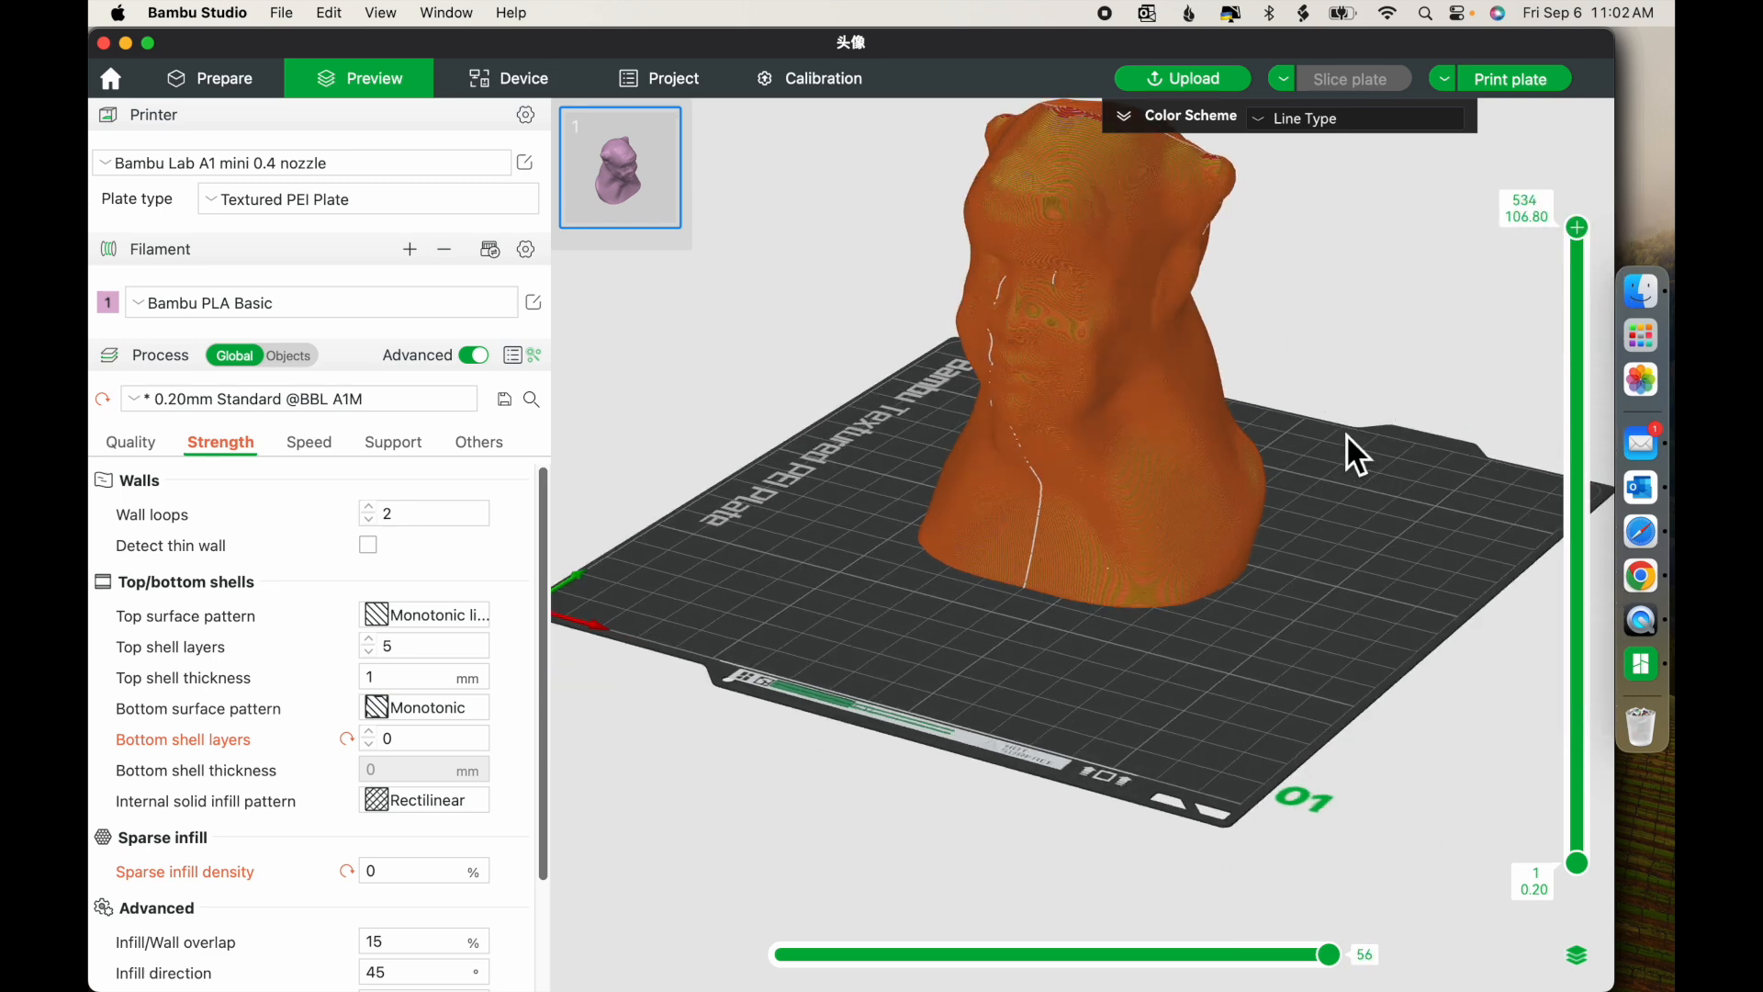